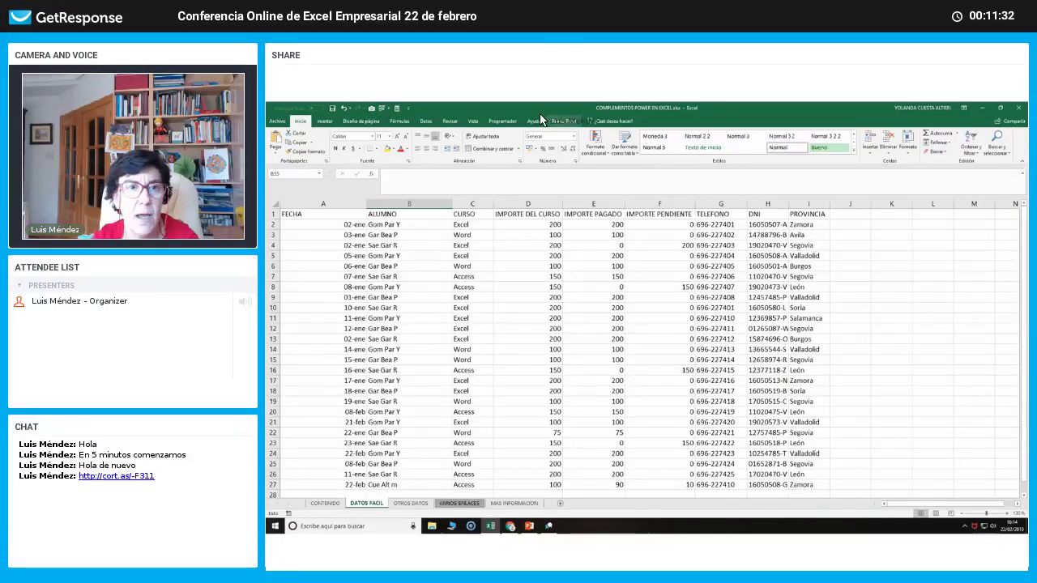
Show the Datos ribbon commands for the course sales workbook.
left_click(424, 122)
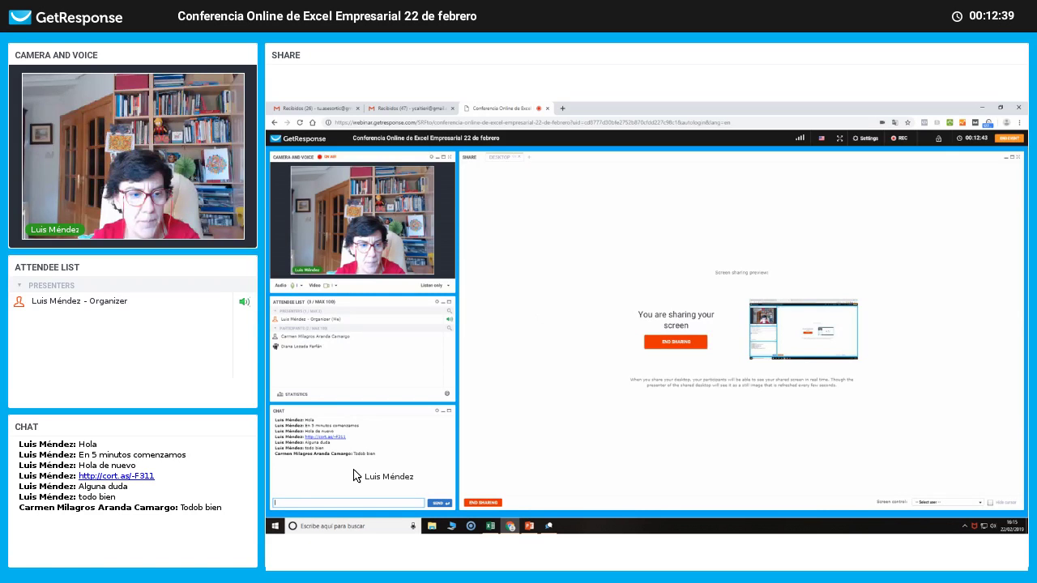
Bring the COMPLEMENTOS POWER EN EXCEL workbook to the front from the taskbar.
mouse_move(489, 527)
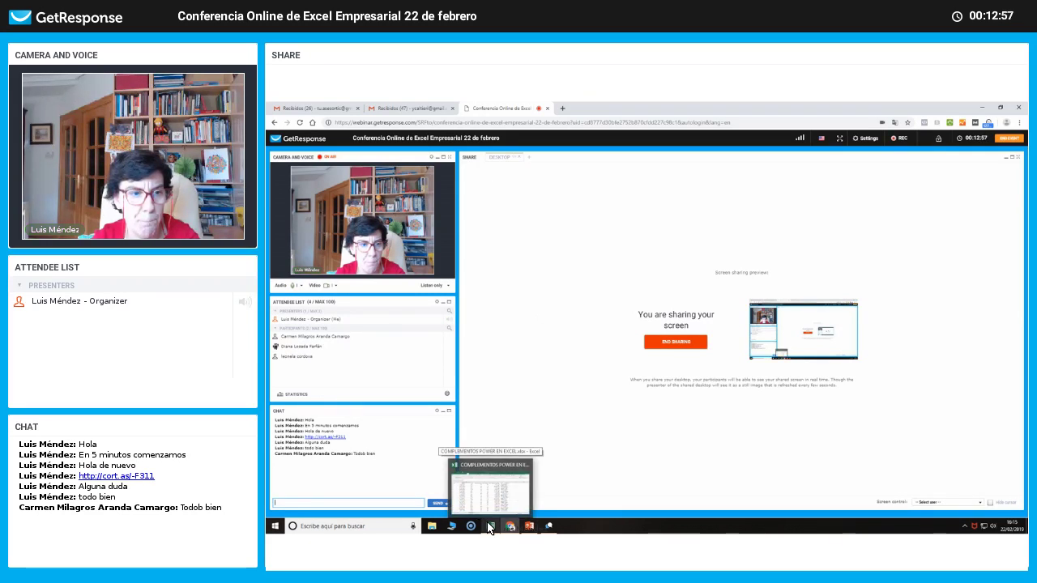
left_click(489, 528)
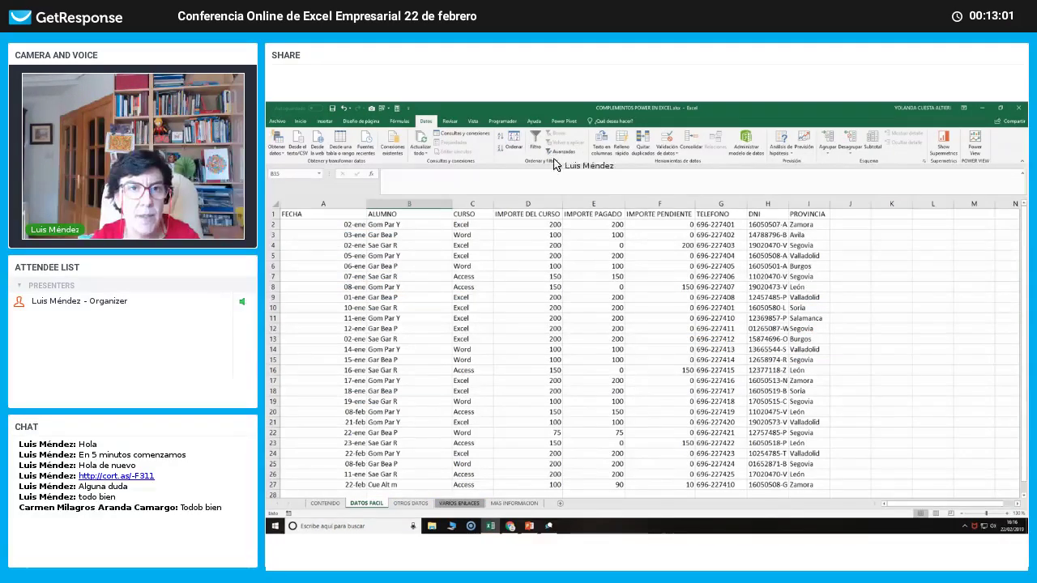
left_click(278, 121)
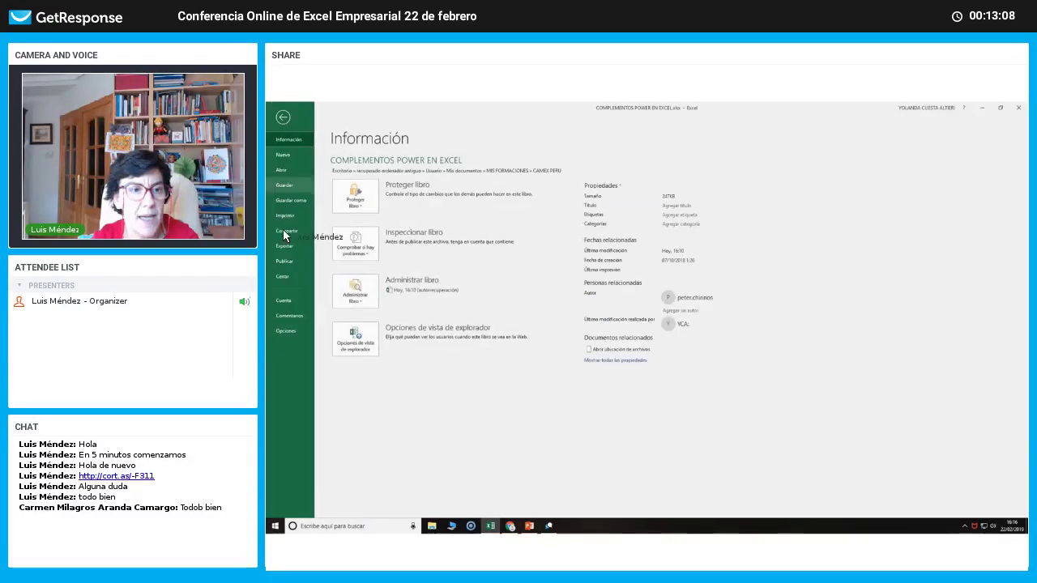
left_click(285, 331)
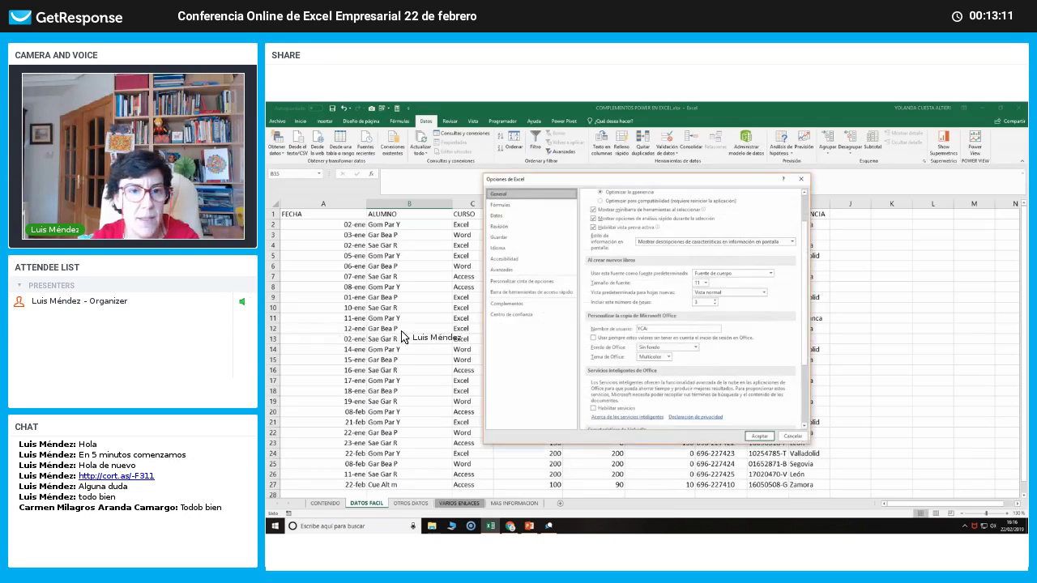
left_click(513, 305)
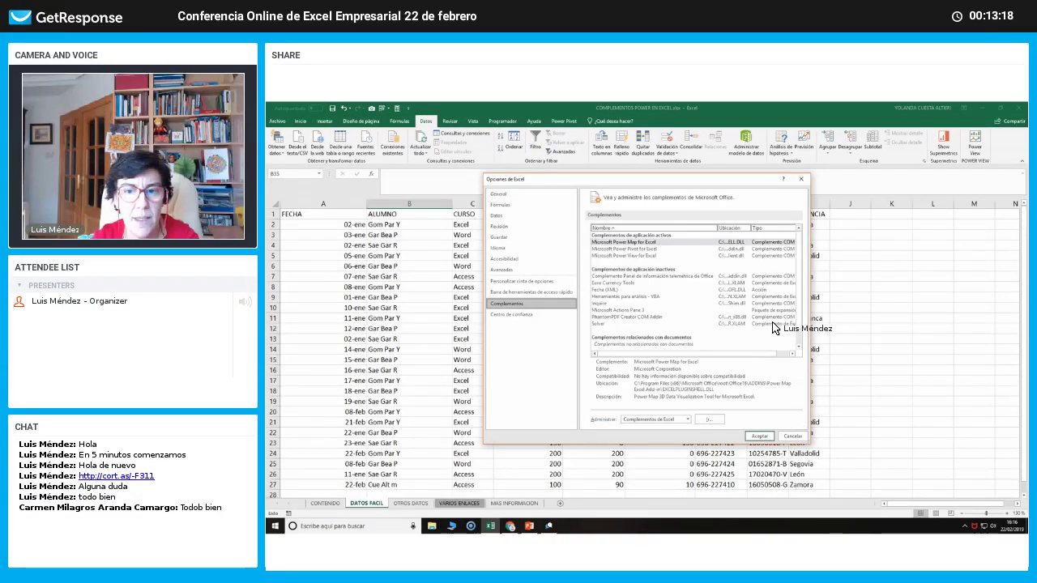
scroll(774, 329, "down", 1)
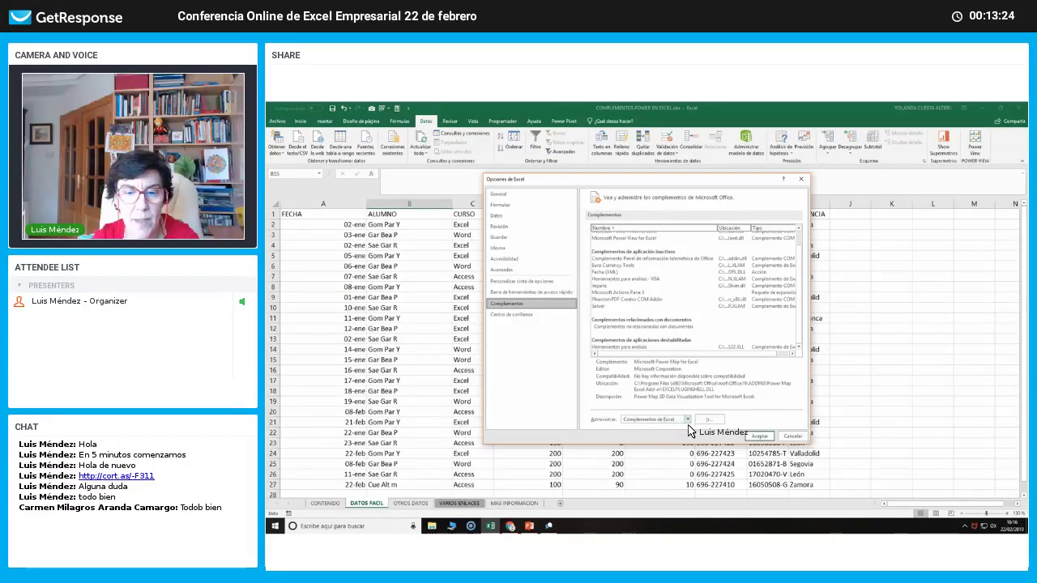
left_click(688, 420)
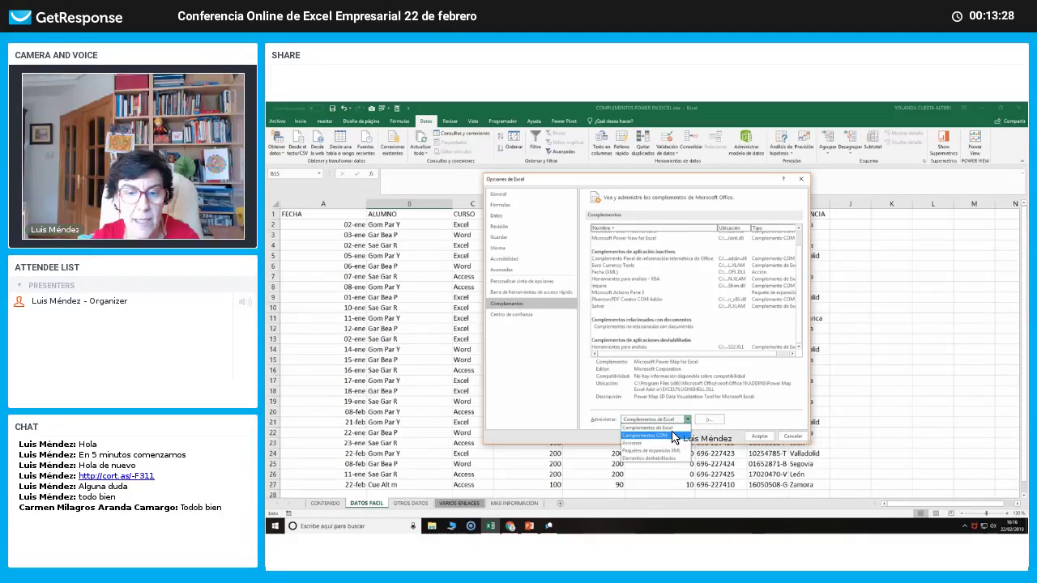
left_click(672, 436)
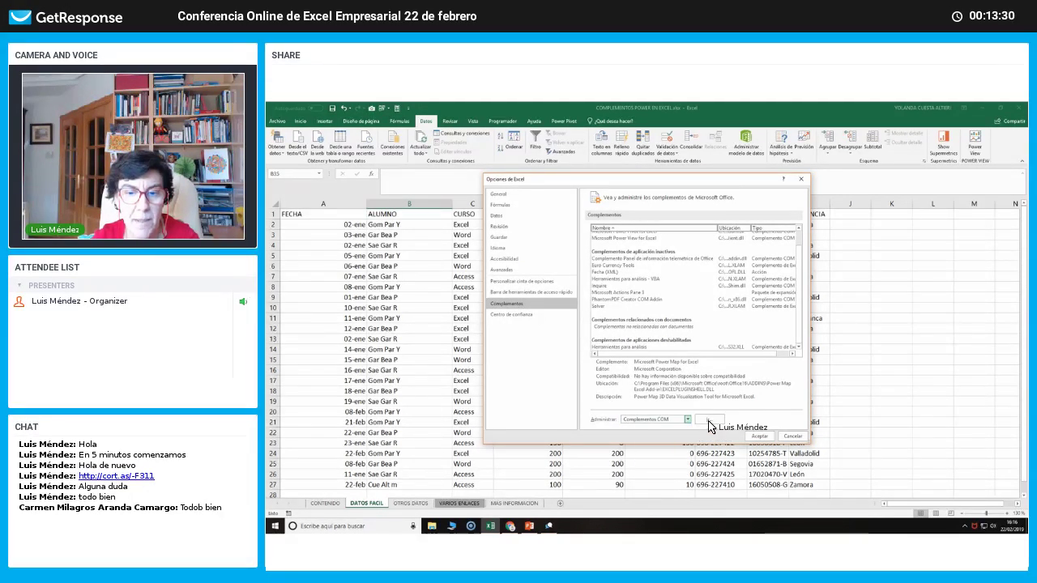
left_click(706, 420)
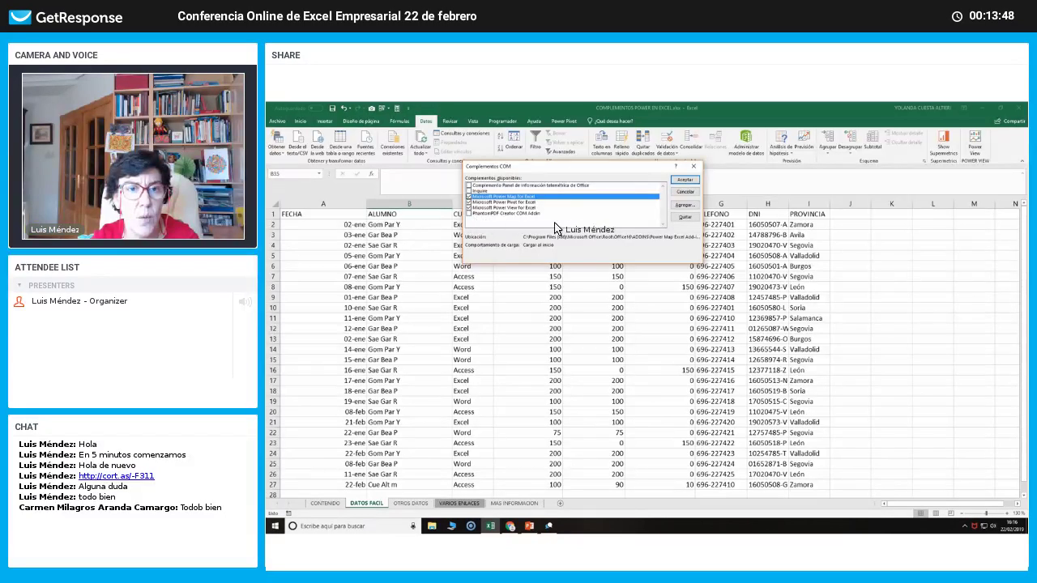
left_click(684, 180)
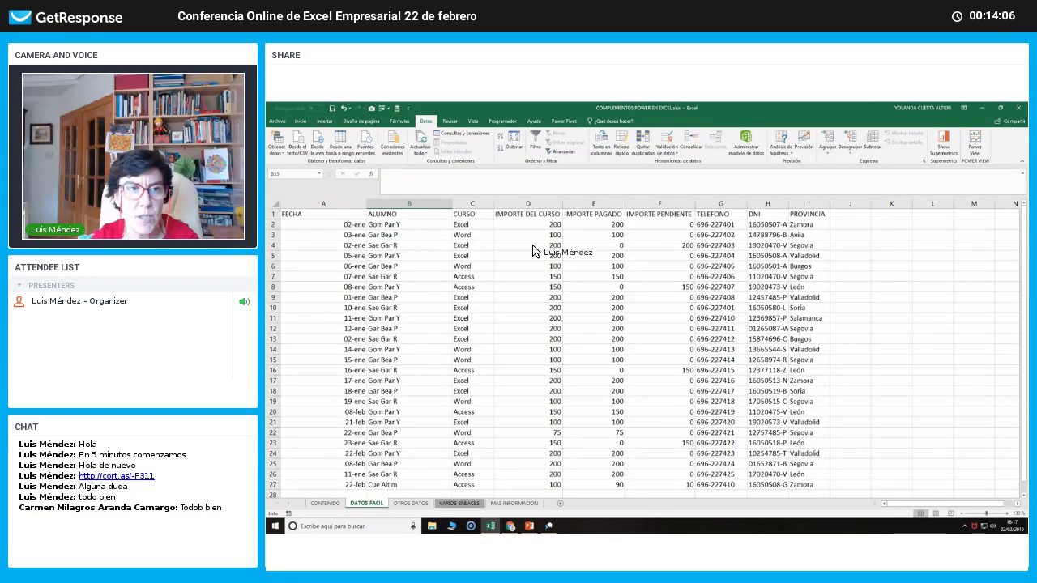
left_click(277, 123)
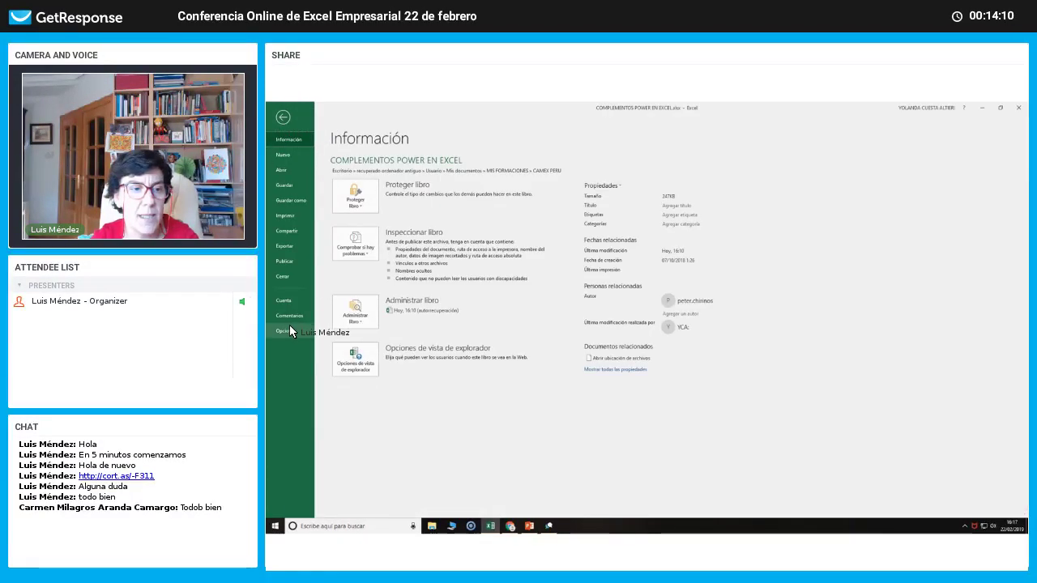
left_click(290, 330)
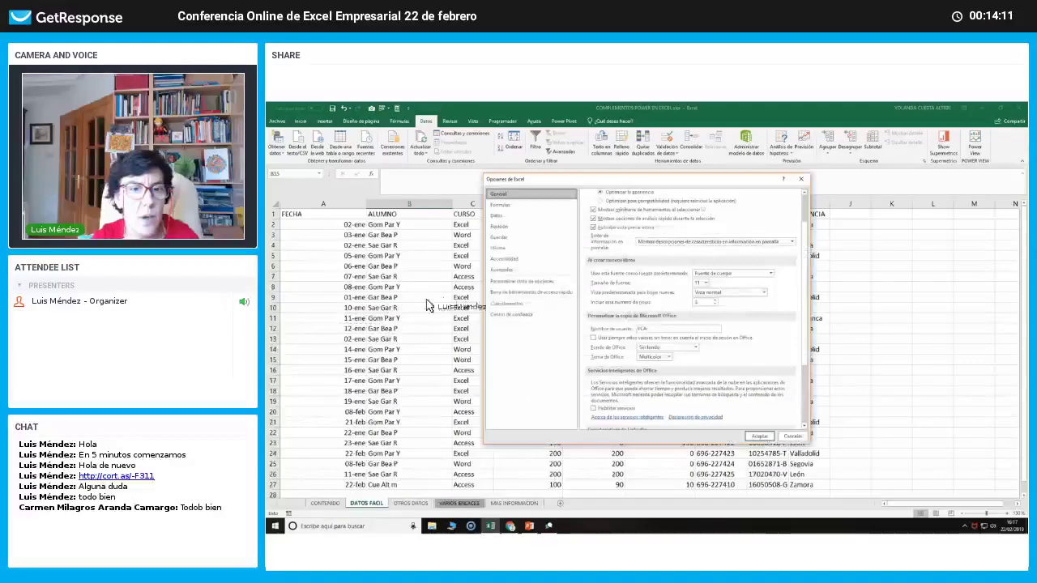
left_click(524, 305)
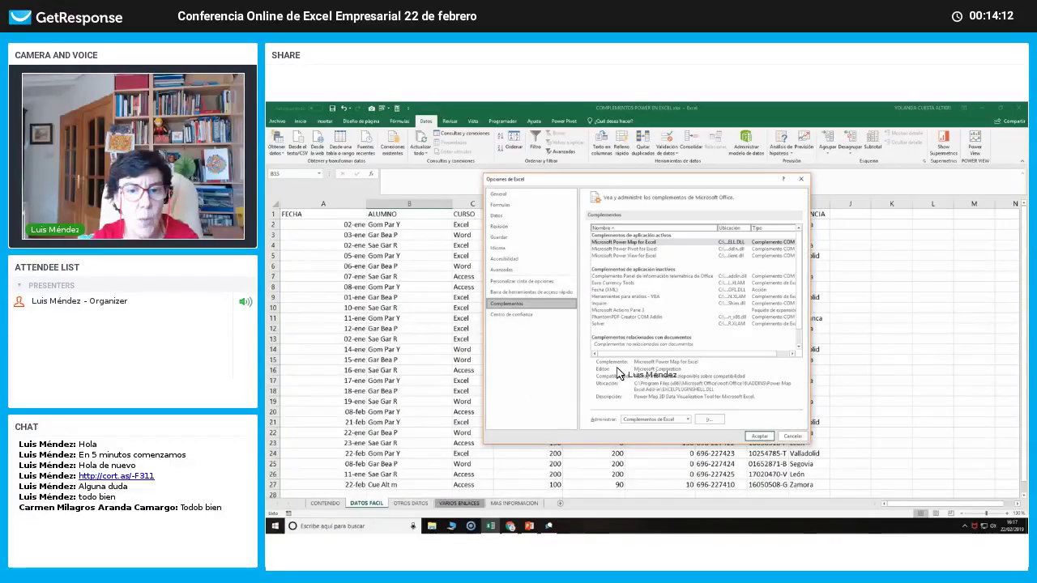
left_click(687, 420)
left_click(673, 438)
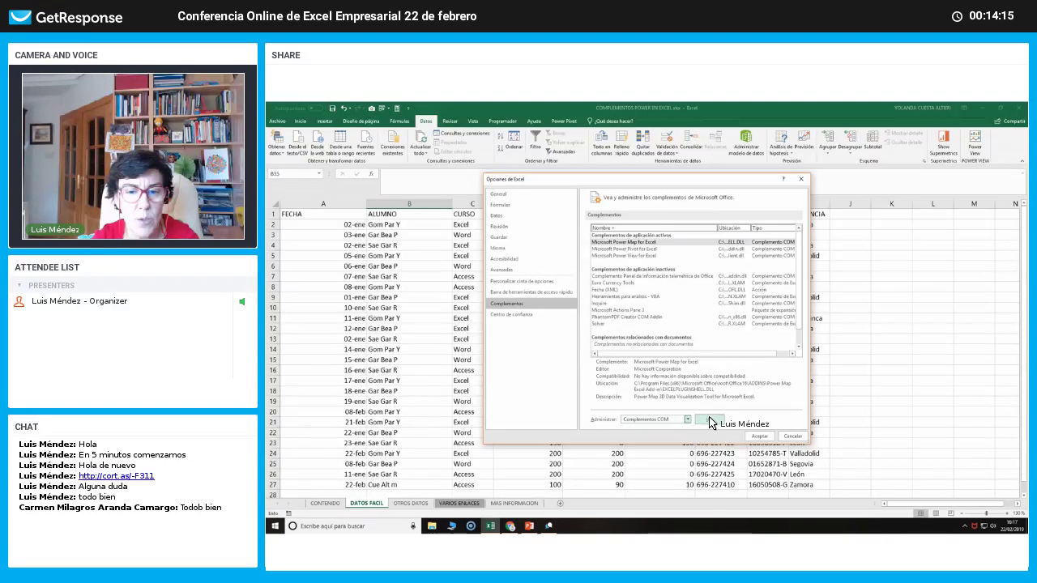
left_click(710, 422)
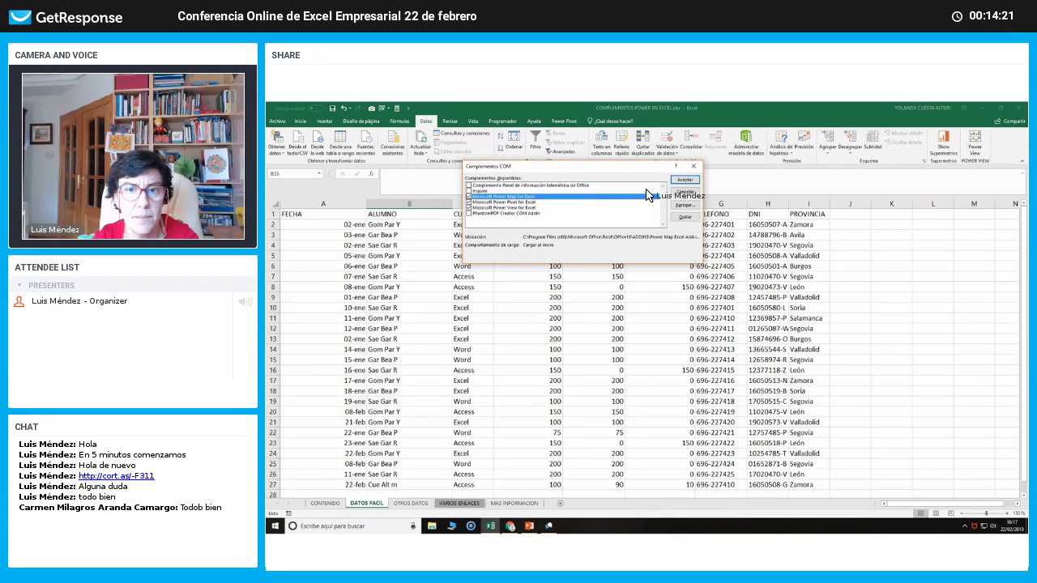
left_click(684, 180)
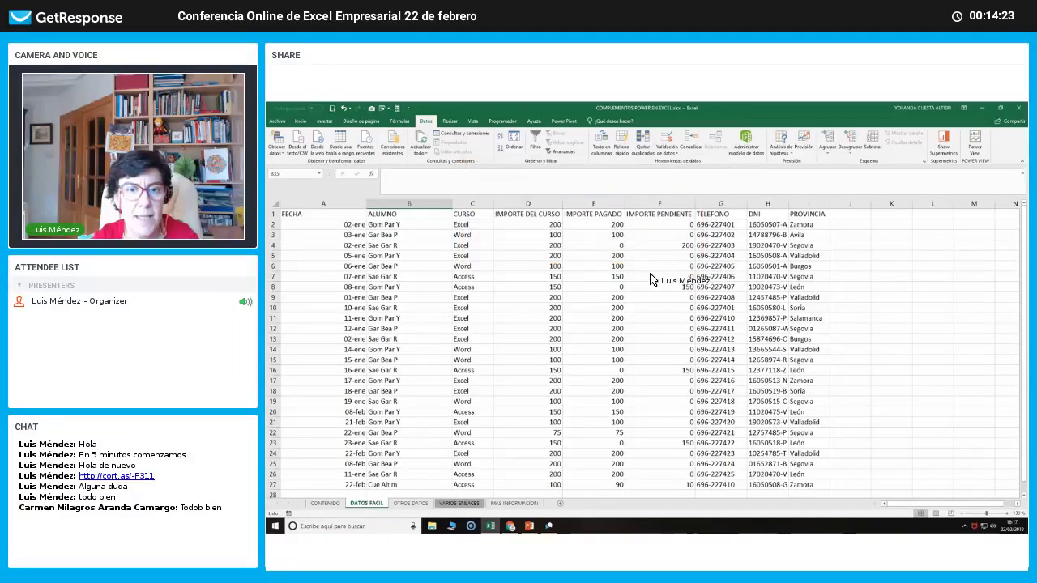
left_click(649, 276)
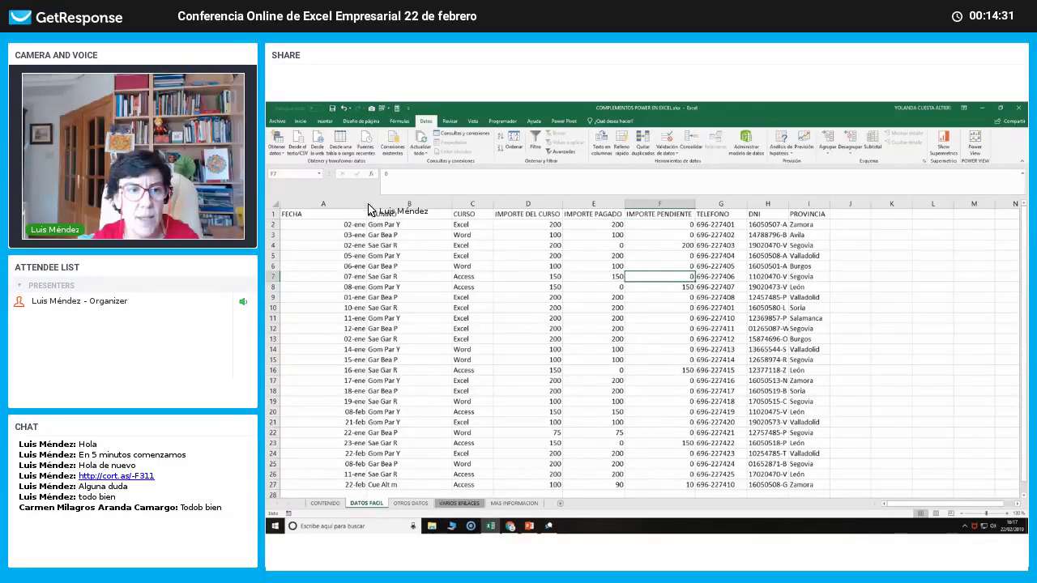
left_click(470, 216)
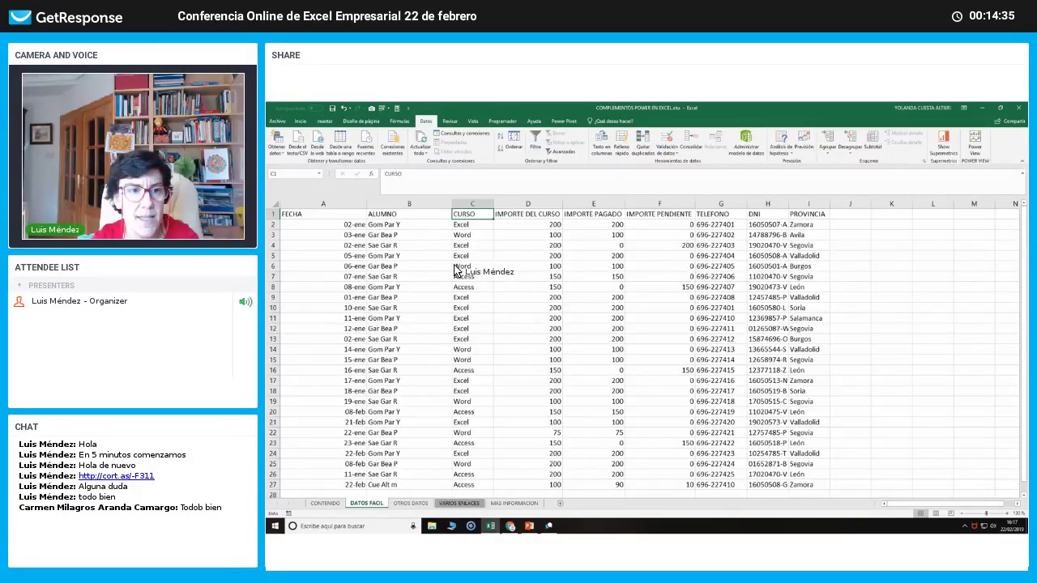
left_click(420, 216)
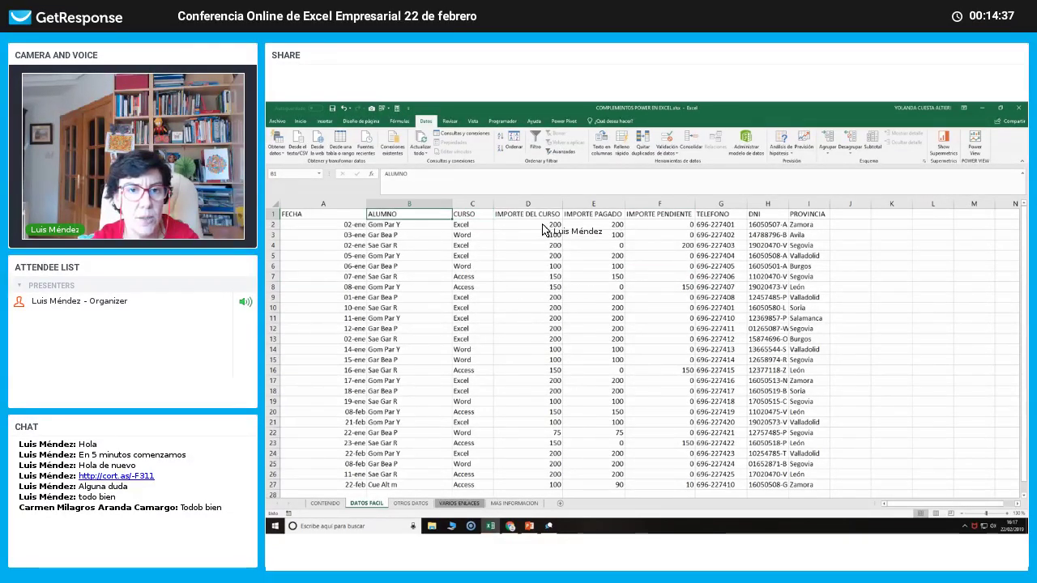
left_click(653, 215)
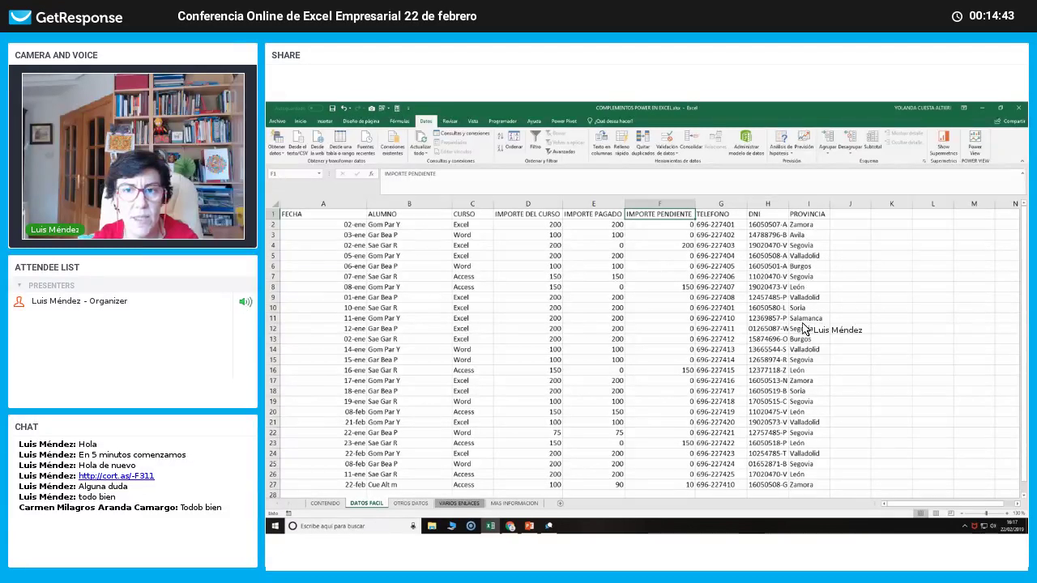
left_click(519, 297)
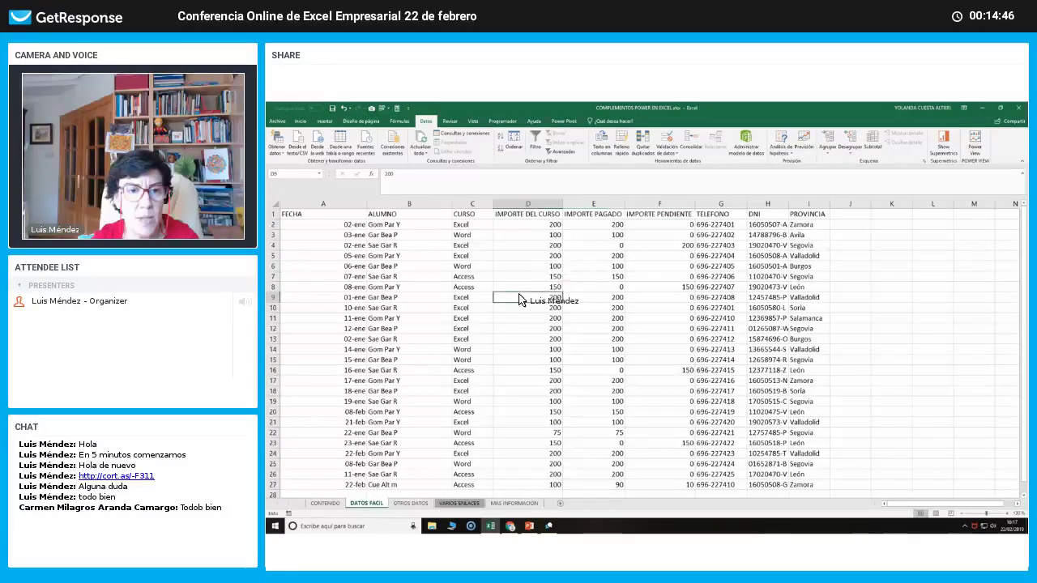
left_click(350, 214)
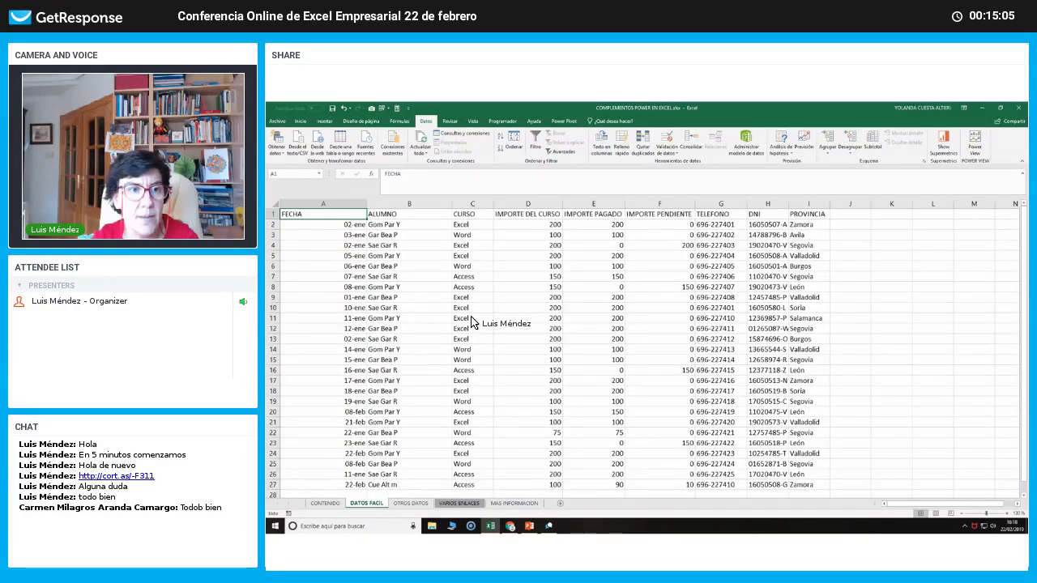
Close the Obtener datos menu without choosing a source, then select A1:I27 from the FECHA header.
left_click(276, 152)
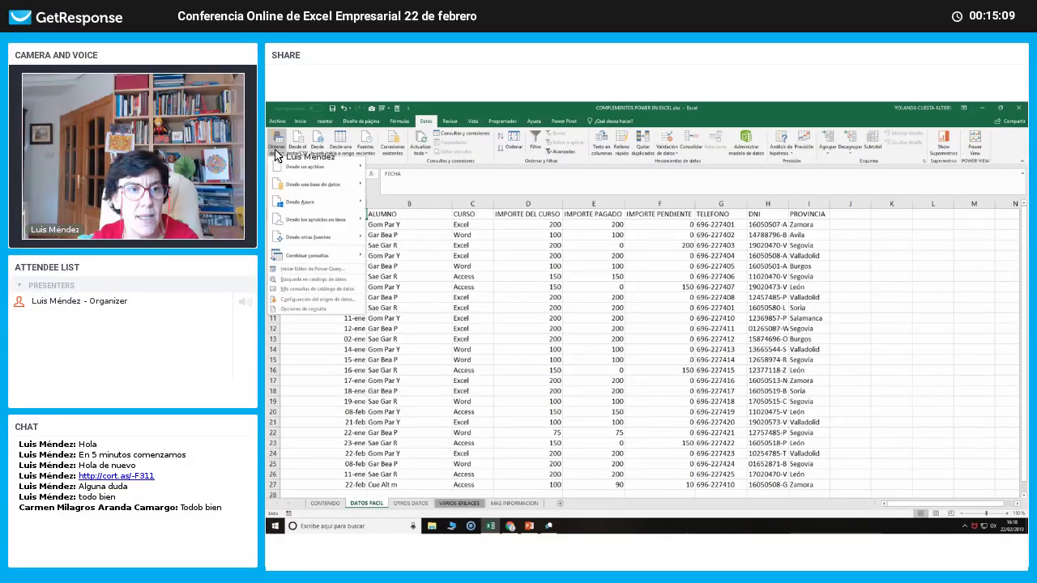
mouse_move(294, 166)
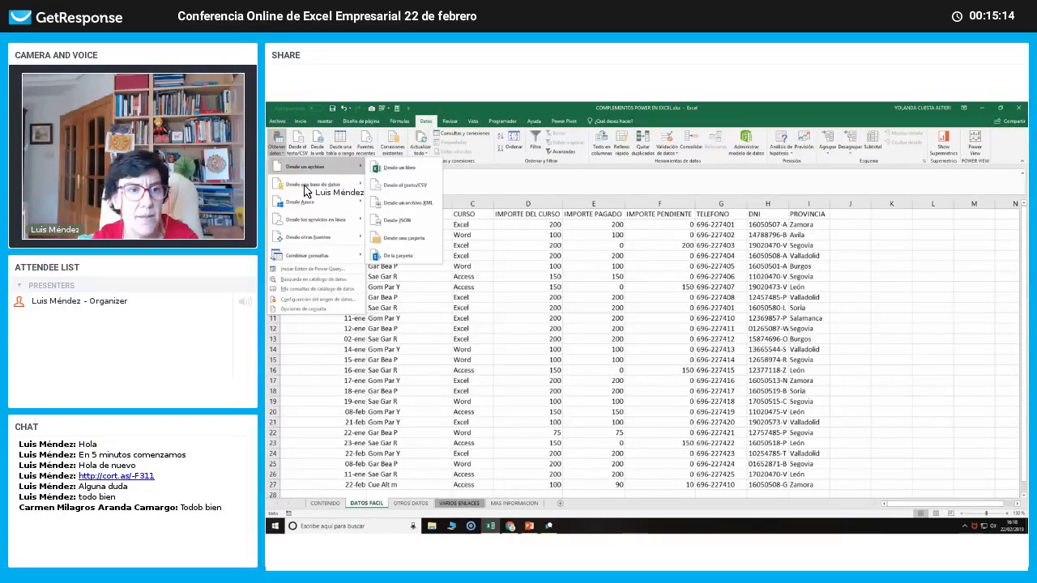
mouse_move(306, 196)
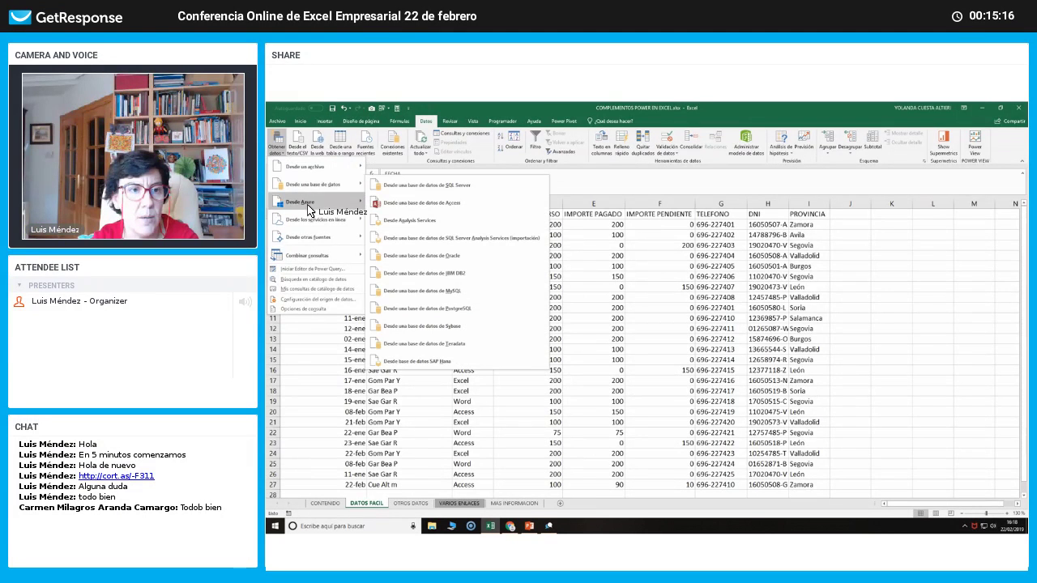
mouse_move(315, 228)
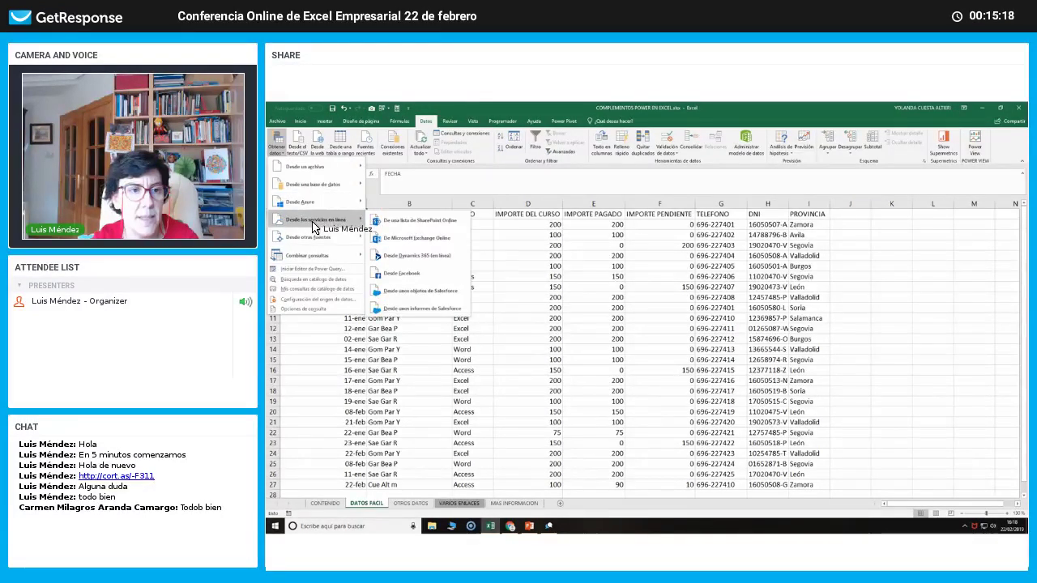
mouse_move(328, 258)
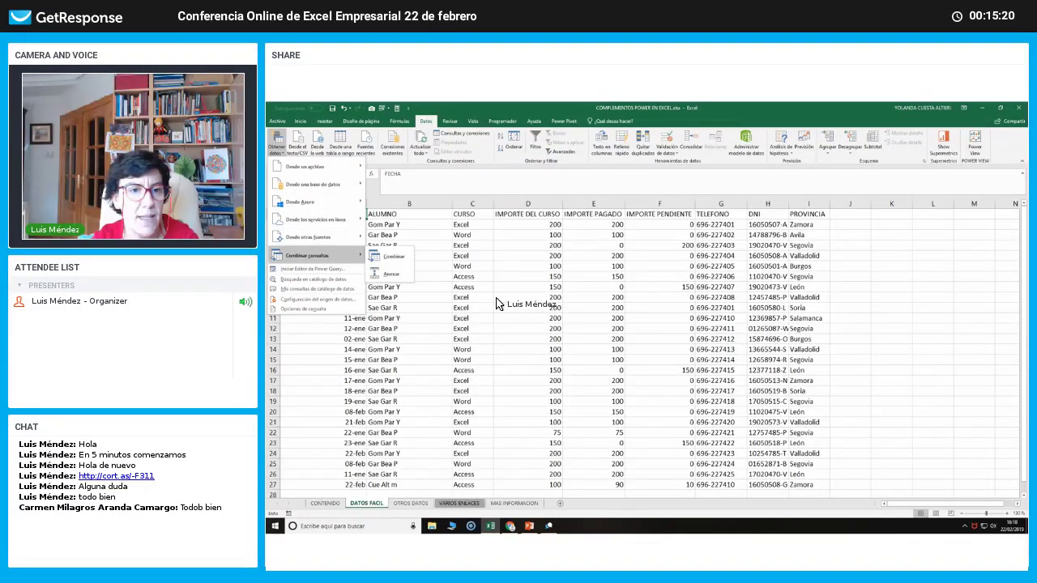
left_click(849, 318)
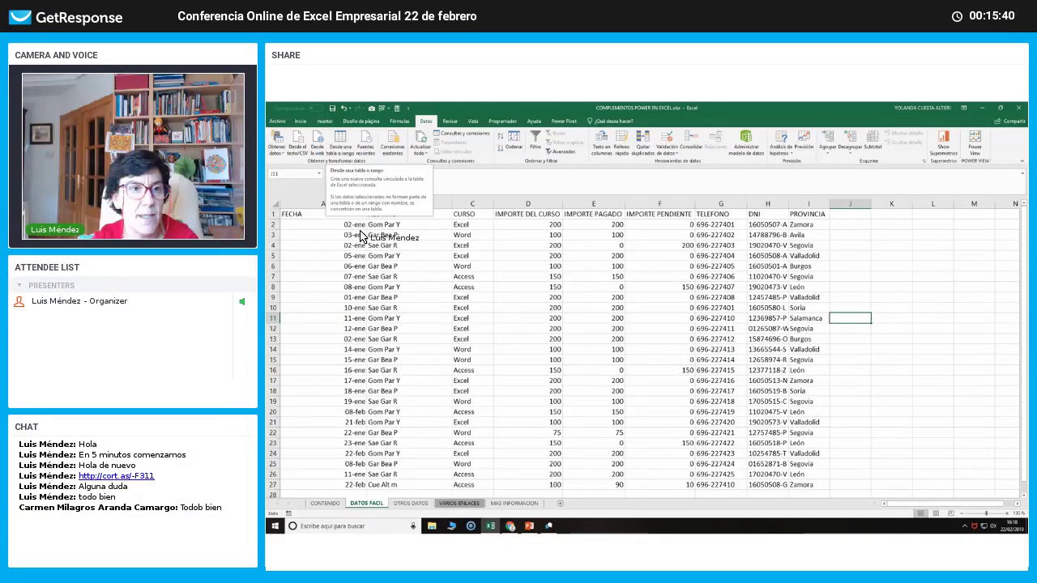
left_click(317, 215)
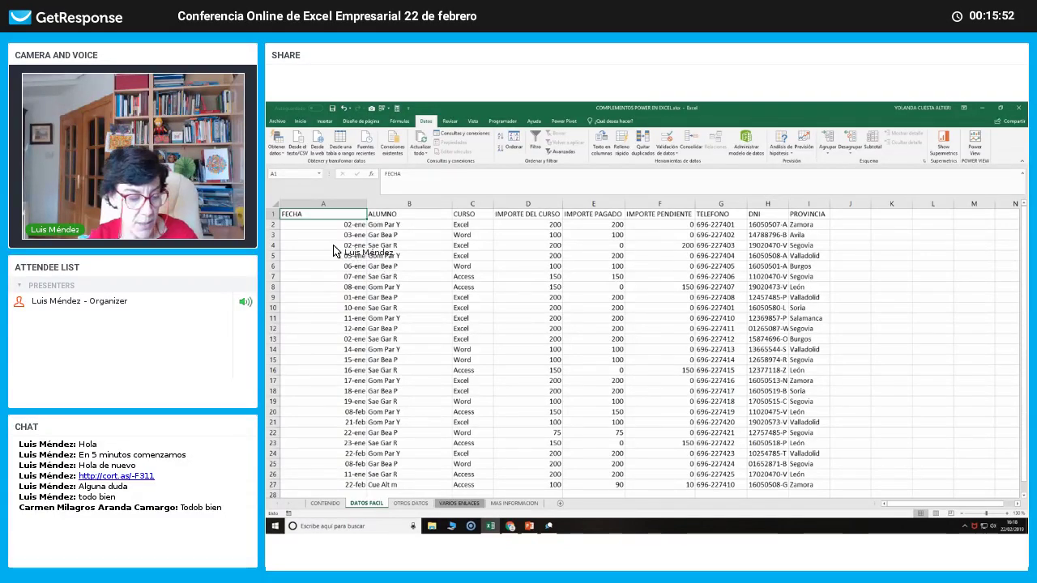
key("ctrl+a")
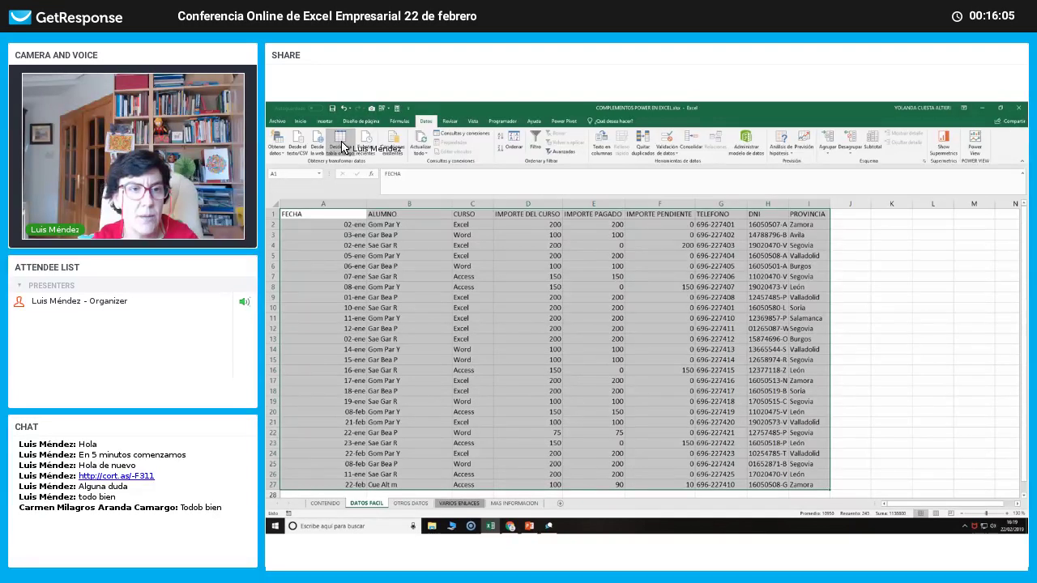
Load the range into Power Query as Tabla1 with 'La tabla tiene encabezados' checked.
left_click(341, 146)
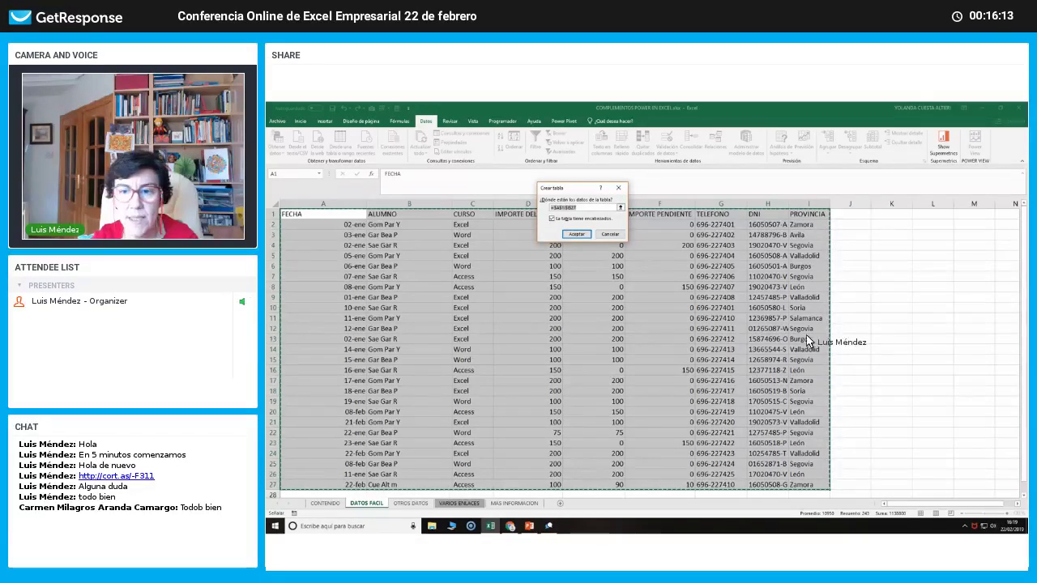
scroll(781, 343, "down", 5)
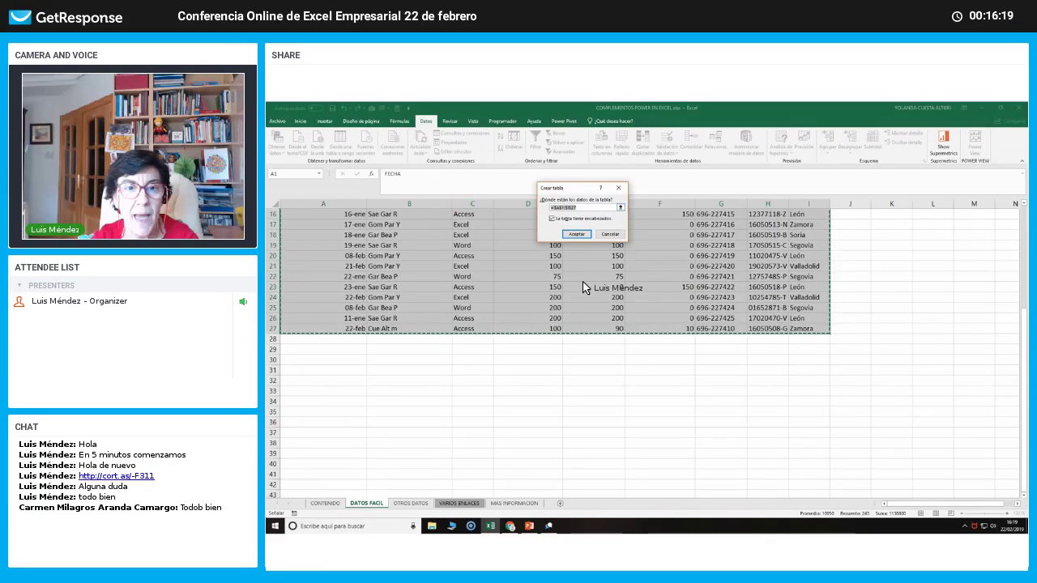
scroll(688, 267, "up", 5)
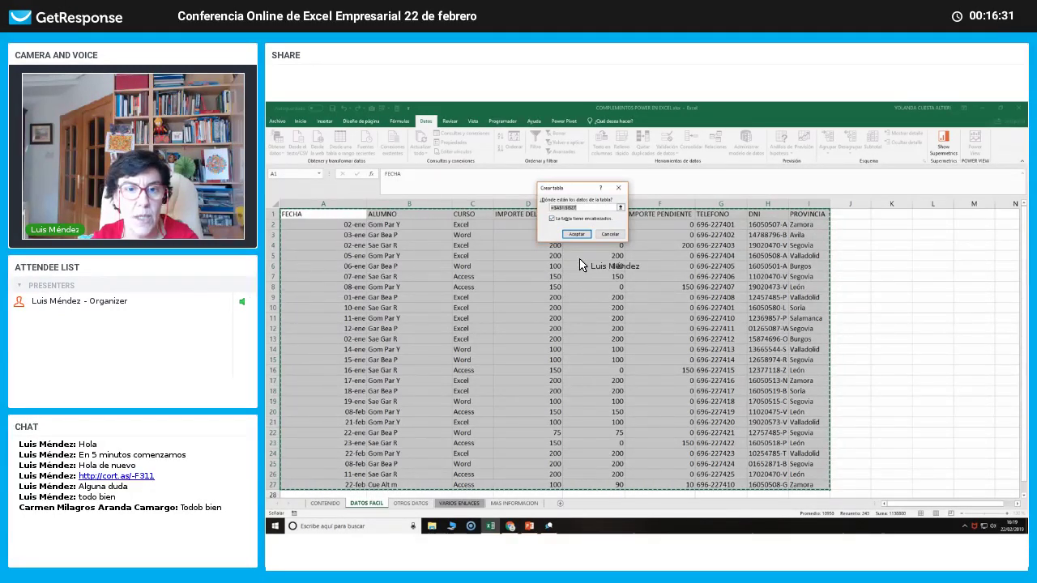
left_click(578, 236)
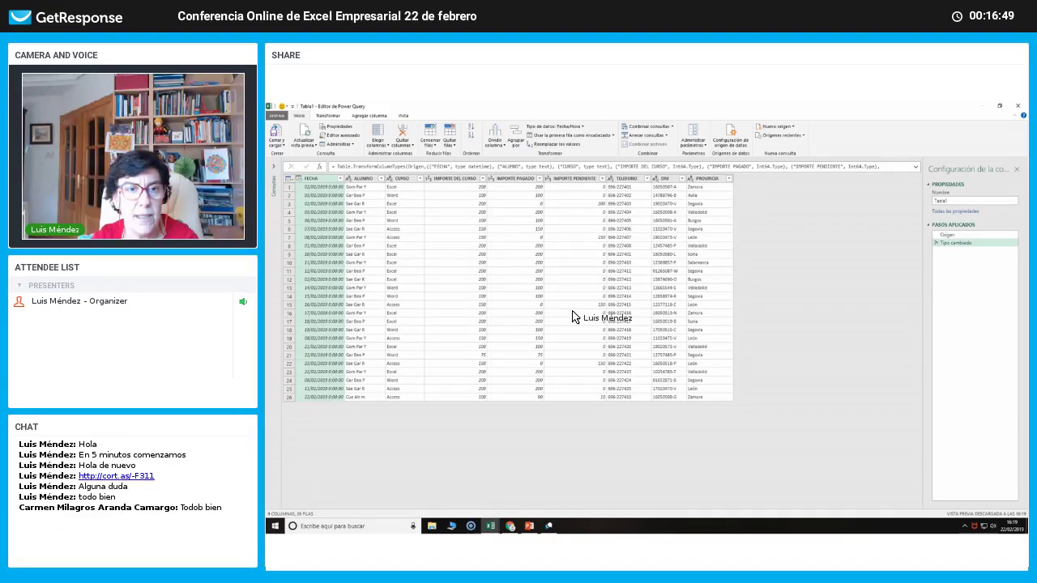
left_click(574, 313)
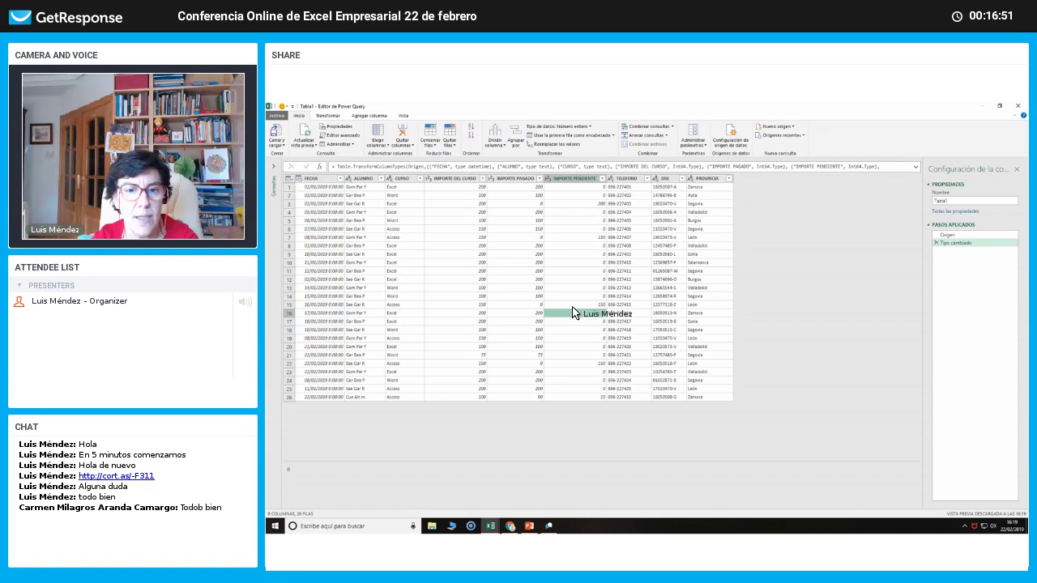
left_click(572, 297)
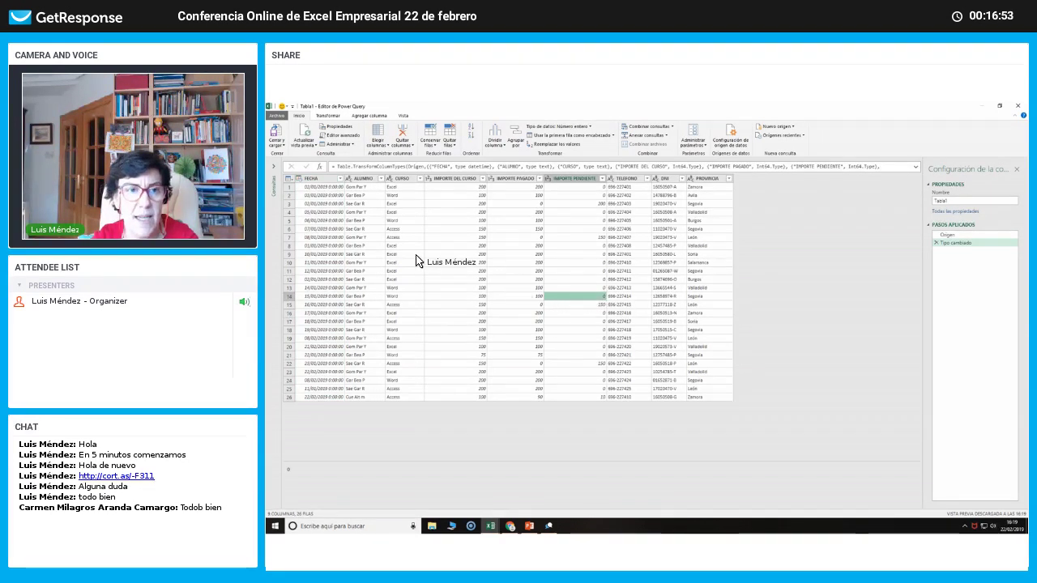
left_click(323, 178)
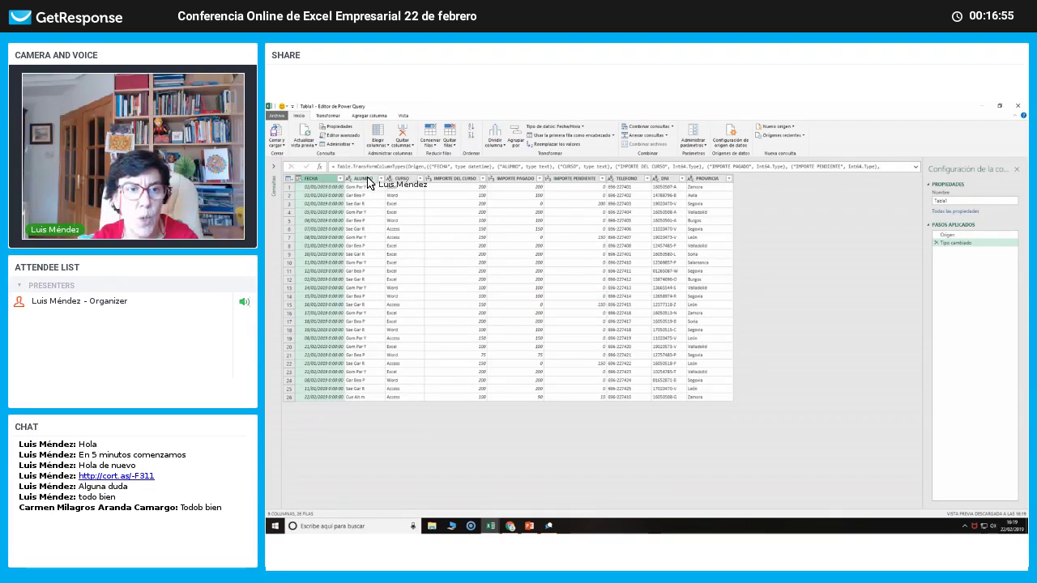
left_click(367, 180)
left_click(403, 179)
left_click(452, 179)
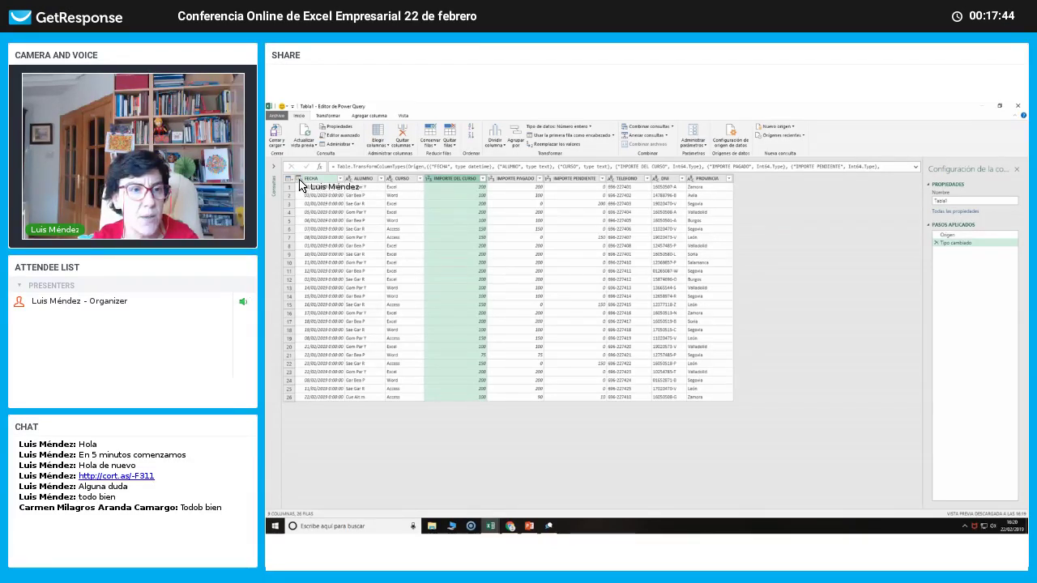
Change FECHA to the Fecha type, replacing the current conversion.
left_click(299, 179)
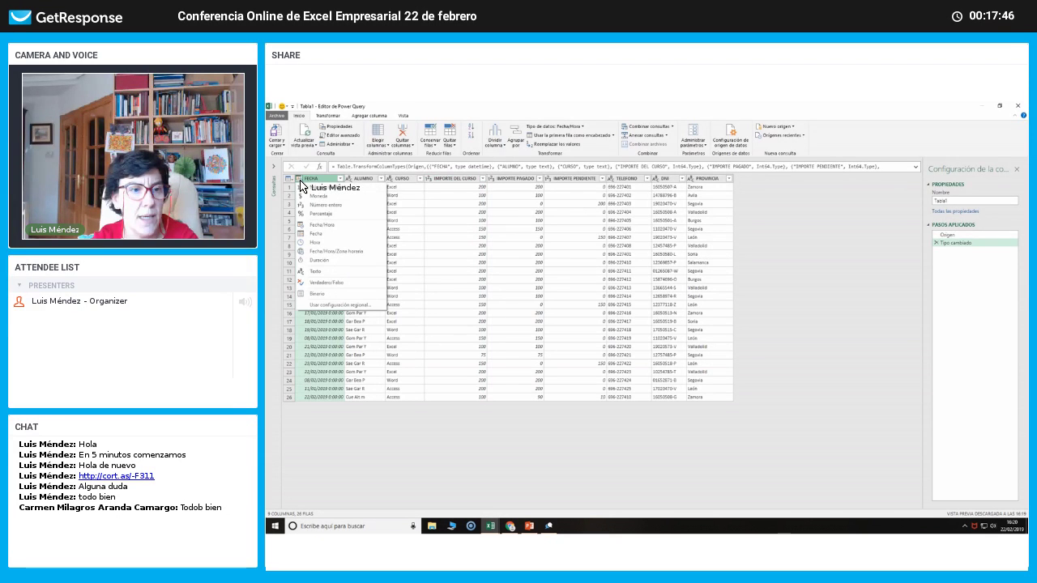
left_click(317, 234)
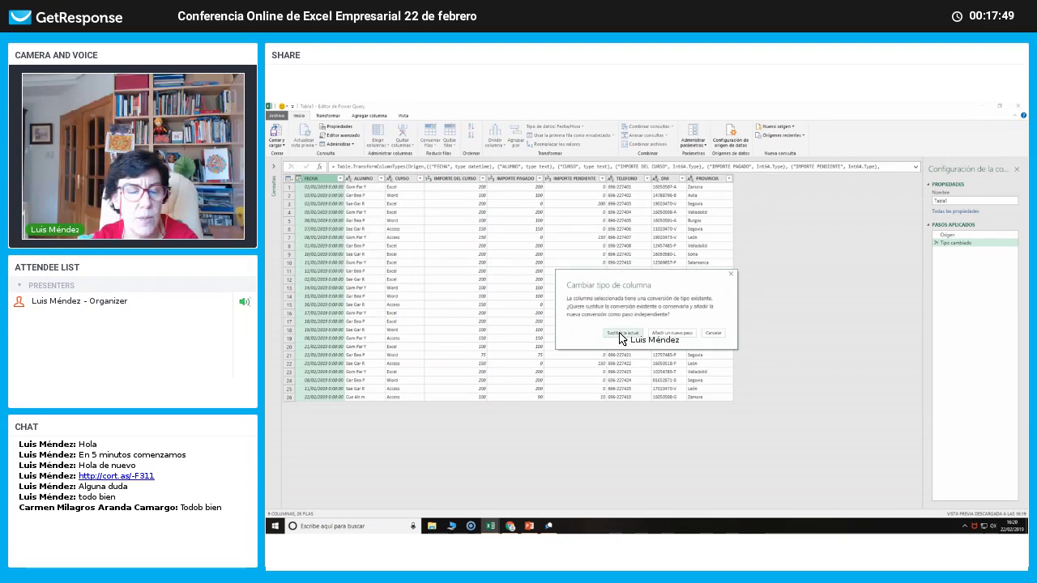
left_click(621, 333)
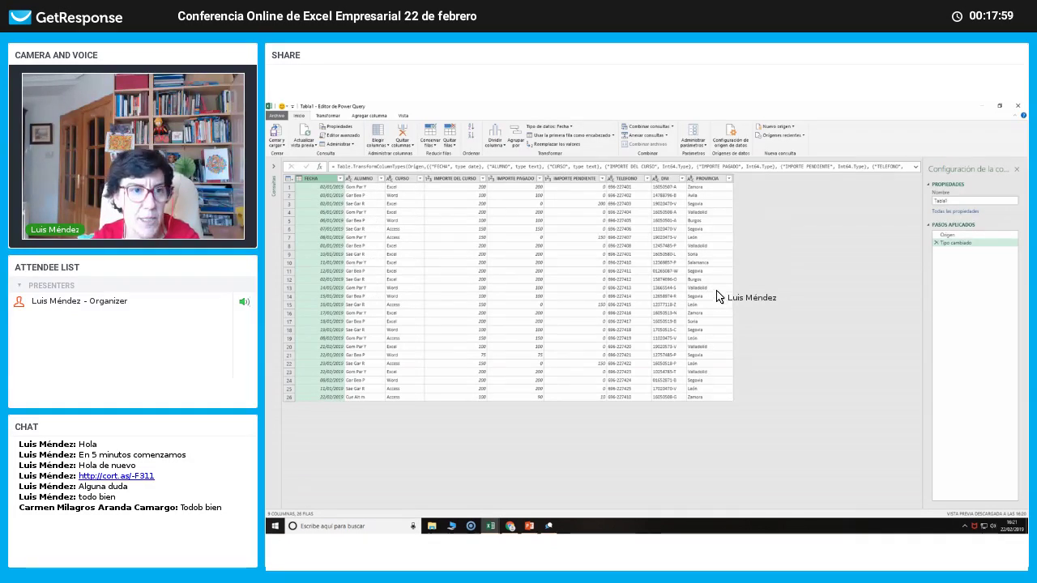
Check the ALUMNO and IMPORTE DEL CURSO type lists, leaving both unchanged.
left_click(349, 181)
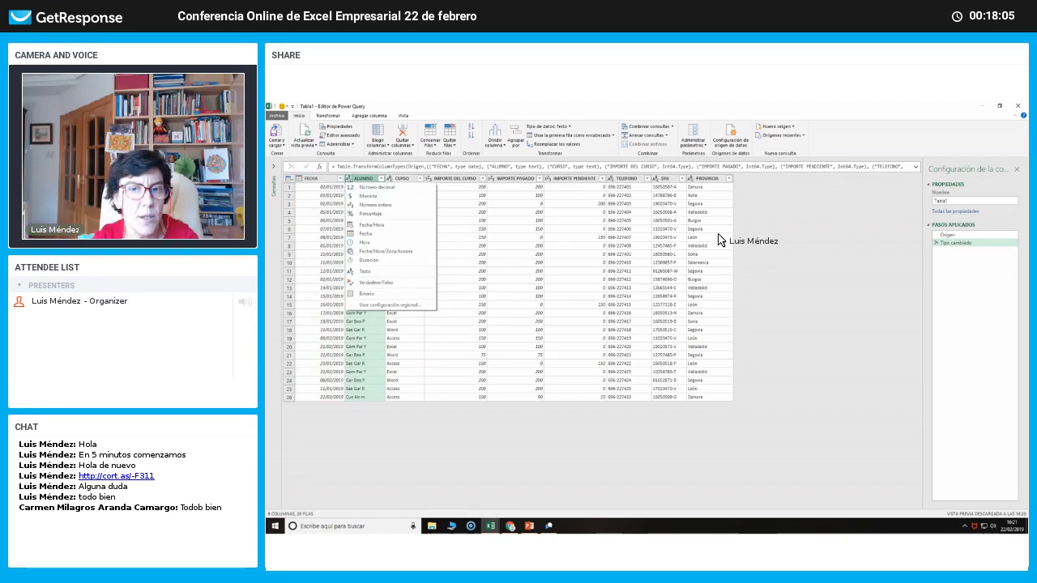
left_click(781, 242)
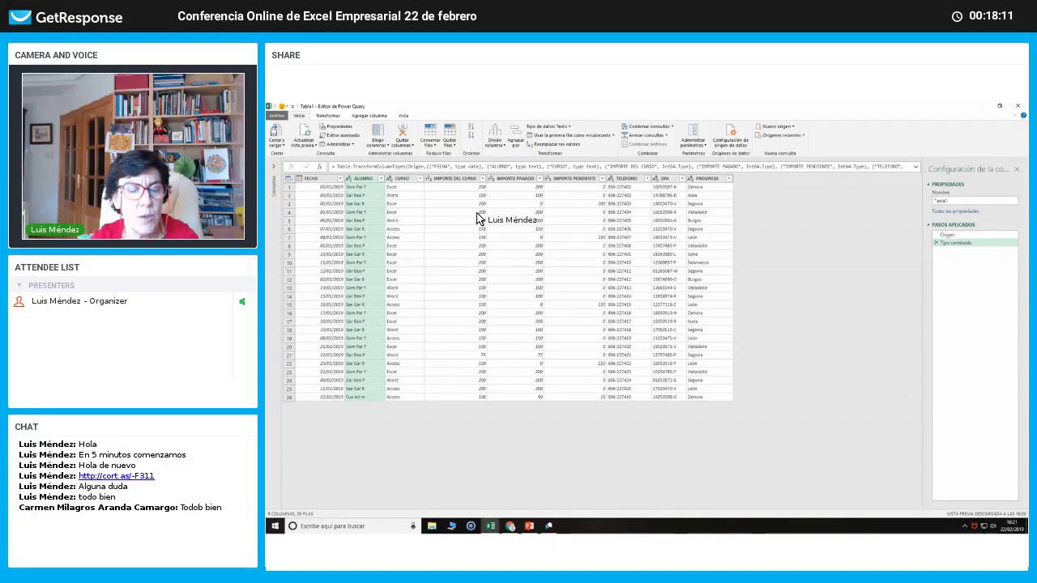
left_click(428, 179)
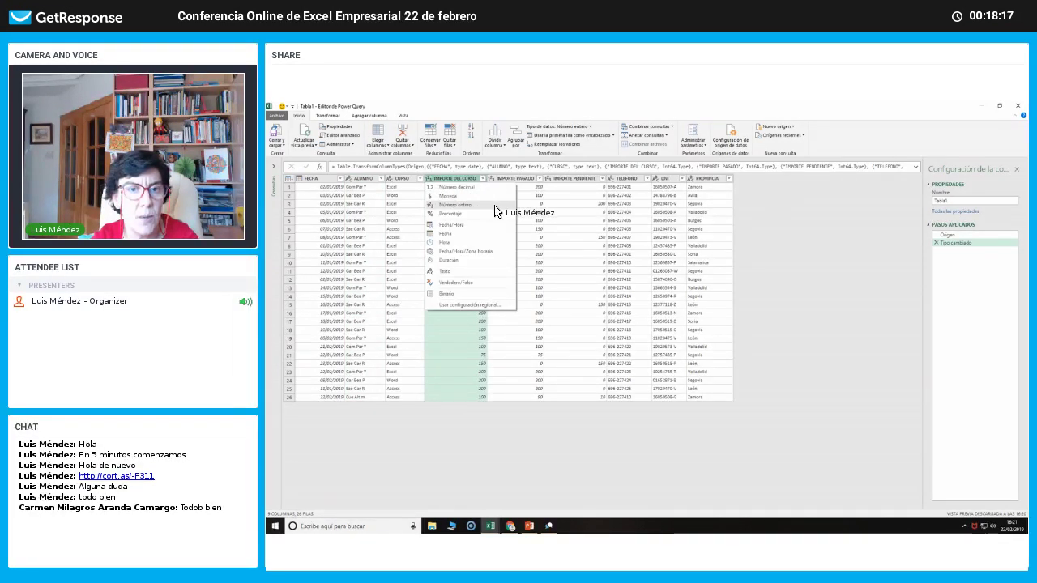
left_click(776, 224)
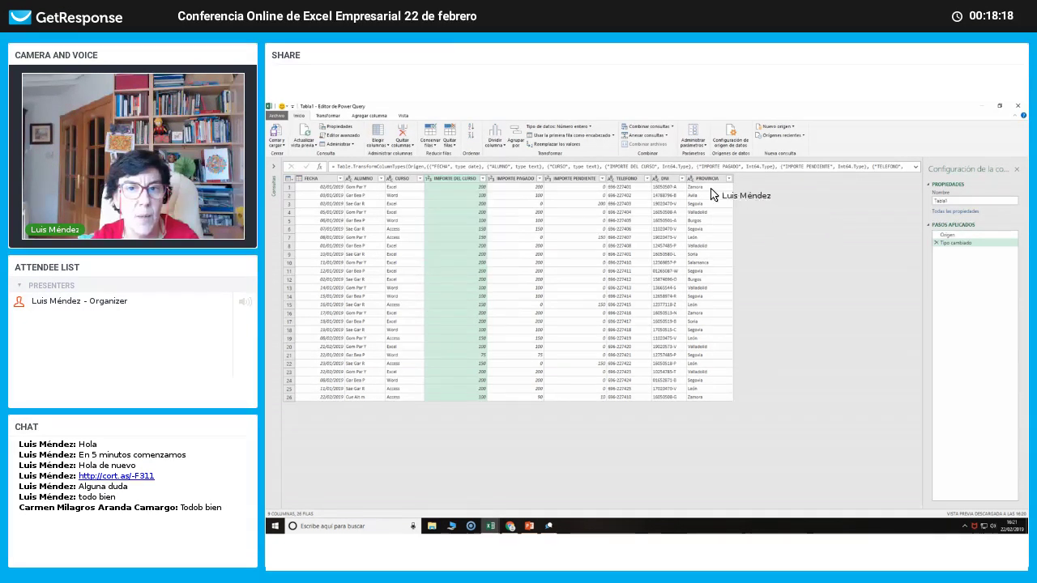
left_click(611, 180)
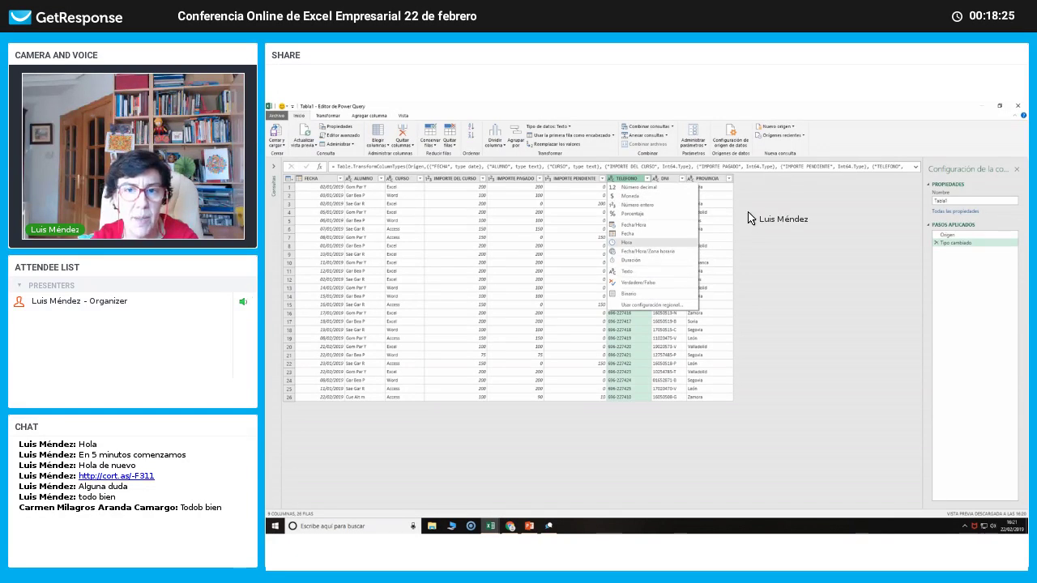
left_click(768, 207)
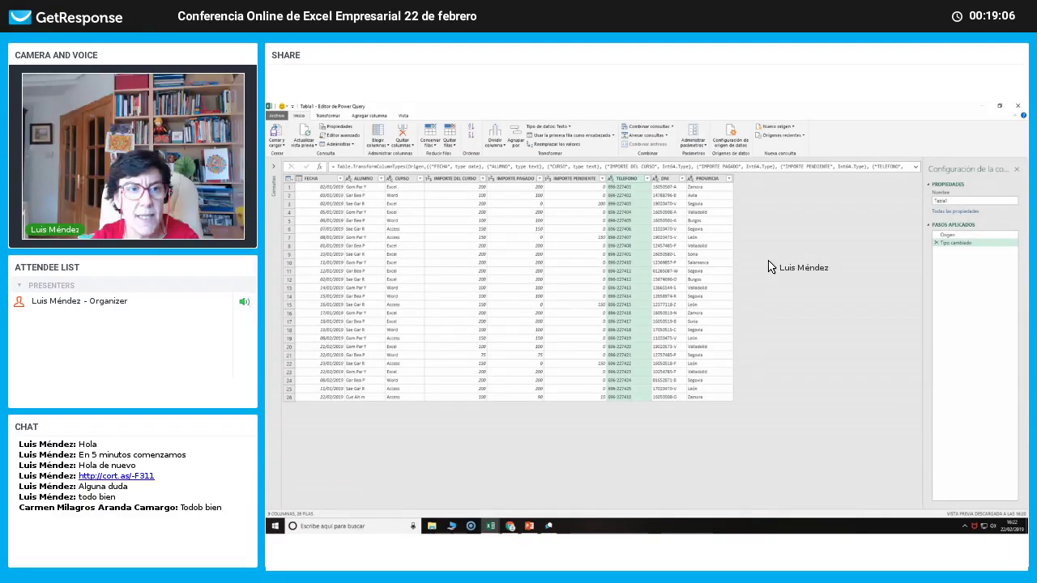
left_click(370, 178)
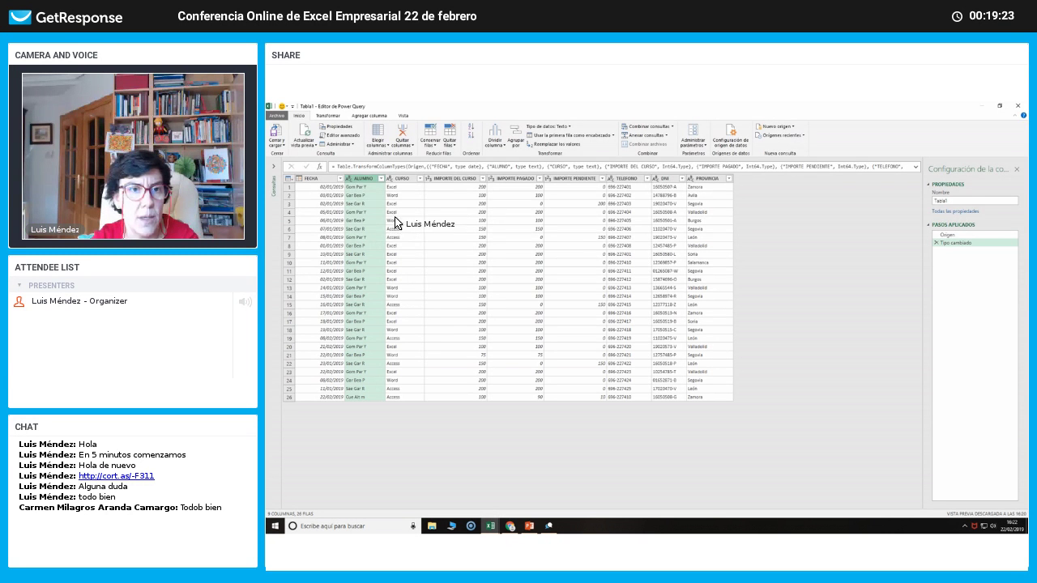
Split ALUMNO by Espacio at the rightmost delimiter into ALUMNO.1 and ALUMNO.2.
left_click(496, 146)
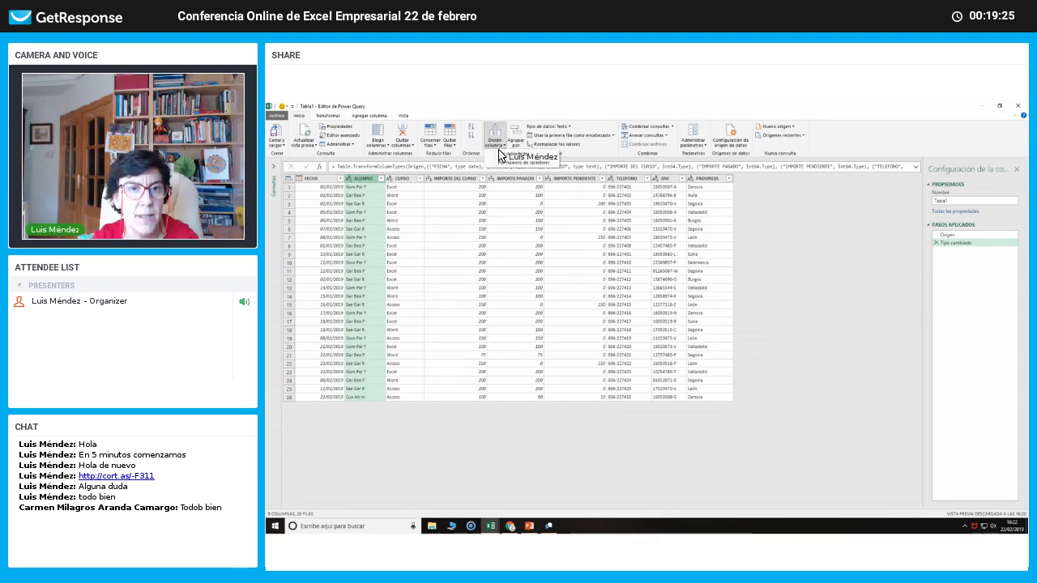
left_click(501, 155)
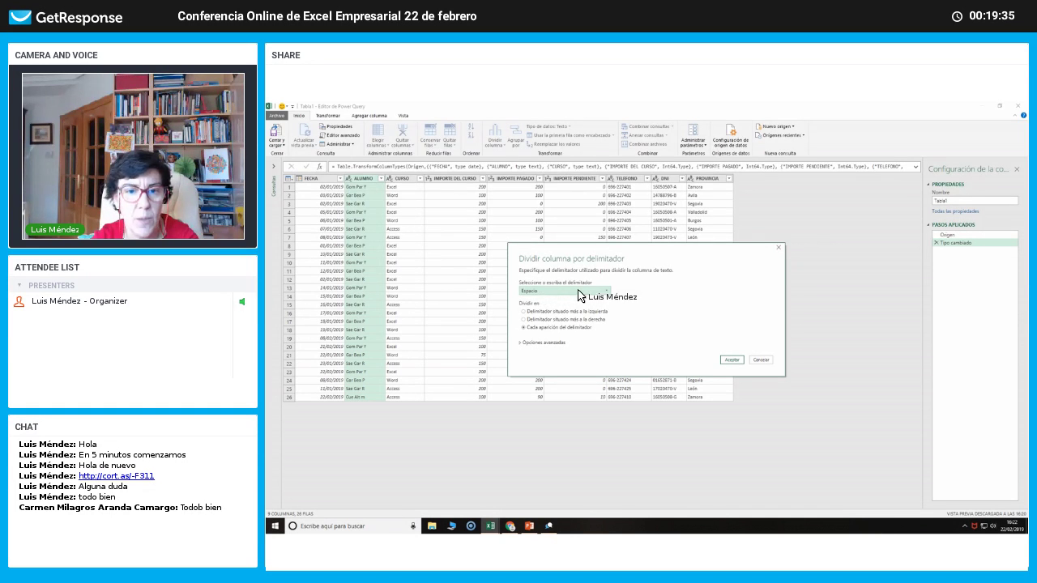
left_click(607, 291)
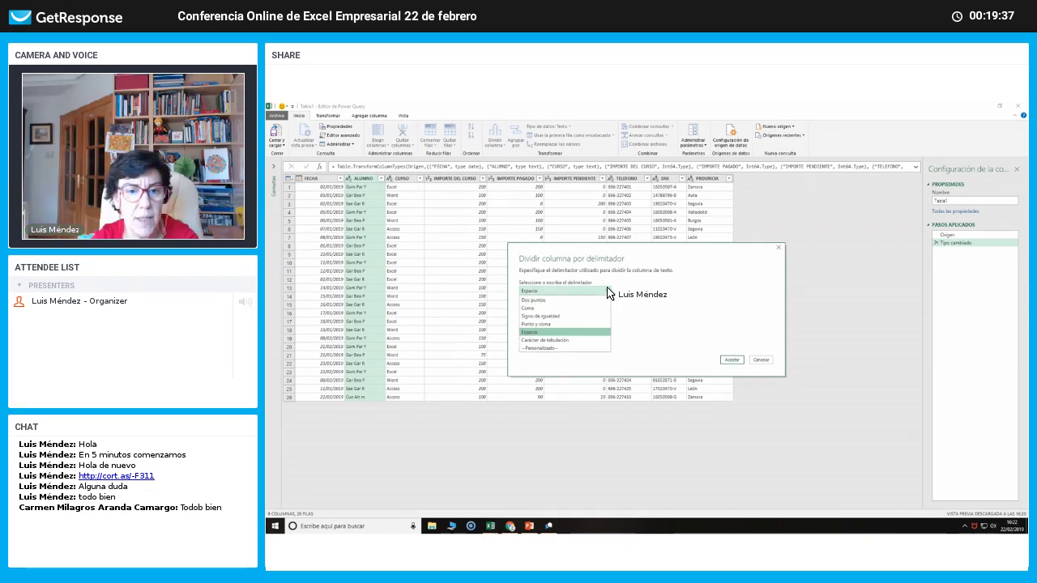
left_click(606, 291)
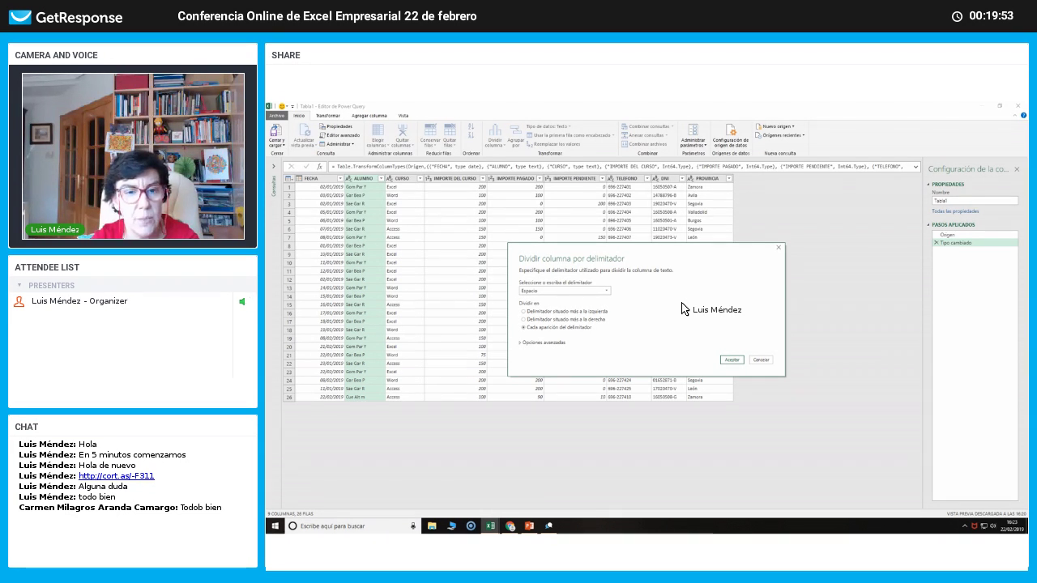
left_click(542, 321)
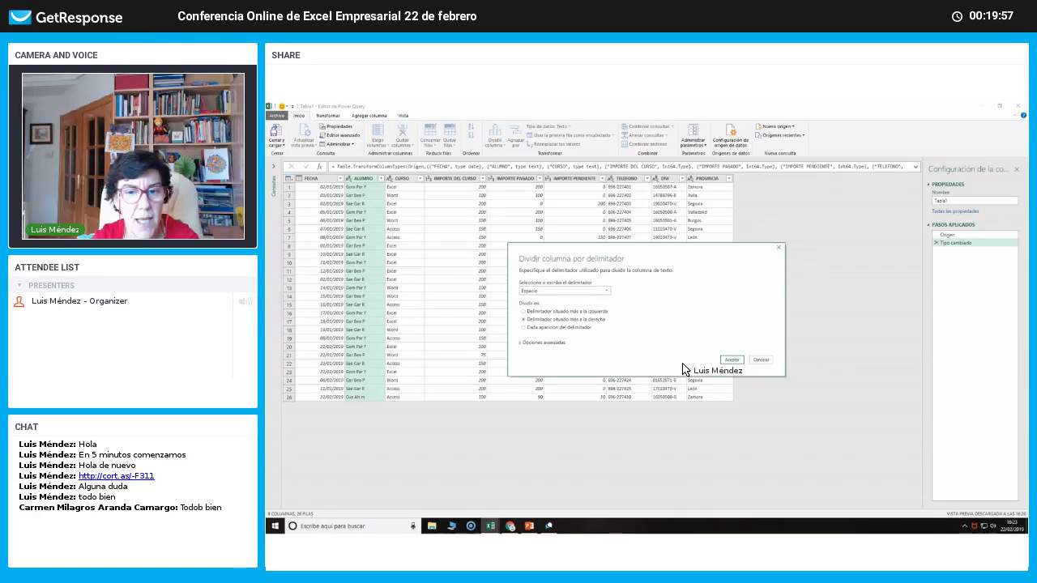
left_click(731, 361)
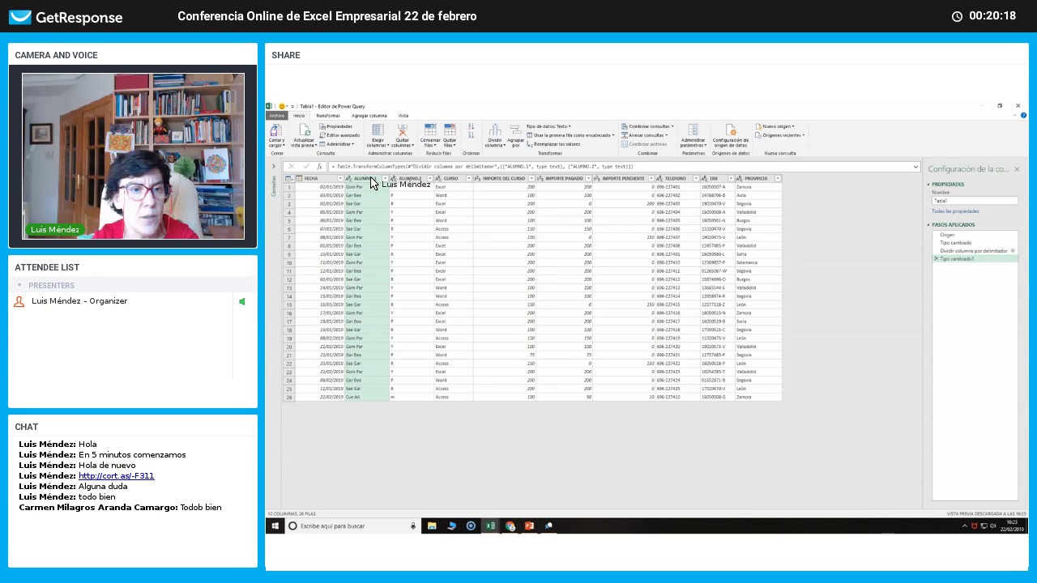
Rename ALUMNO.1 to 'ALUMNO' and ALUMNO.2 to 'ALUMNO nombre'.
double_click(373, 178)
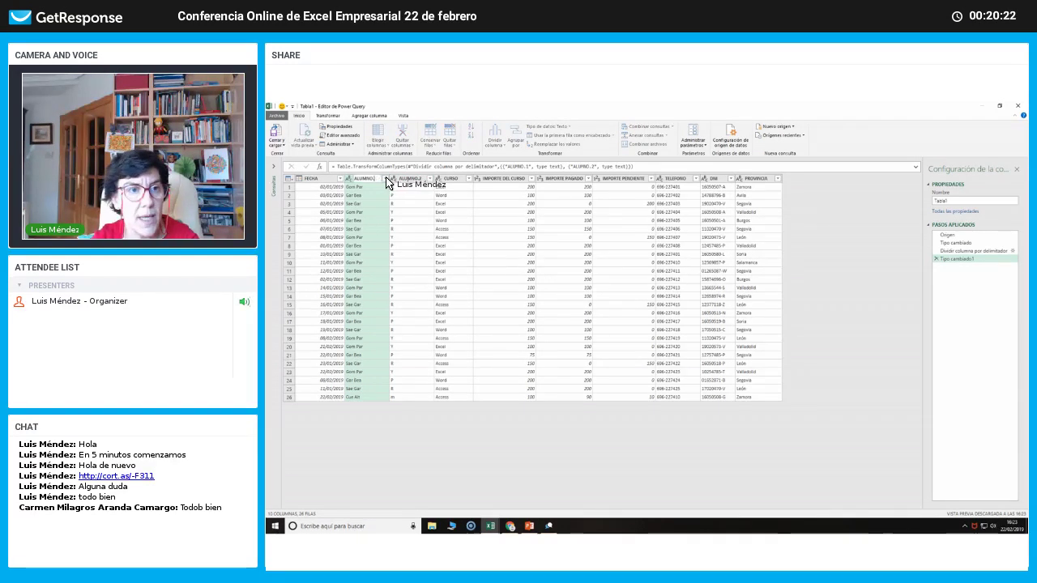
key("BackSpace")
key("BackSpace")
double_click(413, 179)
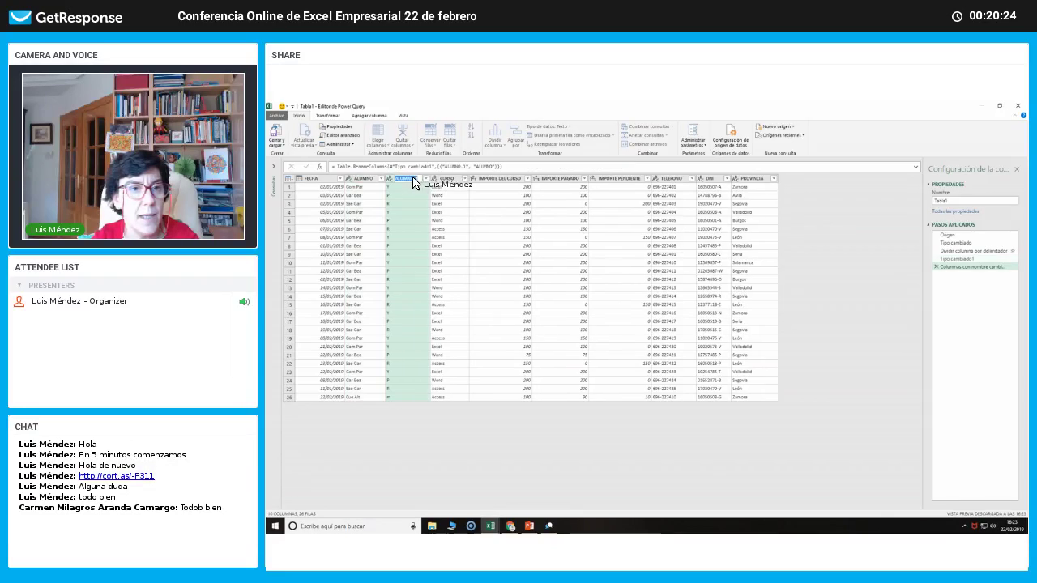
left_click(422, 181)
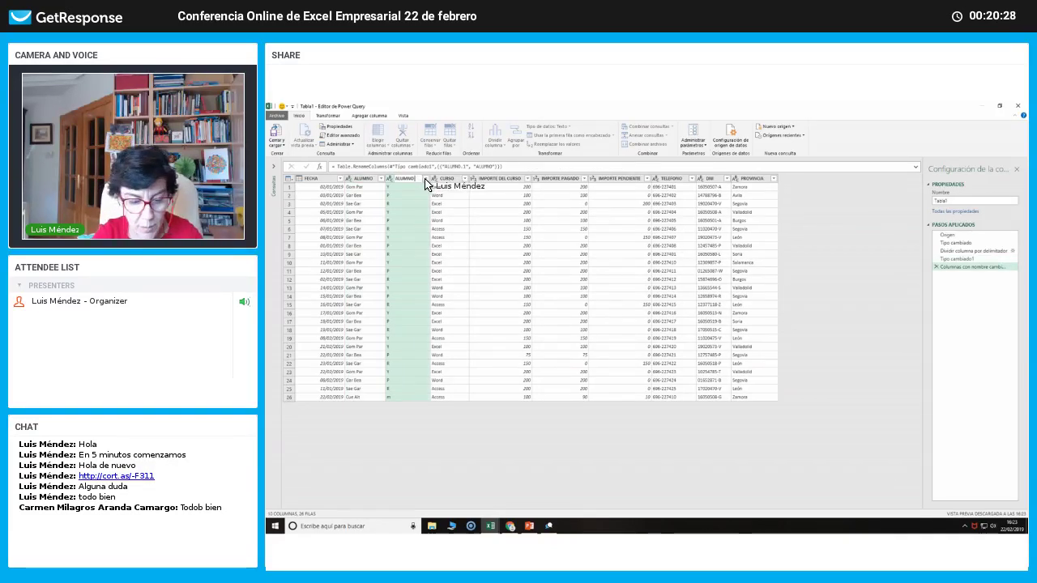
type("nombre")
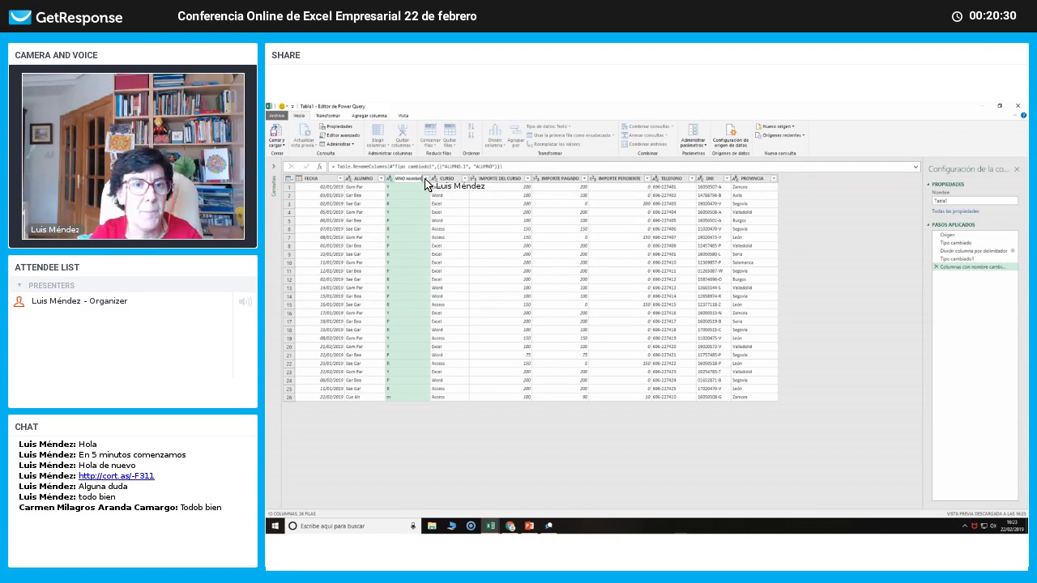
key("Return")
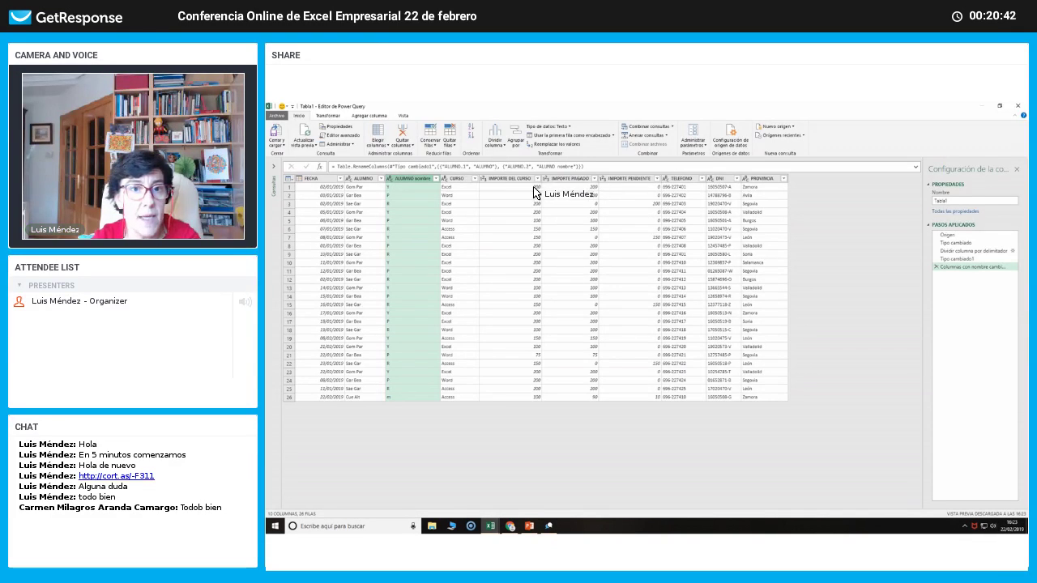
left_click(556, 146)
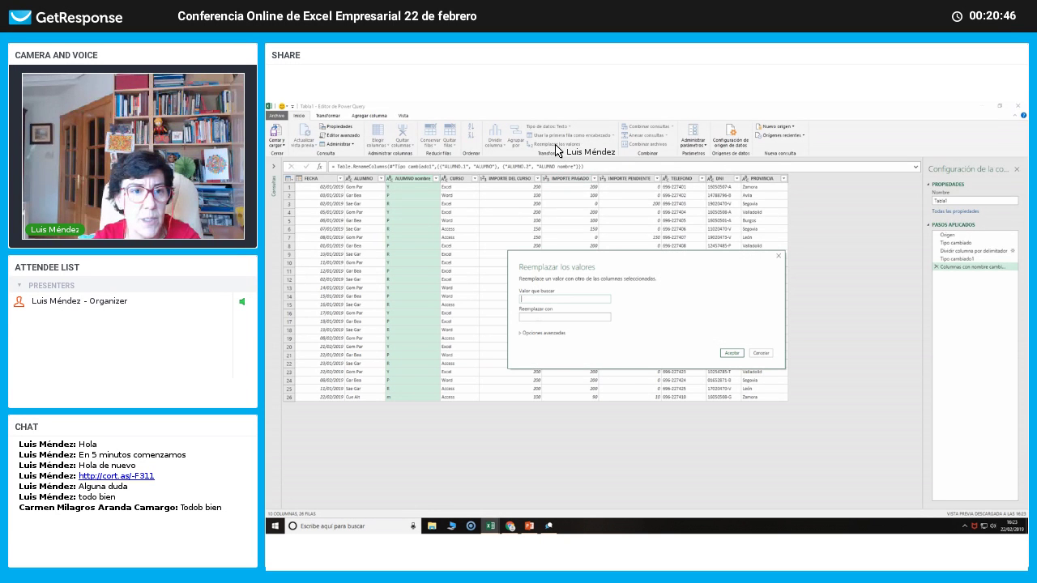
left_click(778, 256)
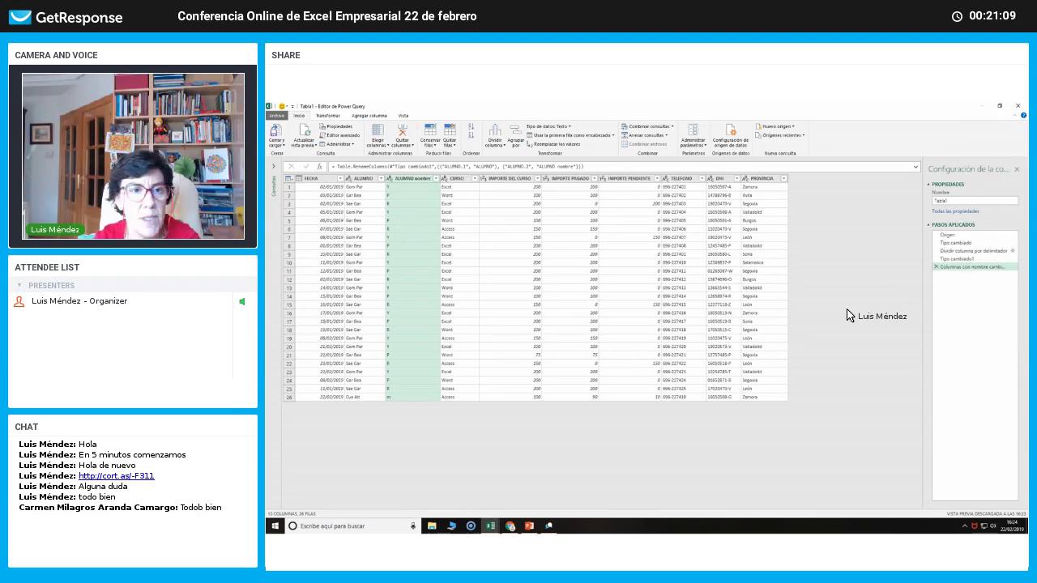
left_click(1012, 252)
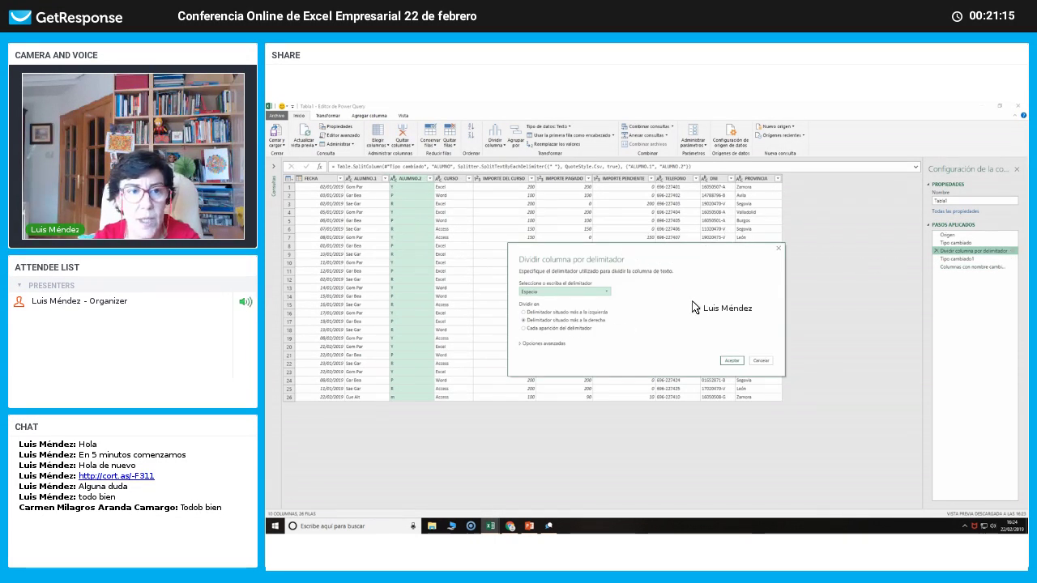
left_click(761, 361)
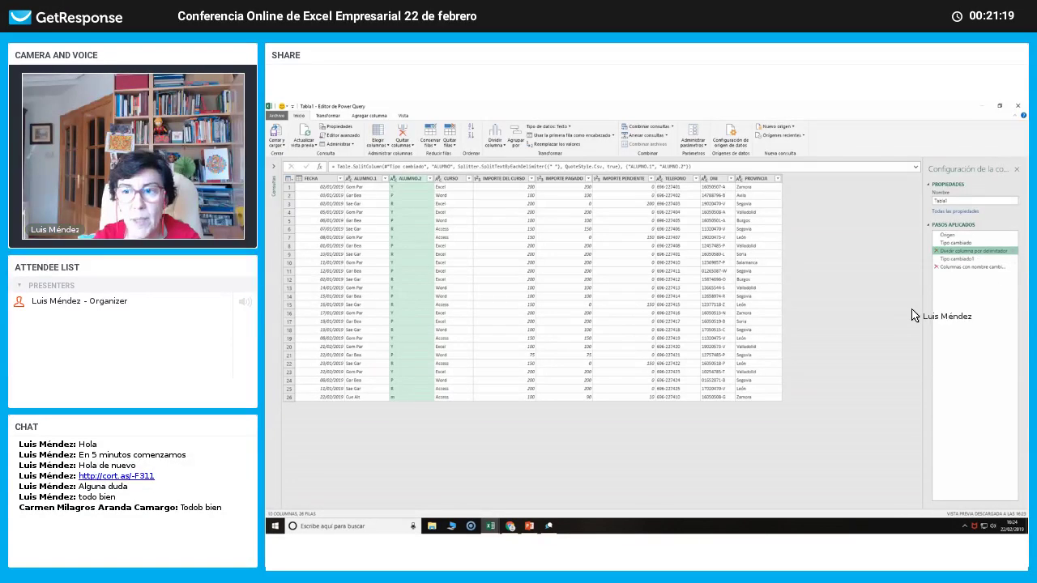
left_click(947, 267)
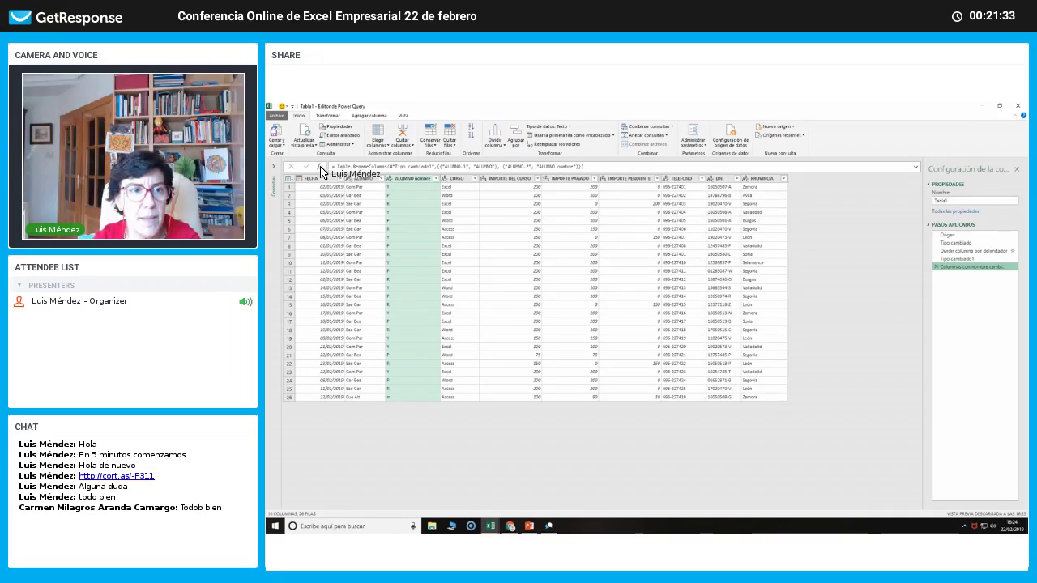
left_click(329, 118)
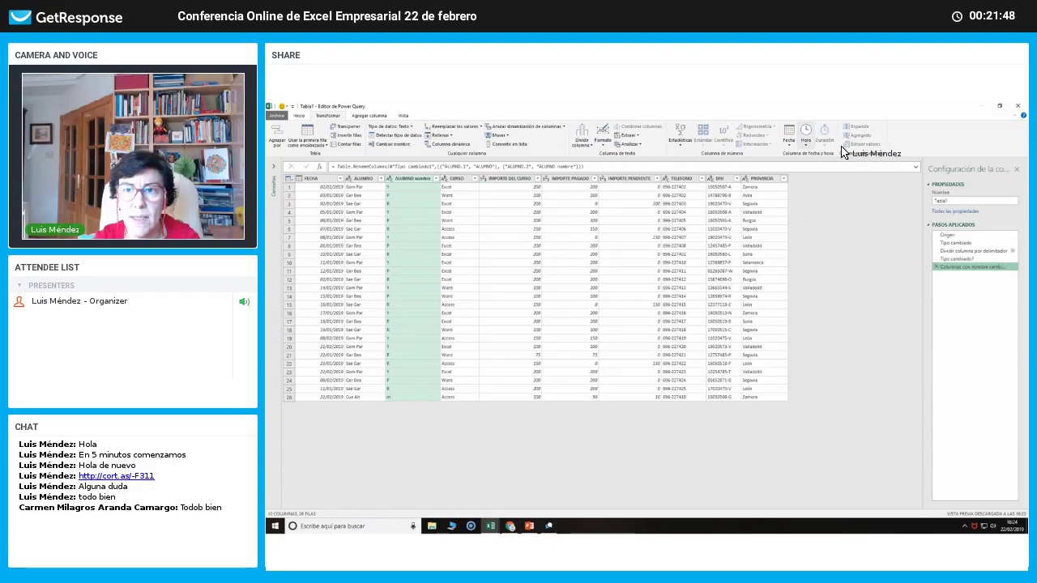
left_click(377, 116)
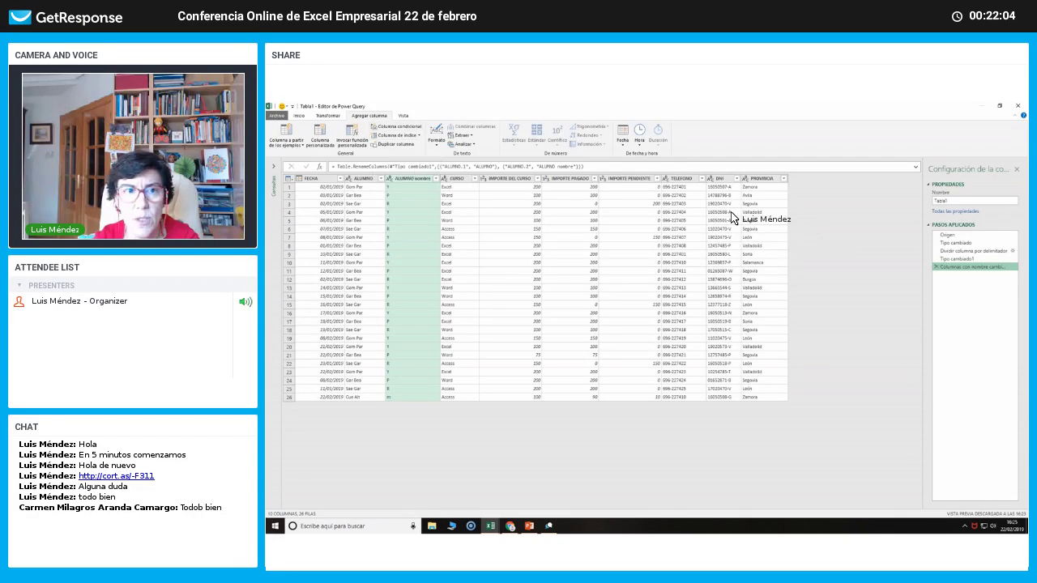
left_click(299, 118)
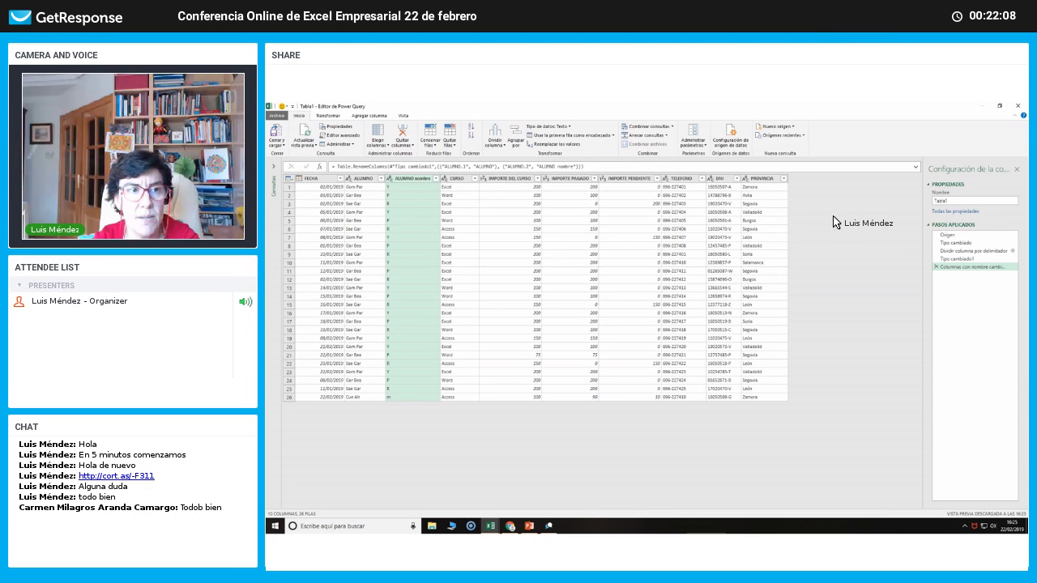
left_click(1023, 108)
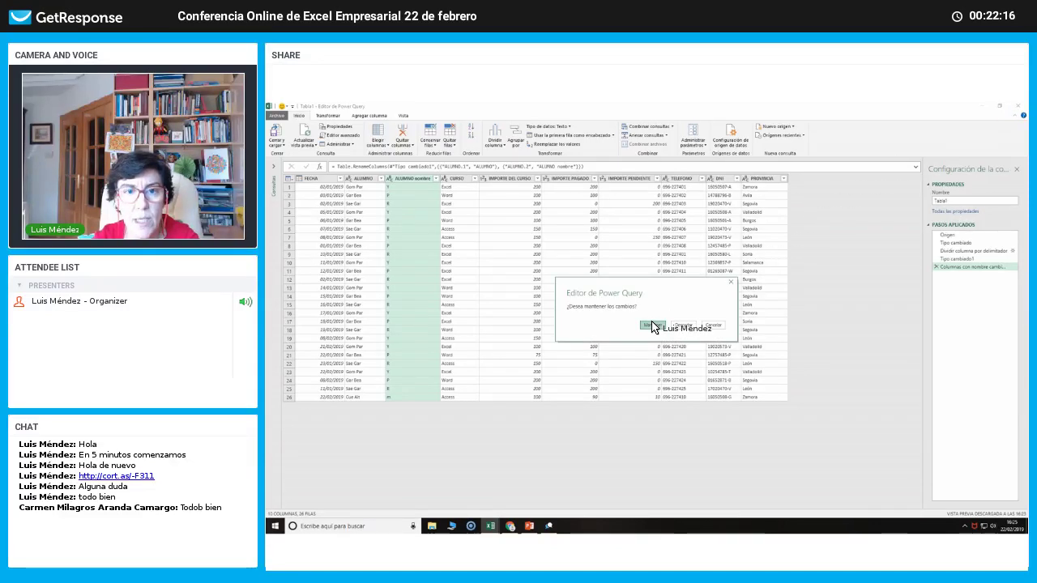
Choose Mantener to keep the query changes and load Tabla1 onto Hoja1.
left_click(653, 326)
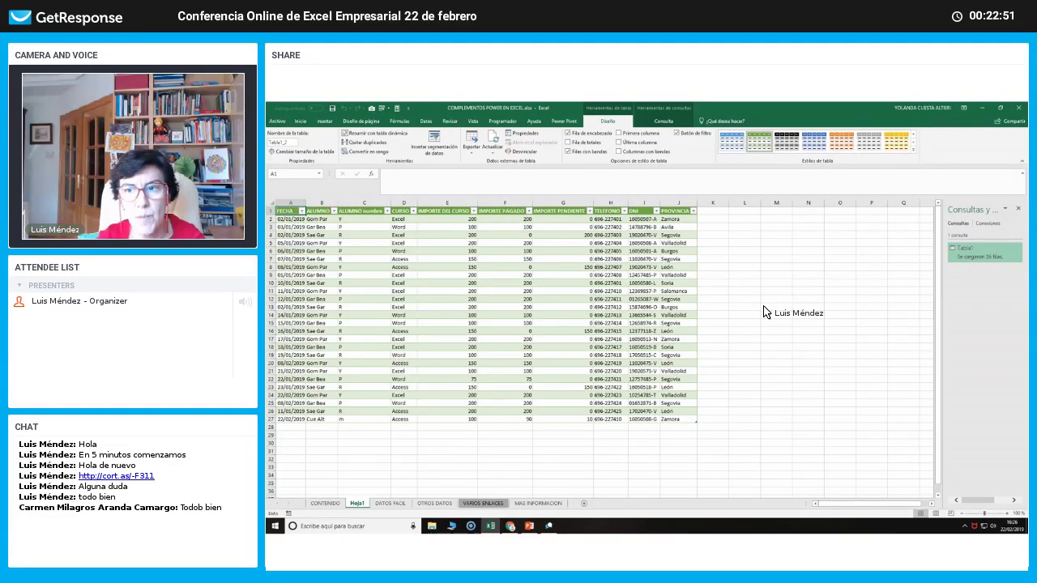
right_click(969, 254)
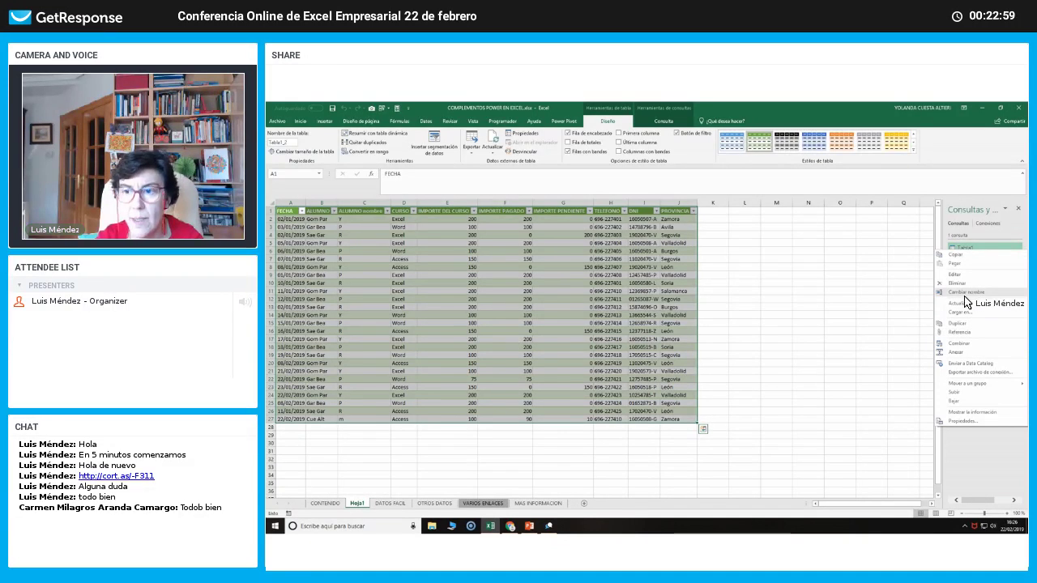
left_click(872, 318)
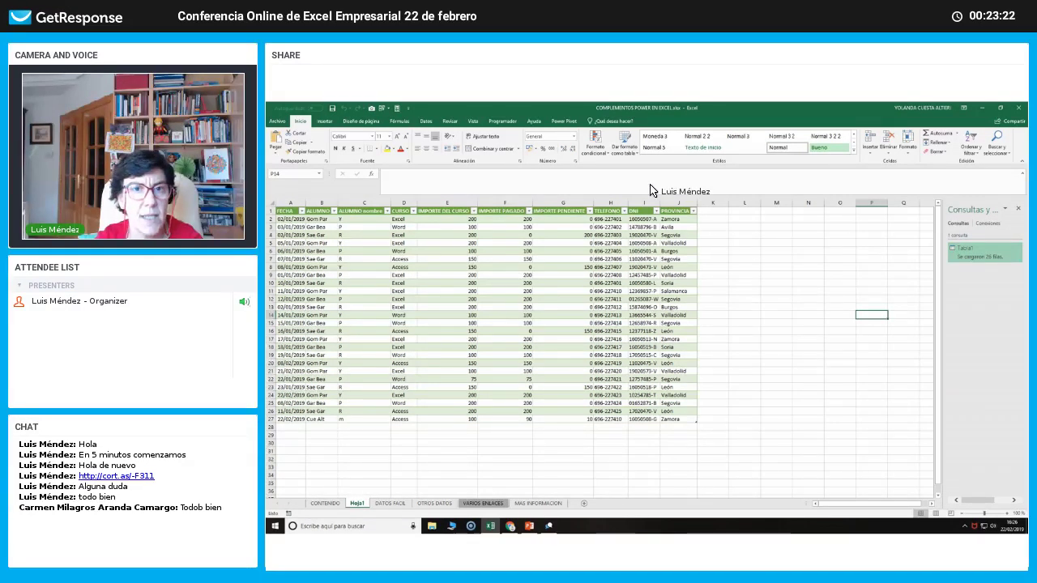
left_click(564, 120)
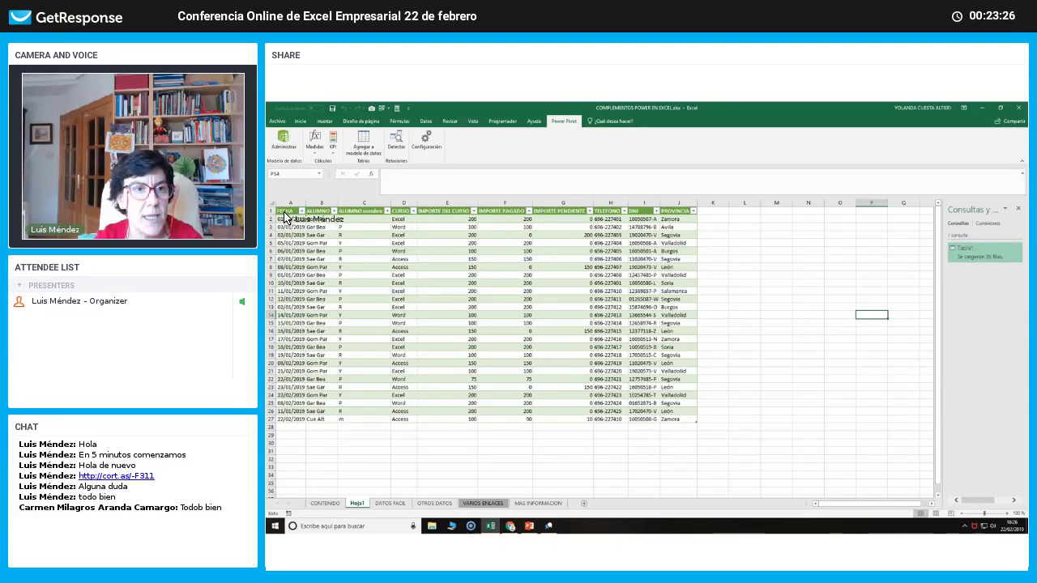
Add the table A1:J26 to the data model with Power Pivot's Agregar a modelo de datos.
left_click_drag(285, 212, 672, 420)
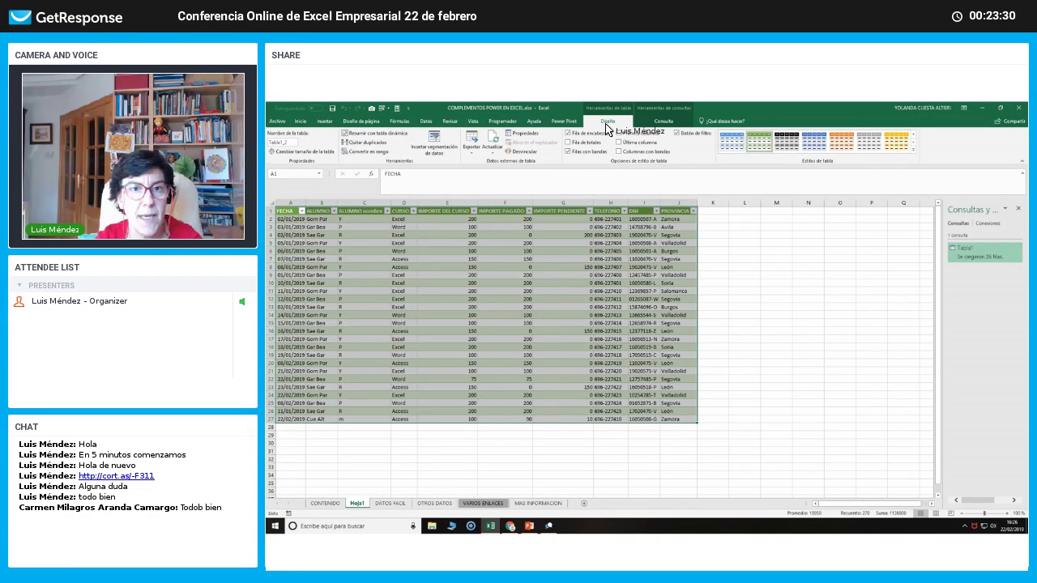
left_click(564, 121)
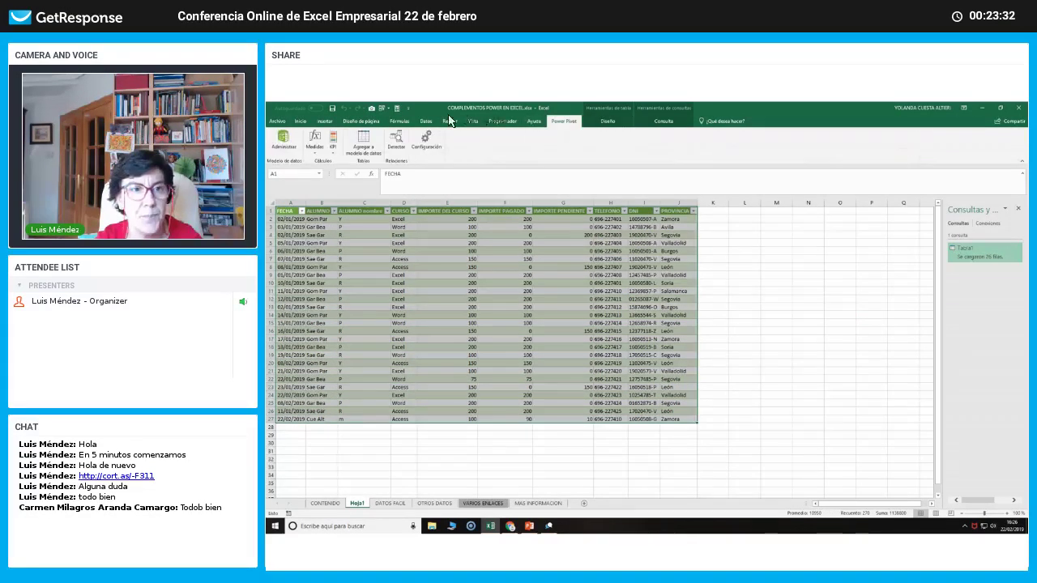
left_click(363, 145)
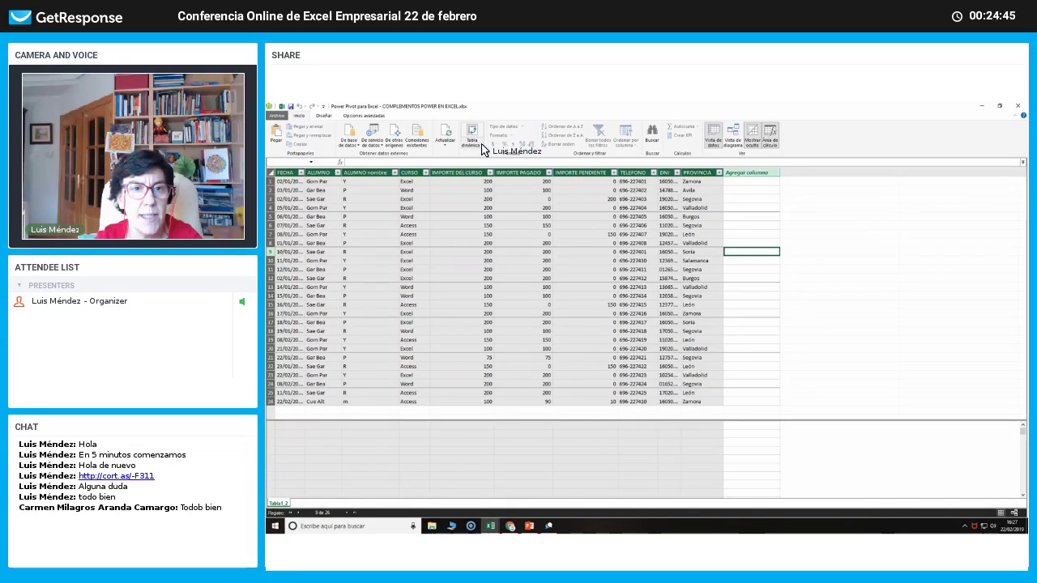
Insert a Gráfico y tabla (verticales) pivot layout on a new worksheet.
left_click(482, 149)
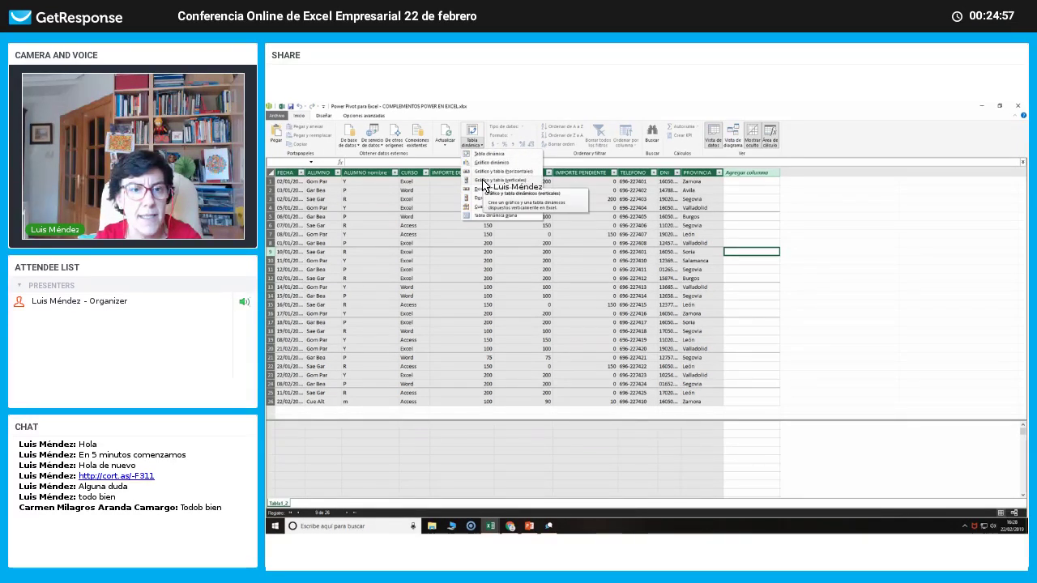
left_click(484, 181)
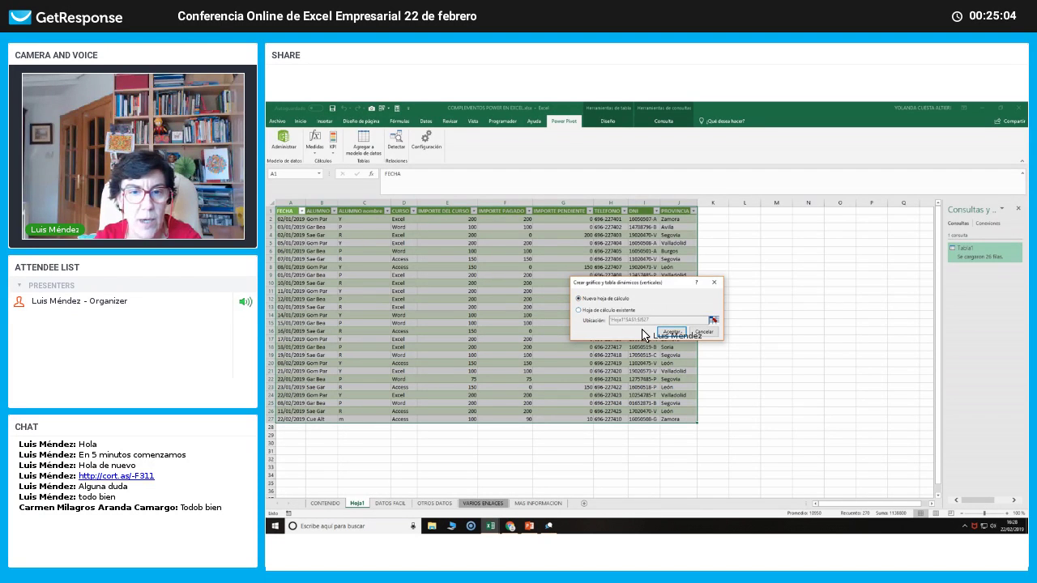
left_click(669, 333)
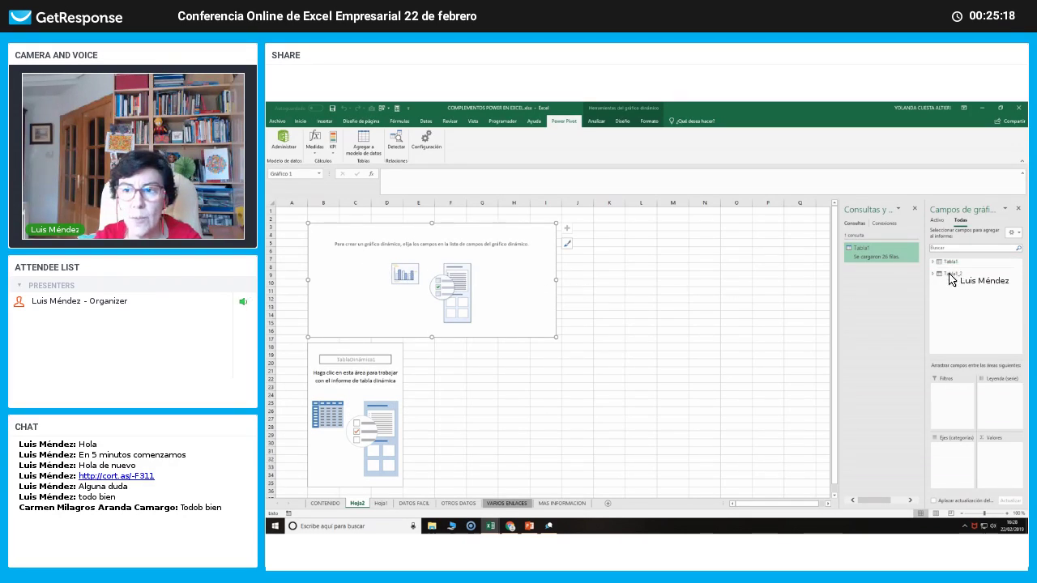
Plot Suma de IMPORTE PENDIENTE by FECHA, widen the chart to column Q, and select the pivot table.
left_click(948, 263)
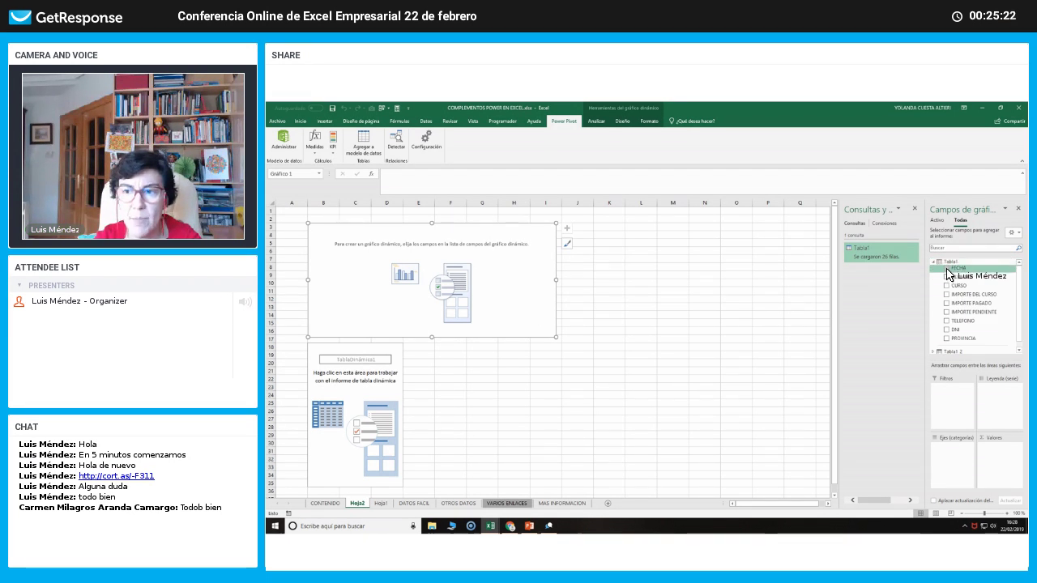
left_click(946, 268)
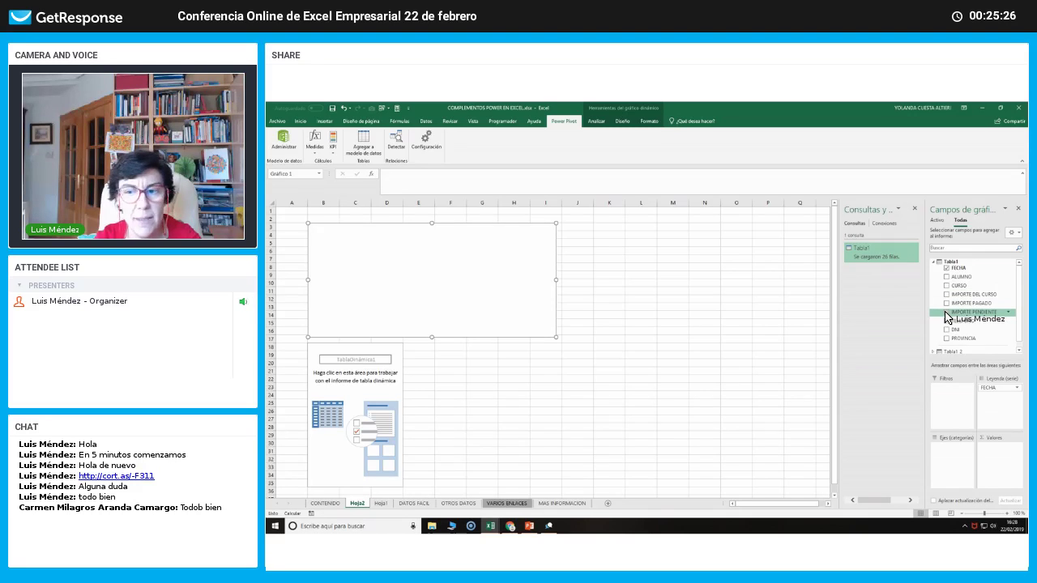
left_click(946, 312)
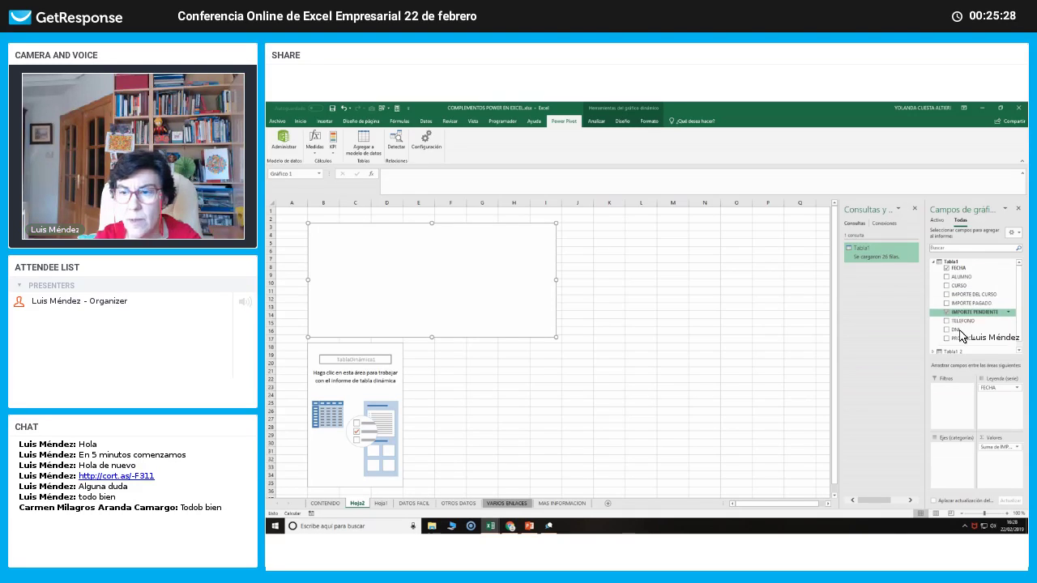
left_click_drag(956, 456, 953, 459)
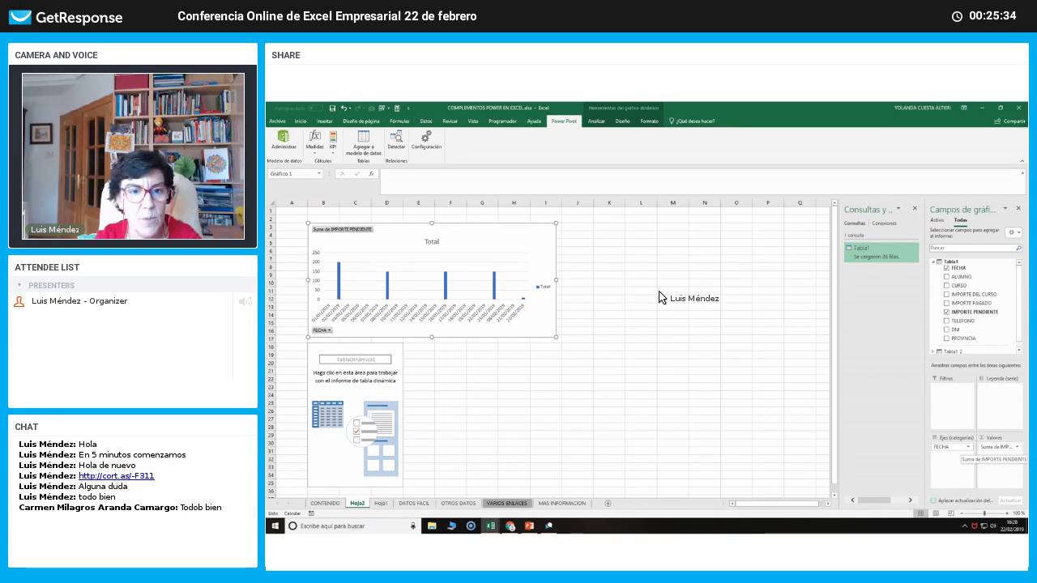
left_click_drag(556, 283, 811, 312)
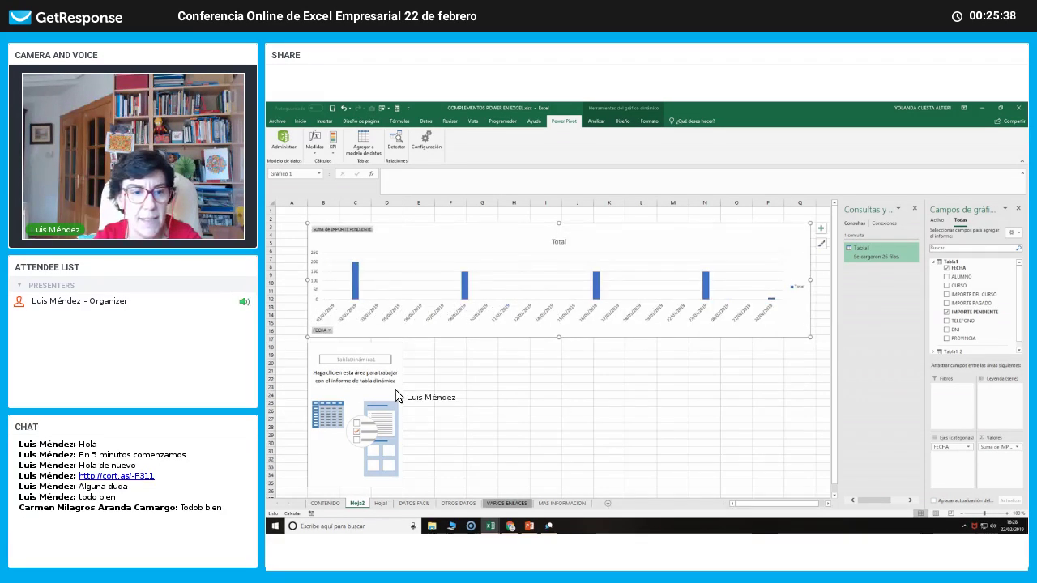
left_click(338, 388)
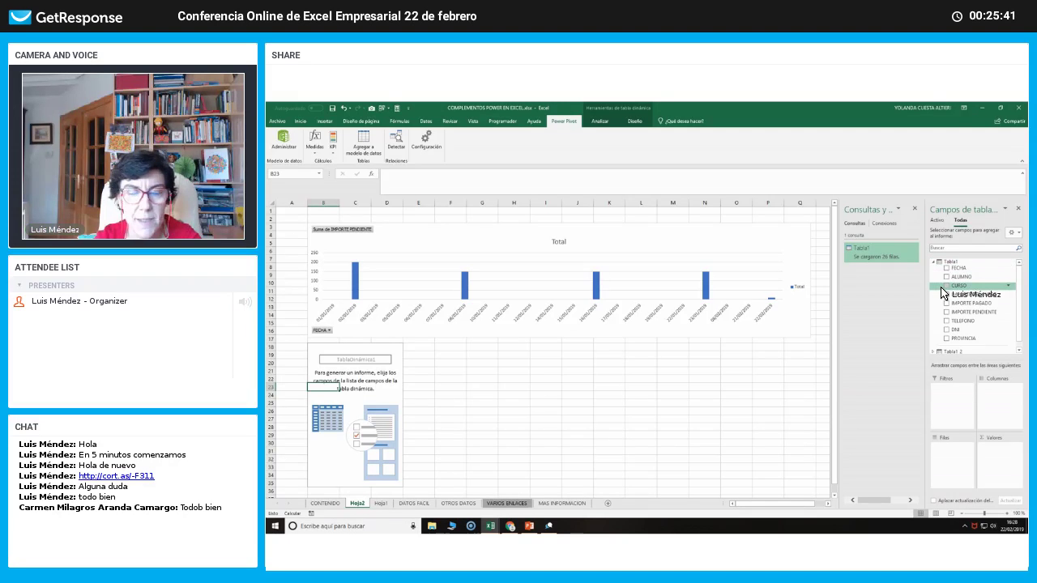
Sum IMPORTE DEL CURSO and IMPORTE PENDIENTE per CURSO in the pivot table, broken down by PROVINCIA.
left_click(947, 286)
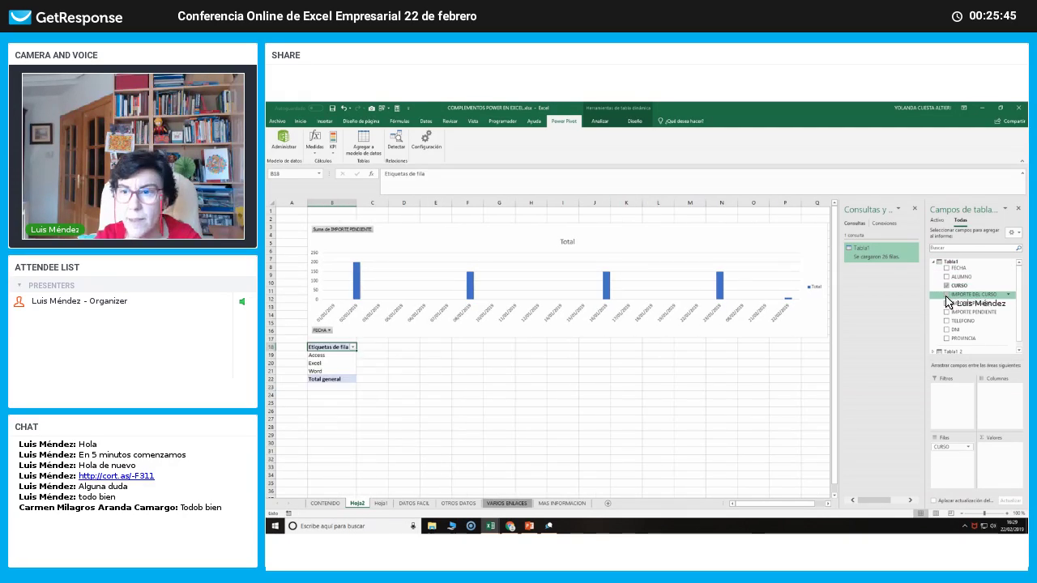
left_click(947, 295)
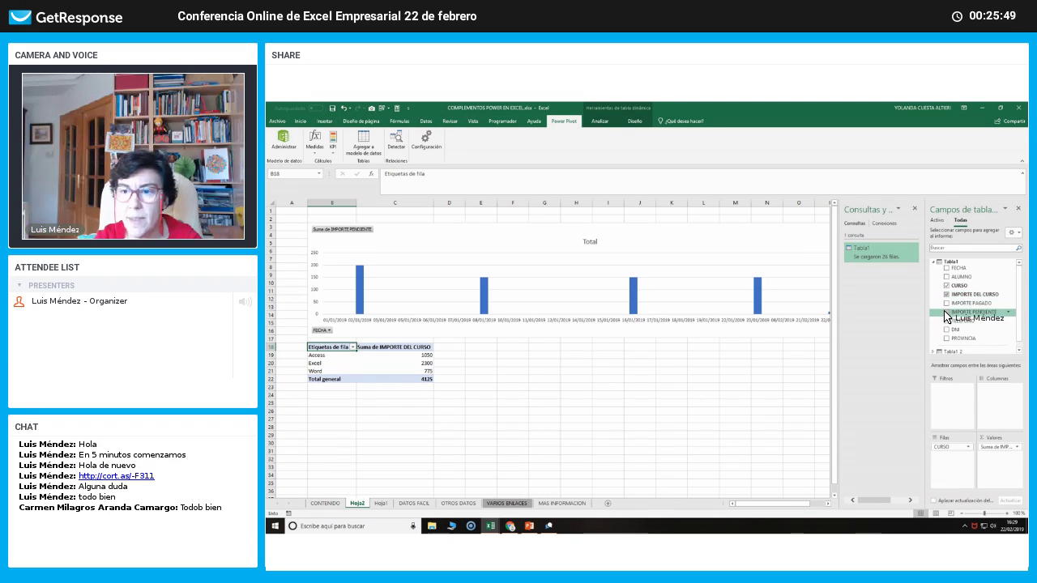
left_click(946, 312)
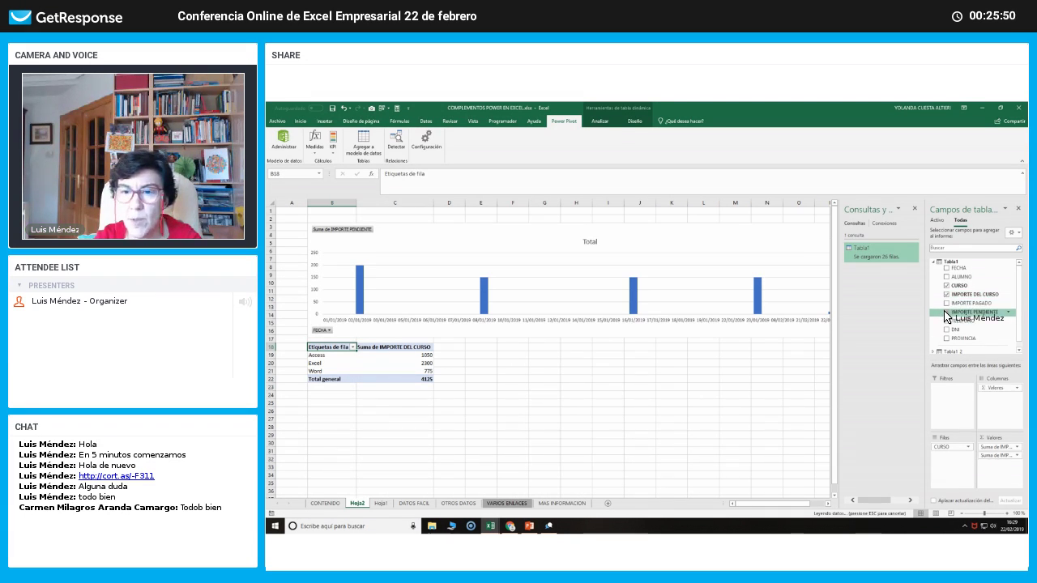
left_click(595, 421)
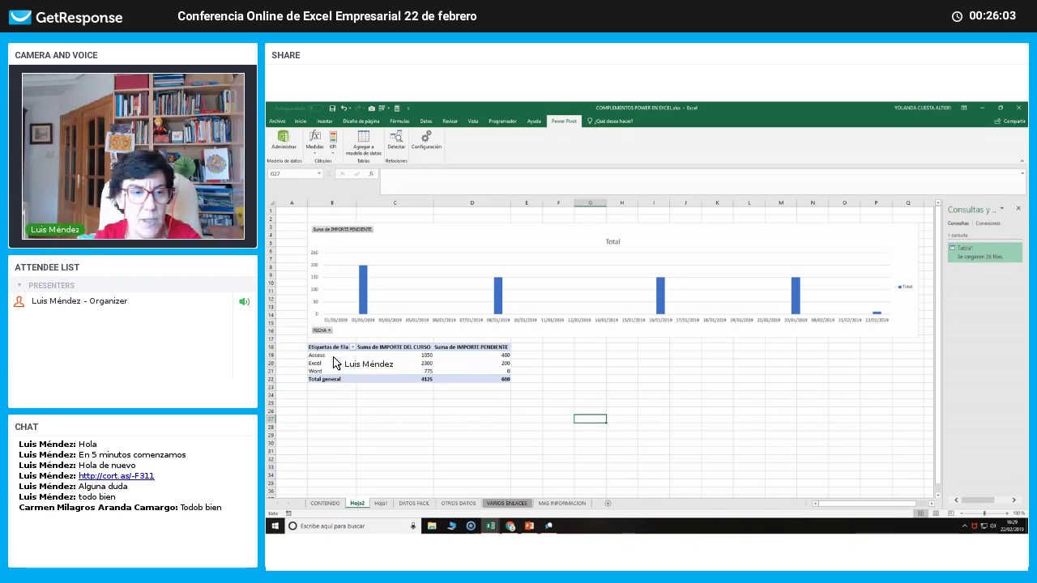
left_click(333, 356)
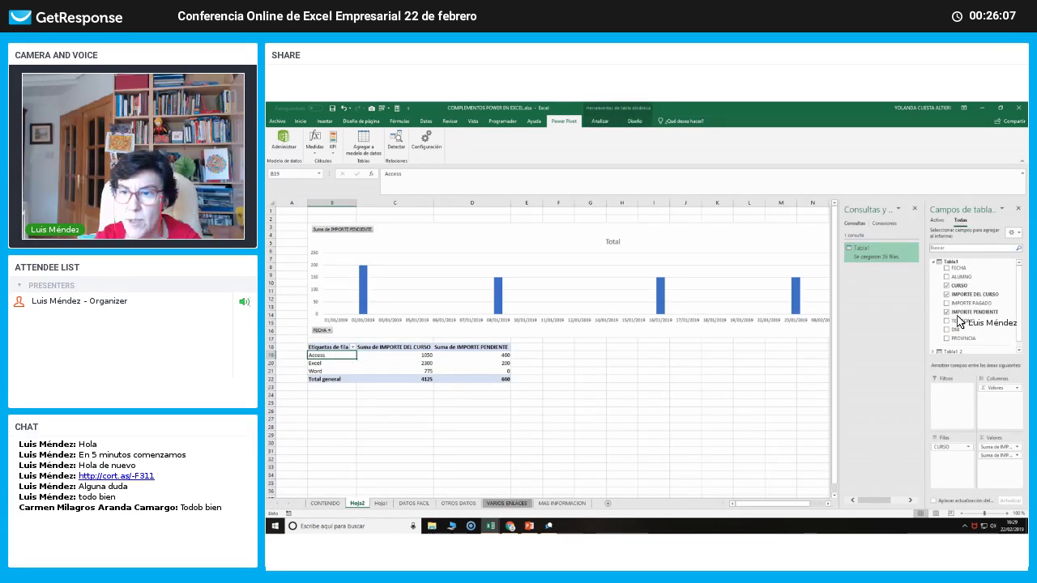
scroll(956, 346, "down", 1)
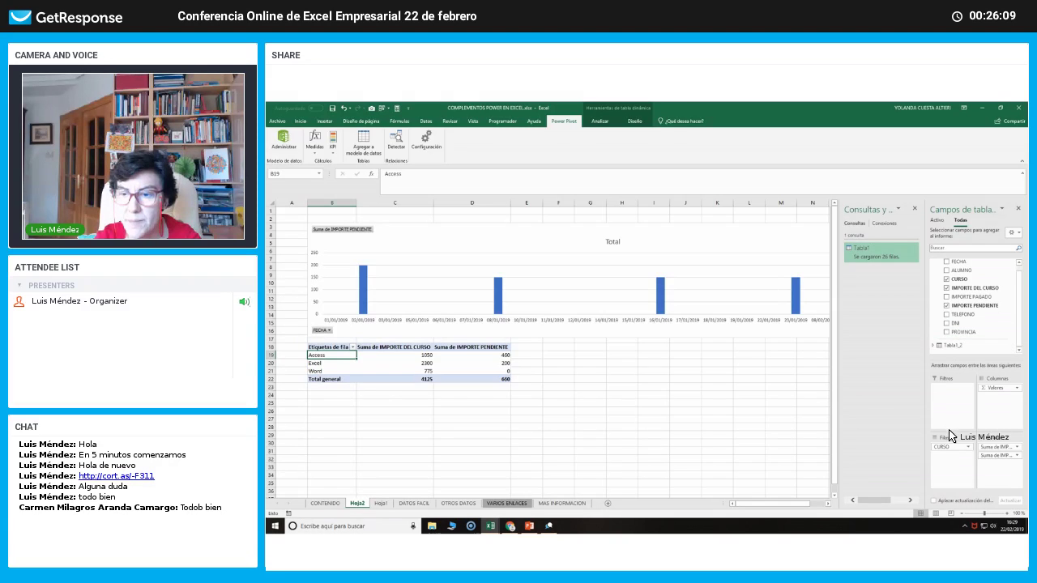
left_click_drag(951, 462, 948, 470)
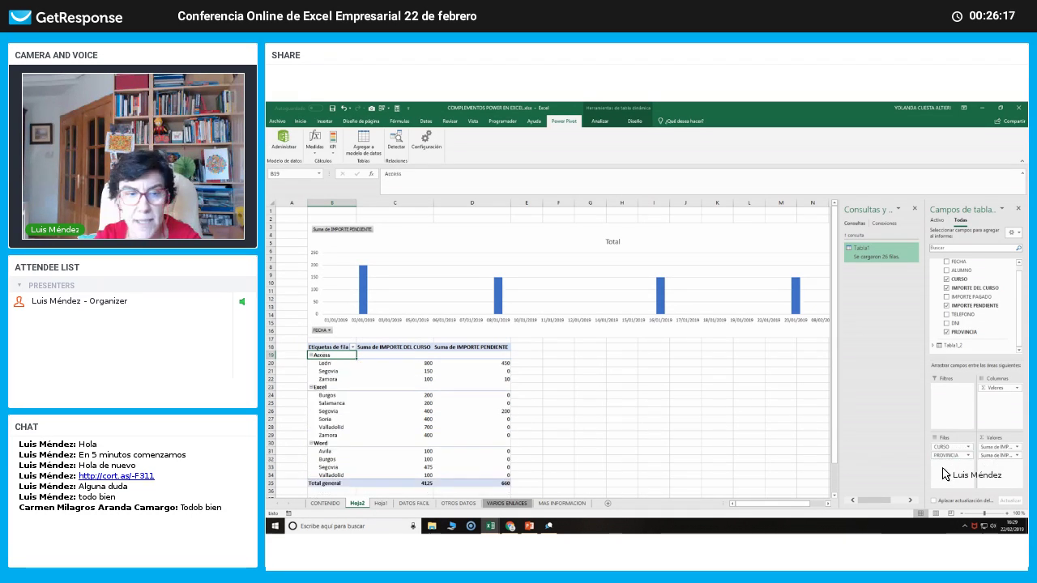
Dismiss the Create Table prompt, open the Tabla1 query in Power Query Editor, and close it.
left_click(688, 418)
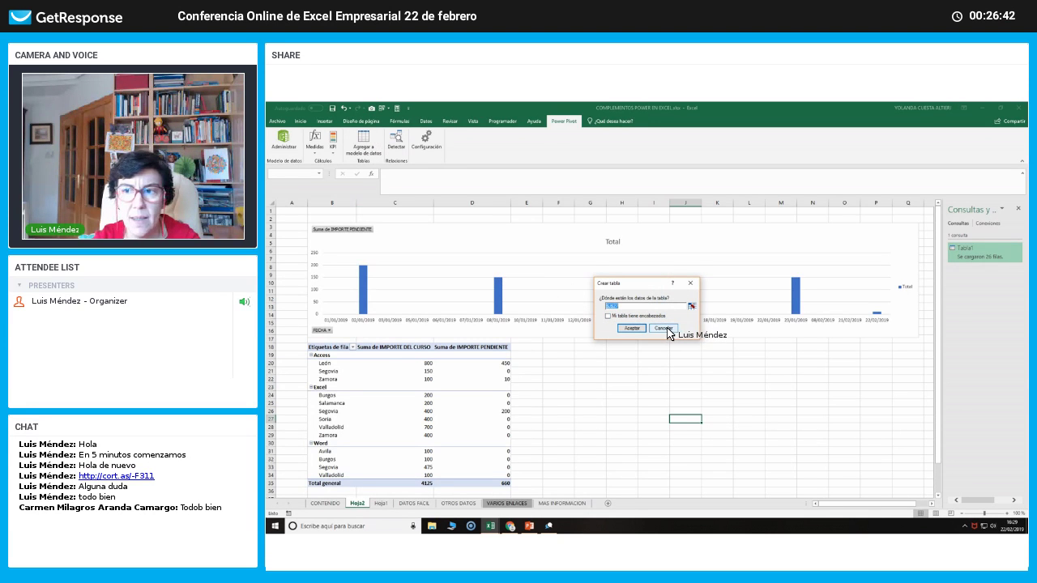
left_click(666, 328)
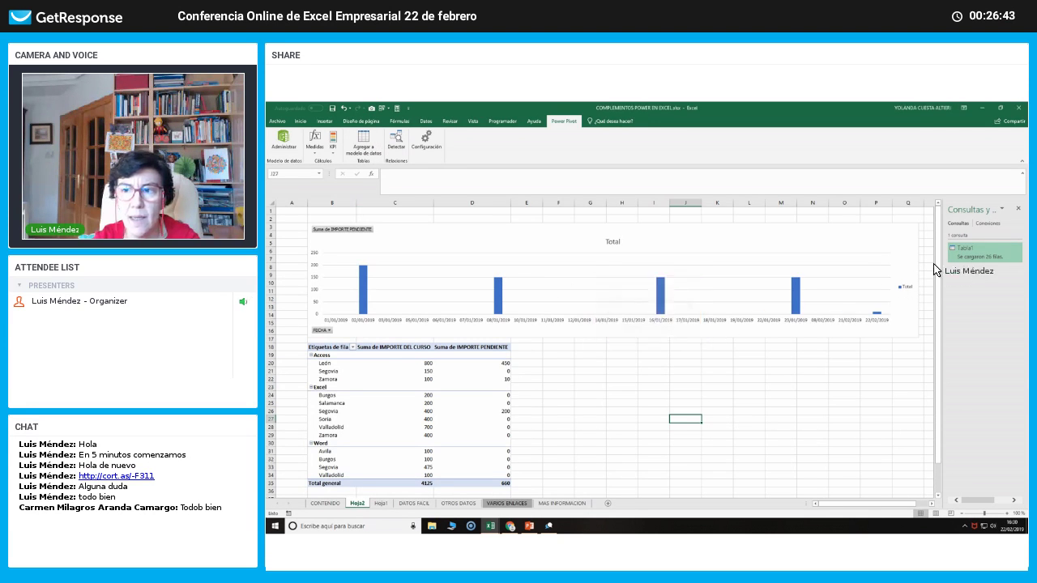
double_click(983, 256)
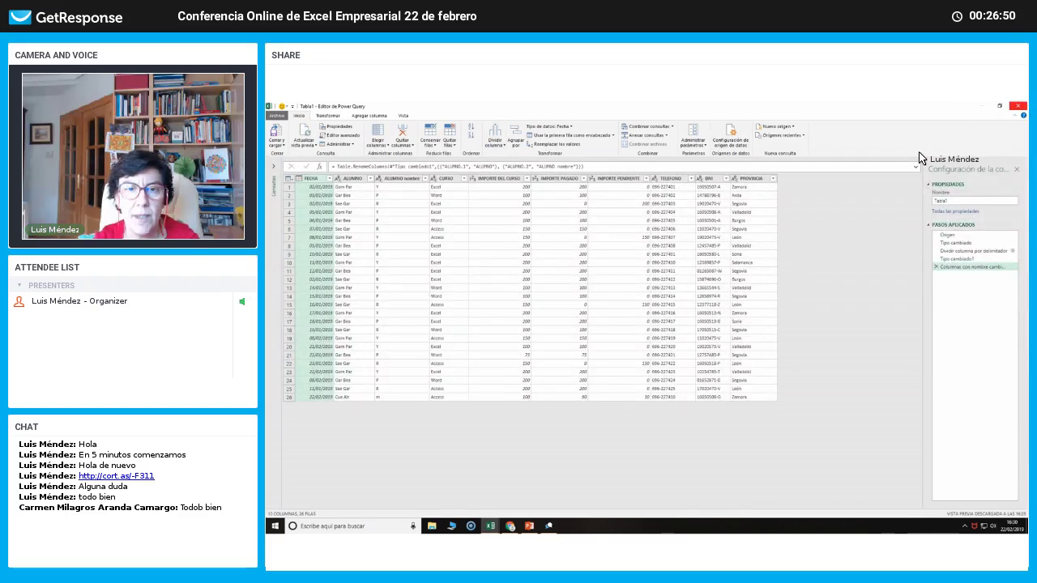
left_click(1018, 106)
Try adding Tabla1 to the data model, dismissing the table-already-added error.
left_click(631, 259)
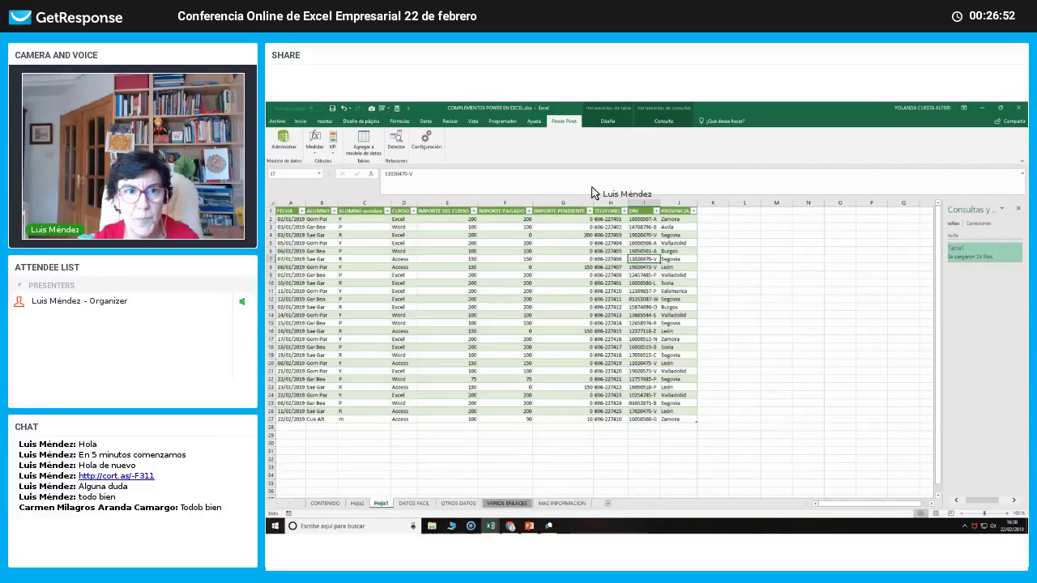
left_click(364, 139)
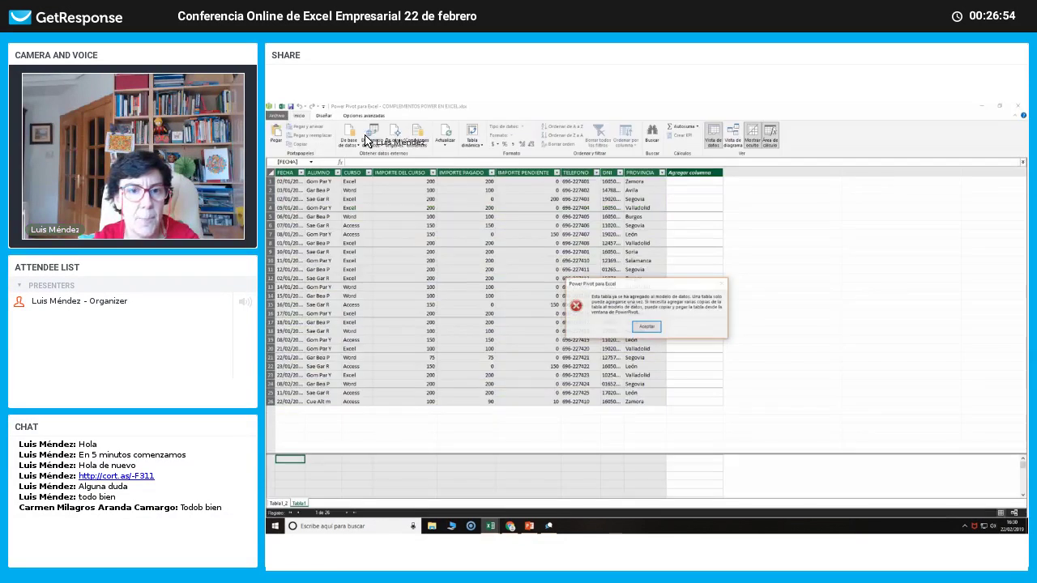
left_click(645, 327)
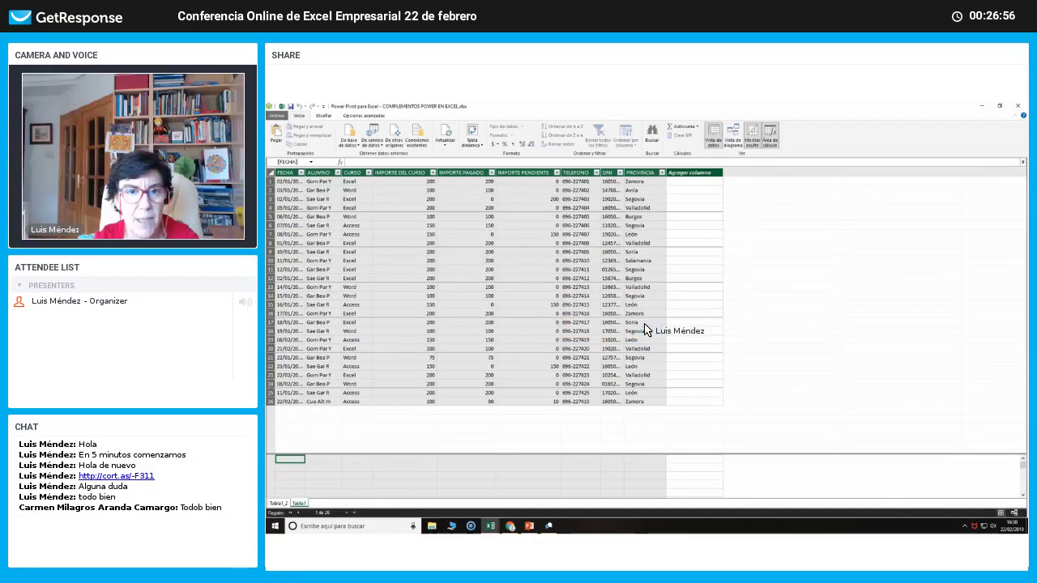
Create four pivot charts from the data model on a new worksheet.
left_click(472, 142)
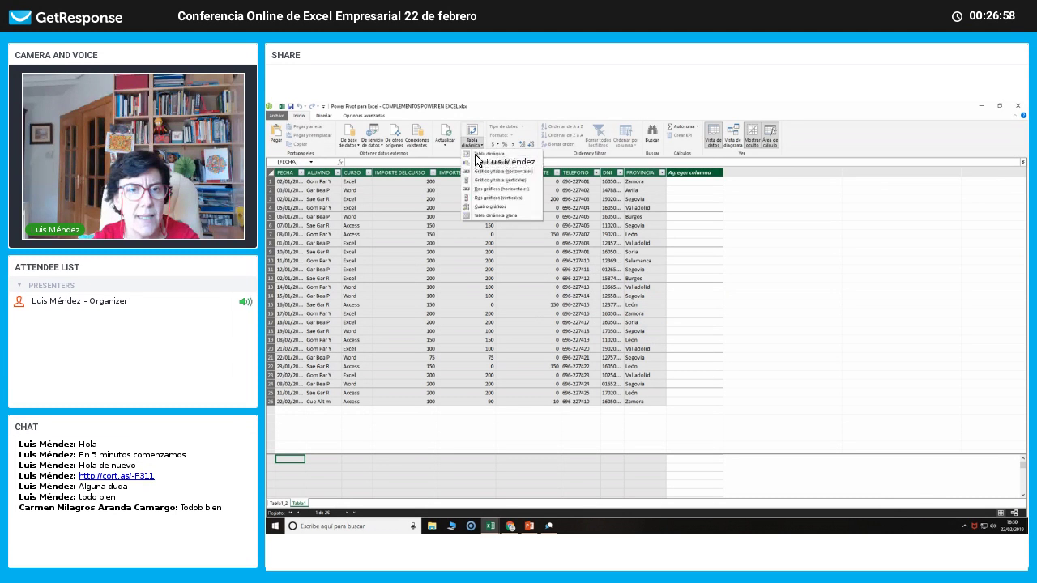
left_click(480, 207)
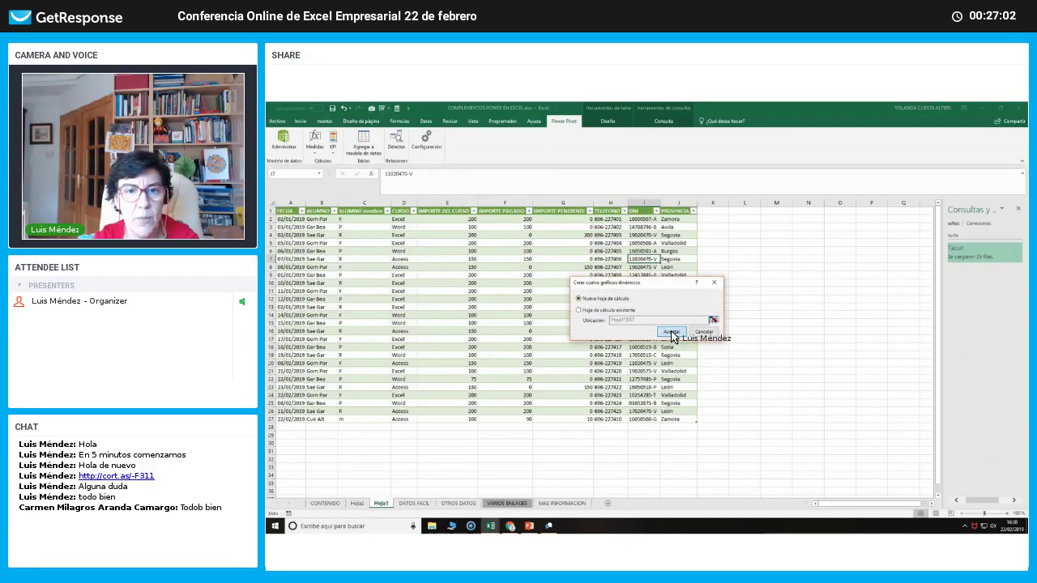
left_click(671, 332)
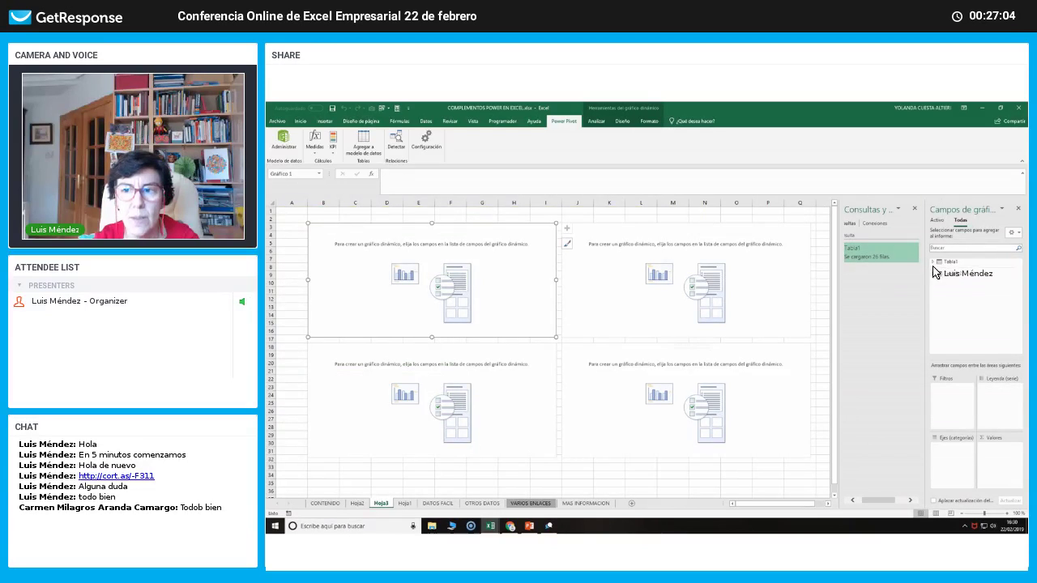
Chart IMPORTE DEL CURSO and IMPORTE PENDIENTE sums per CURSO, with ALUMNO as the filter.
left_click(940, 263)
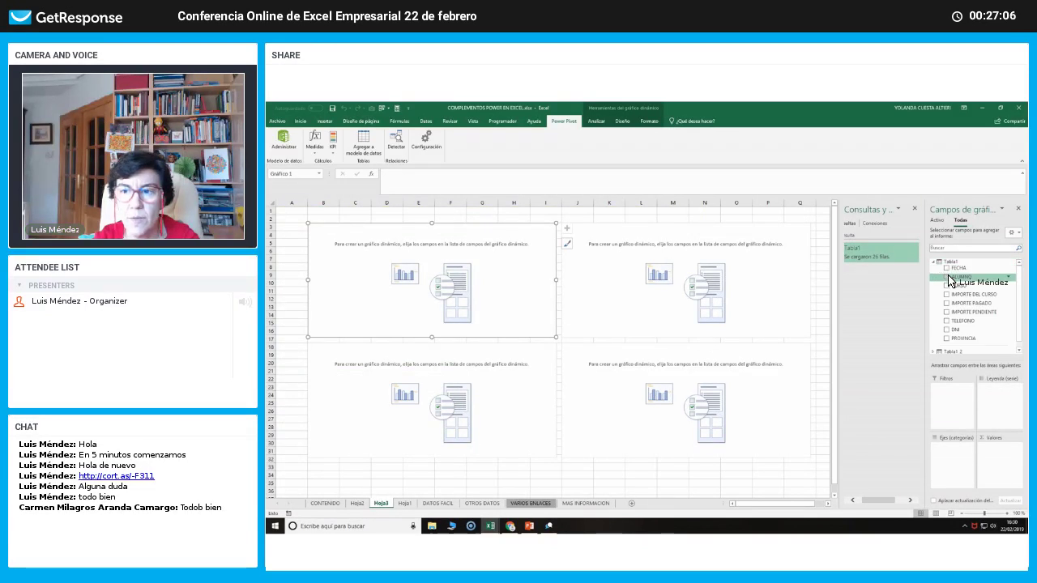
left_click_drag(950, 402, 946, 449)
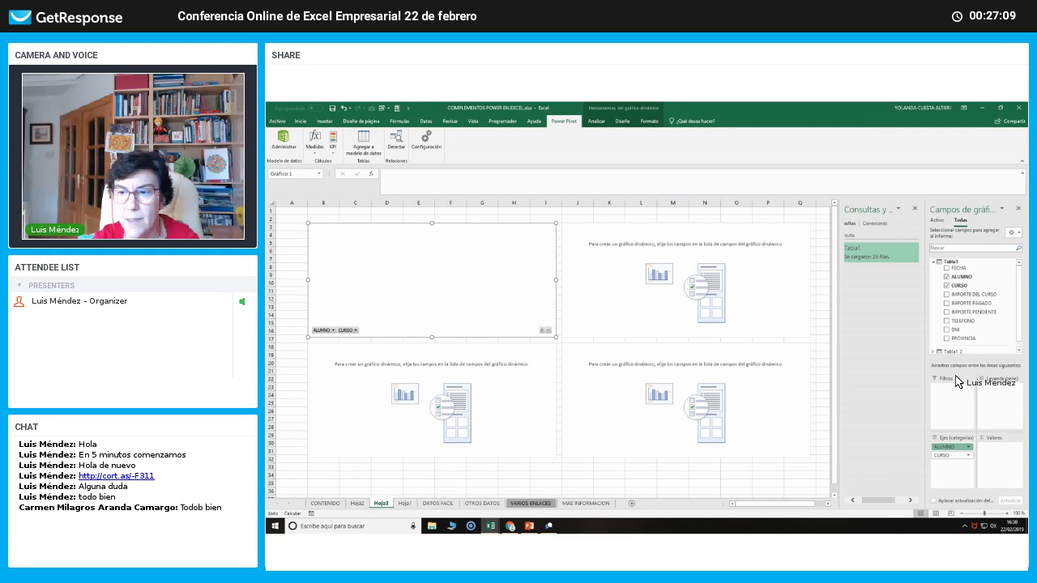
left_click_drag(954, 390, 953, 390)
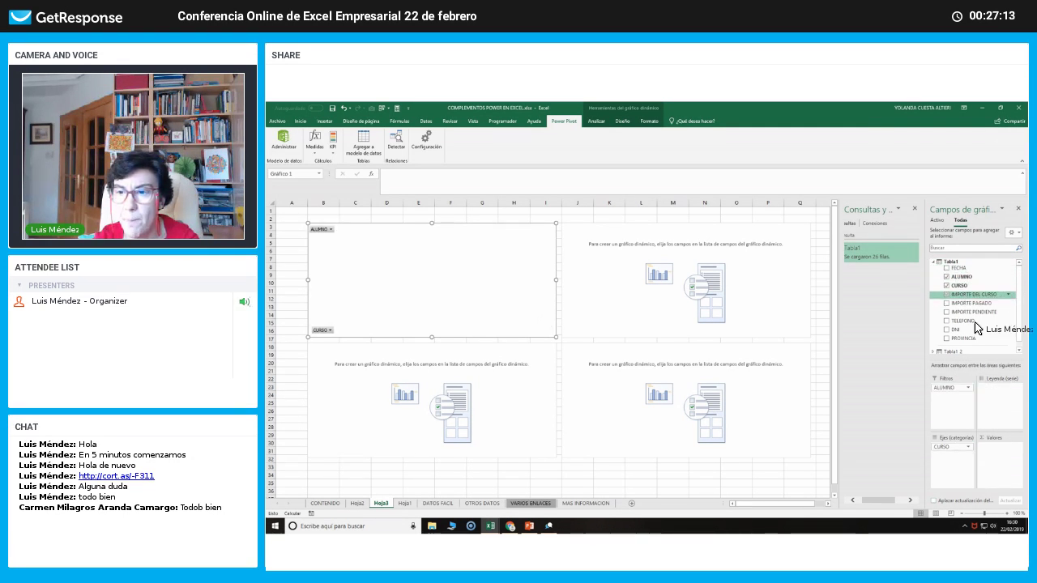
left_click_drag(1002, 448, 1000, 450)
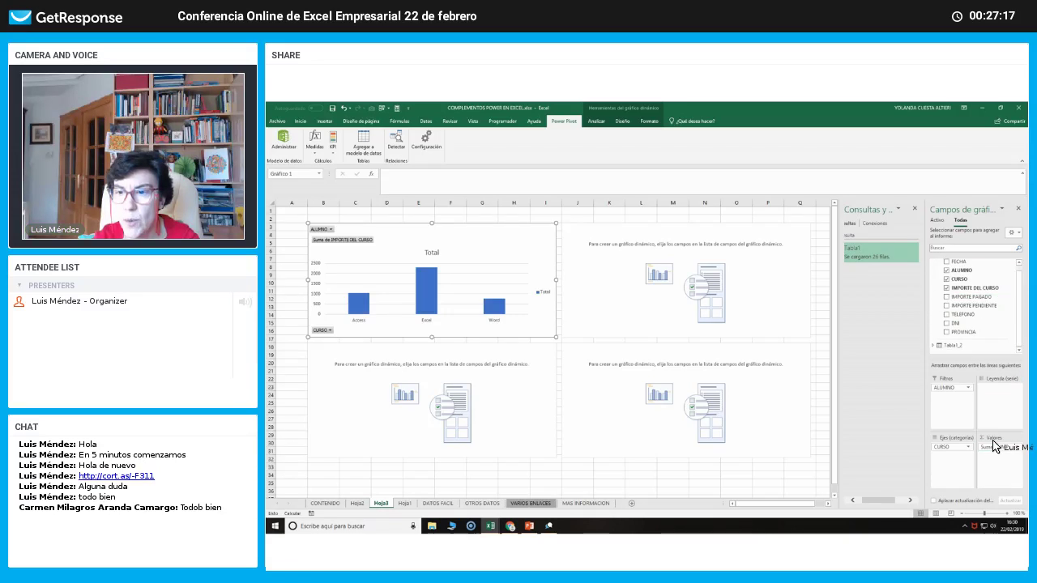
left_click_drag(995, 446, 995, 448)
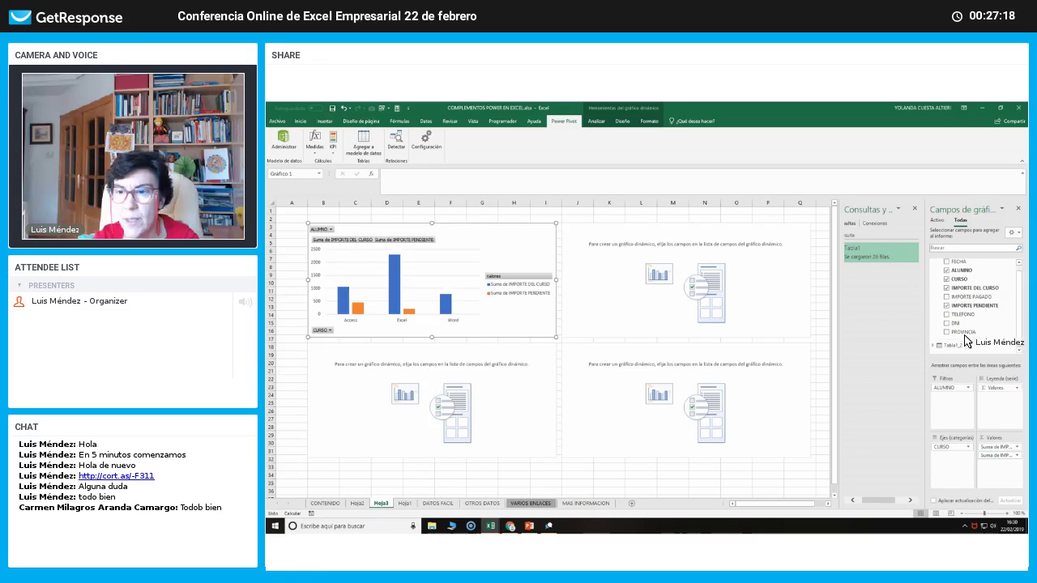
left_click(644, 299)
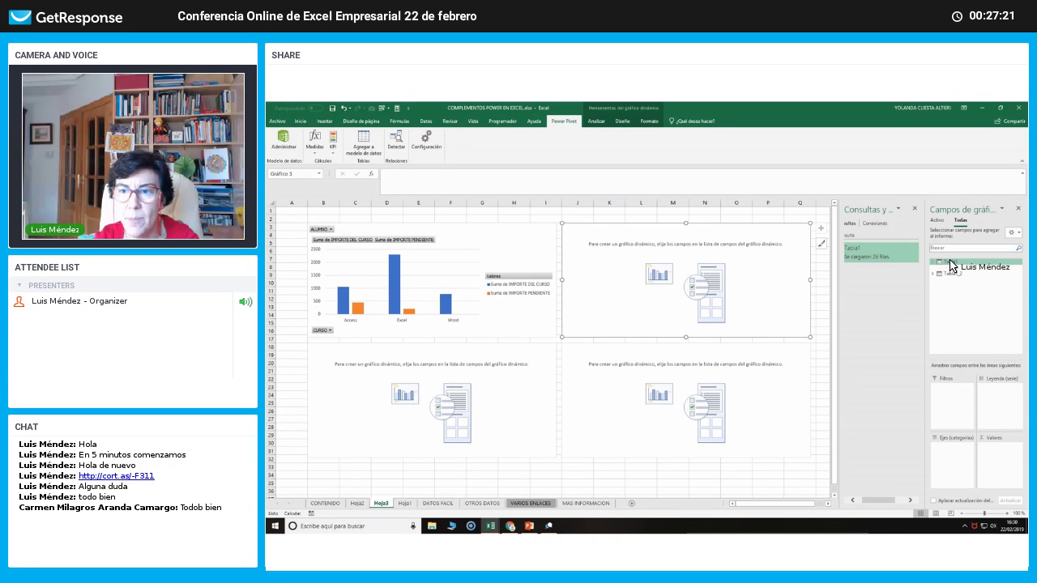
left_click(951, 264)
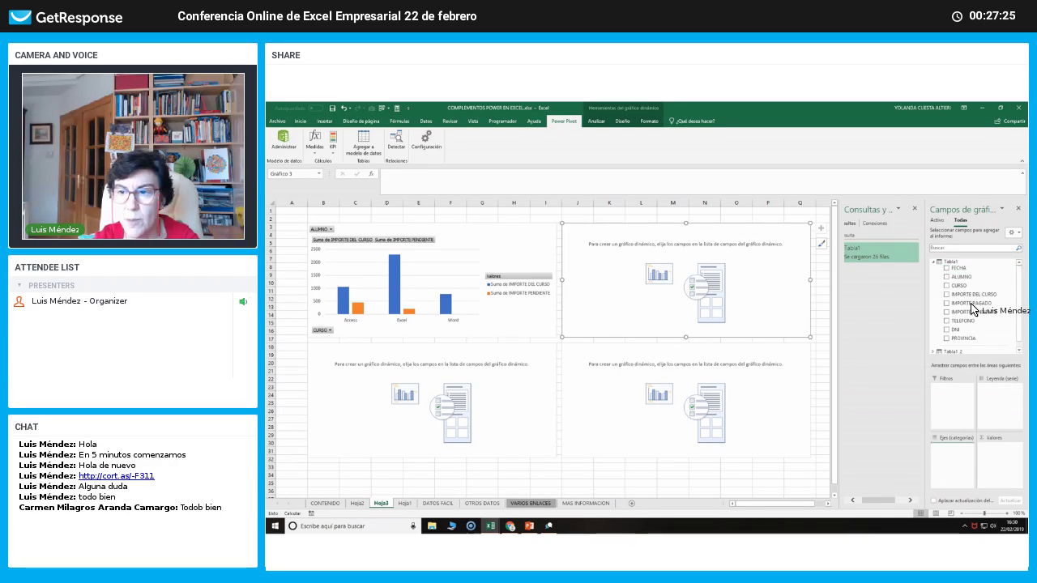
Plot the count of PROVINCIA by FECHA month in the top-right chart.
left_click(947, 269)
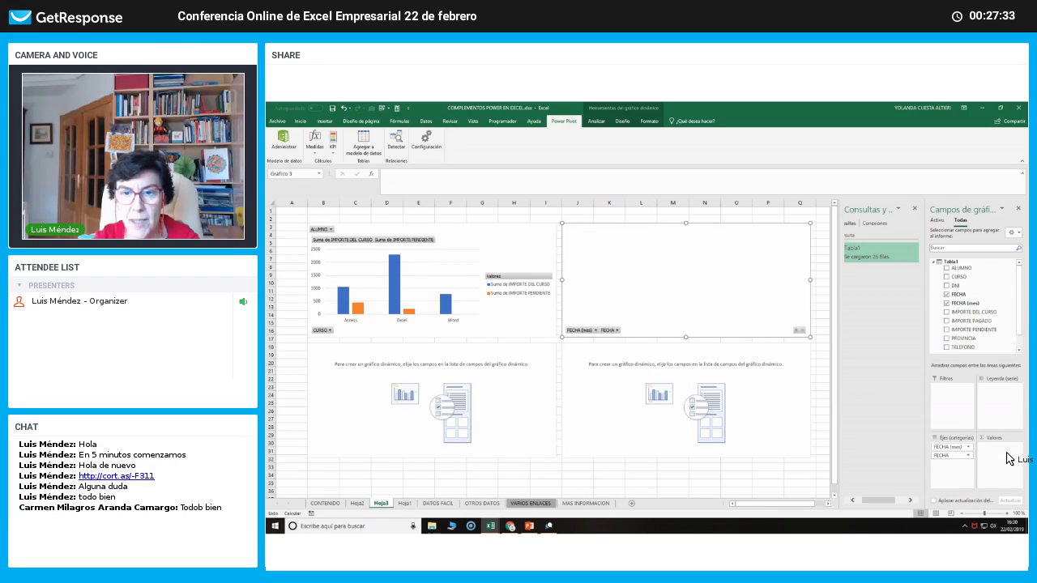
left_click_drag(1010, 459, 1009, 458)
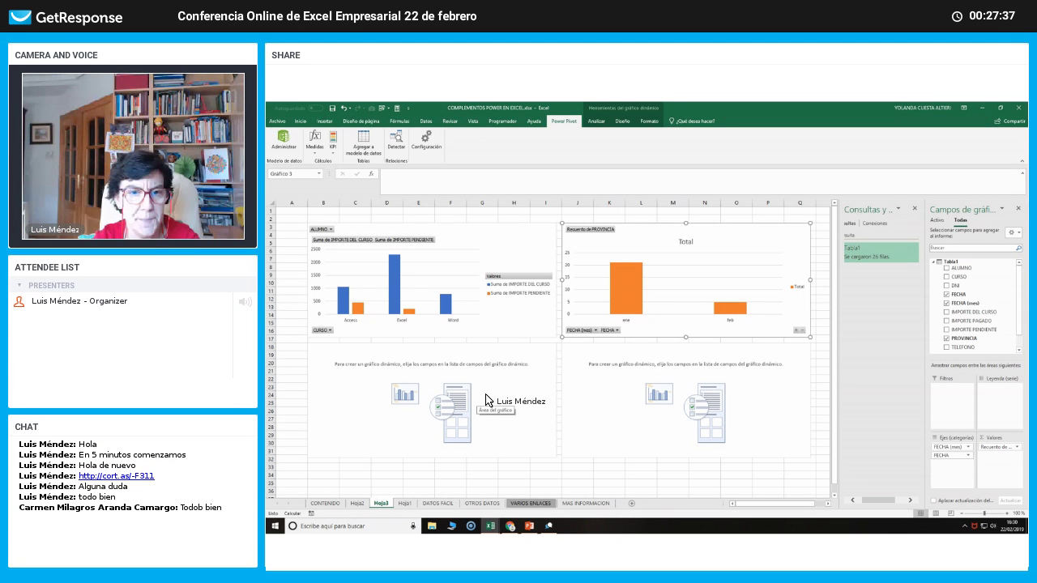
left_click(487, 400)
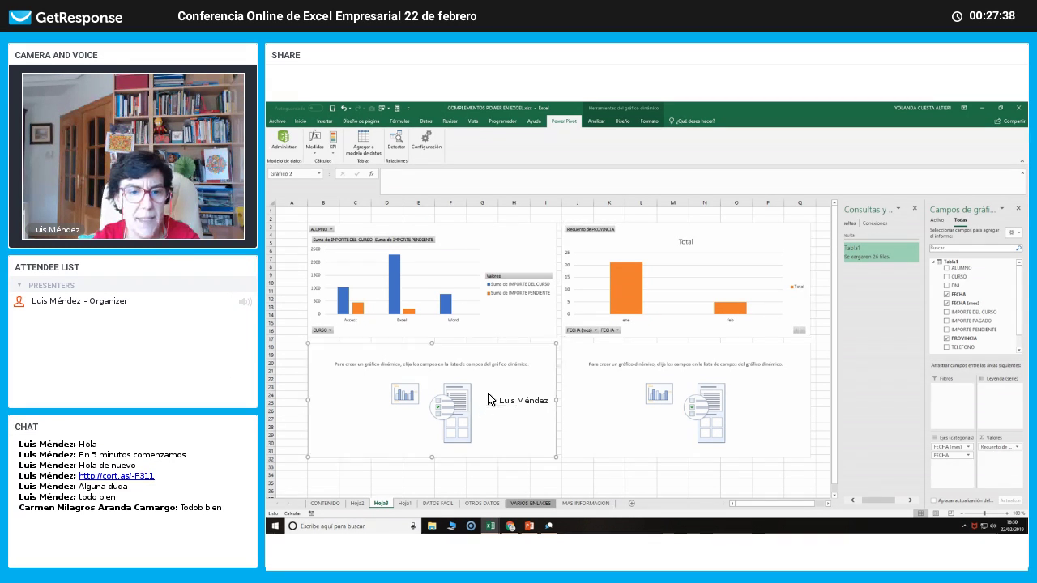
Make the lower-left chart count PROVINCIA per CURSO.
left_click(950, 264)
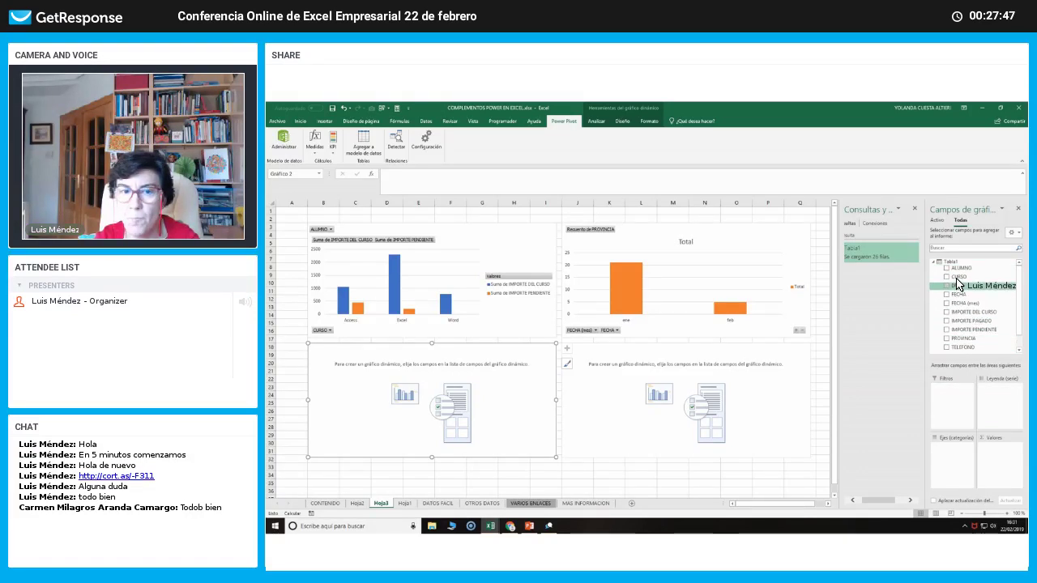
left_click_drag(959, 278, 960, 451)
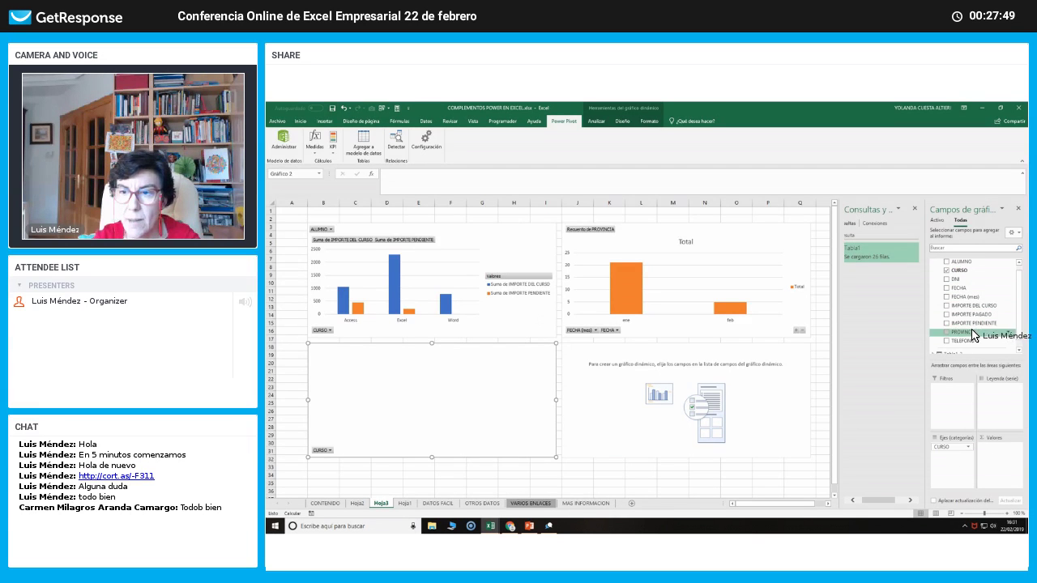
left_click_drag(964, 332, 1000, 456)
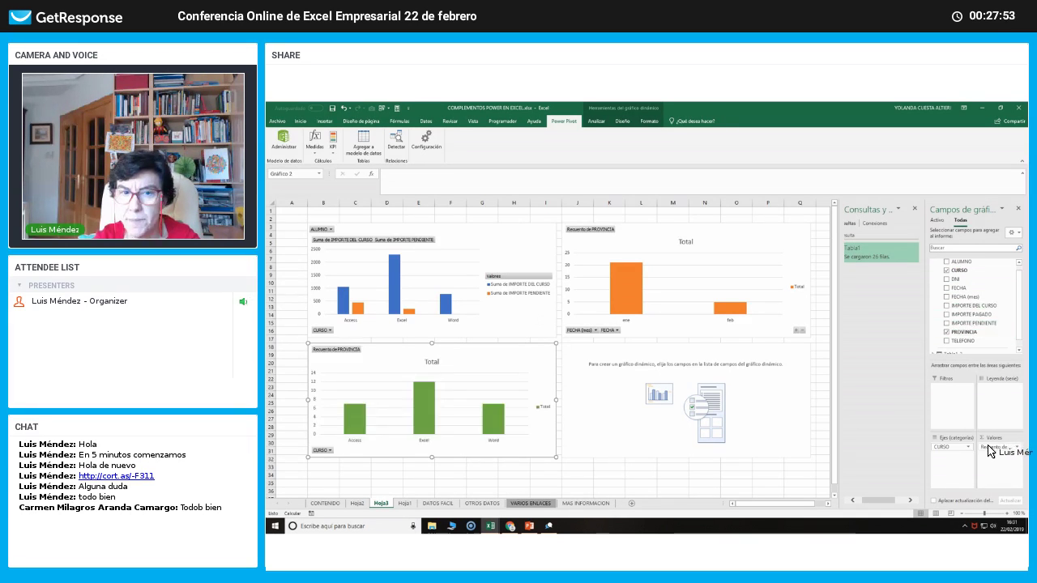
Regroup the orange top-right chart by CURSO and FECHA month.
left_click(709, 279)
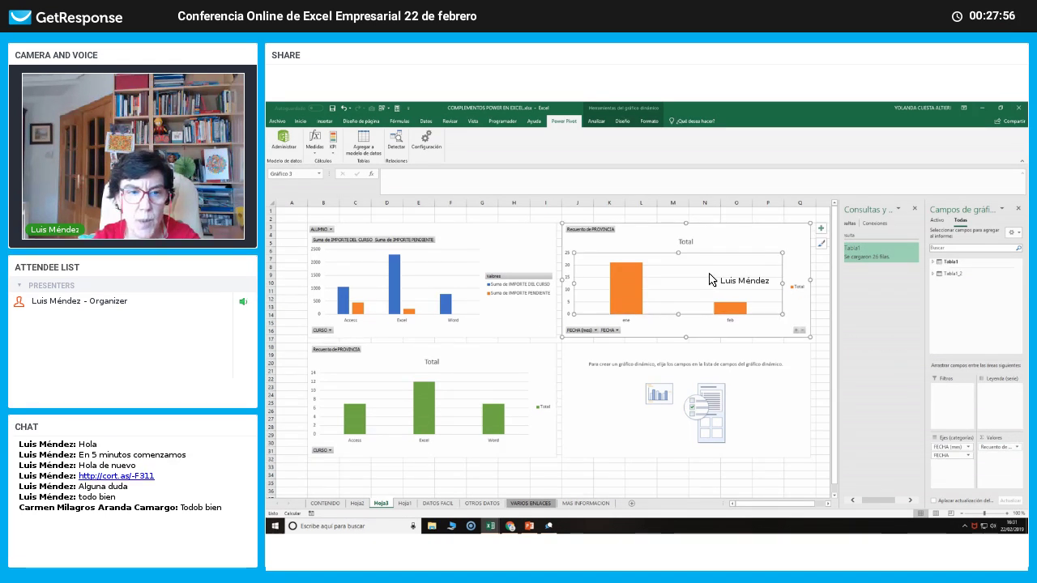
left_click(951, 264)
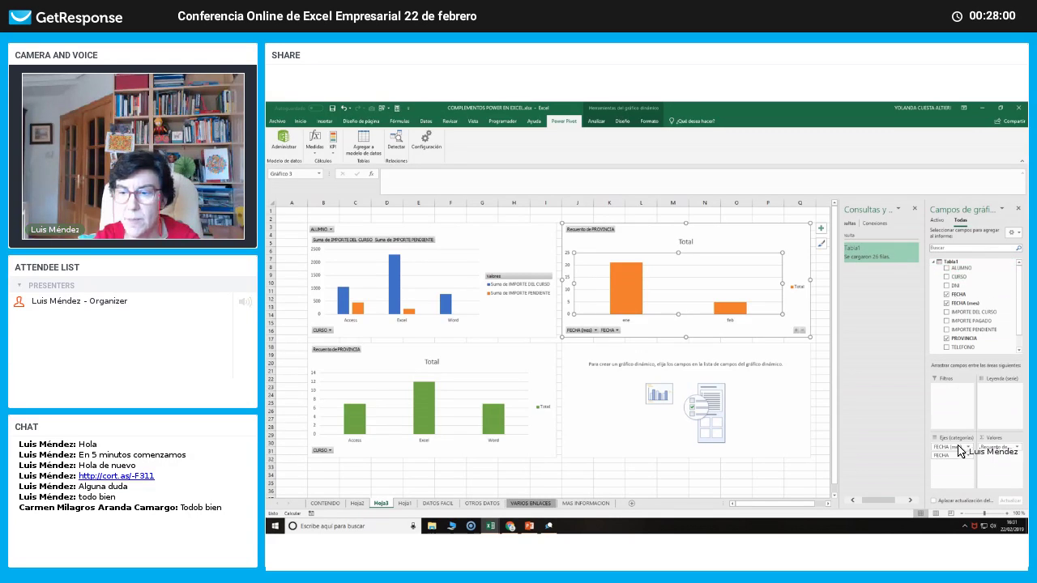
left_click_drag(958, 451, 959, 469)
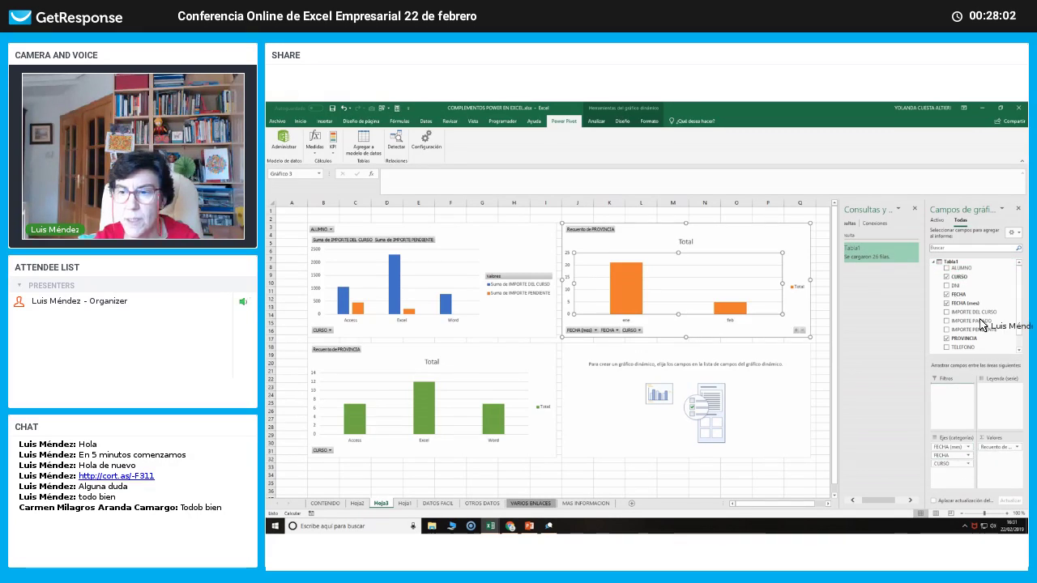
left_click_drag(980, 320, 982, 328)
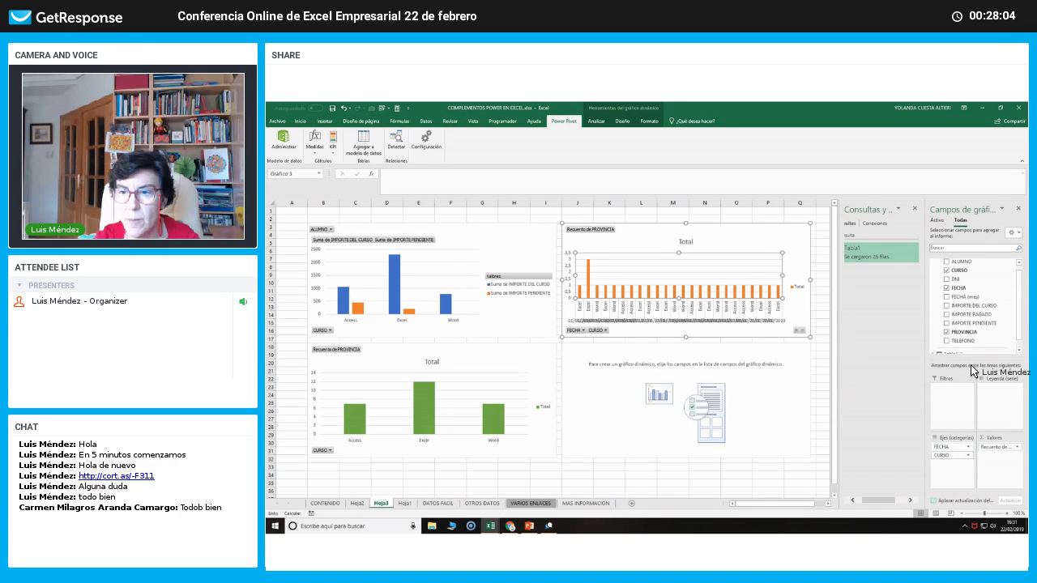
left_click_drag(971, 366, 974, 323)
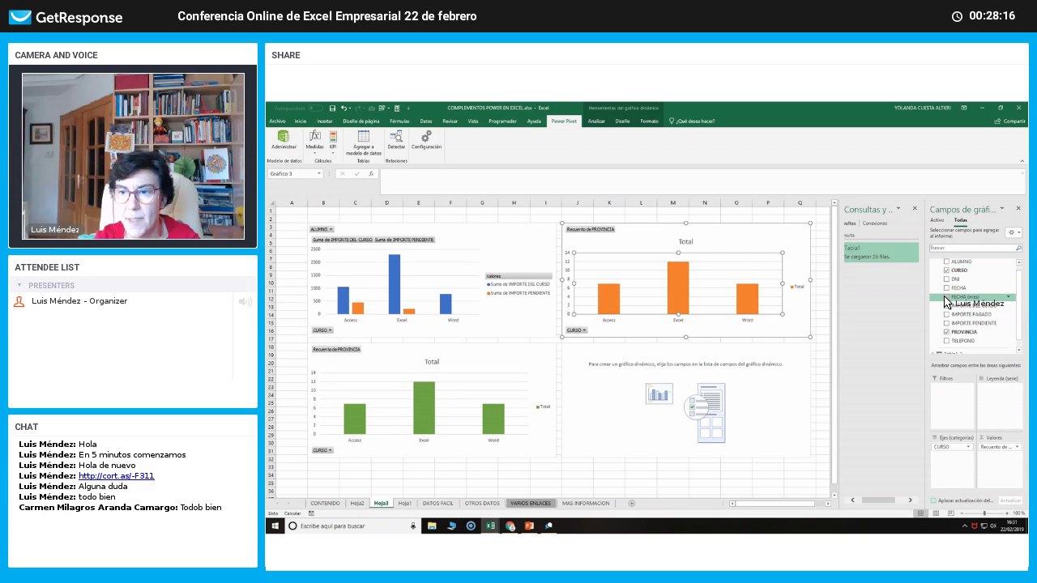
left_click(947, 298)
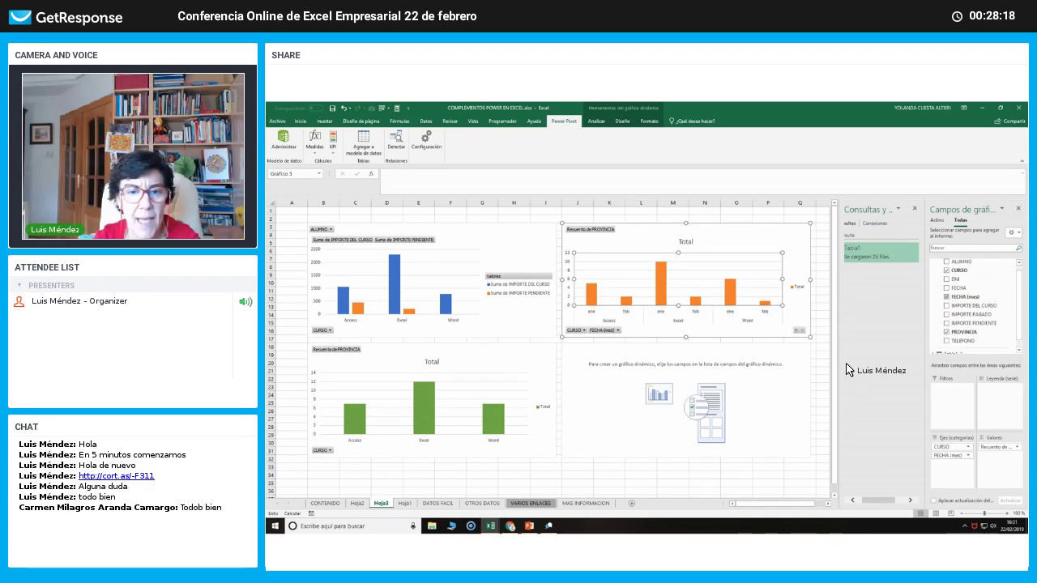
left_click(778, 378)
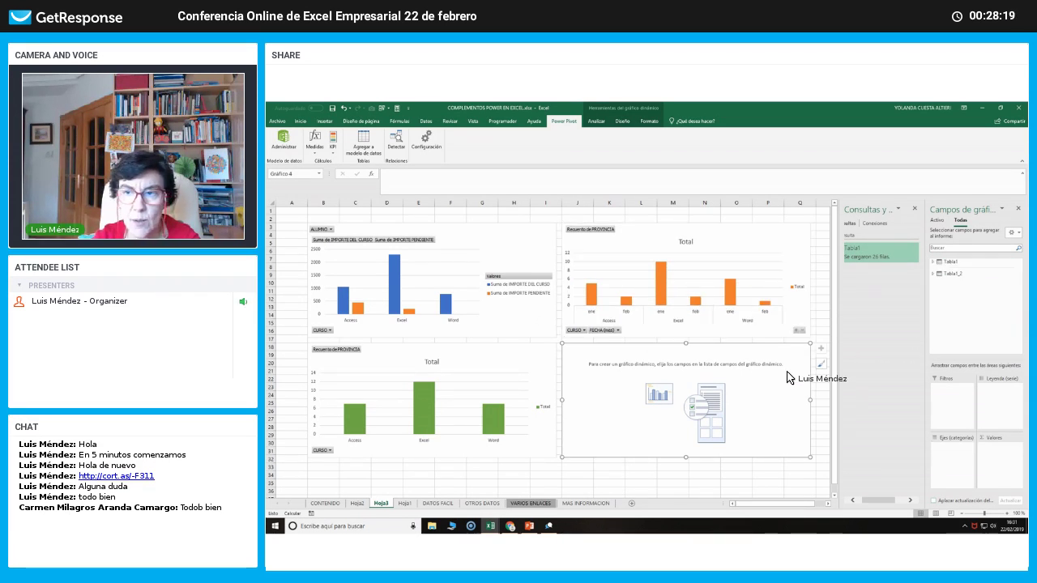
Plot Suma de IMPORTE PAGADO by FECHA month in the lower-right chart.
left_click(947, 264)
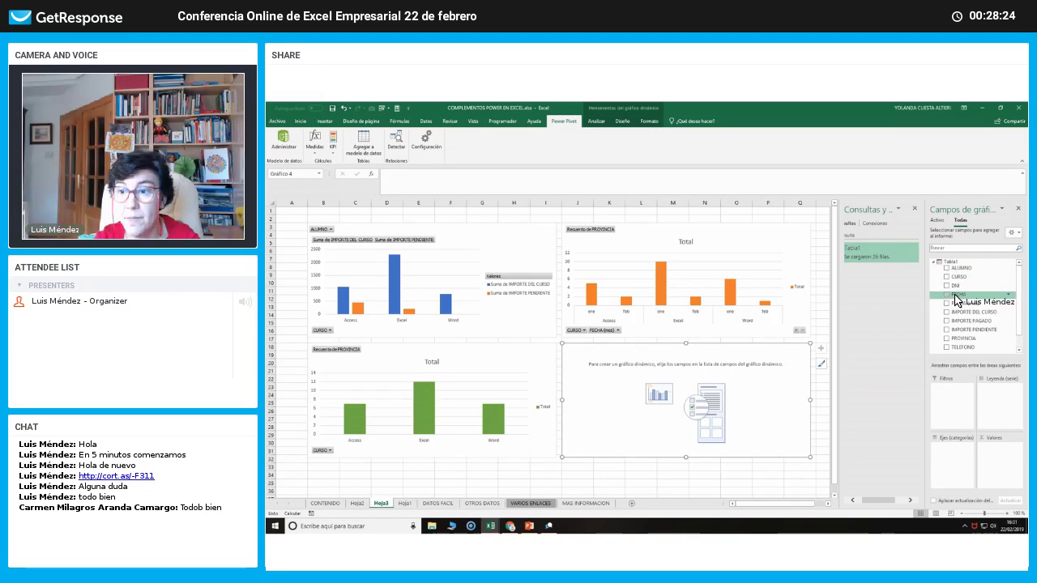
left_click(956, 299)
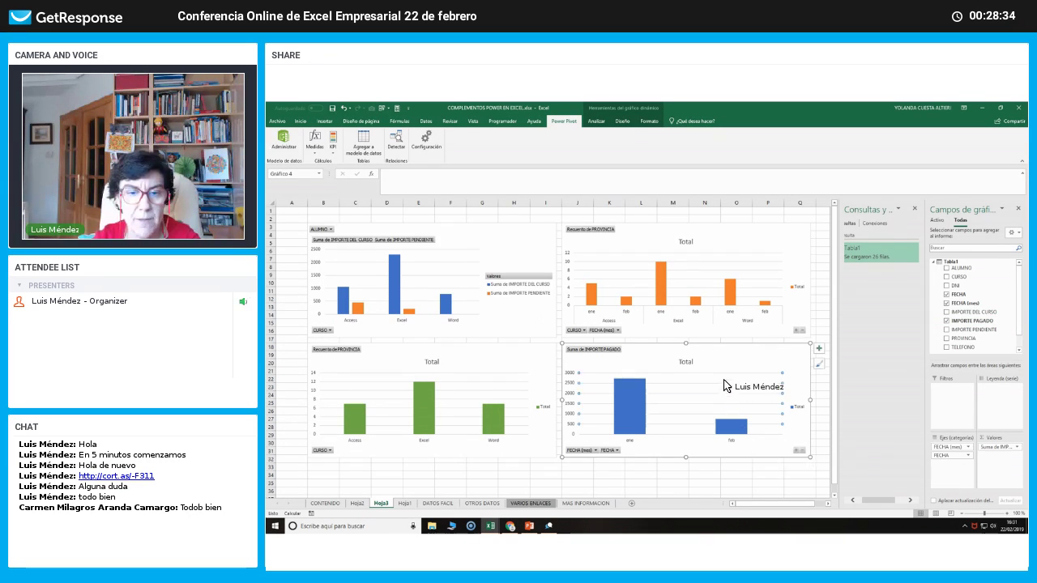
left_click(742, 362)
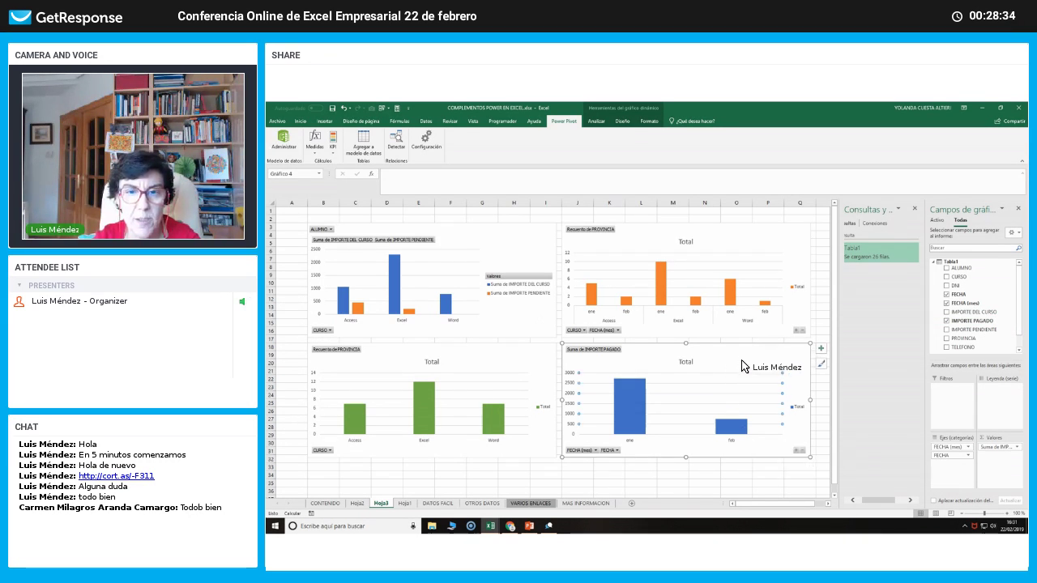
left_click(597, 121)
left_click(624, 123)
Apply a blue hatched-bar style to the lower-right IMPORTE PAGADO chart.
left_click(643, 123)
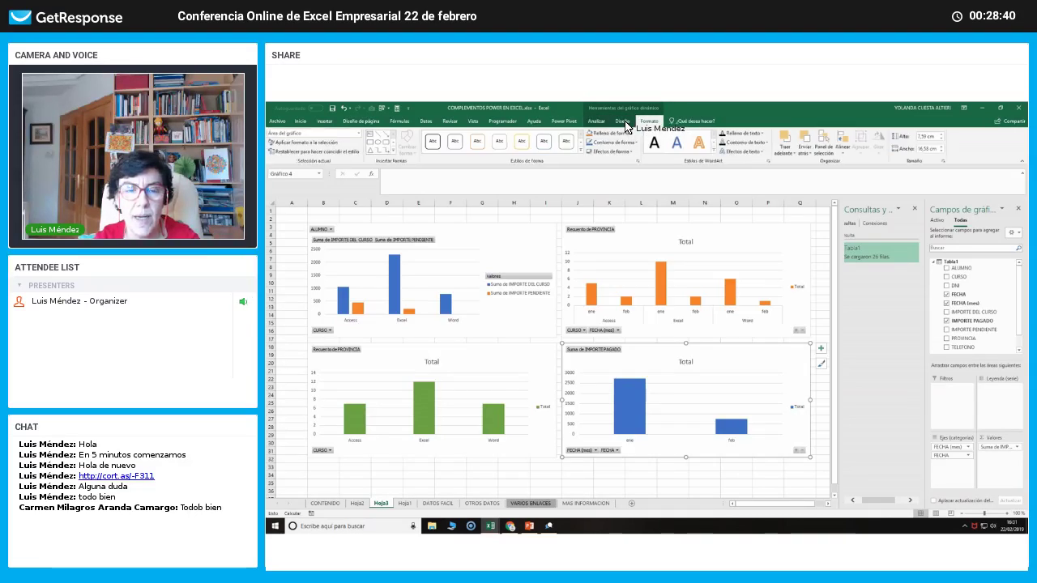
left_click(624, 123)
left_click(633, 152)
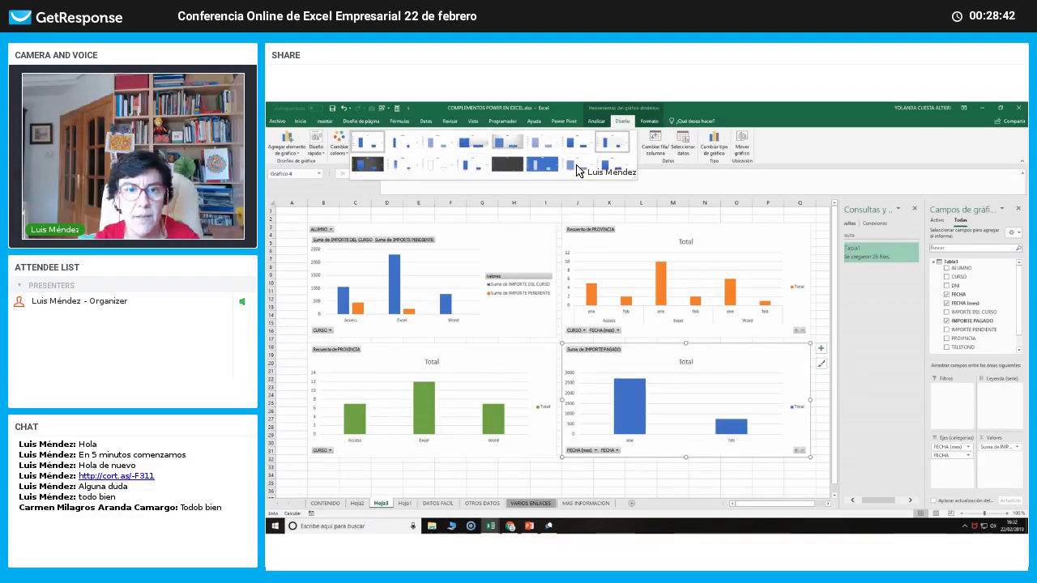
left_click(551, 170)
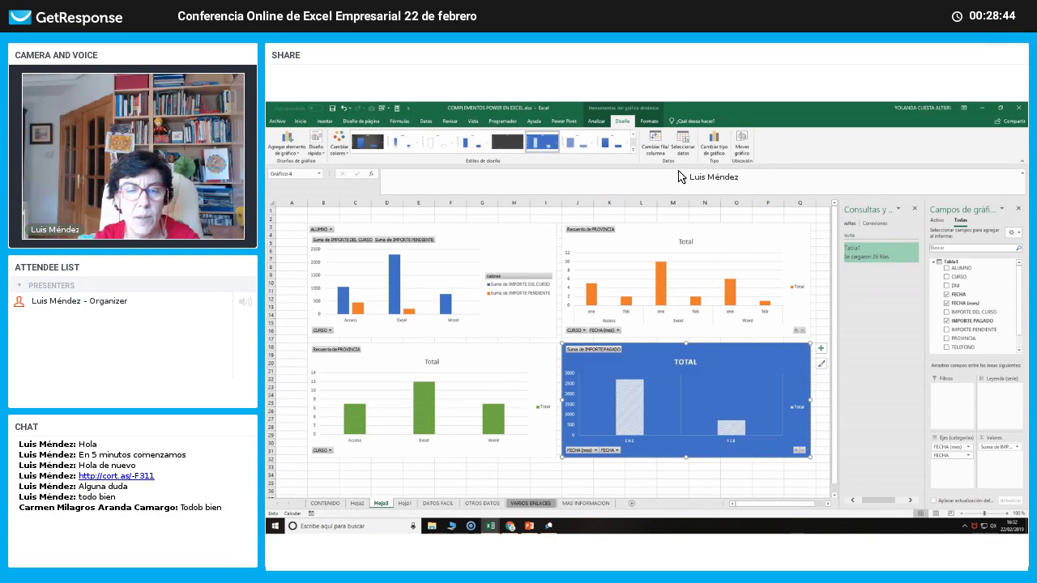
Change the top-right chart into a pie chart.
left_click(739, 232)
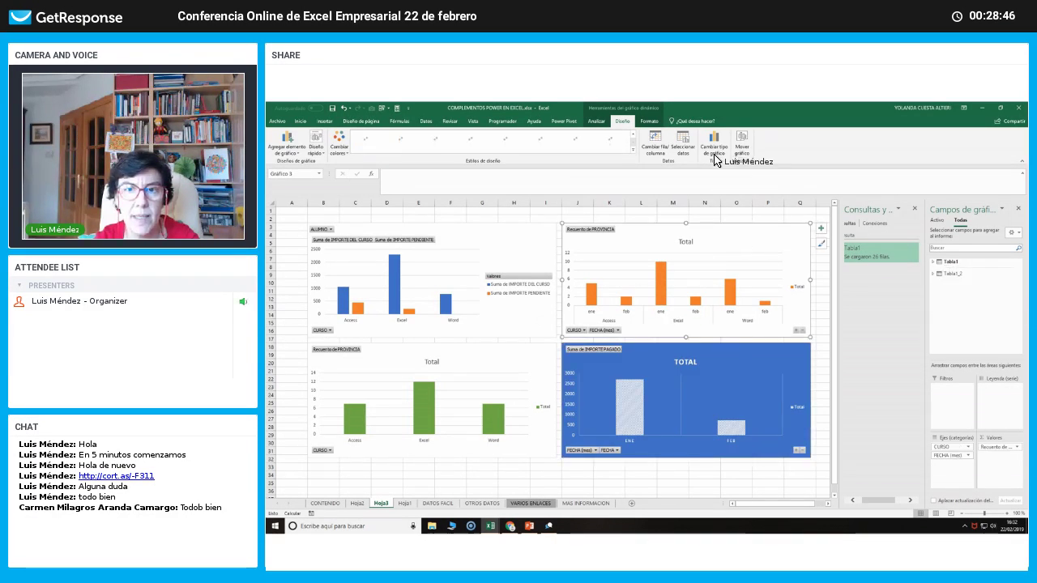
left_click(712, 156)
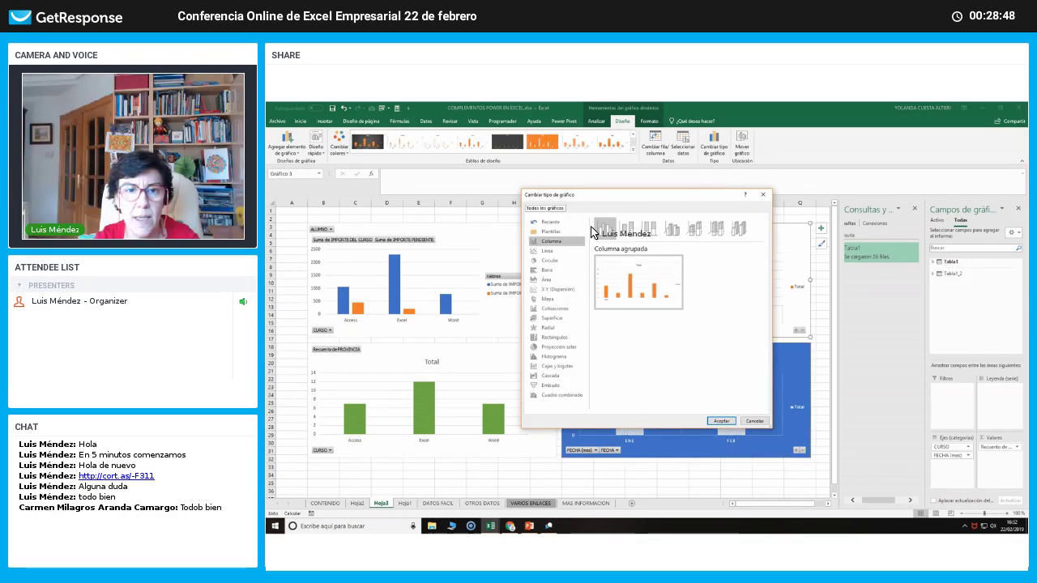
left_click(549, 260)
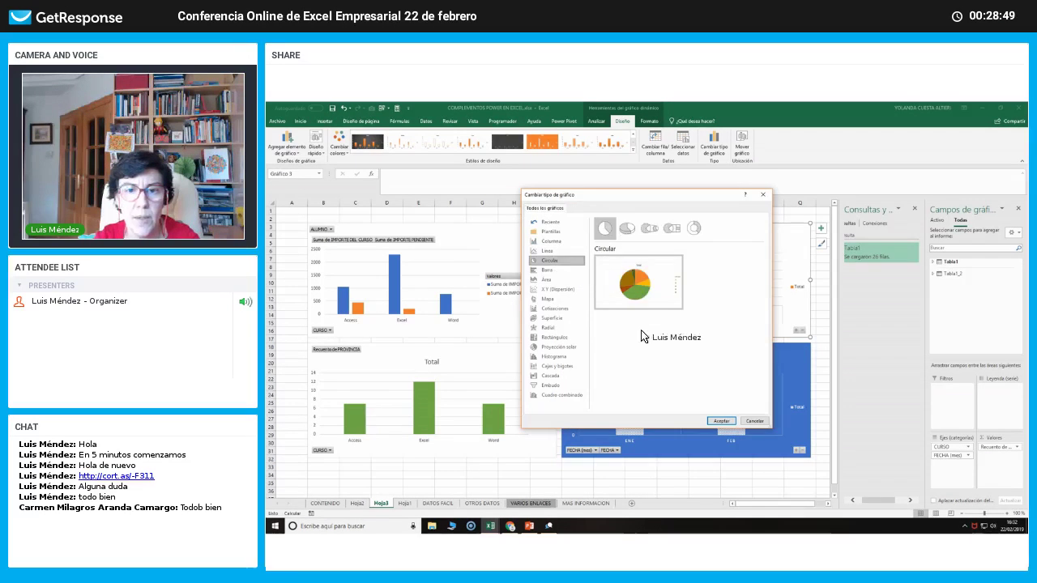
left_click(715, 421)
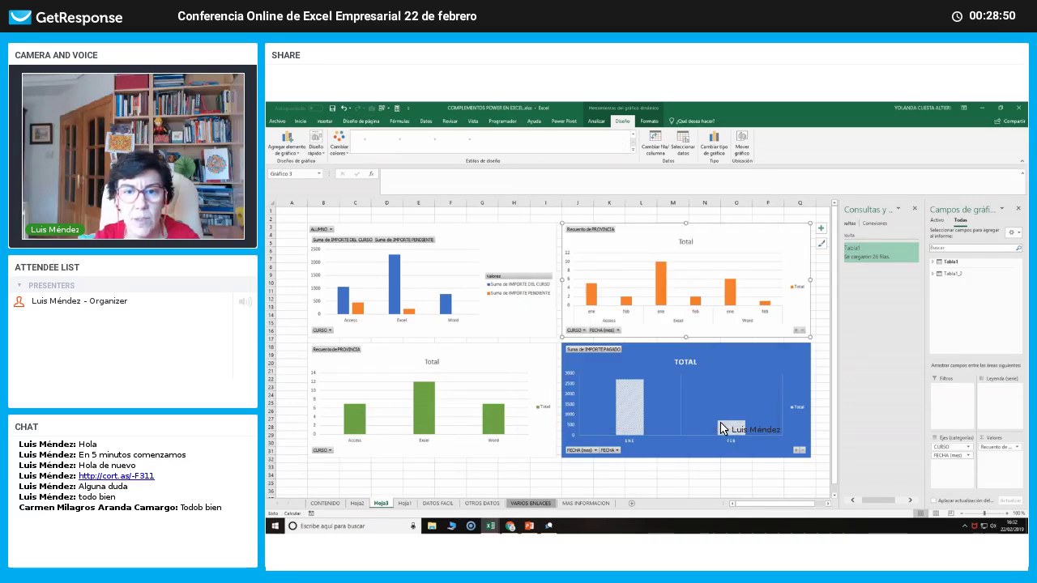
Recolour the top-left chart orange and the lower-left chart's bars gold.
left_click(499, 234)
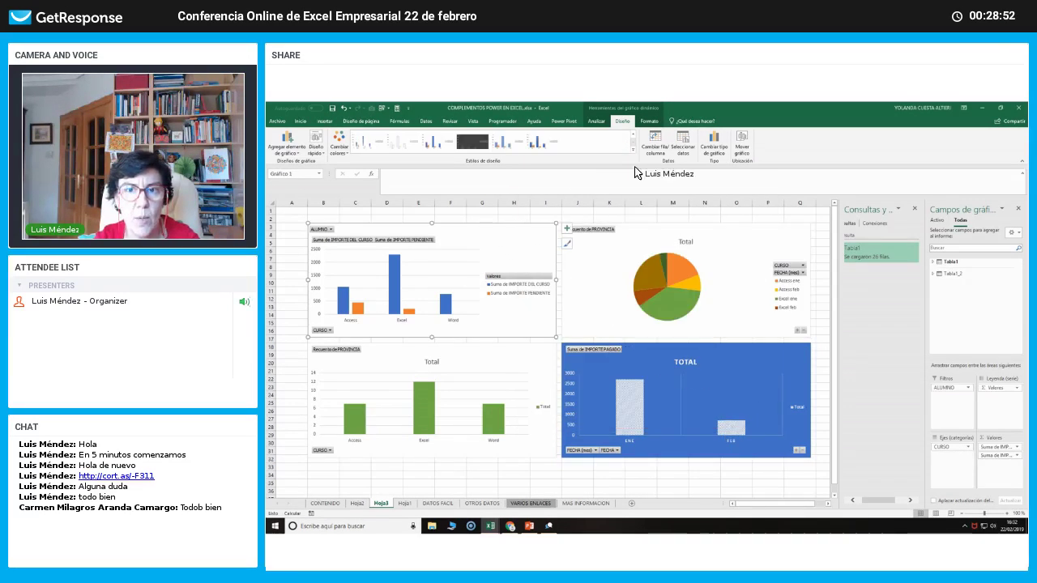
left_click(346, 142)
key("Escape")
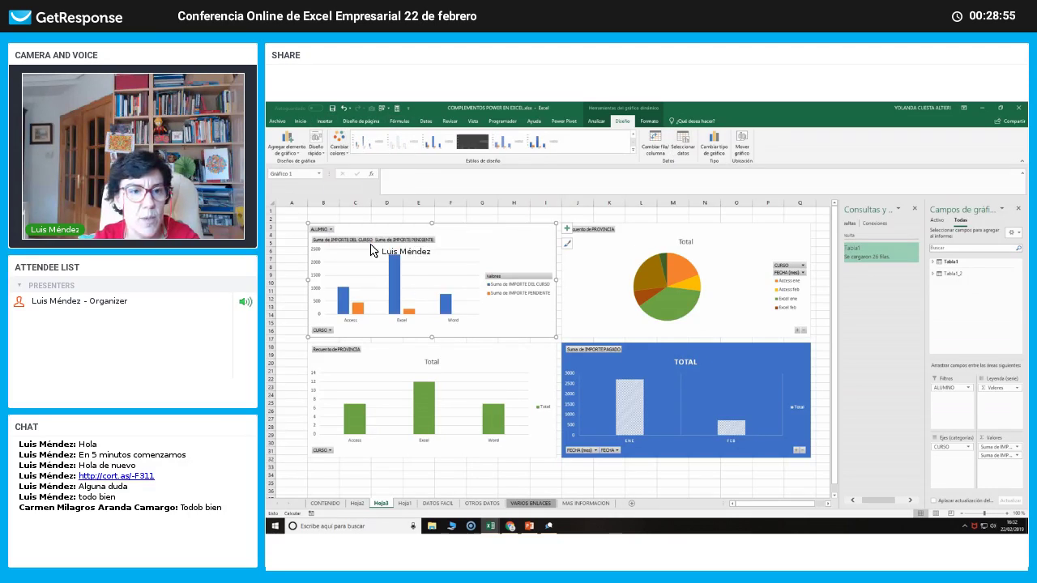
left_click(492, 364)
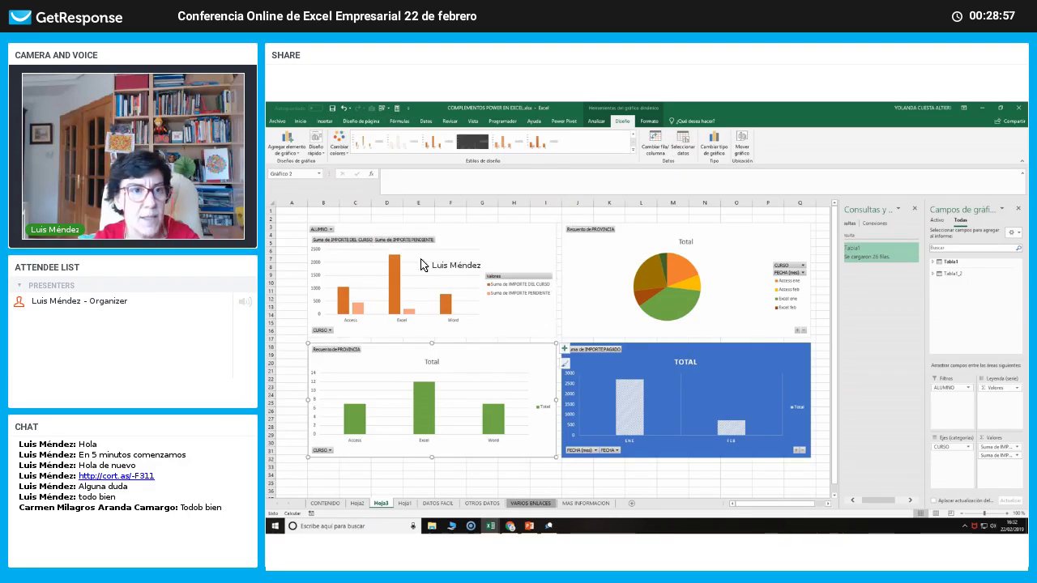
left_click(340, 158)
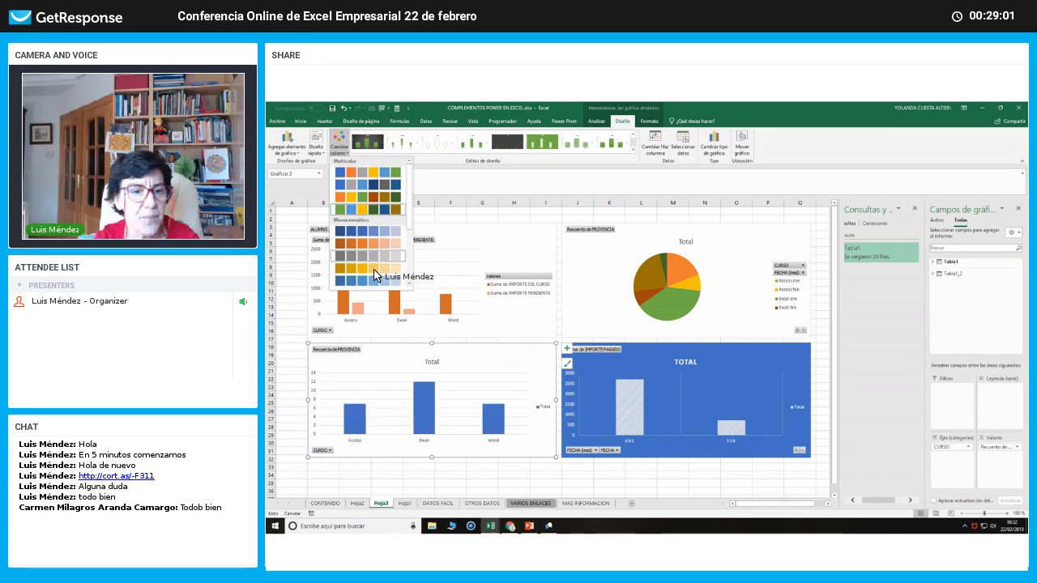
left_click(352, 268)
left_click(542, 477)
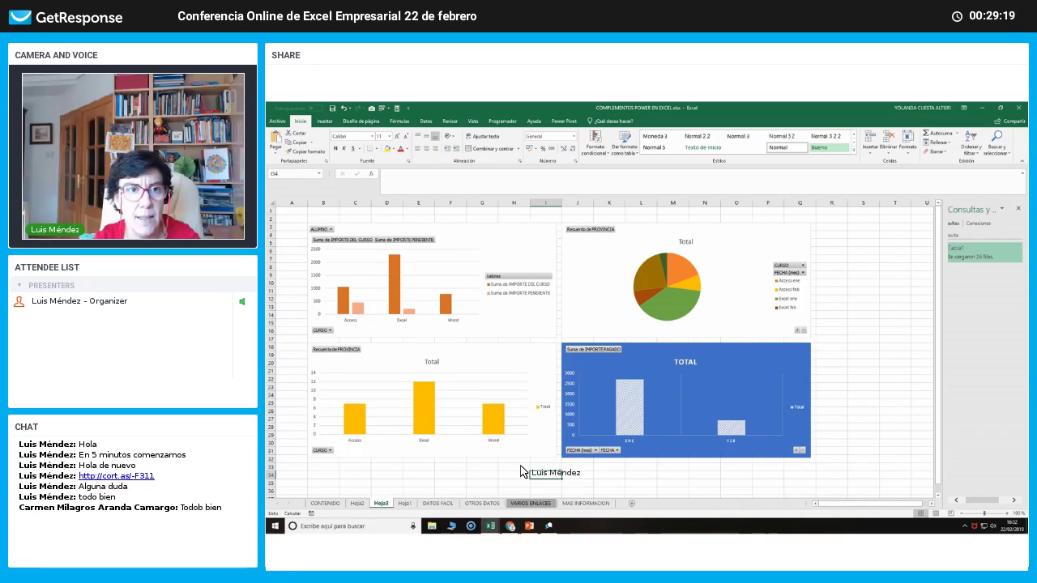
Look through the Datos and Power Pivot ribbons, then return to Hoja1's course sales table.
left_click(425, 121)
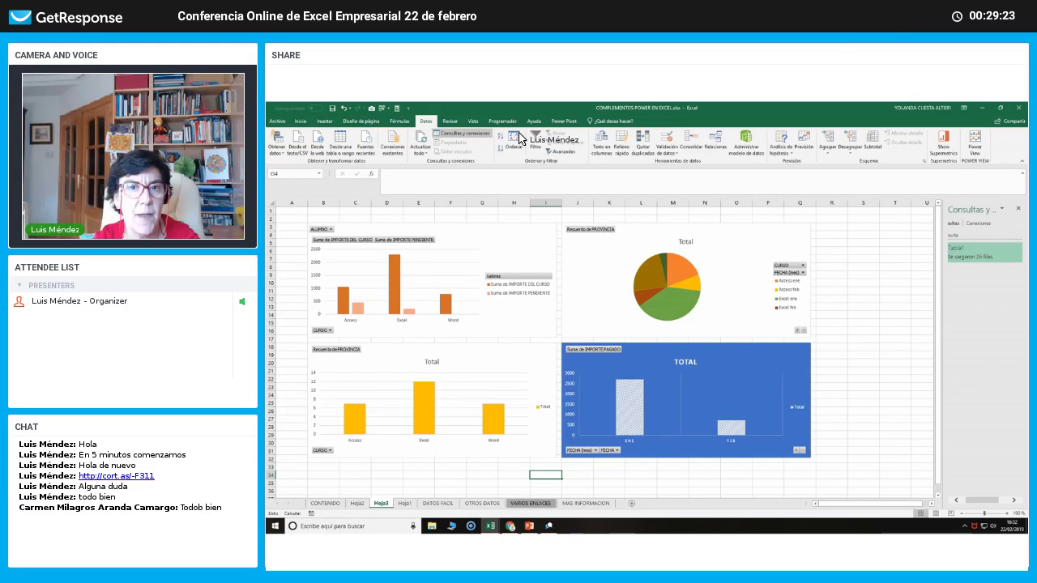
left_click(563, 121)
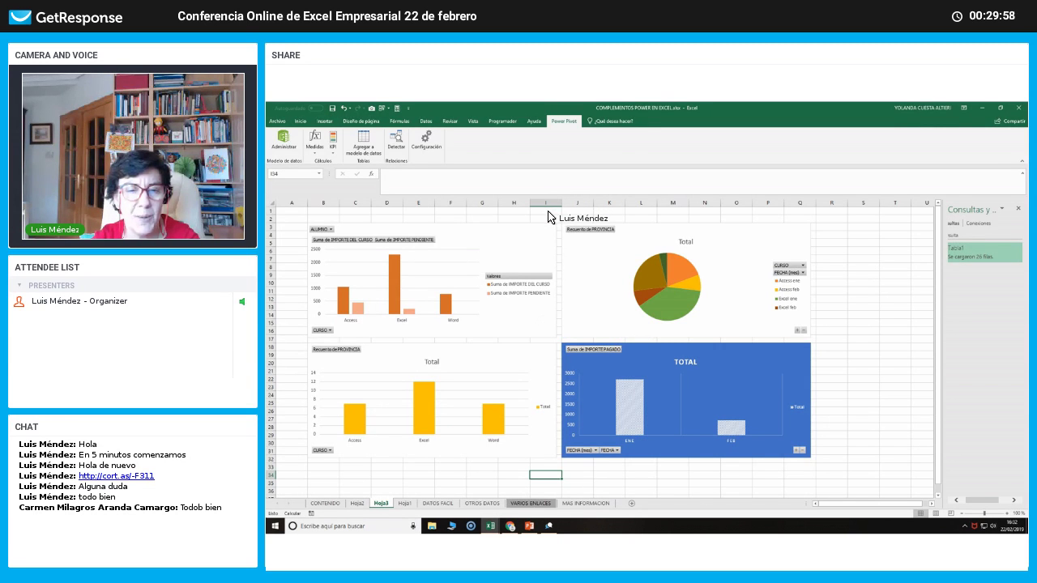
left_click(549, 211)
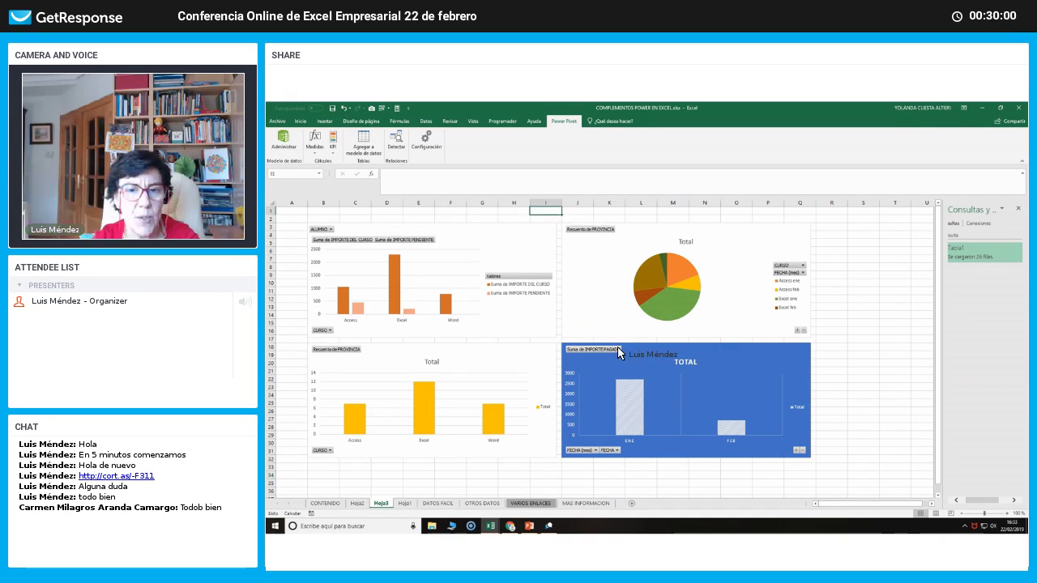
left_click(604, 466)
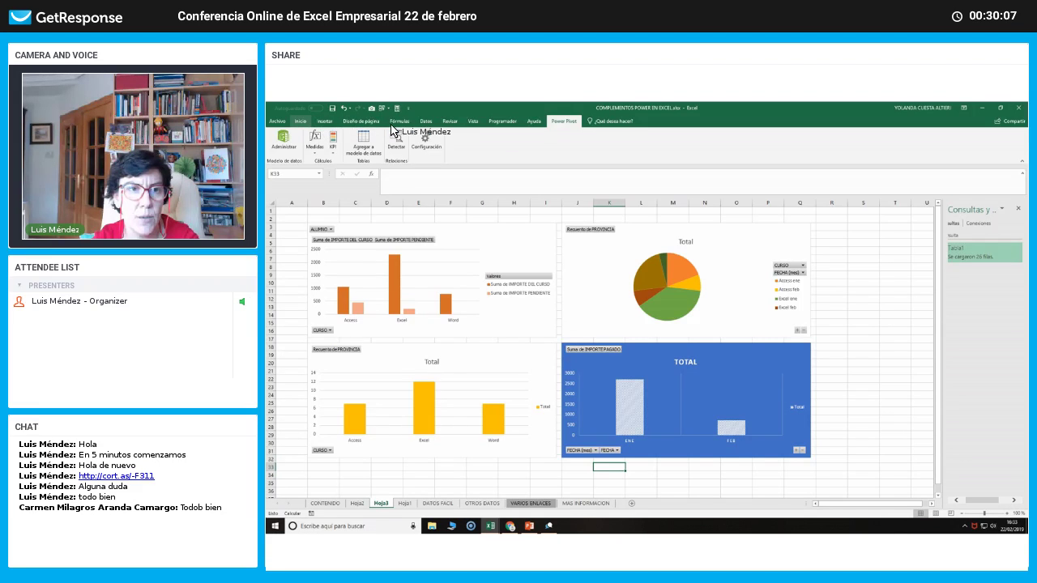
left_click(427, 122)
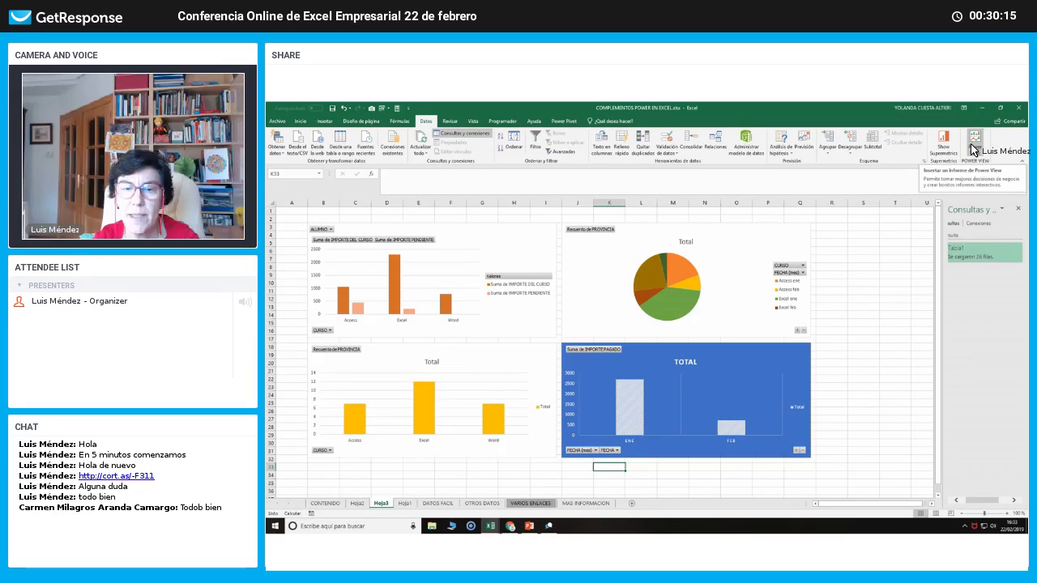
left_click(400, 503)
left_click(435, 356)
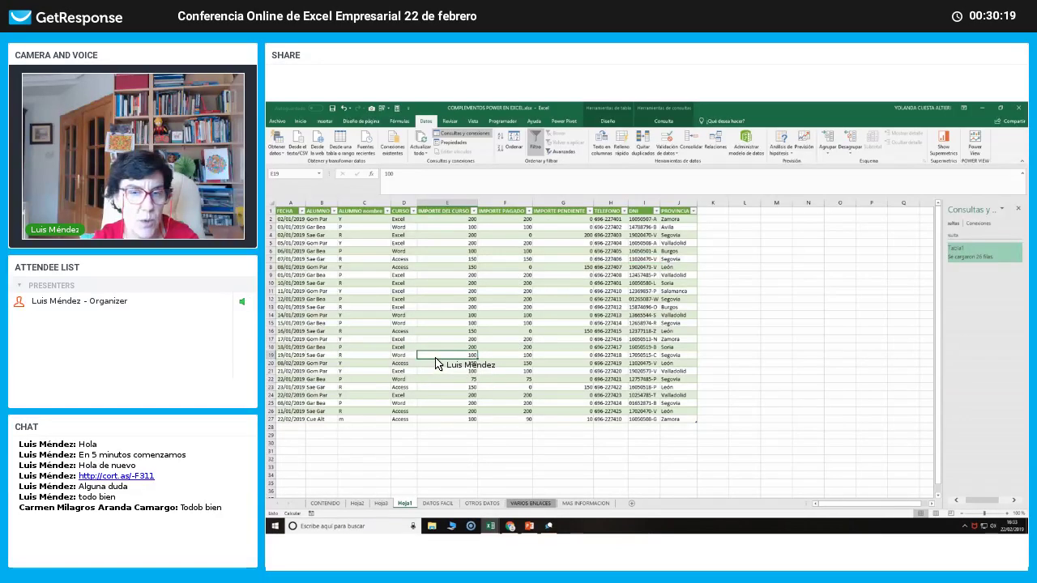
Create a Power View report from the course data, hide the Filters pane and enlarge the table.
left_click(976, 144)
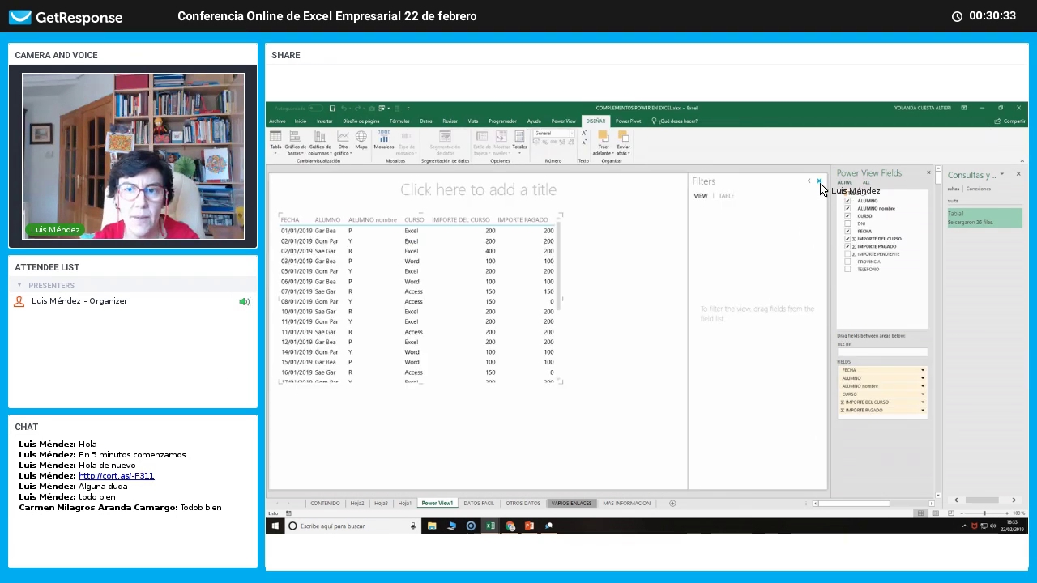
left_click(819, 182)
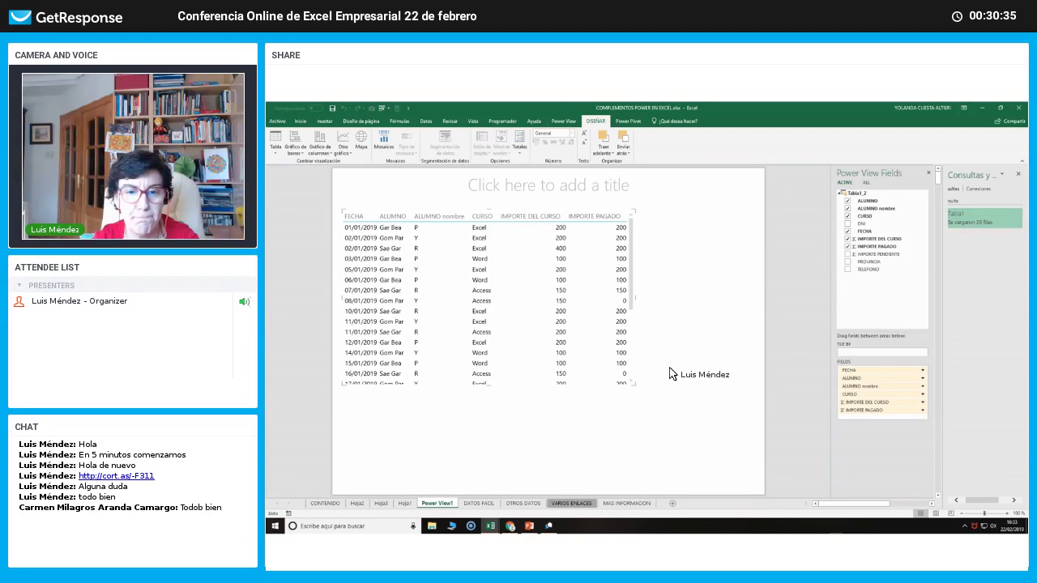
left_click_drag(634, 385, 616, 484)
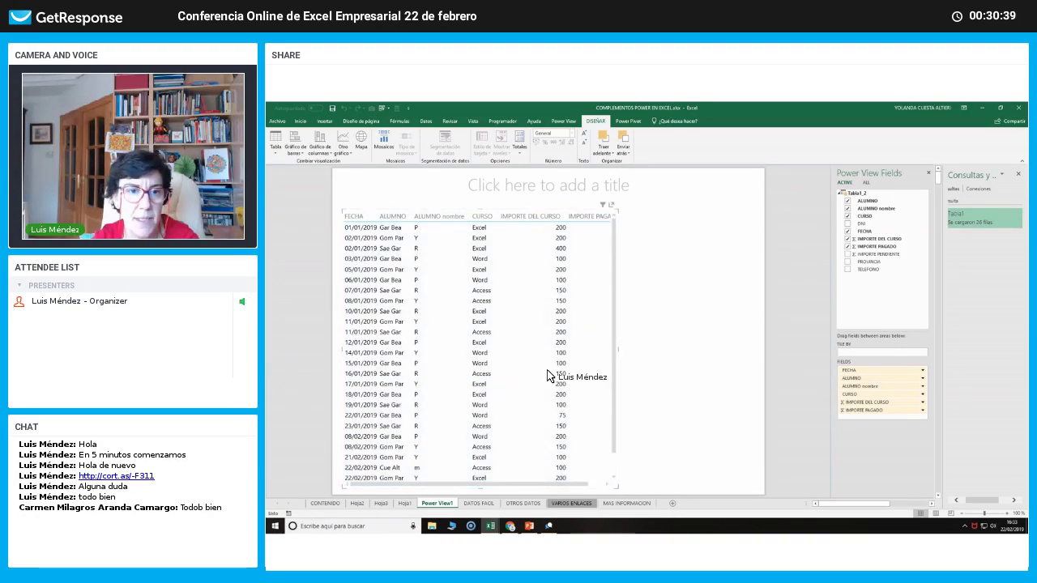
Convert the report table to a clustered column chart, shrink it and place it near the title.
left_click(547, 374)
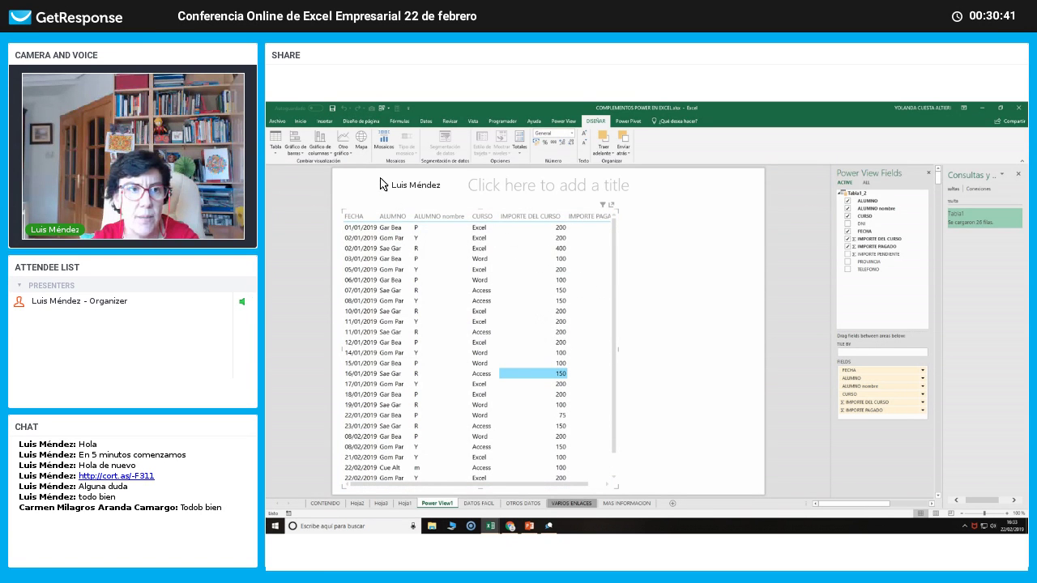
left_click(296, 143)
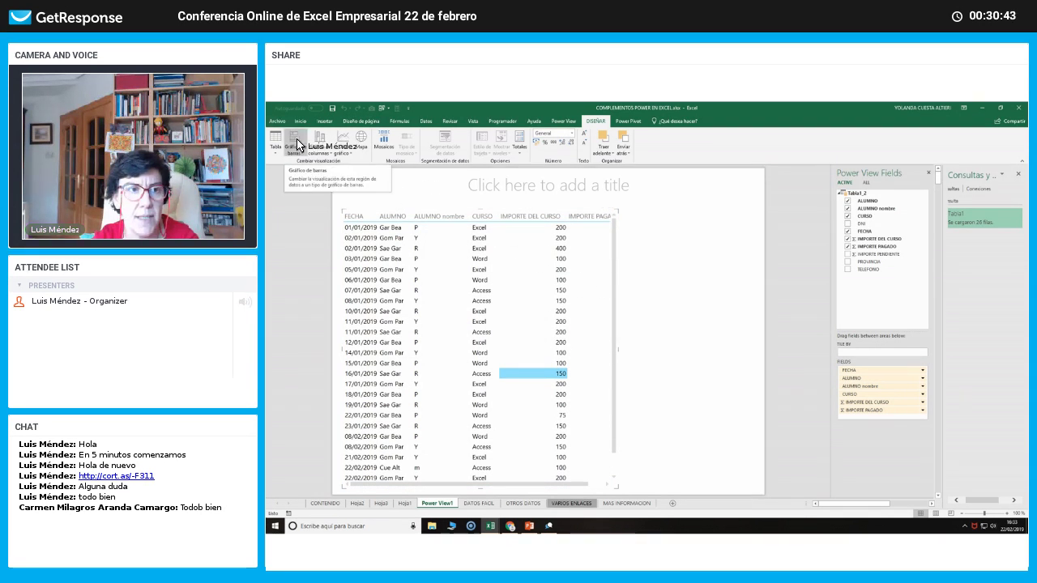
left_click(319, 143)
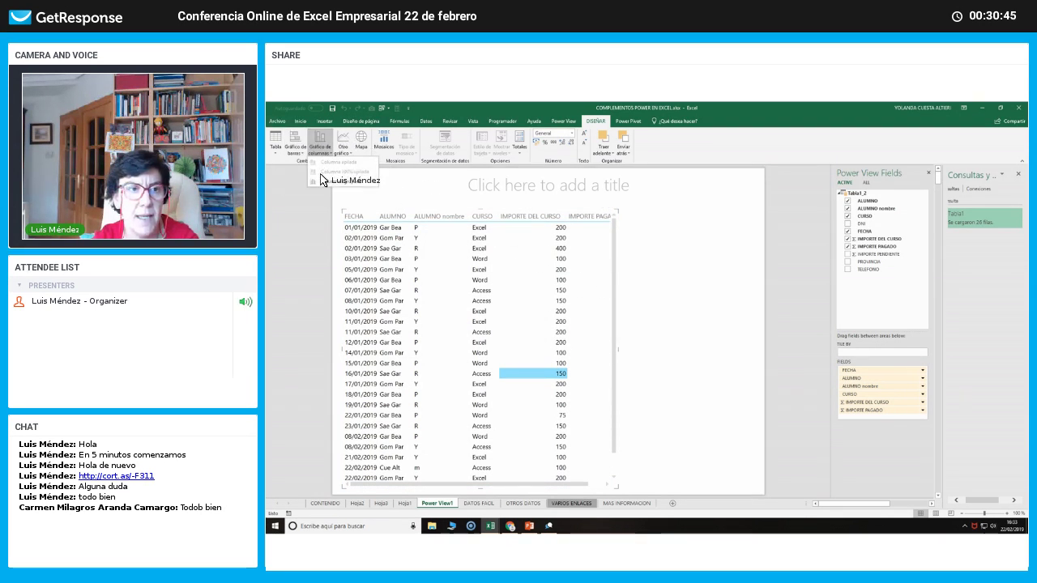
left_click(321, 180)
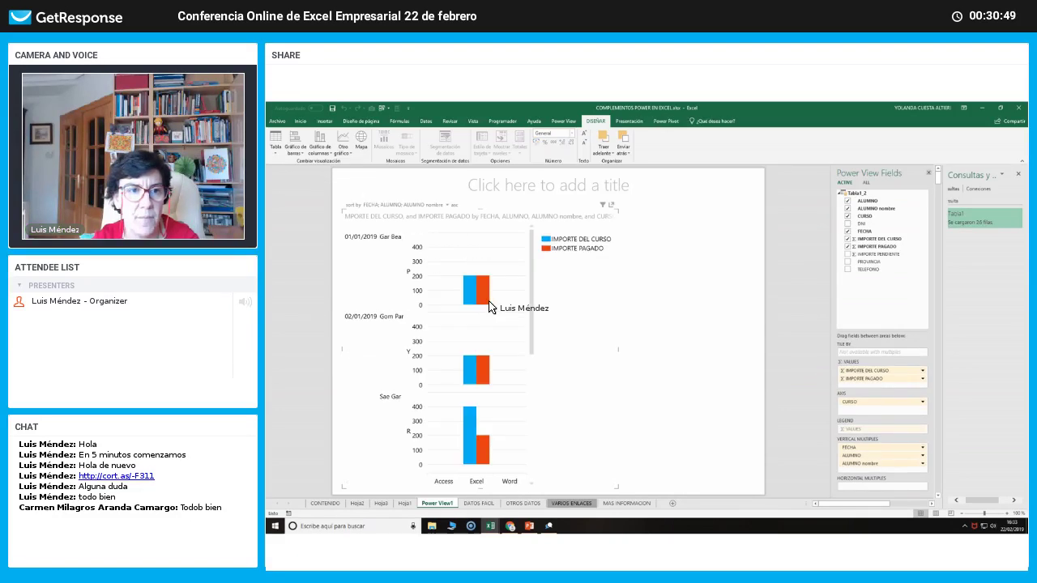
left_click_drag(617, 213, 440, 338)
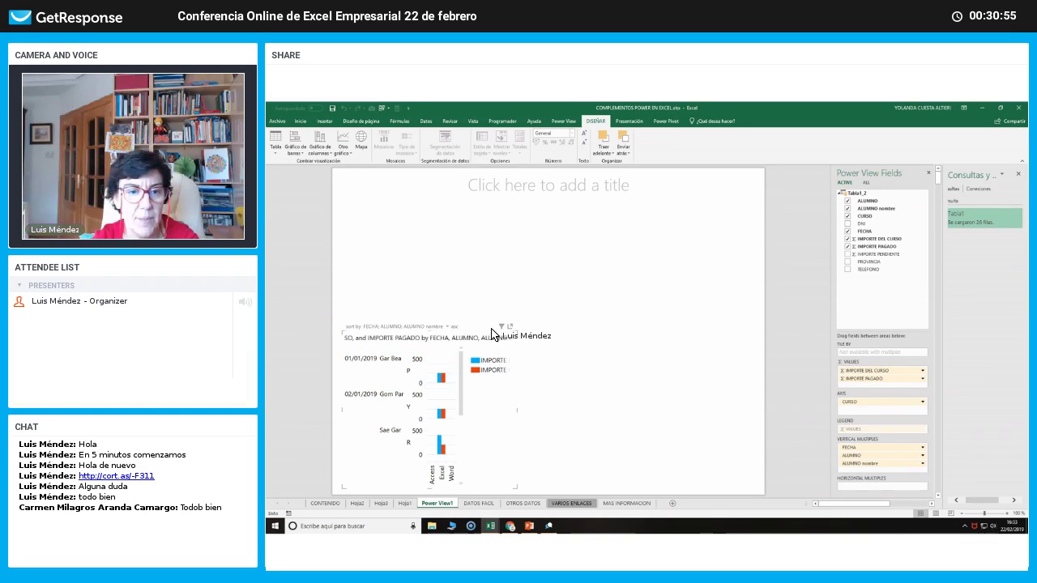
left_click_drag(493, 329, 490, 194)
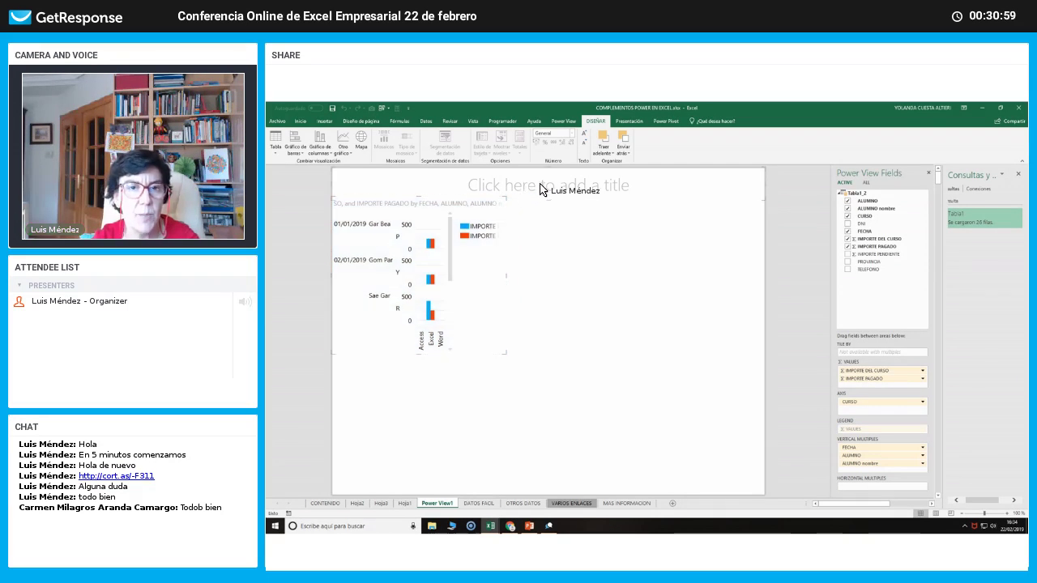
Title the Power View report 'INFORME DE VENTAS CURSOS' in capital letters.
left_click(543, 188)
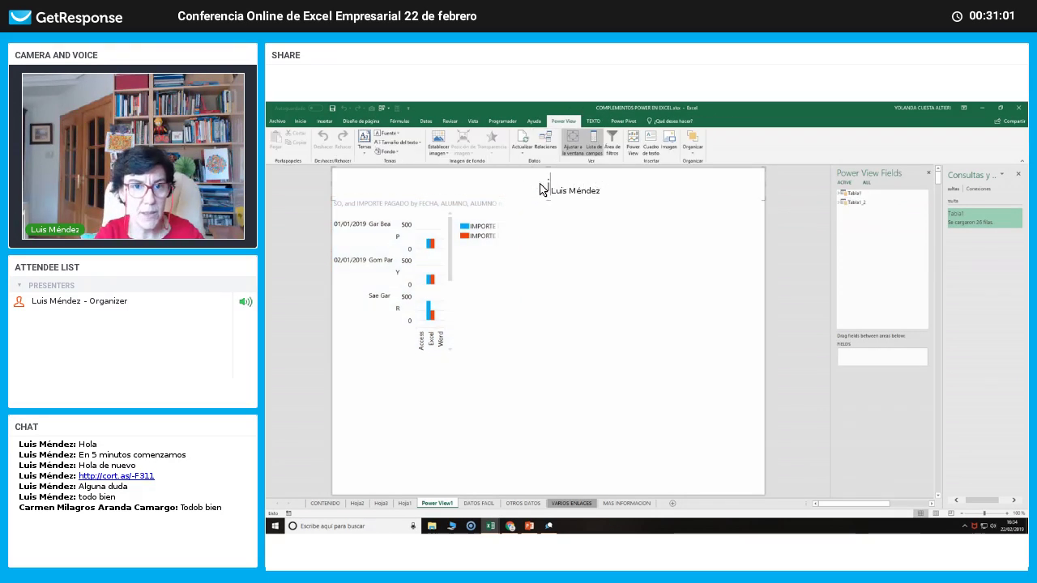
key("Caps_Lock")
type("IN")
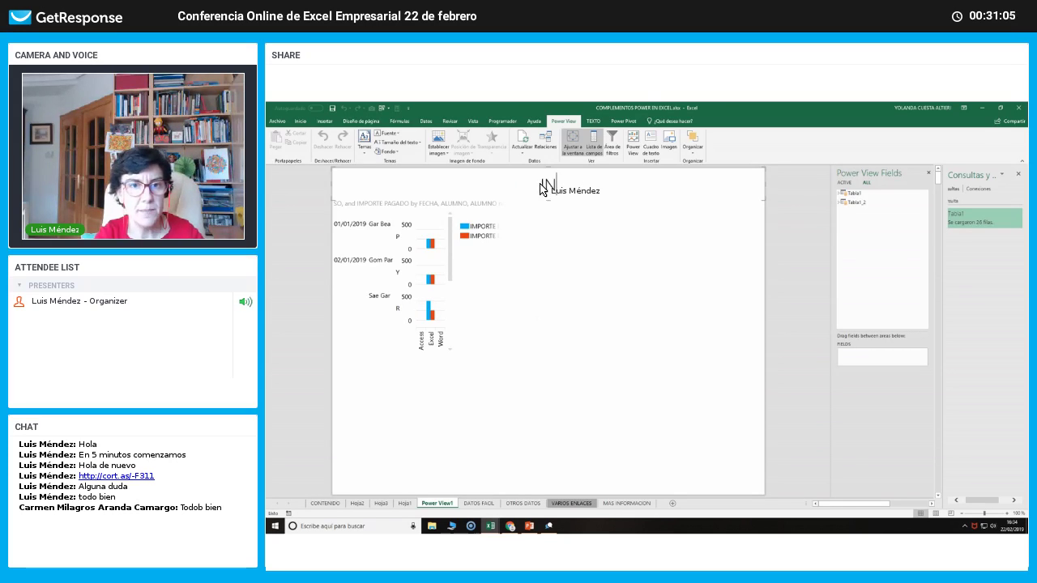
type("CORMORME DE VE")
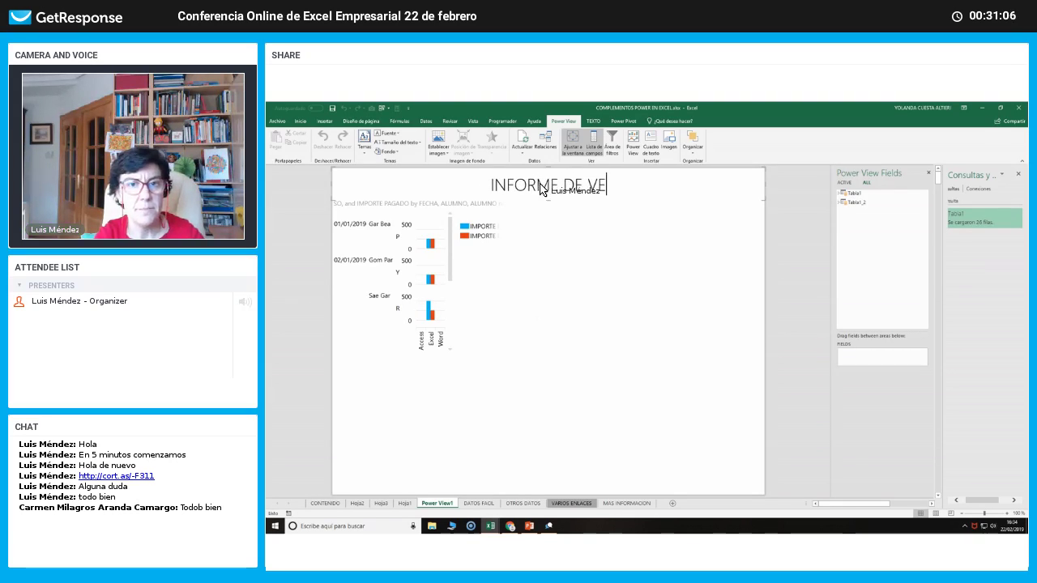
type("NTAS CURSOS")
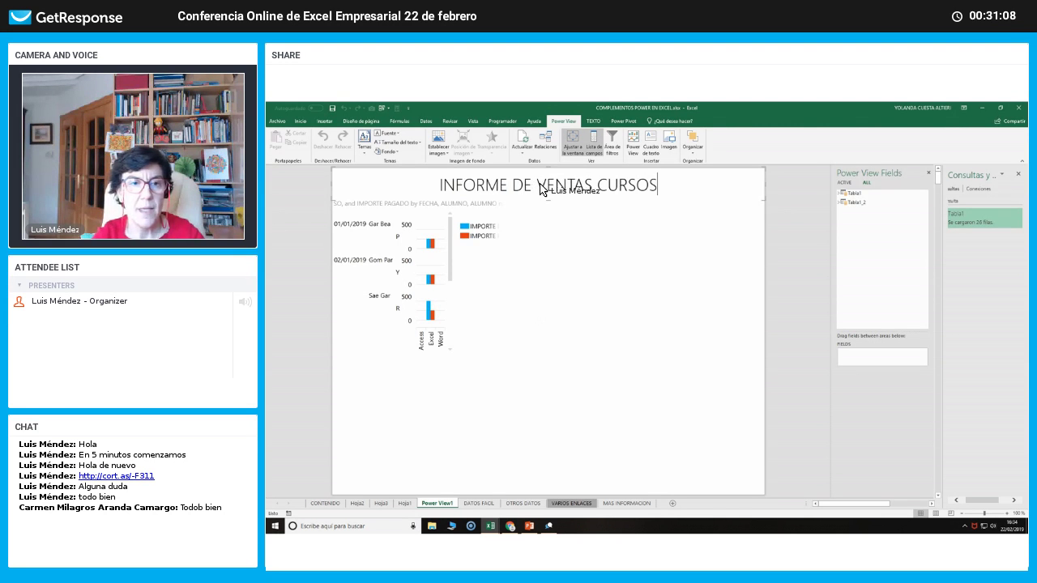
left_click(596, 251)
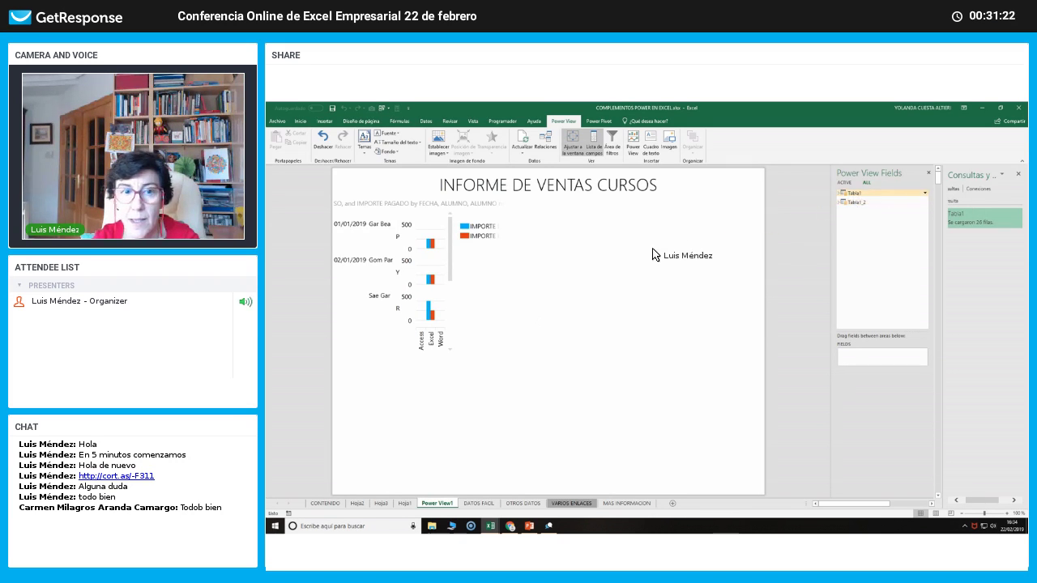
Copy the chart and paste a duplicate into the empty area of the report.
left_click(477, 273)
left_click(604, 250)
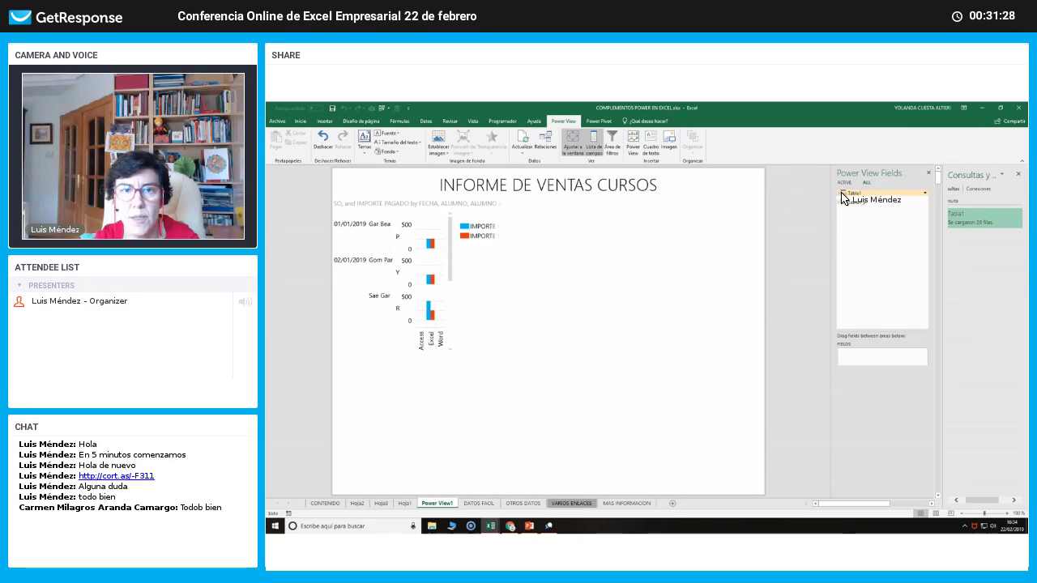
left_click(437, 260)
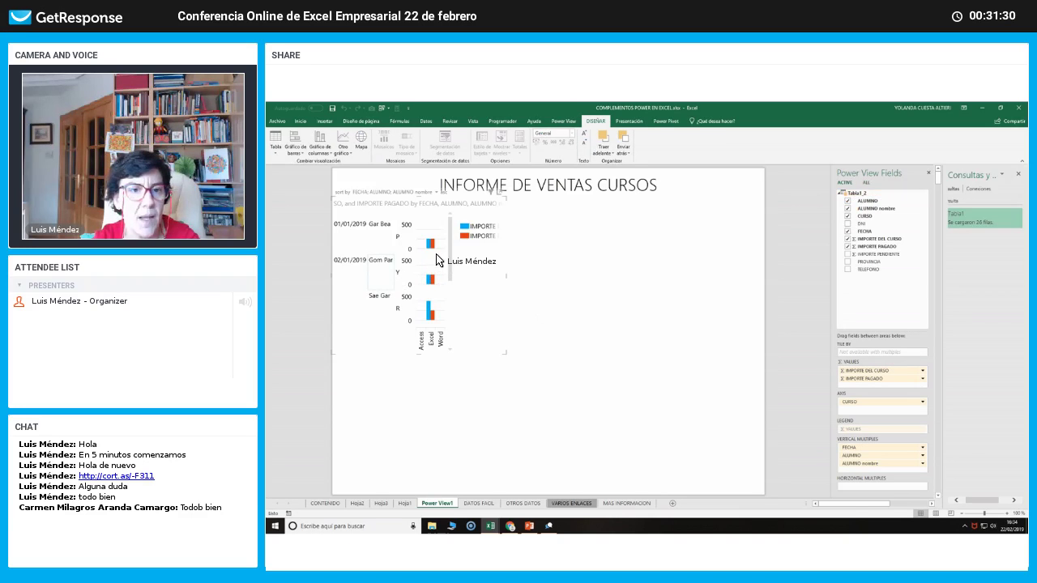
right_click(444, 253)
left_click(463, 264)
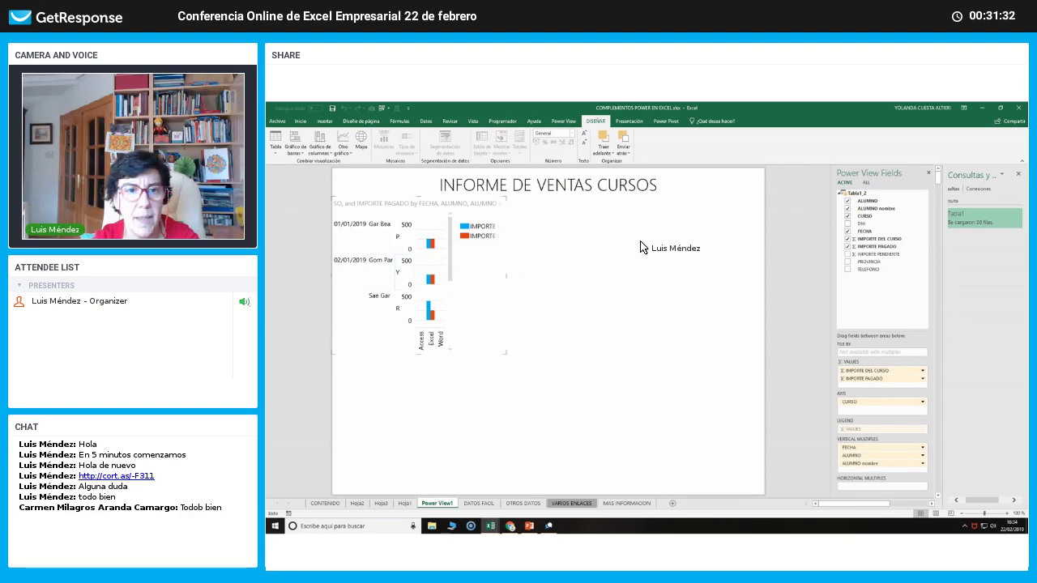
right_click(643, 241)
left_click(665, 262)
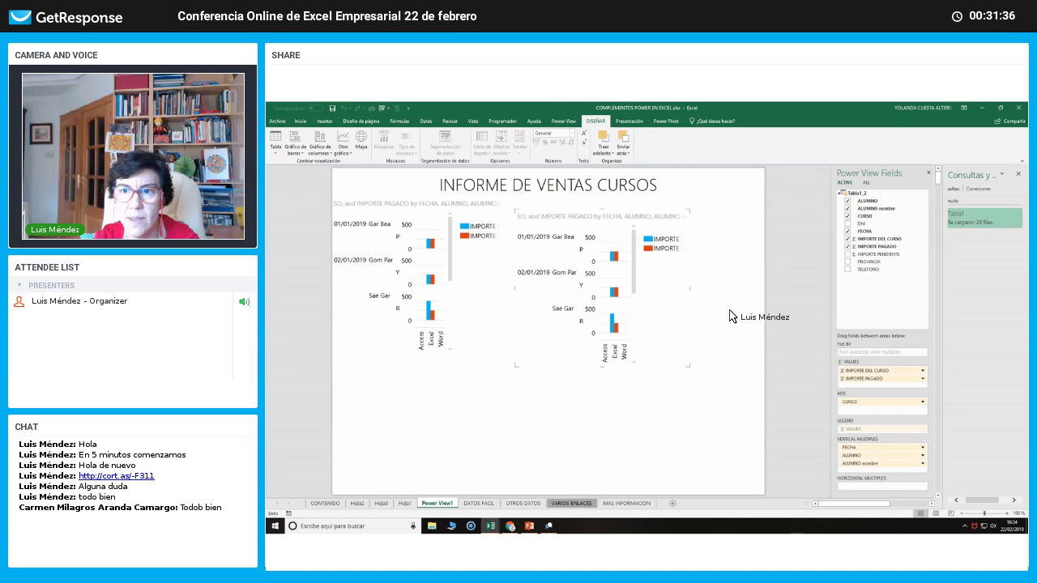
Make the copy plot only IMPORTE PAGADO by removing ALUMNO nombre and IMPORTE DEL CURSO.
left_click(848, 209)
left_click_drag(848, 230, 844, 254)
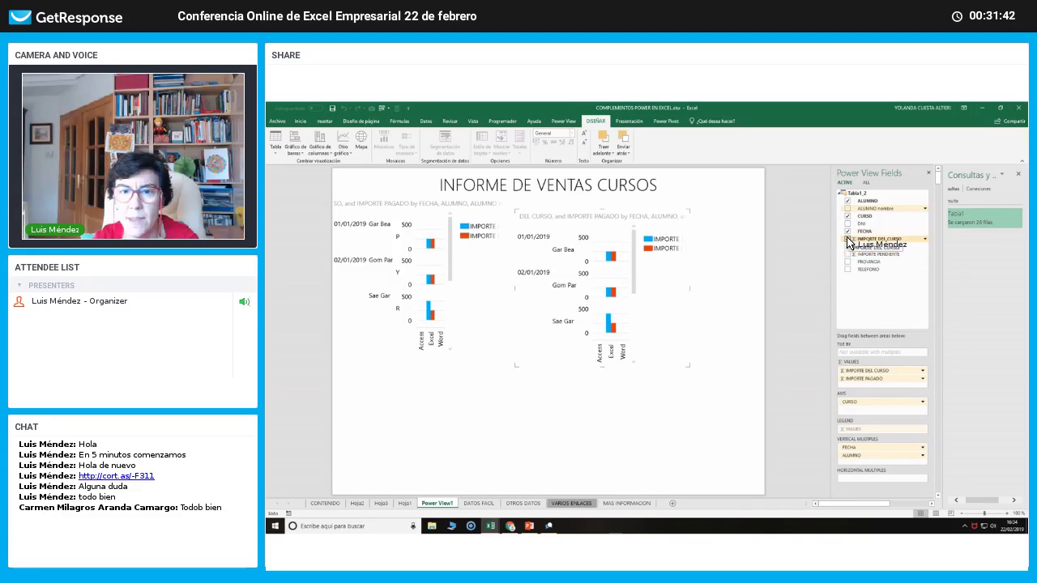
left_click(848, 240)
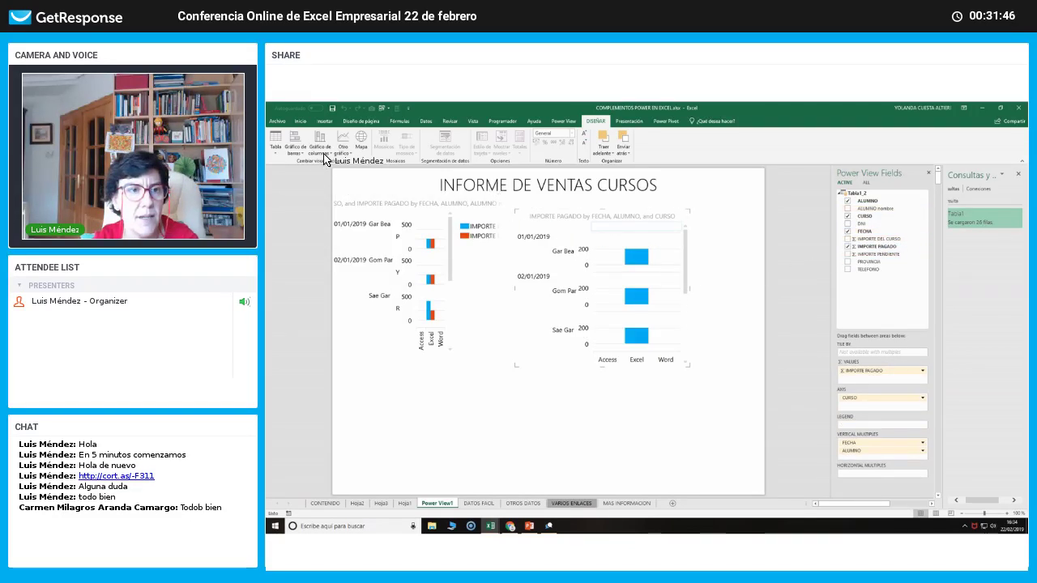
left_click(278, 150)
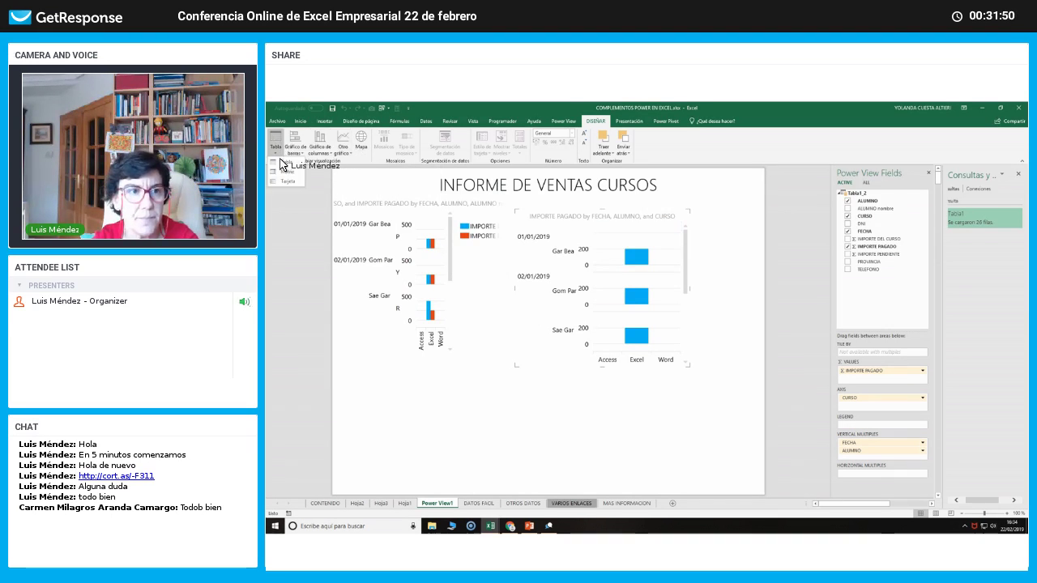
left_click(286, 162)
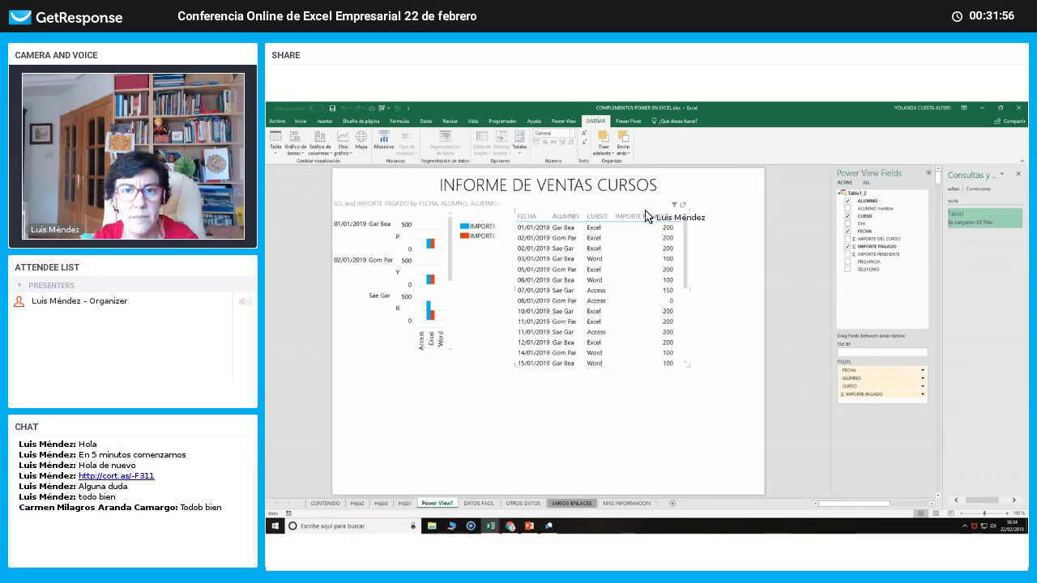
left_click_drag(646, 212, 686, 201)
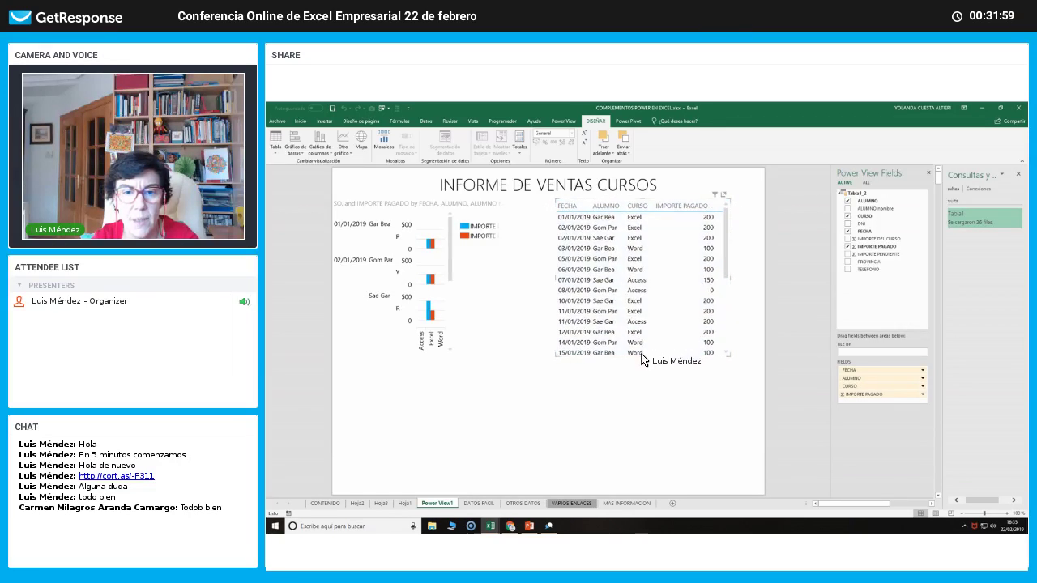
left_click_drag(640, 357, 645, 284)
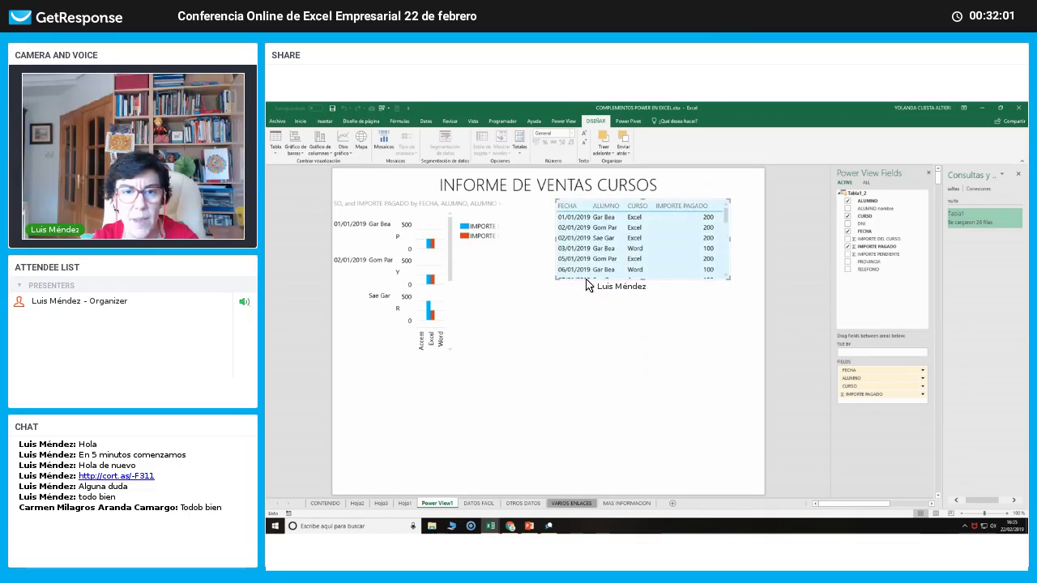
left_click_drag(556, 281, 511, 318)
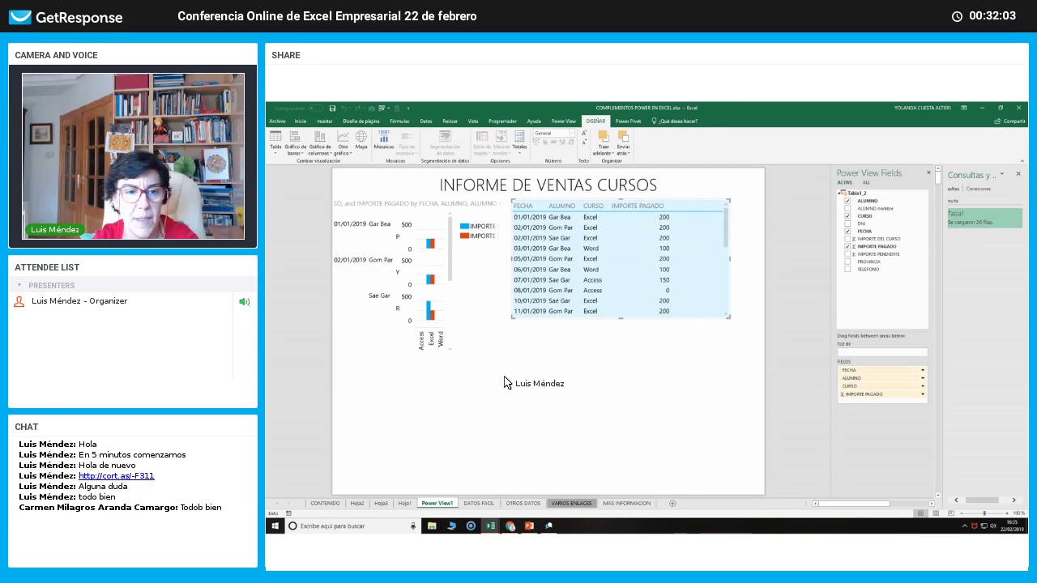
left_click(504, 417)
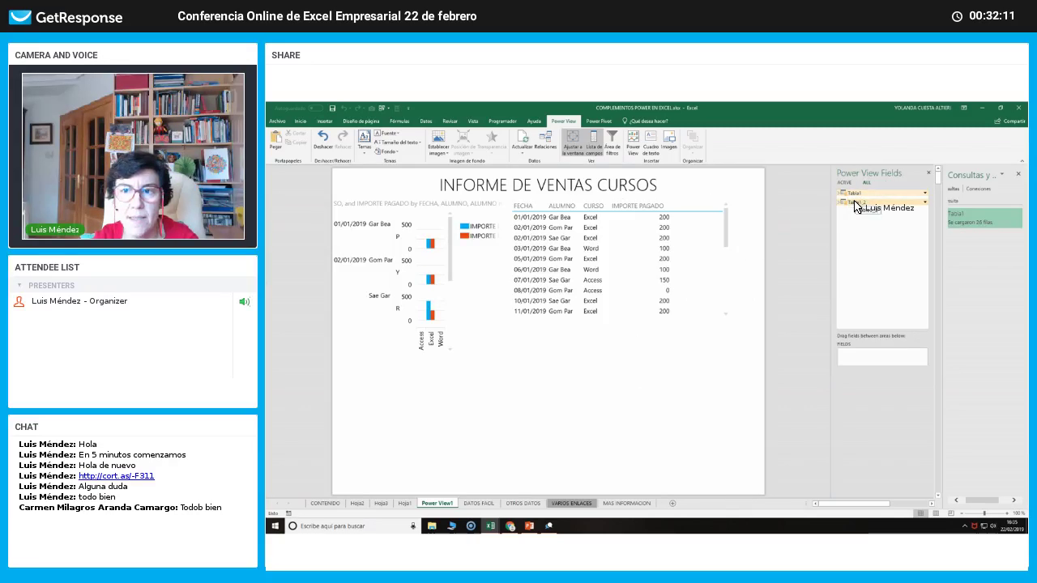
left_click(641, 270)
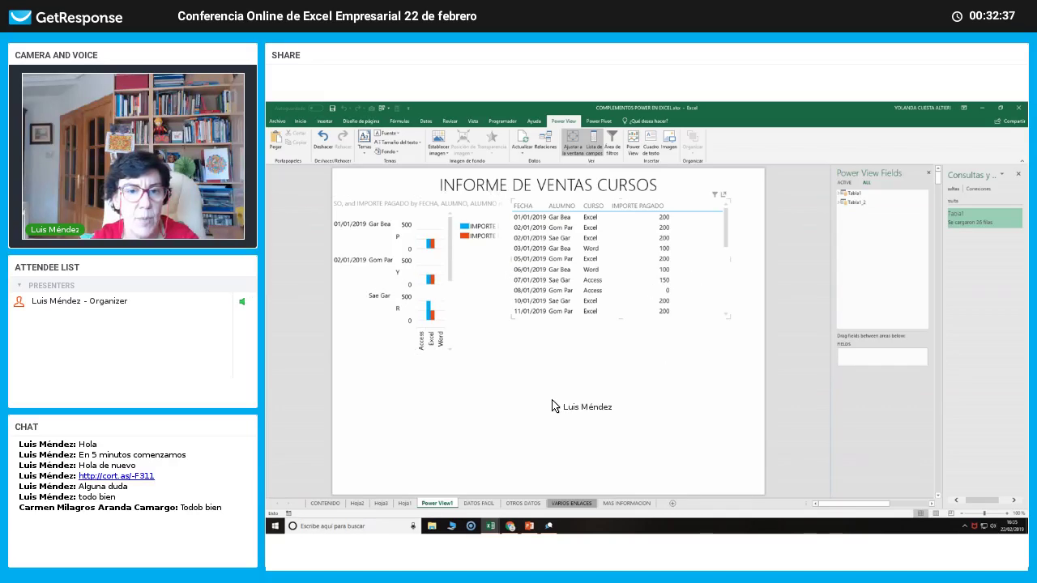
Insert a text box reading 'Aclaración:' and move it to the report's lower-left corner.
left_click(649, 151)
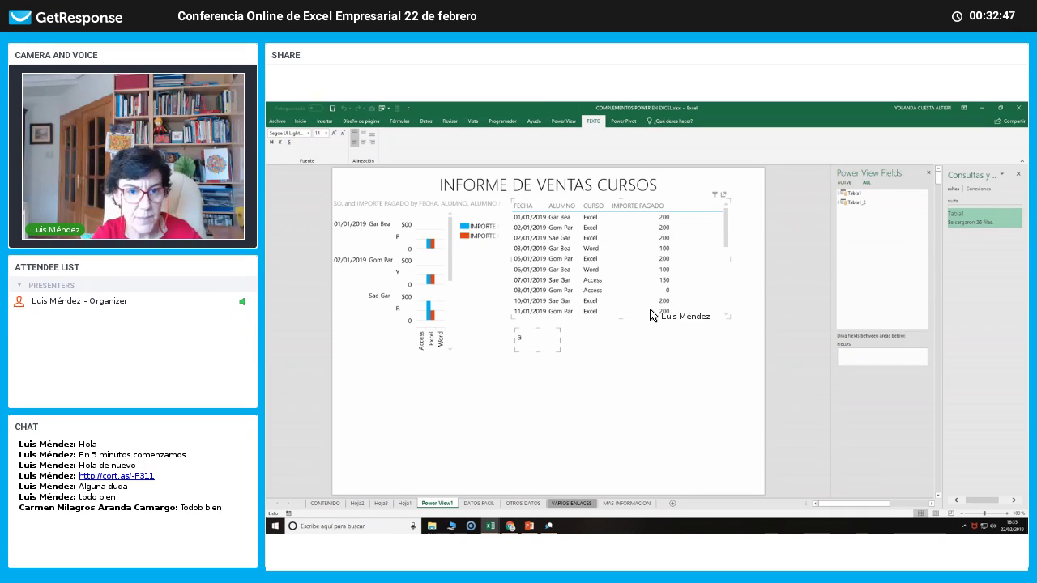
type("A")
key("Caps_Lock")
type("c")
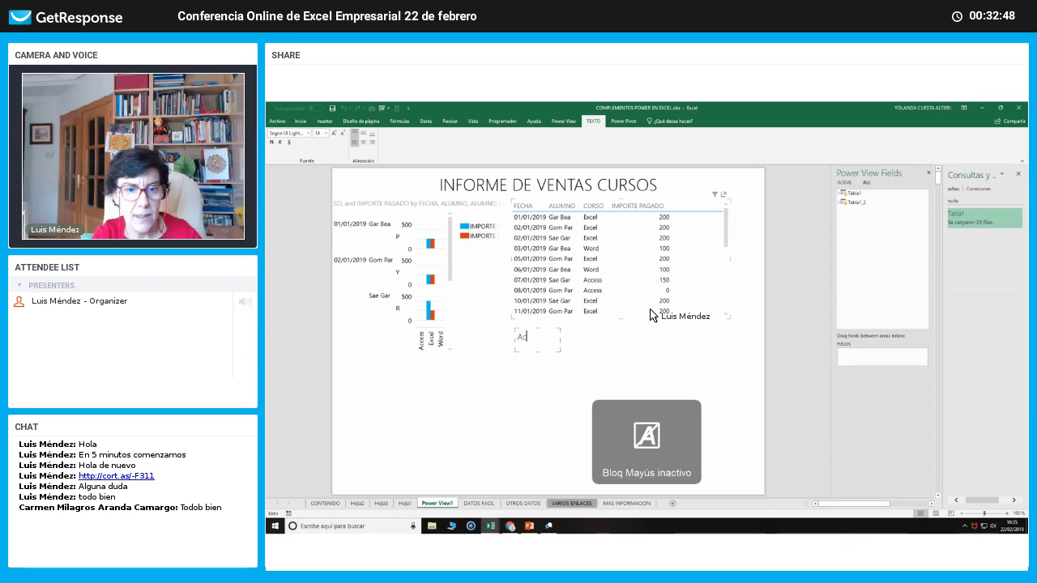
type("laración")
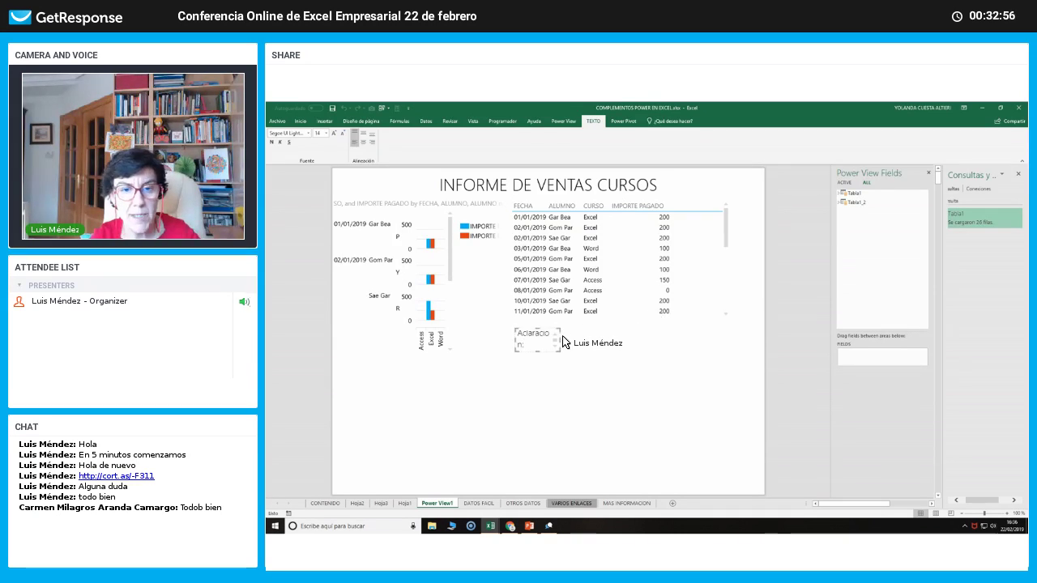
type(":")
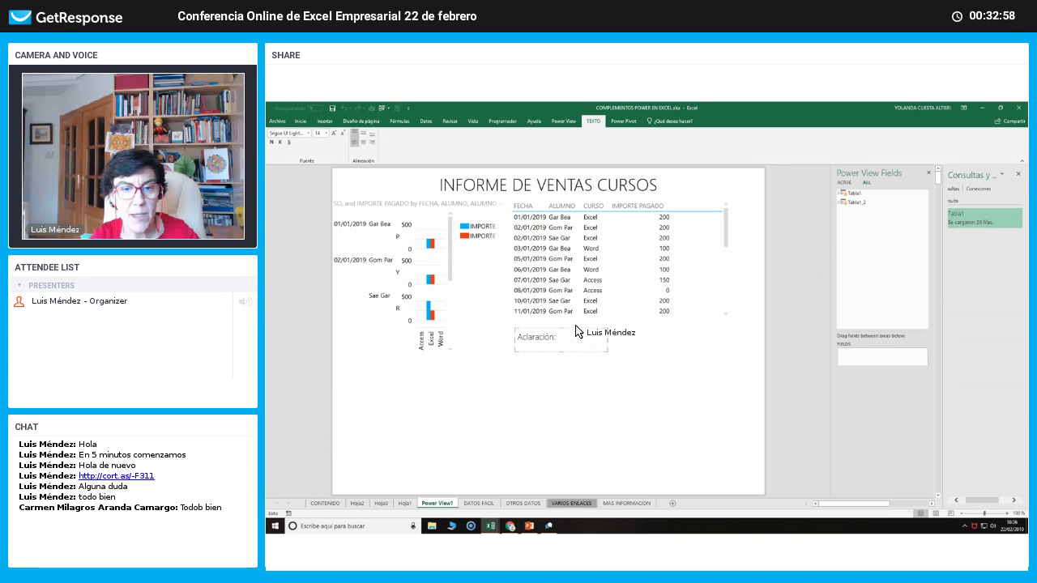
left_click_drag(545, 374, 375, 464)
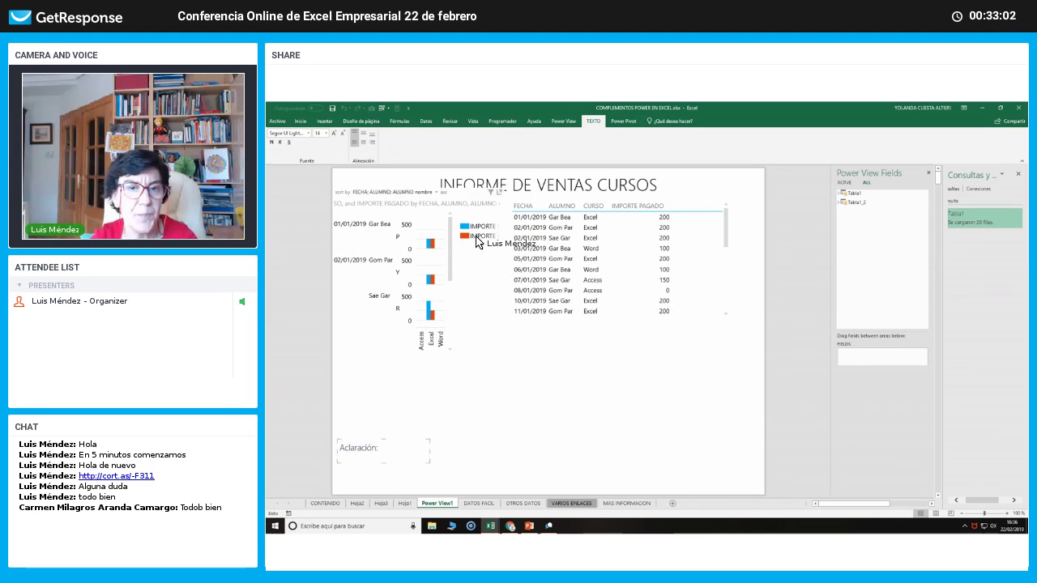
left_click(578, 369)
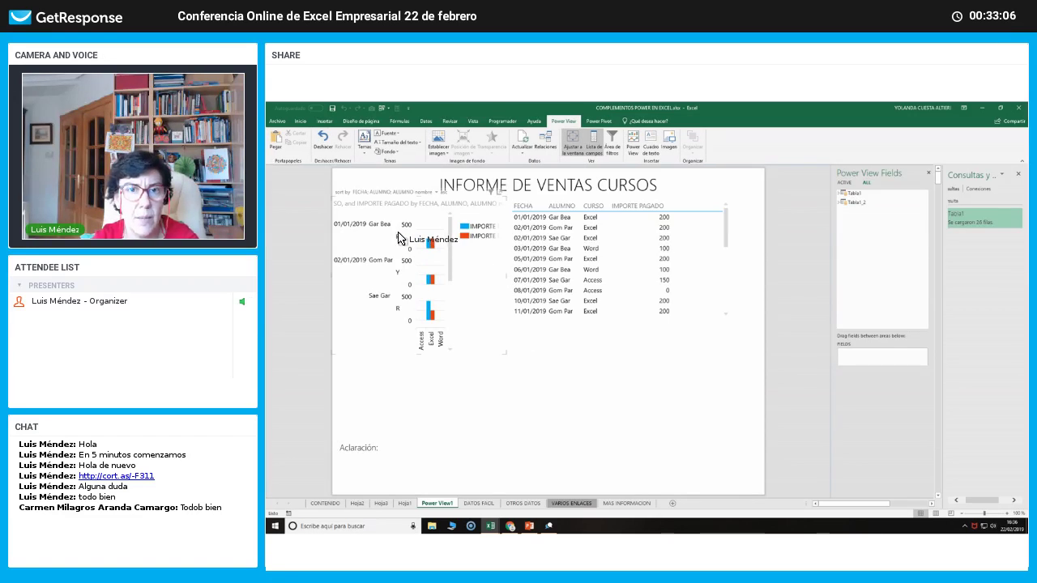
Browse the Hoja1 data, Hoja2 pivot table, Hoja3 pivot charts and report sheets, ending on Hoja1.
left_click(403, 503)
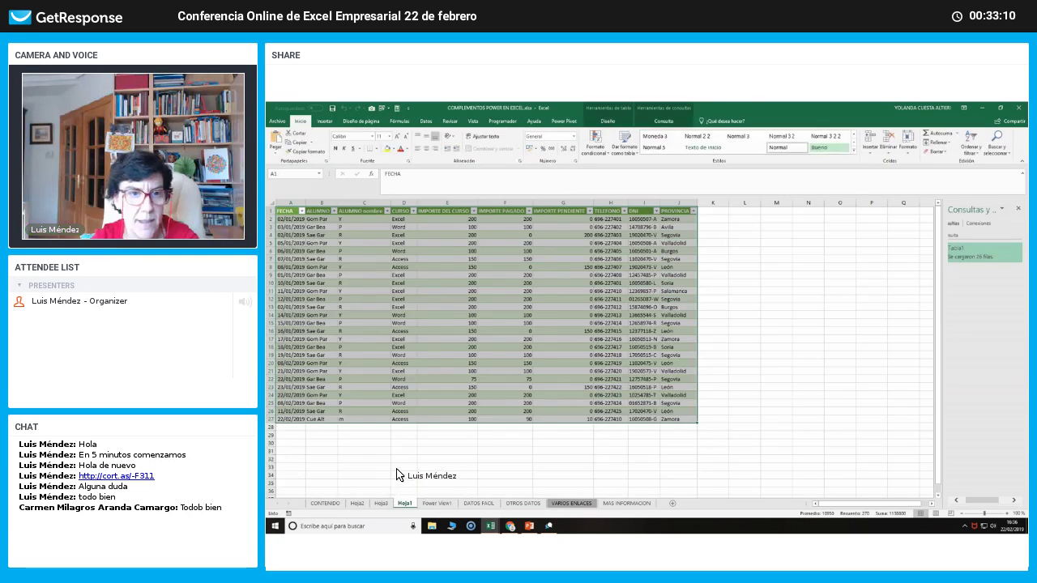
left_click(404, 475)
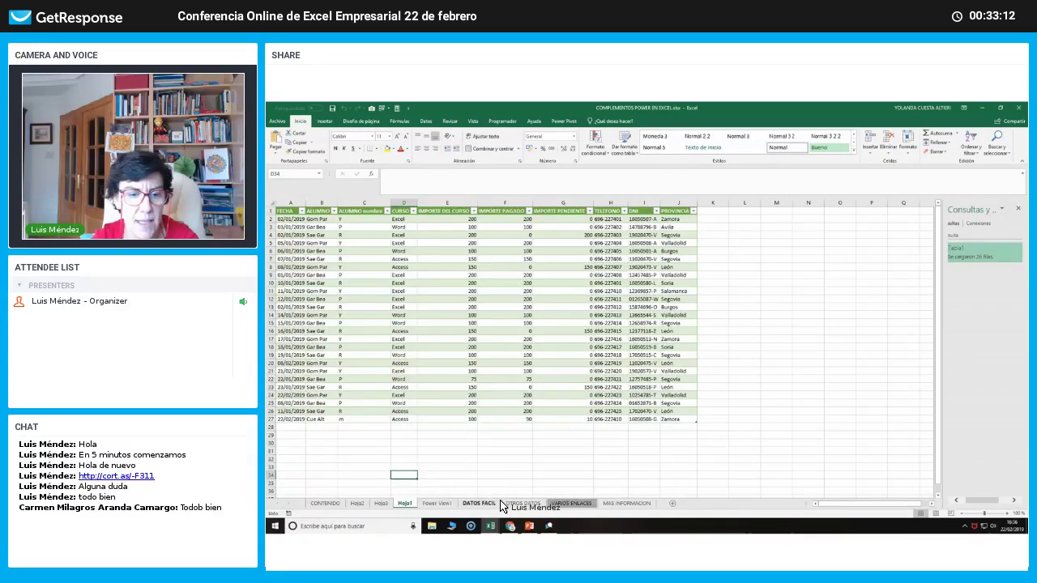
left_click(356, 503)
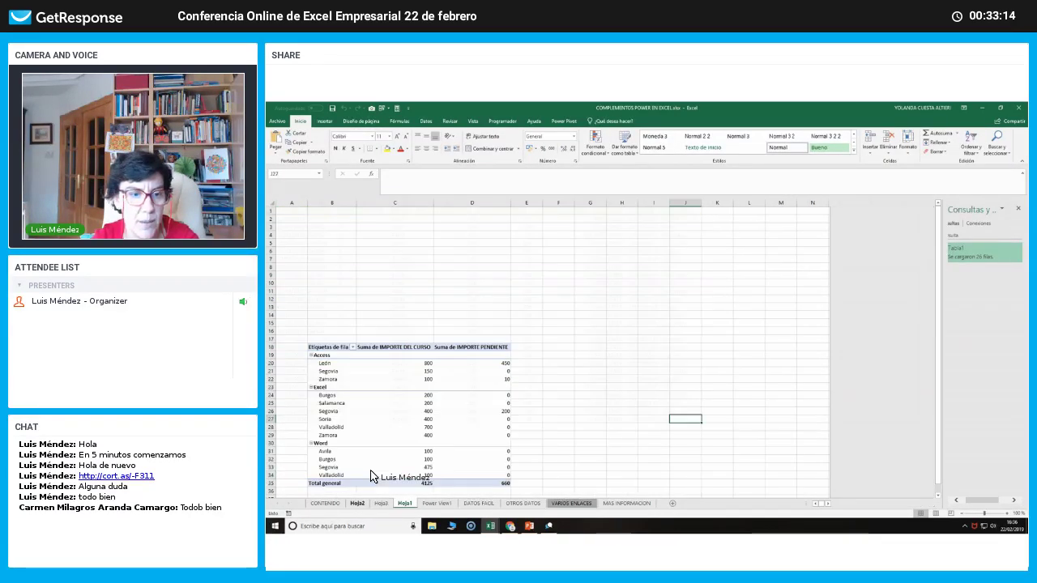
left_click(380, 503)
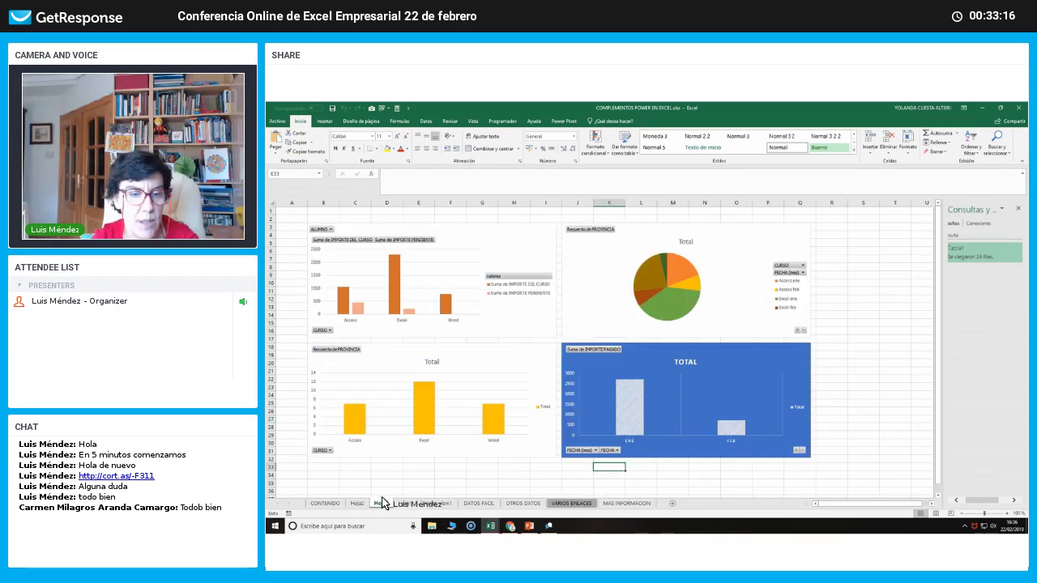
left_click(403, 503)
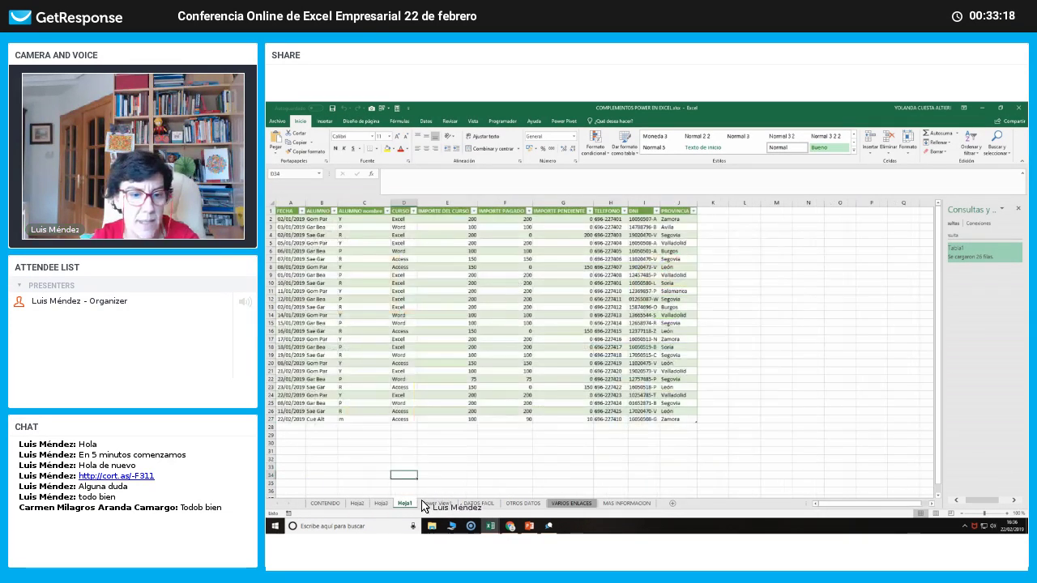
left_click(435, 503)
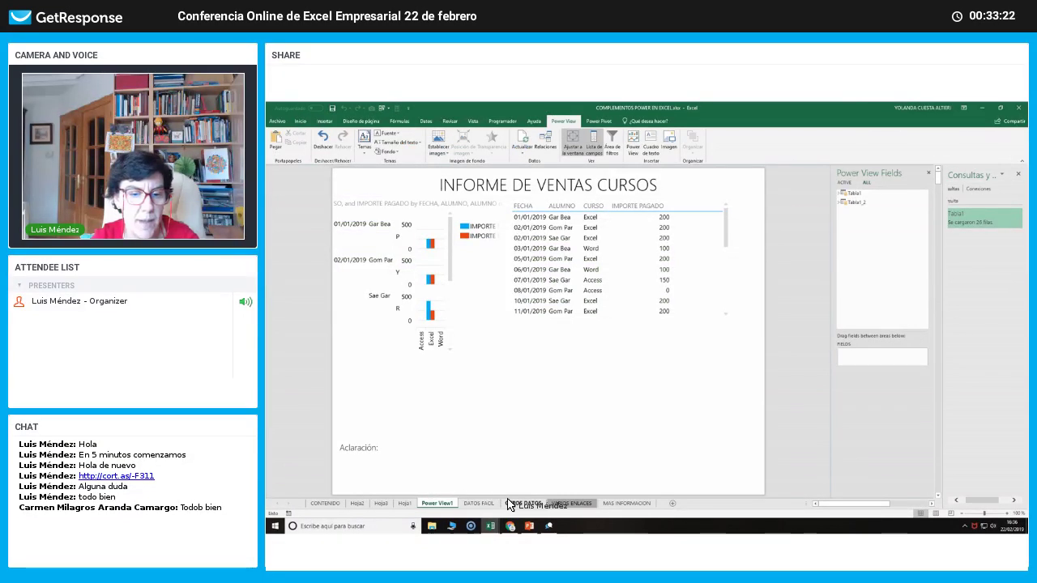
left_click(400, 503)
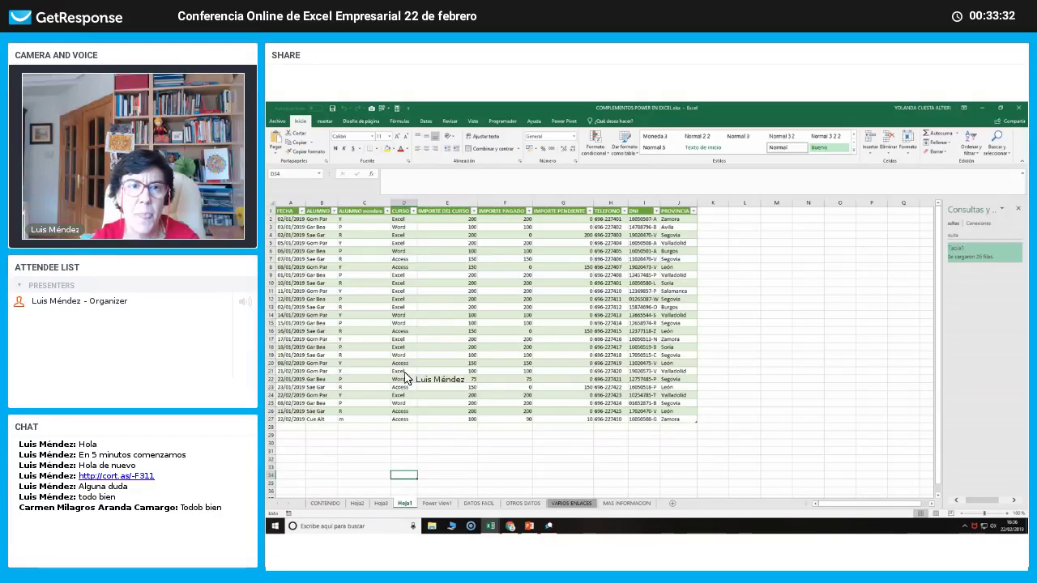
Look over the Datos and Insertar ribbons, then minimize Excel and close the Power Pivot window.
left_click(426, 122)
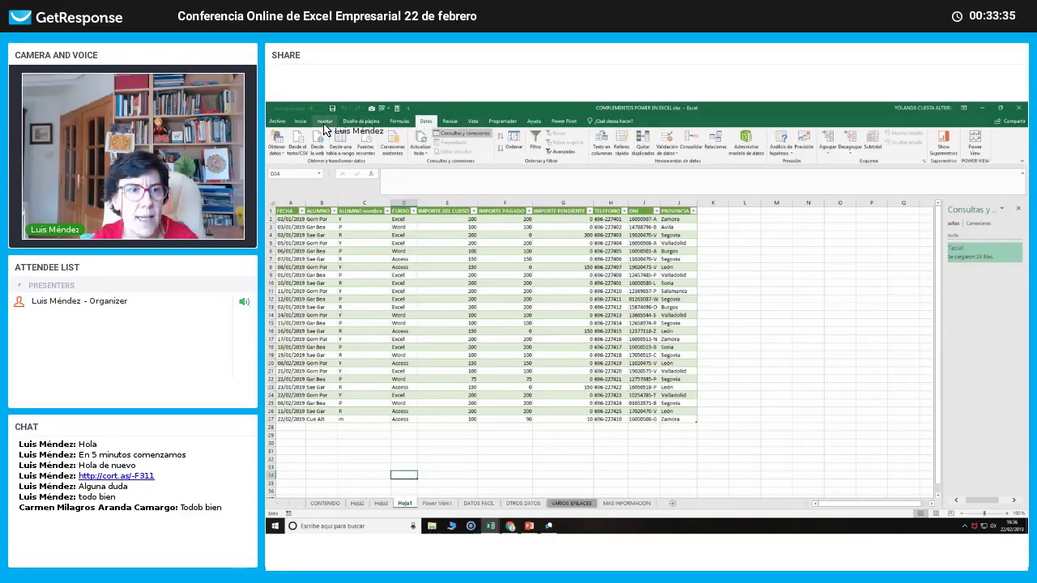
left_click(331, 122)
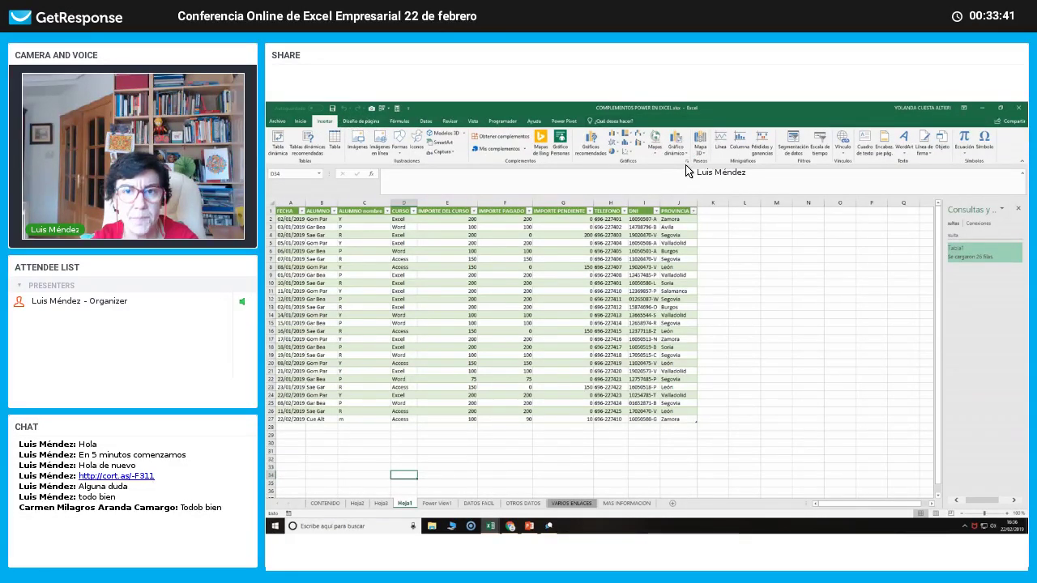
left_click(981, 105)
left_click(1018, 105)
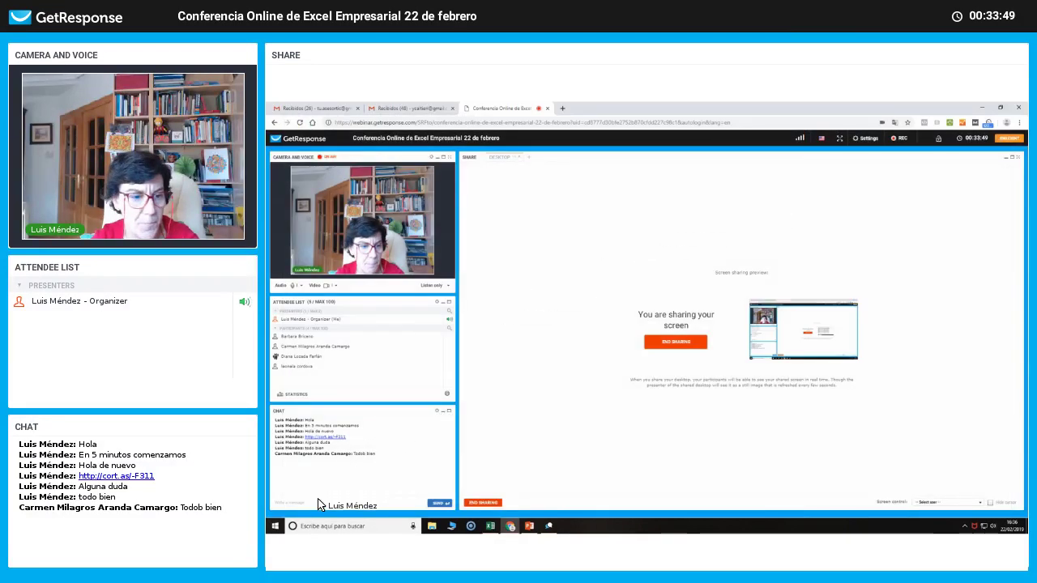
Send chat messages 'Conocias estas herramientas', '¿que version de Excel tienes' and 'Son de utilidad'.
left_click(317, 502)
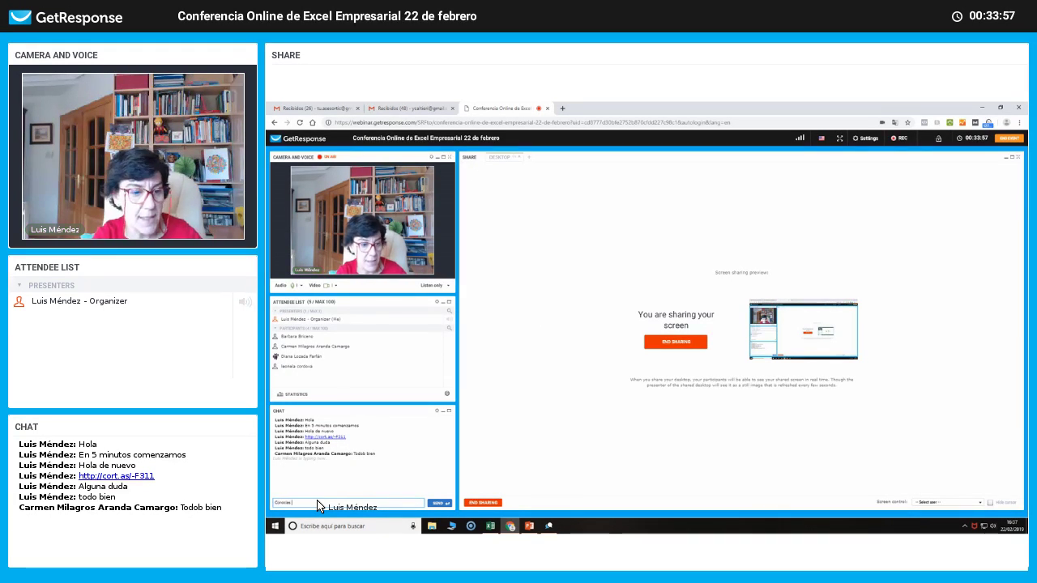
type("Conocias estas herra")
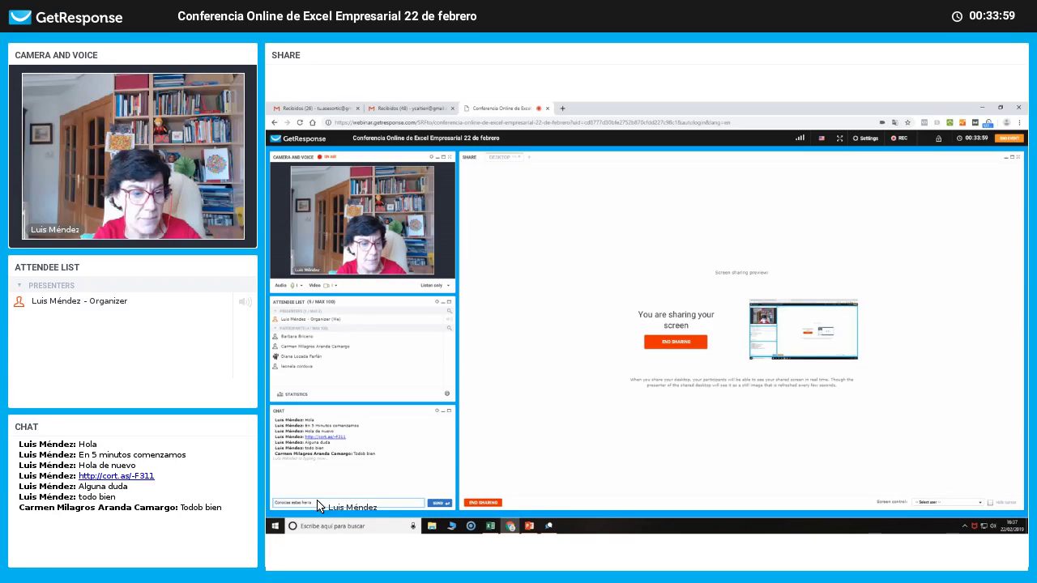
type("mientas")
key("Return")
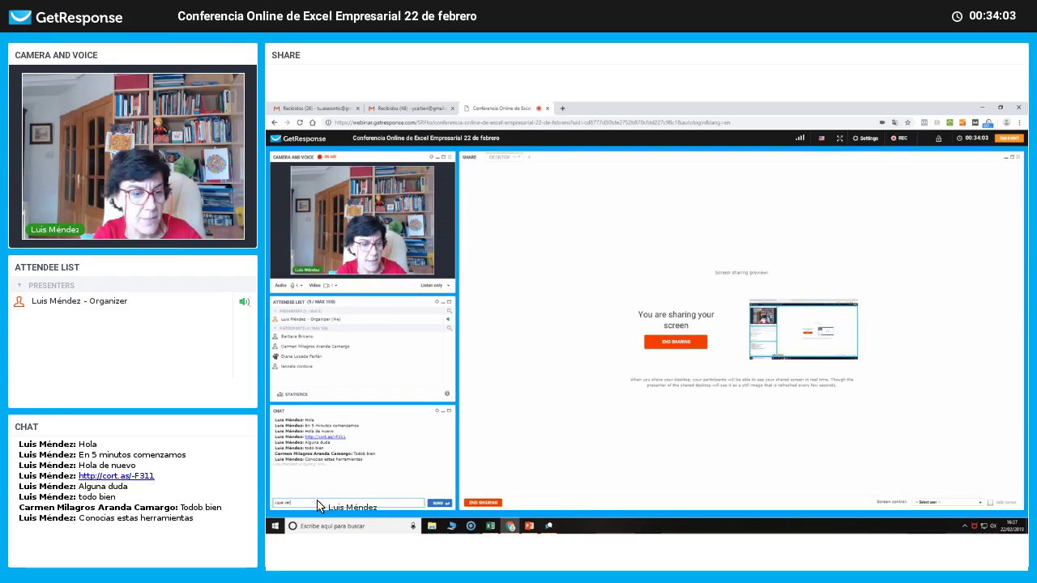
type("¿que version de E")
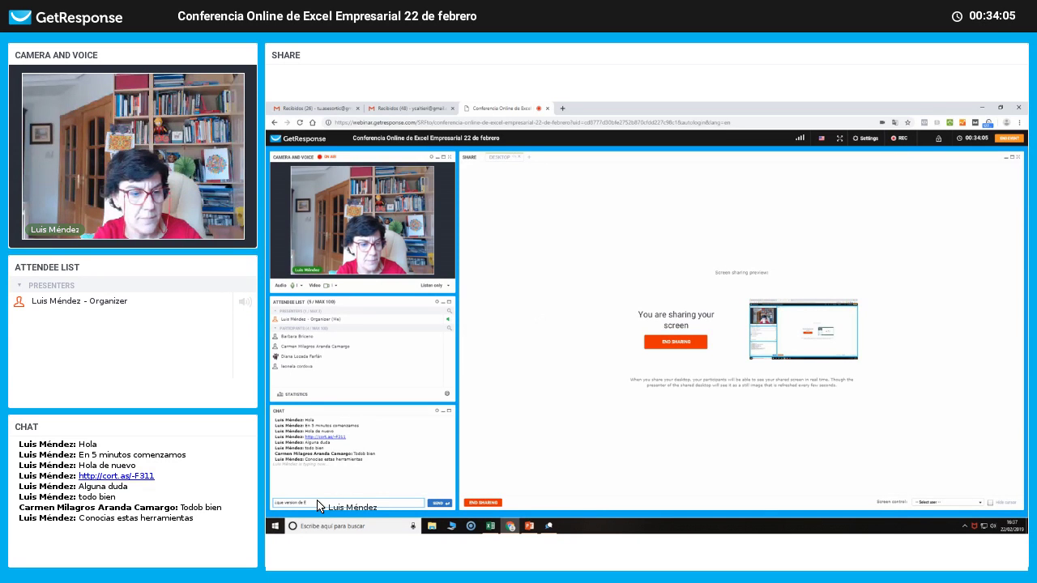
type("xcel tienes")
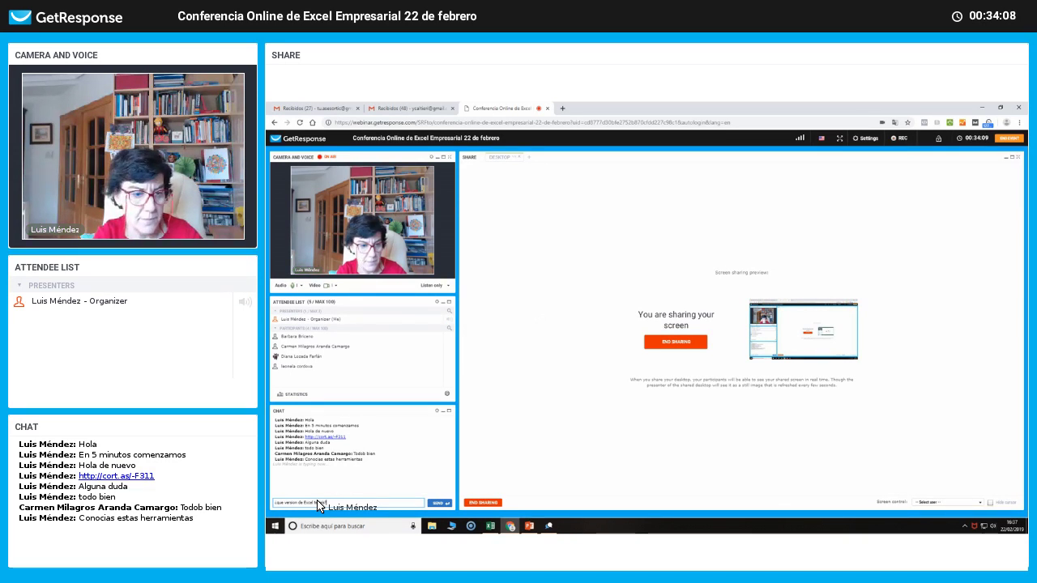
key("Return")
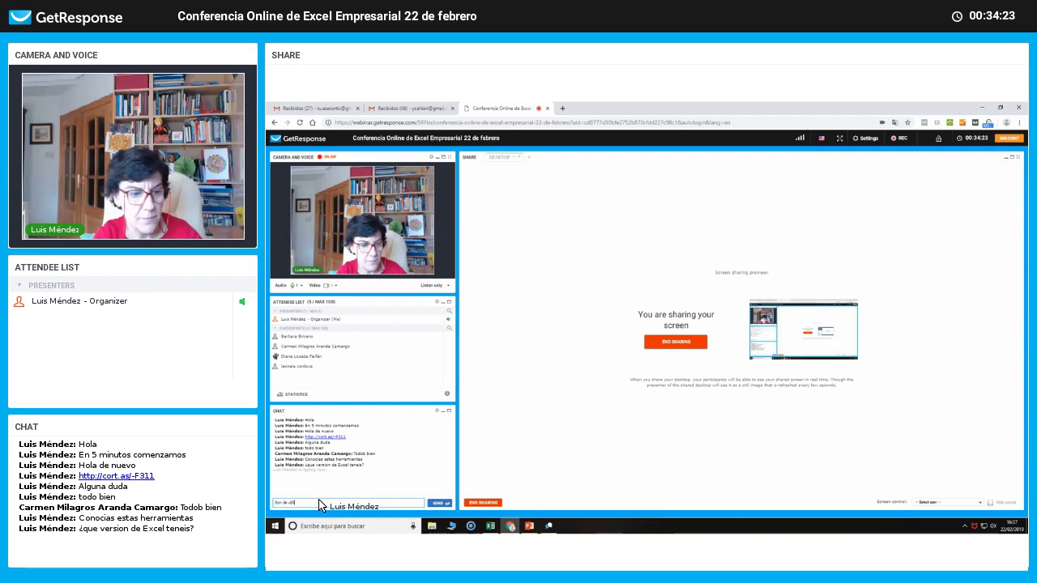
key("Return")
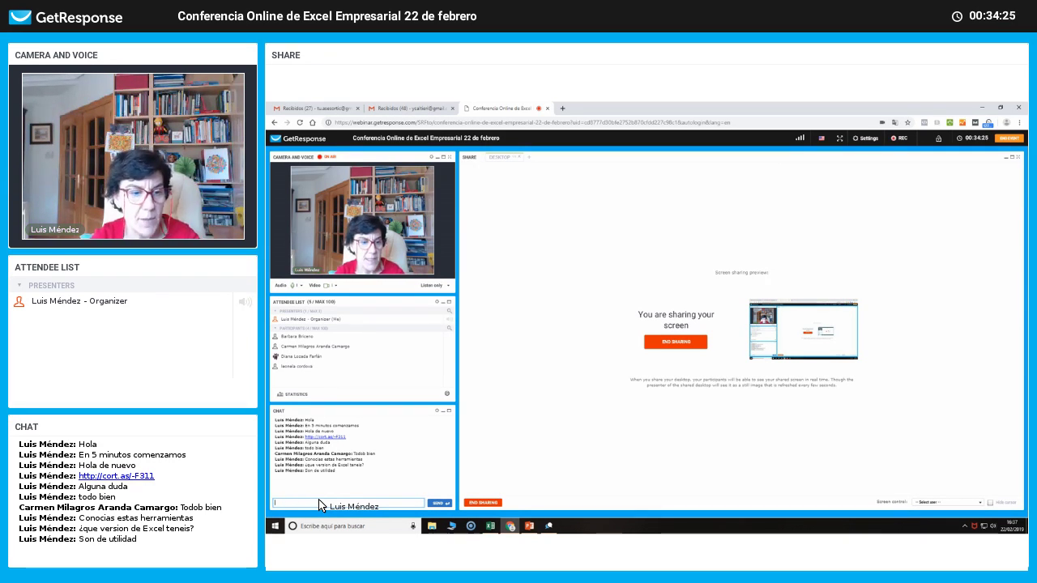
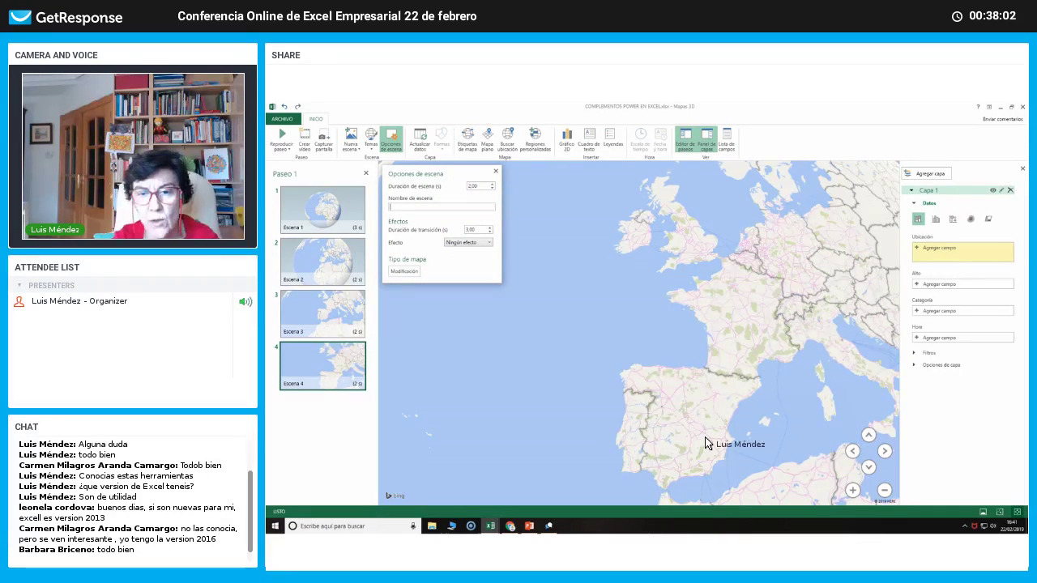
Close the Opciones de escena pane and play the tour full-screen with Reproducir paseo.
left_click(496, 170)
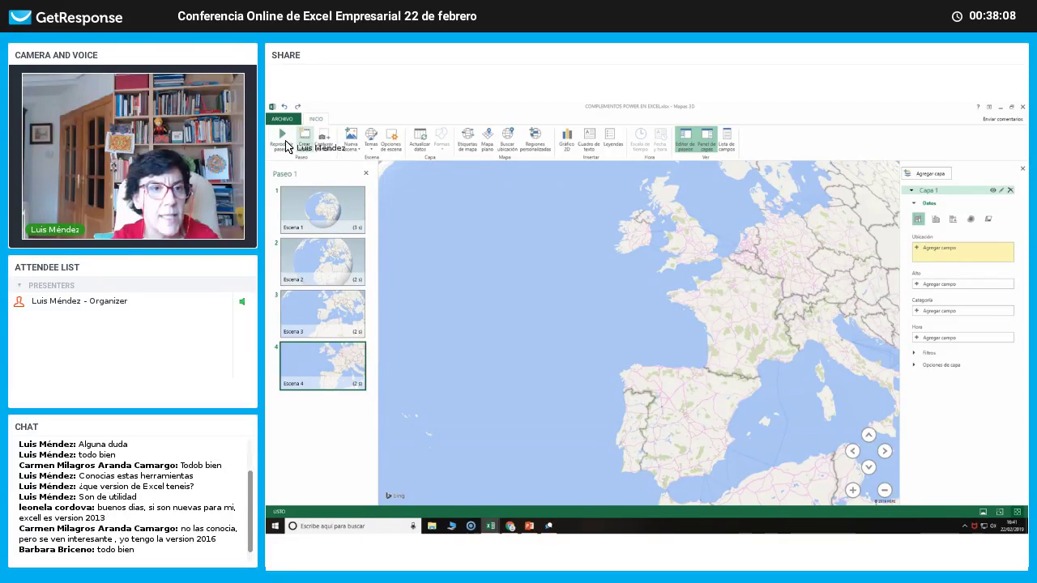
left_click(279, 139)
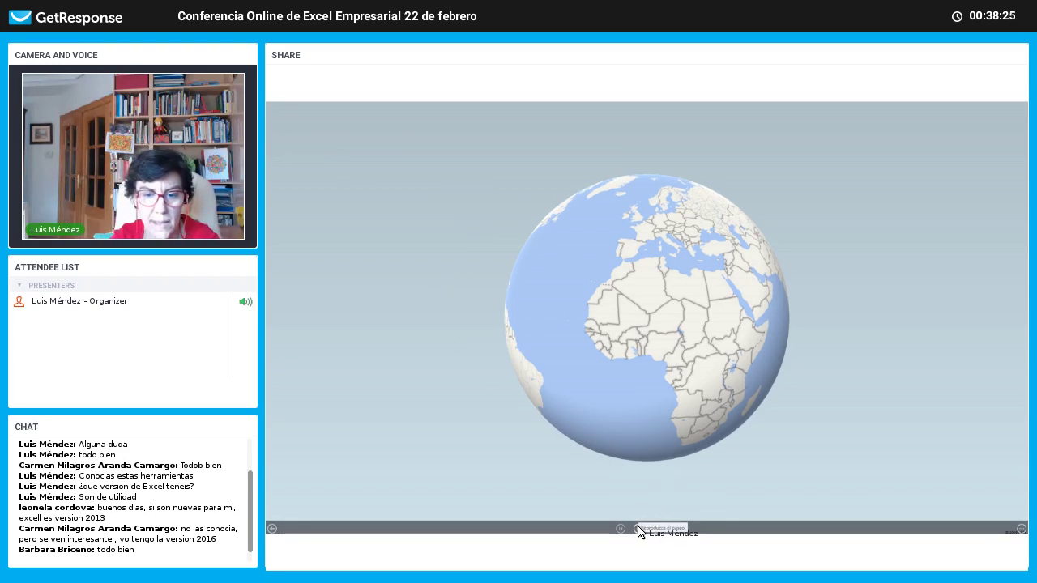
Pause and exit the tour, replay it from the globe to western Europe, then exit.
left_click(639, 529)
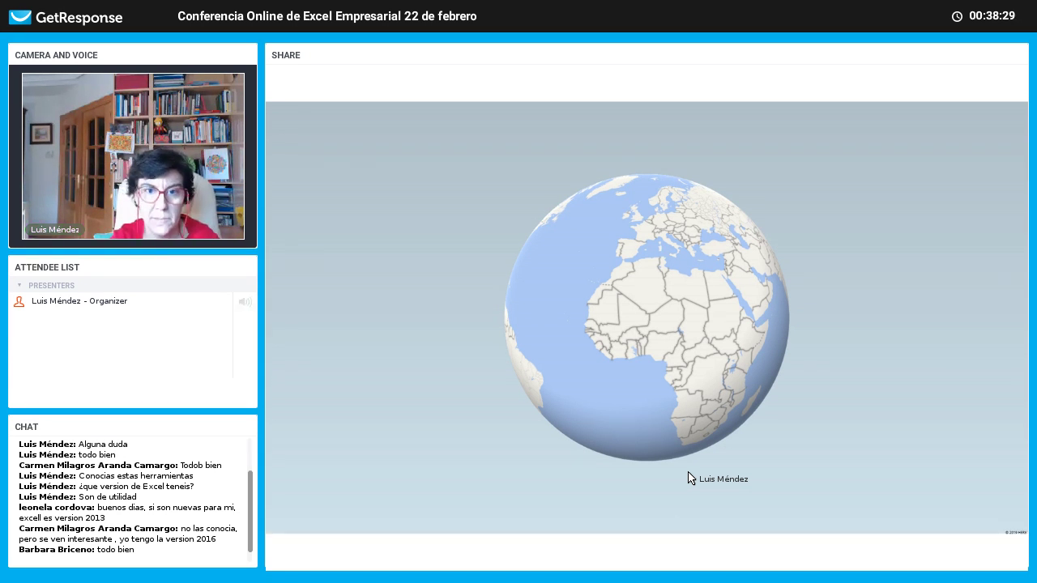
key("Escape")
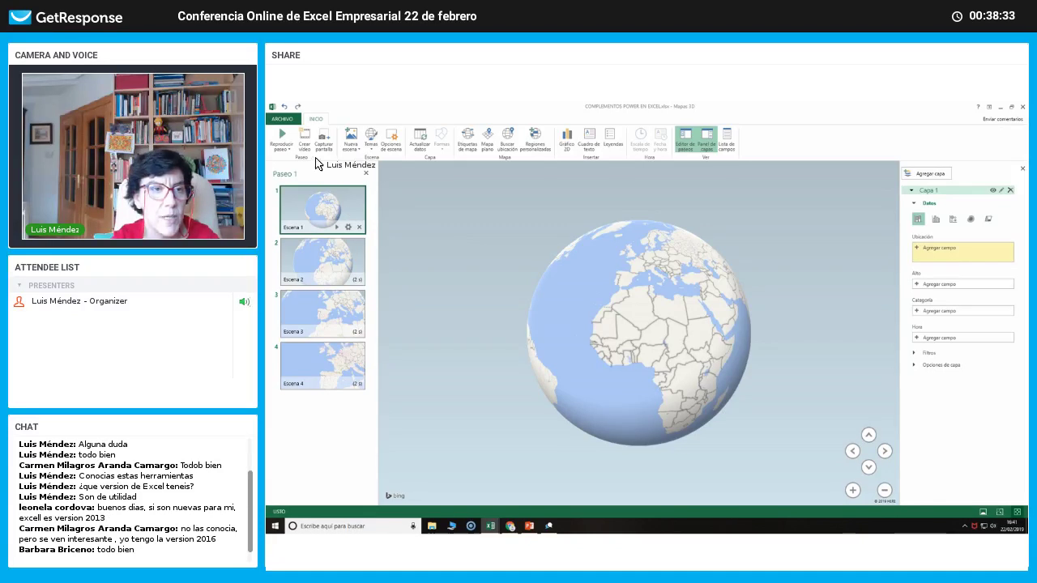
left_click(282, 141)
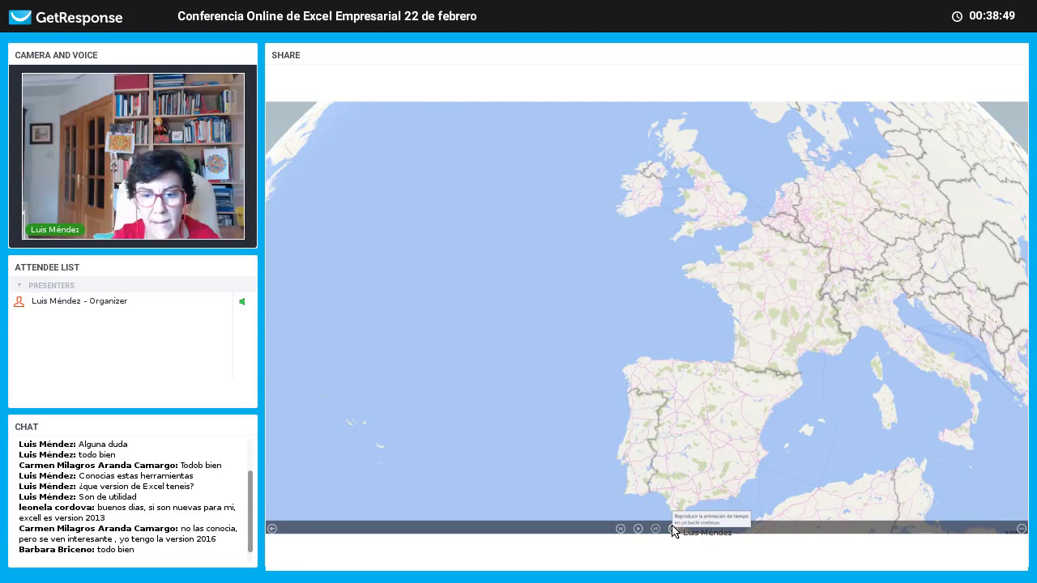
key("Escape")
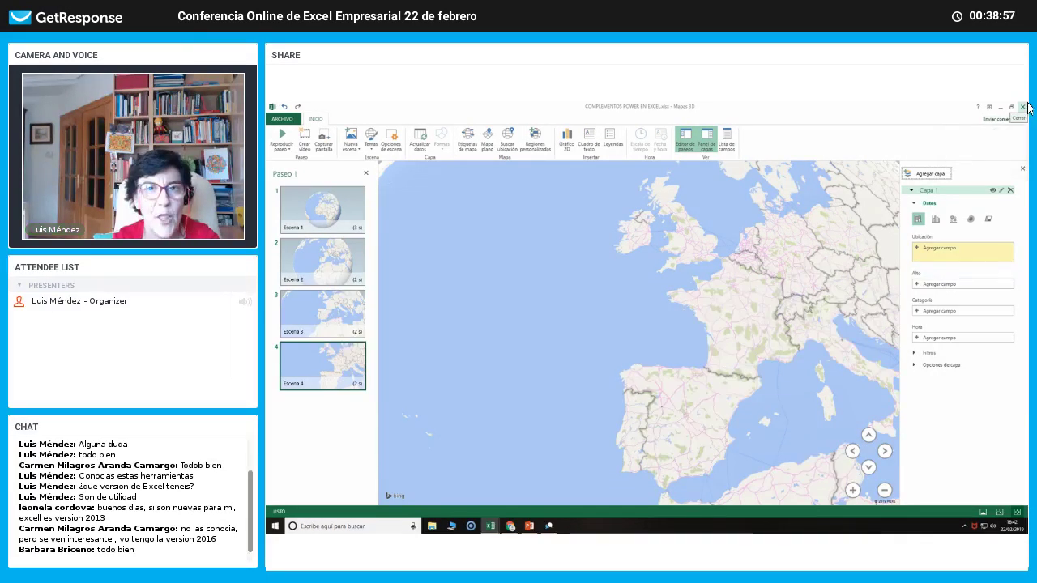
Close the 3D Maps window, then minimize Excel and the webinar browser window.
left_click(1023, 107)
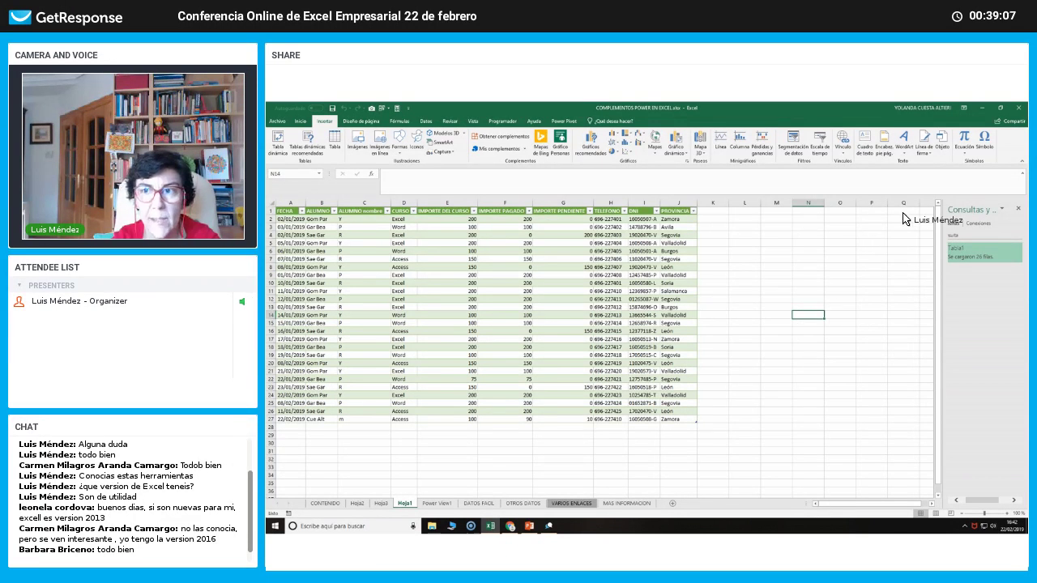
left_click(980, 107)
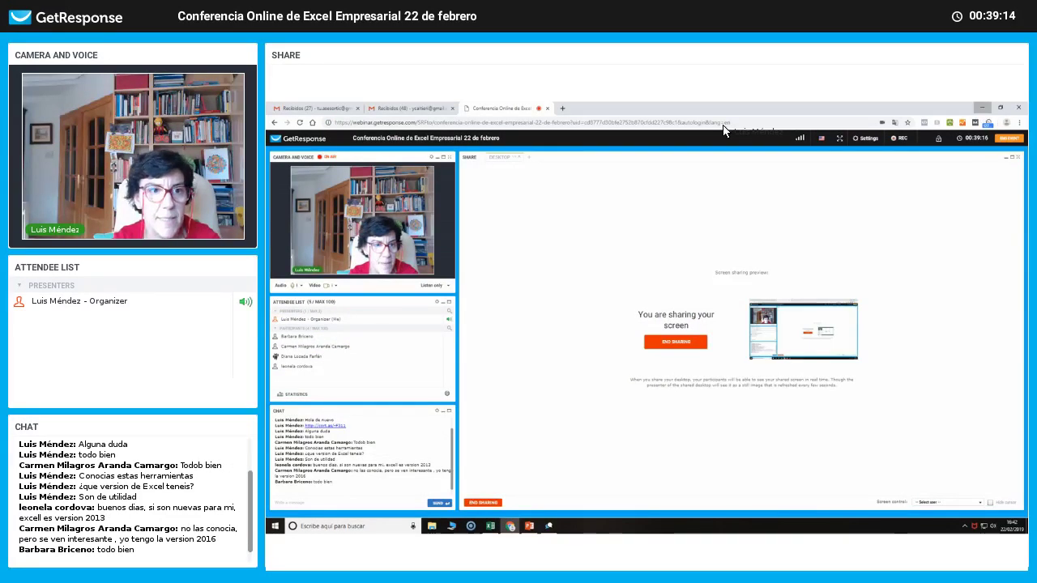
left_click(981, 107)
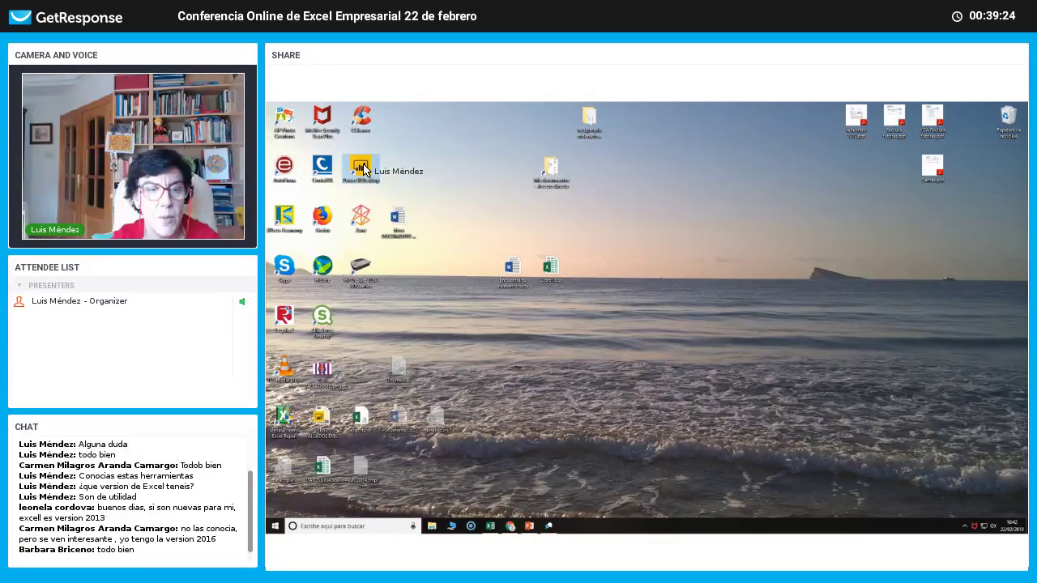
double_click(361, 168)
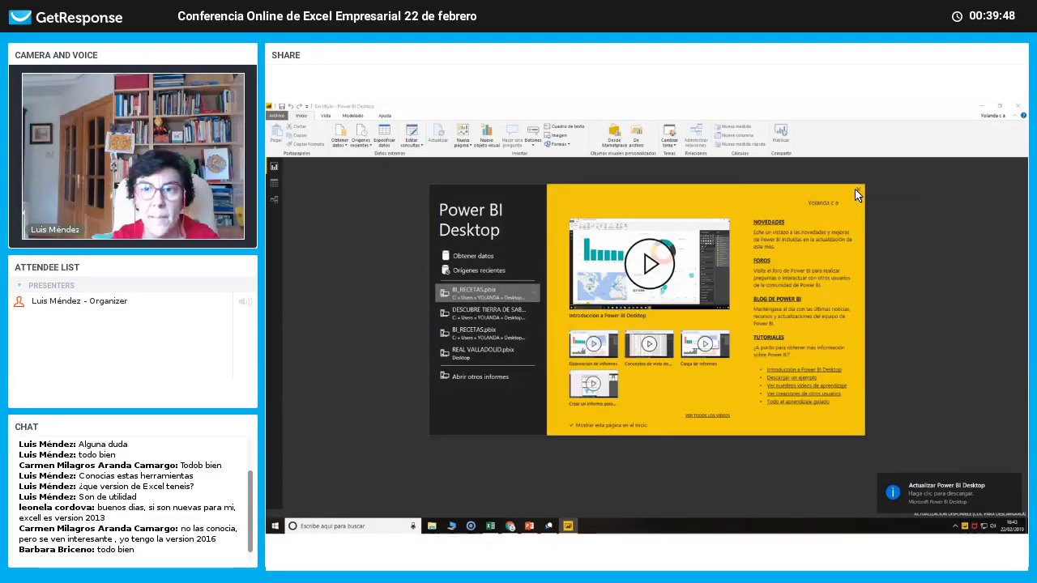
left_click(858, 195)
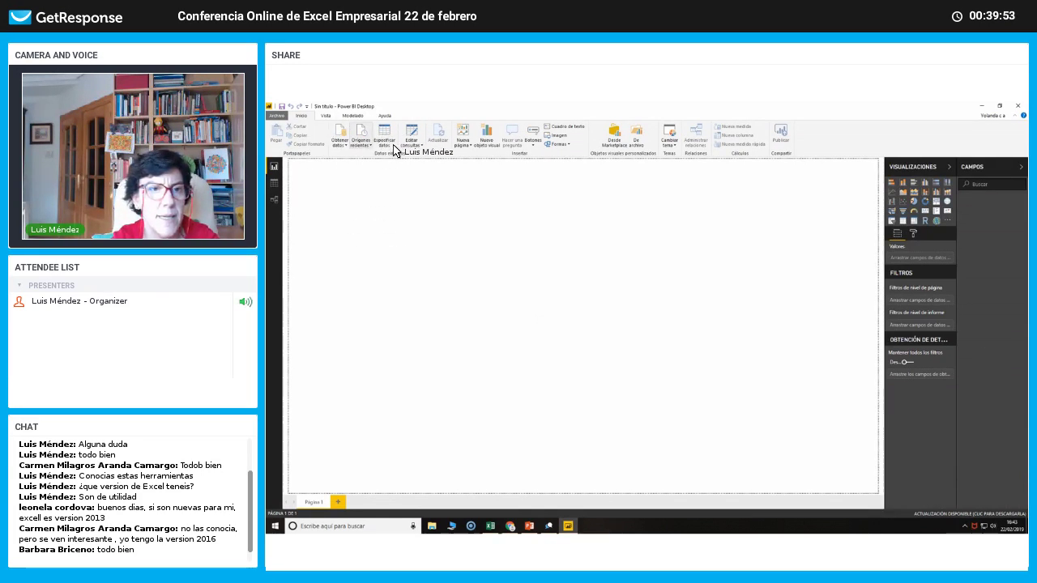
left_click(339, 138)
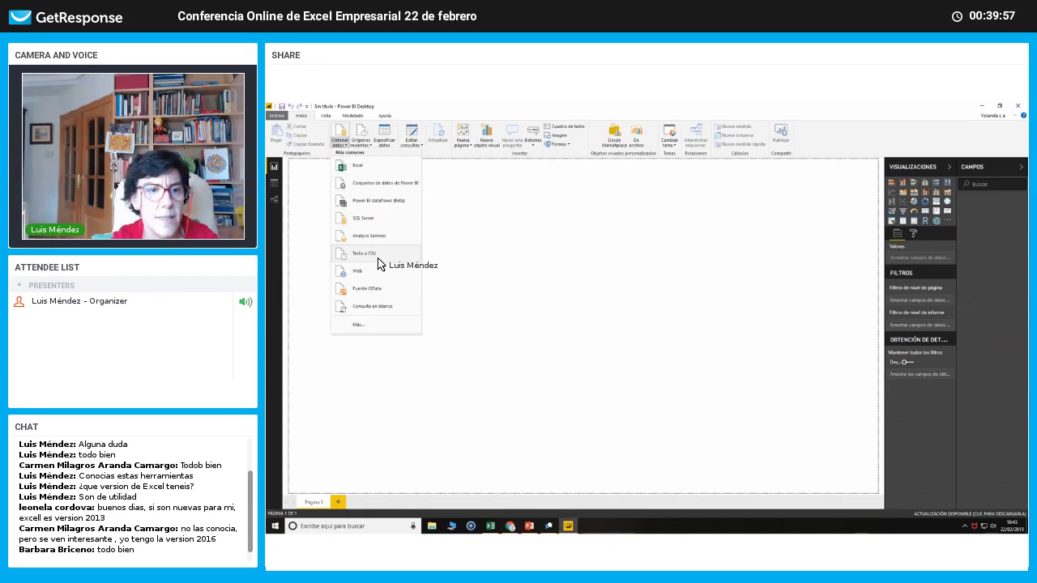
left_click(411, 147)
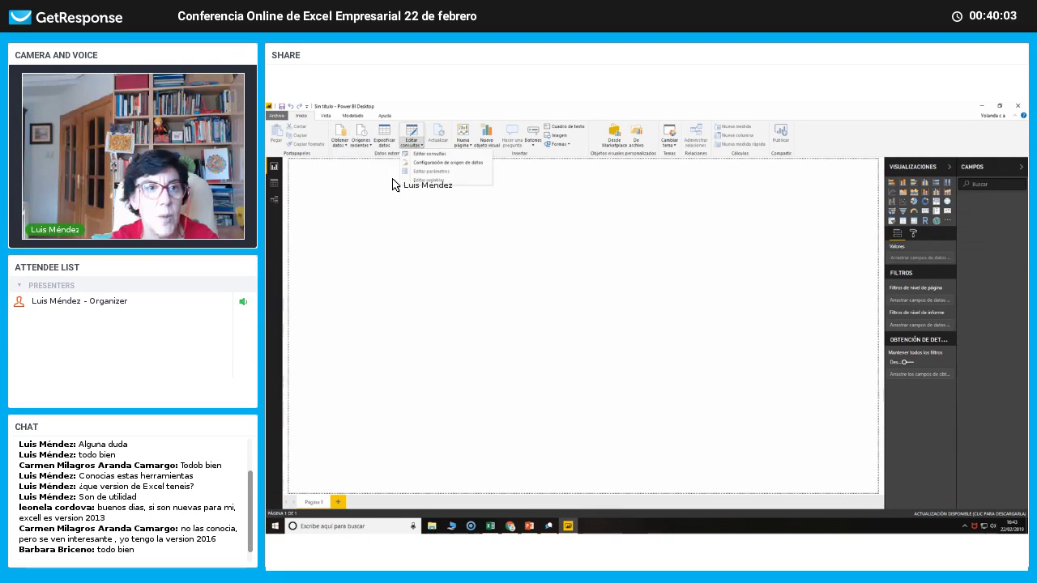
left_click(355, 117)
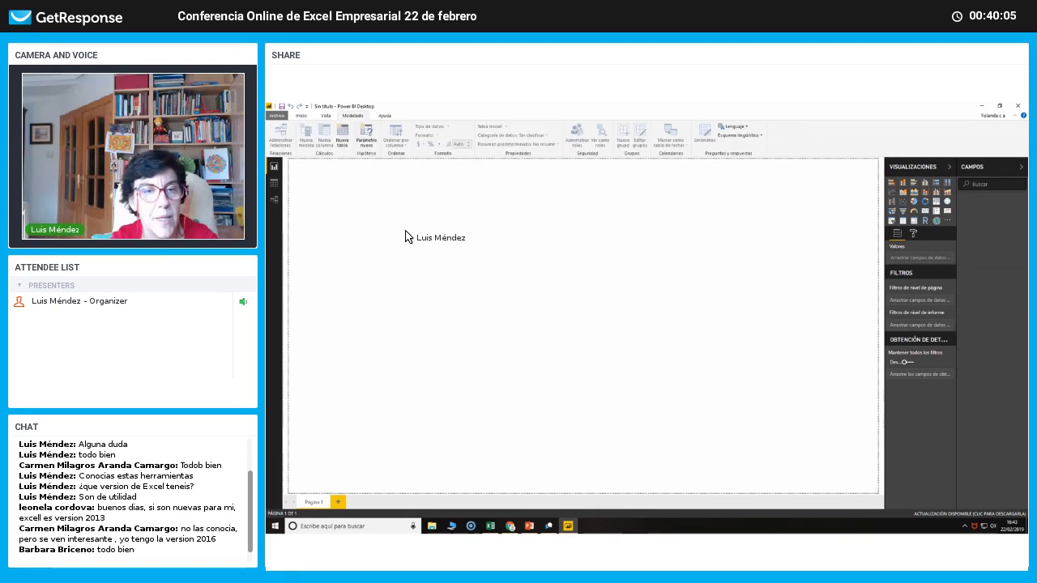
left_click(302, 117)
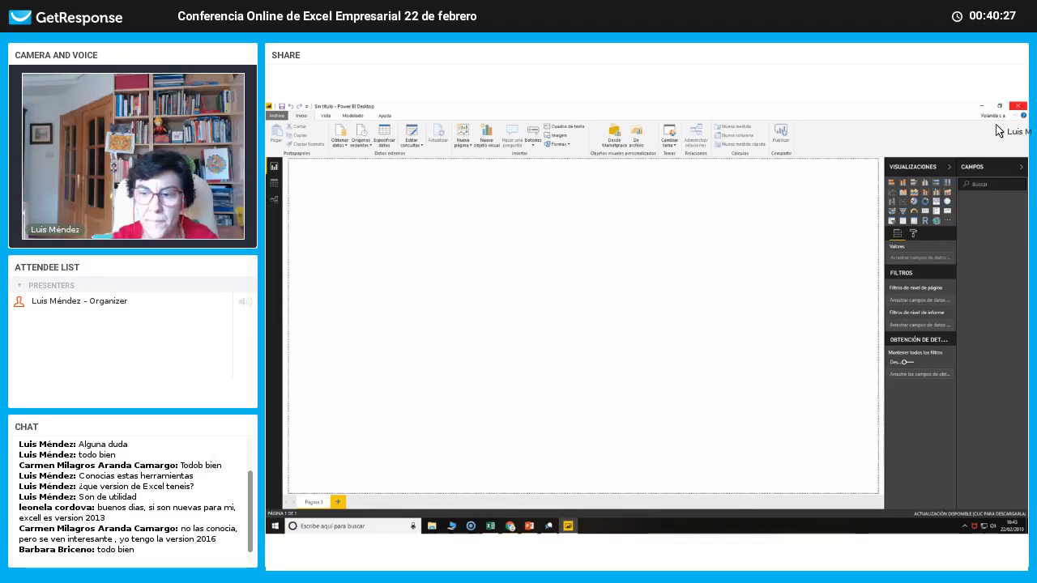
left_click(1018, 106)
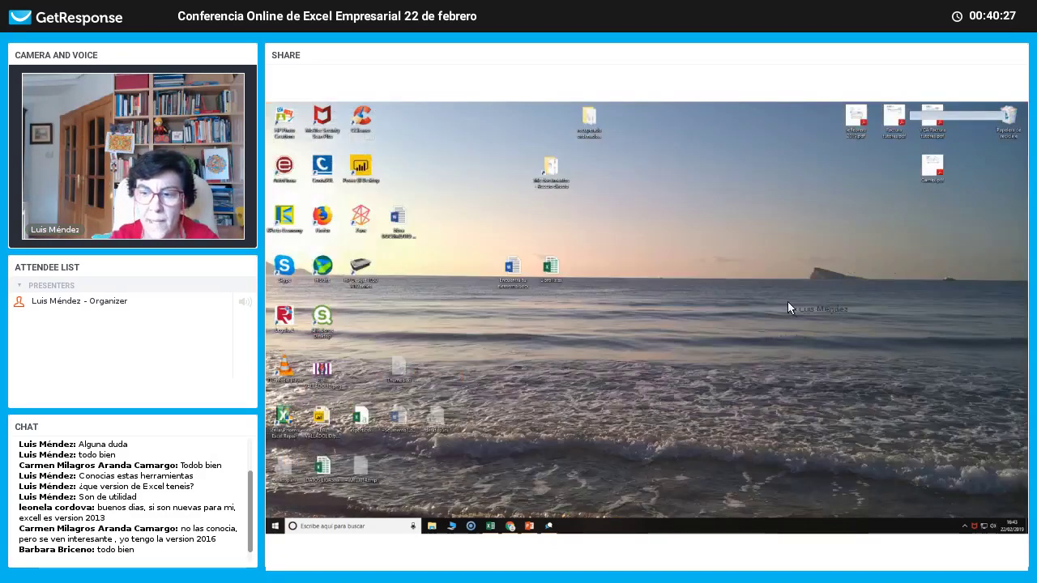
Return to Excel on the OTROS DATOS sheet and narrow the DESCUENTO APLIC column.
left_click(490, 528)
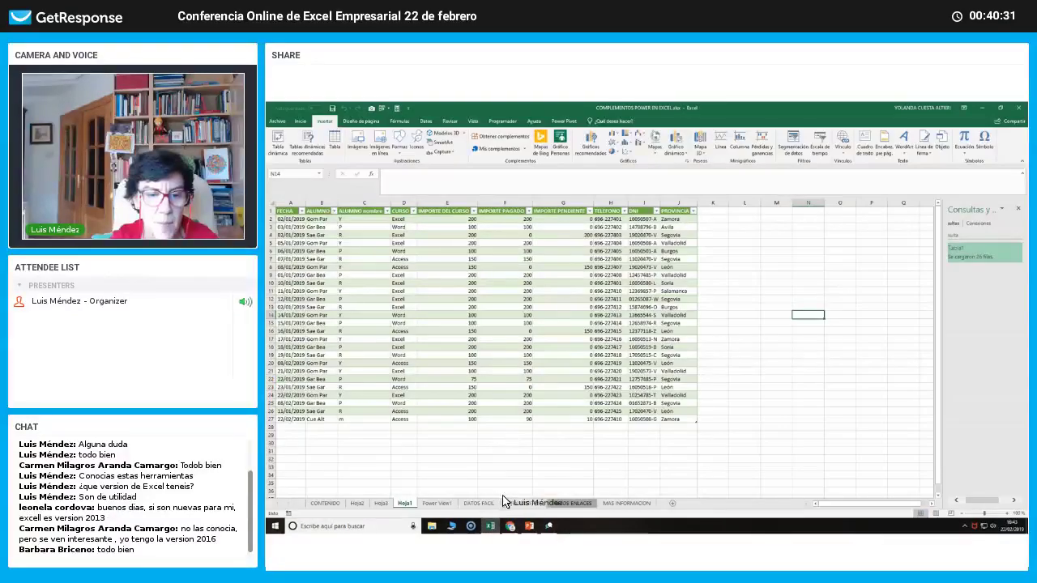
left_click(523, 503)
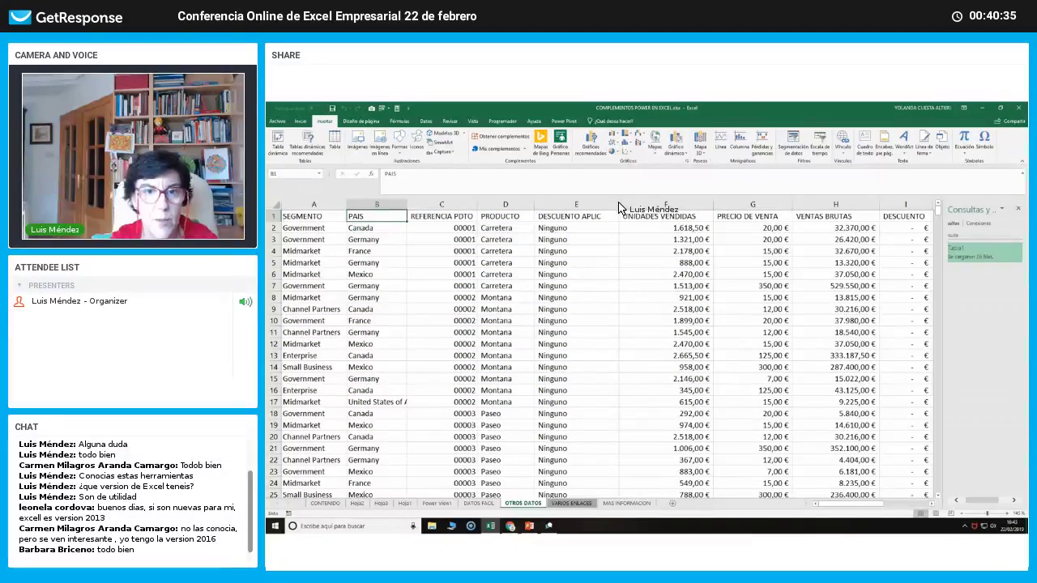
mouse_move(618, 207)
left_mouse_down()
mouse_move(597, 209)
mouse_move(604, 216)
left_mouse_up()
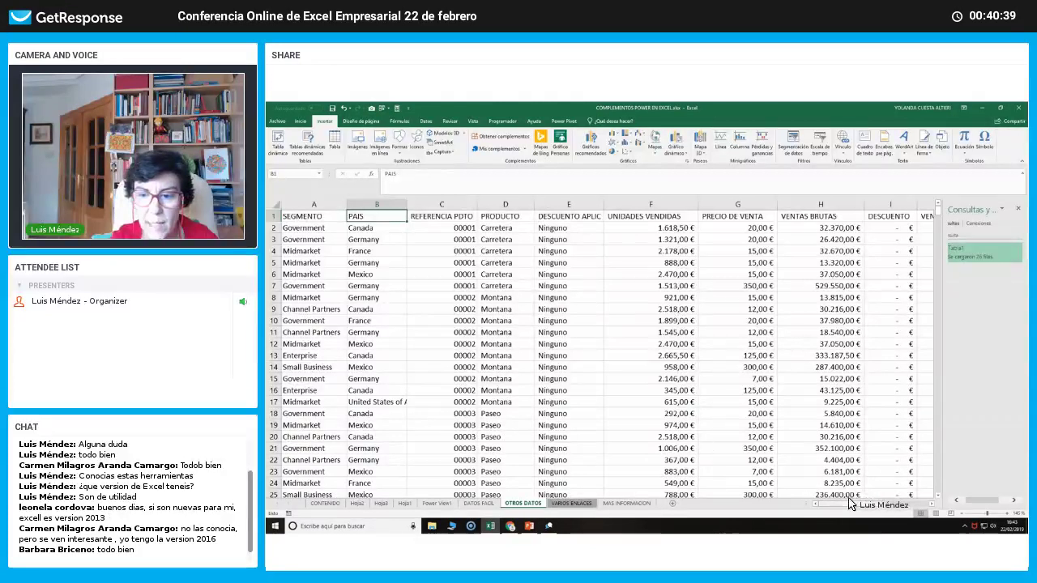
left_click_drag(850, 503, 940, 504)
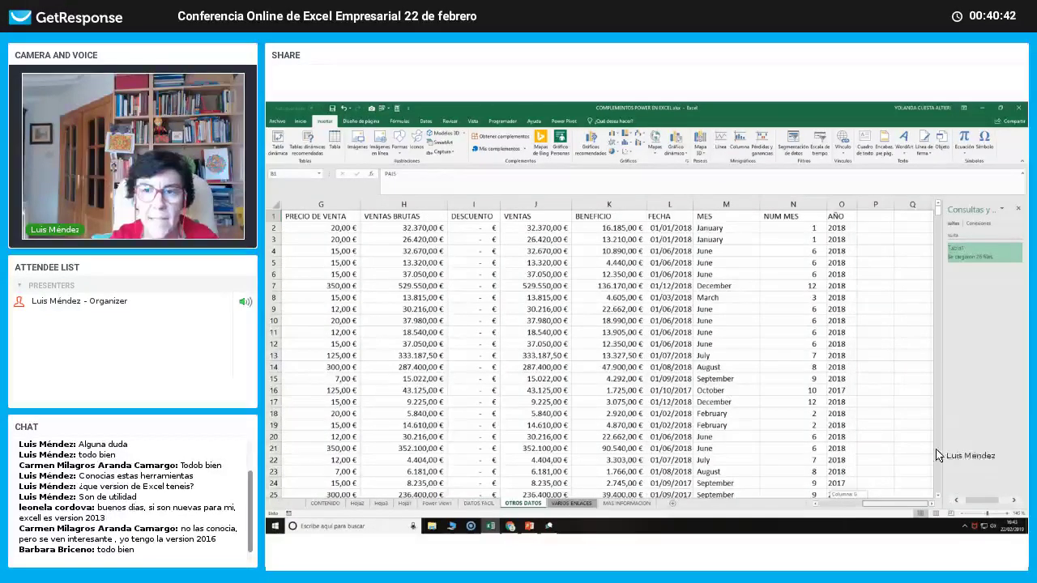
Clear the NUM MES column and delete columns N and O from the sheet.
left_click(786, 206)
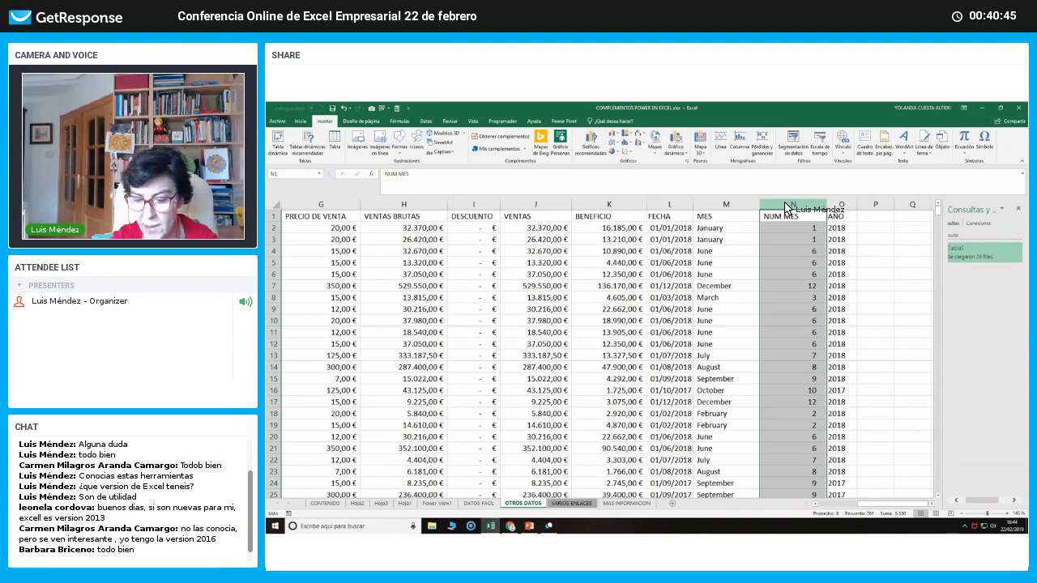
key("Delete")
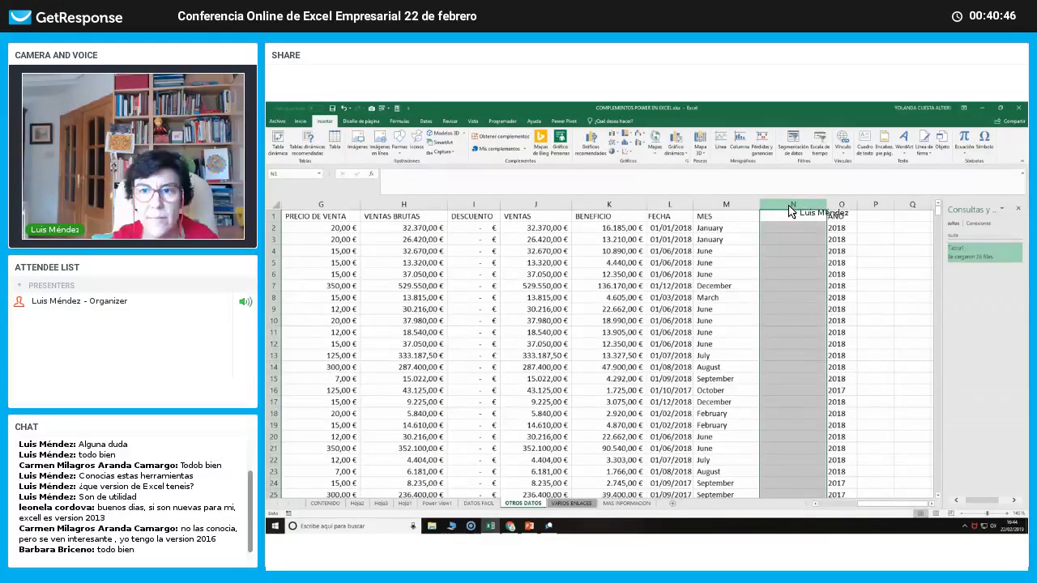
left_click_drag(729, 207, 830, 230)
left_click(794, 227)
right_click(818, 235)
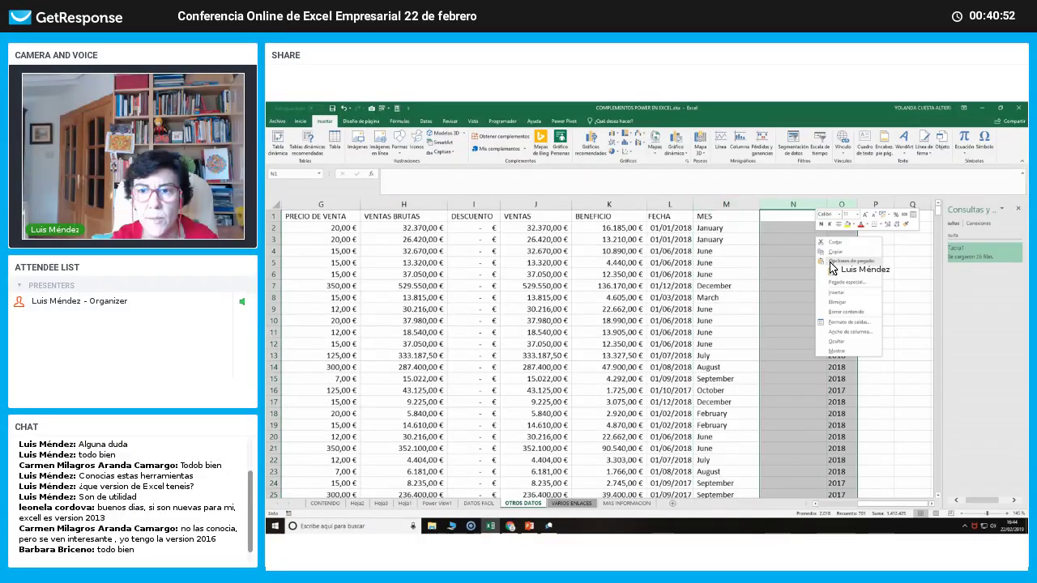
left_click(835, 301)
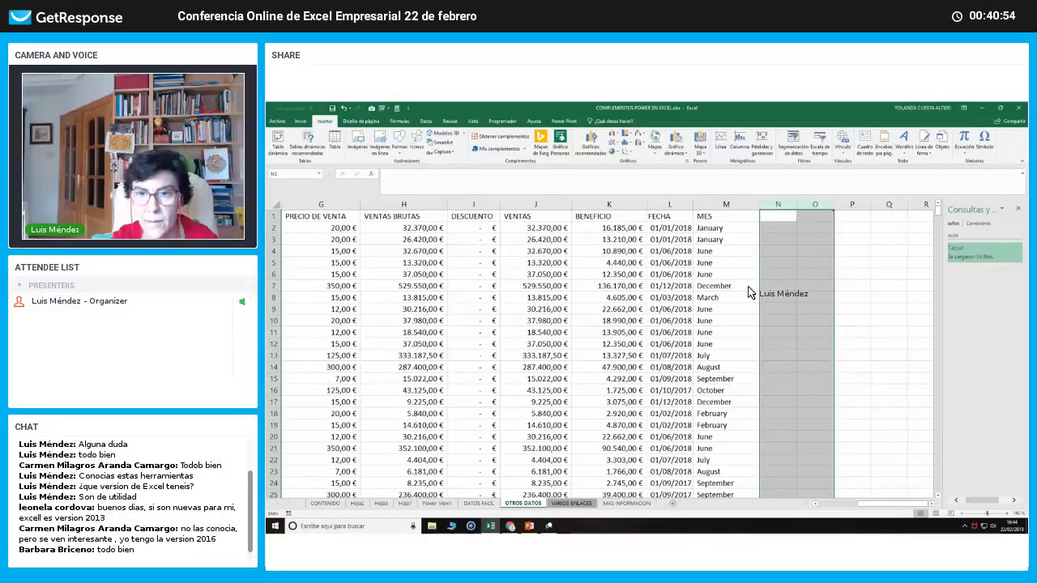
left_click(746, 290)
key("Left")
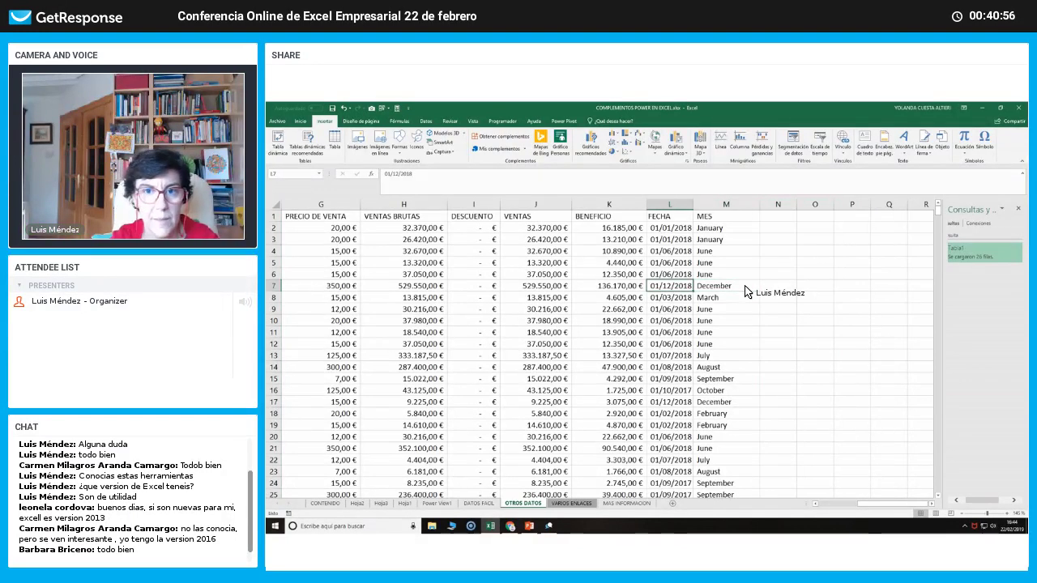
key("Home")
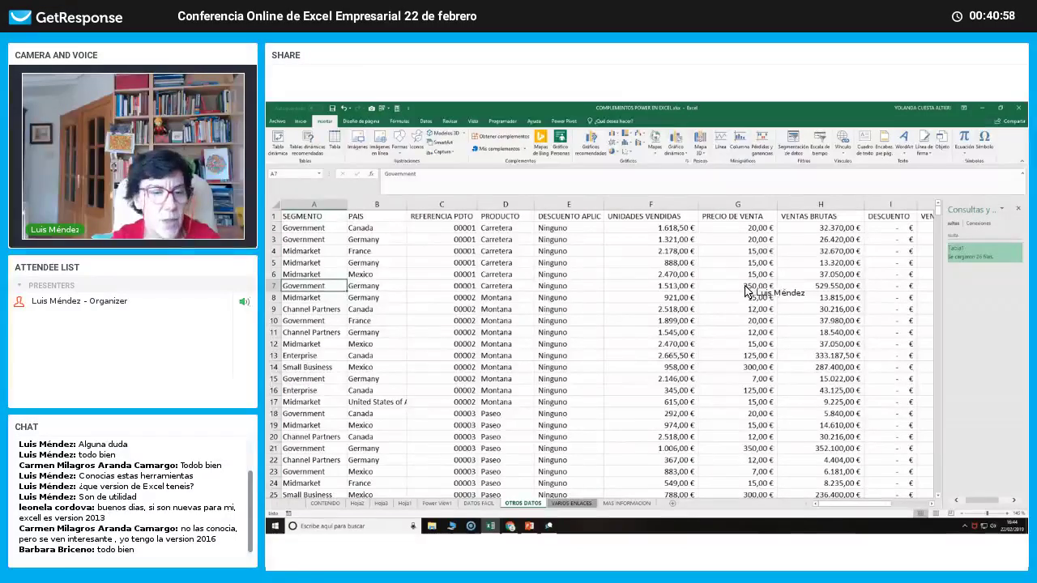
Scroll down to confirm the sales data ends at row 701, then return to the top.
scroll(659, 346, "down", 8)
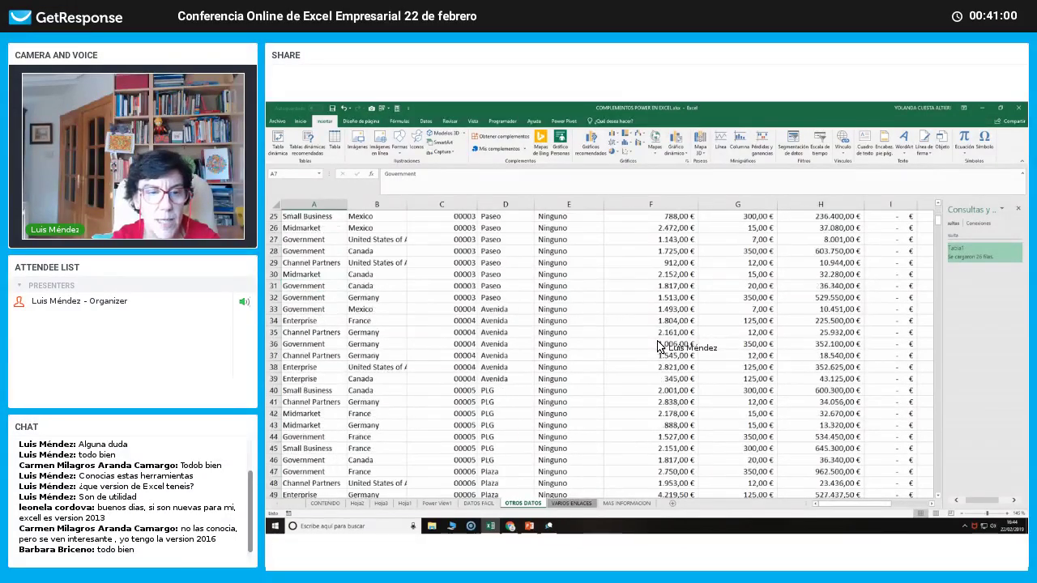
scroll(659, 346, "down", 20)
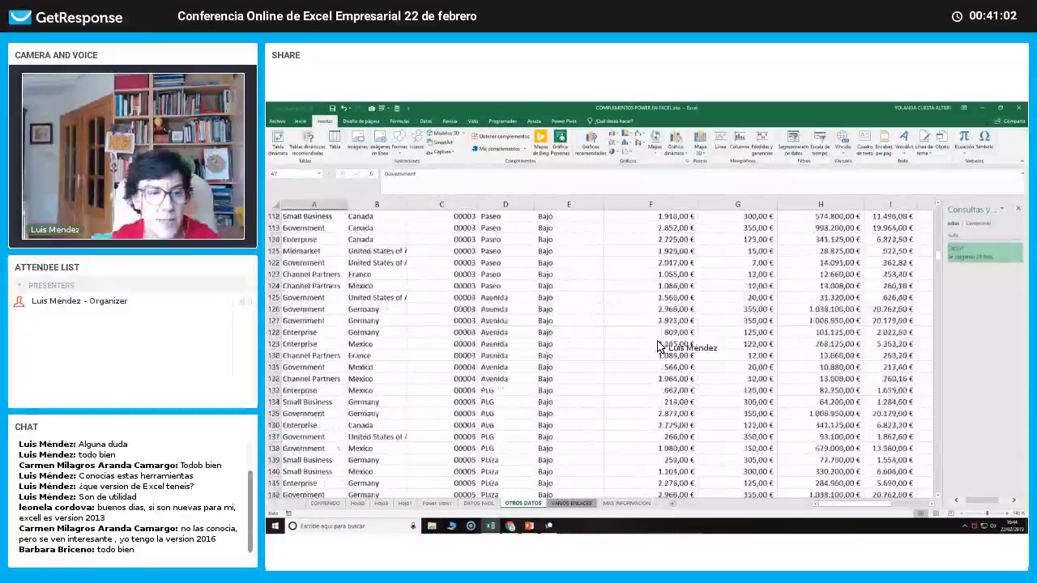
scroll(658, 346, "down", 20)
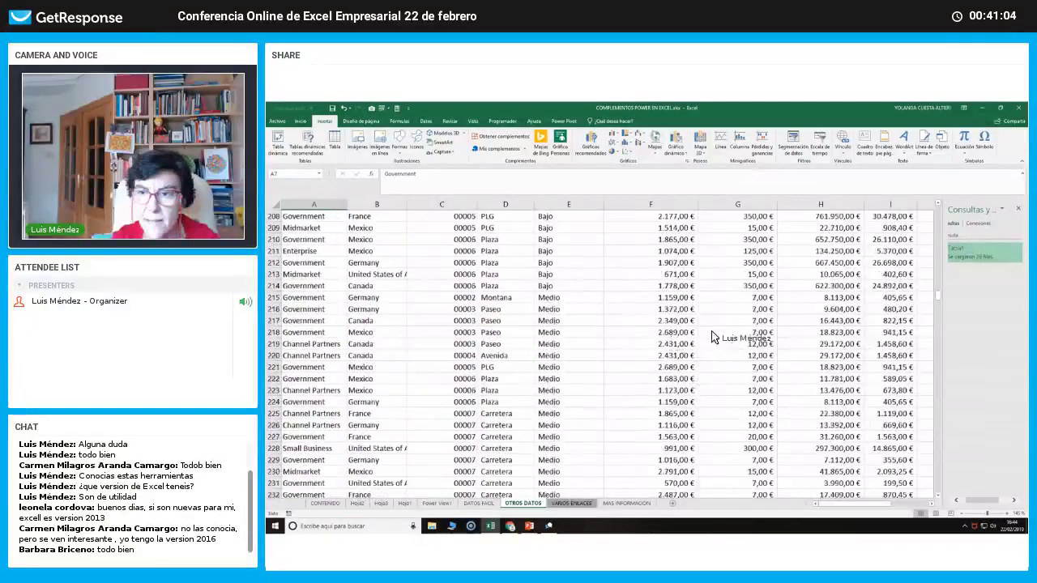
scroll(713, 337, "down", 9)
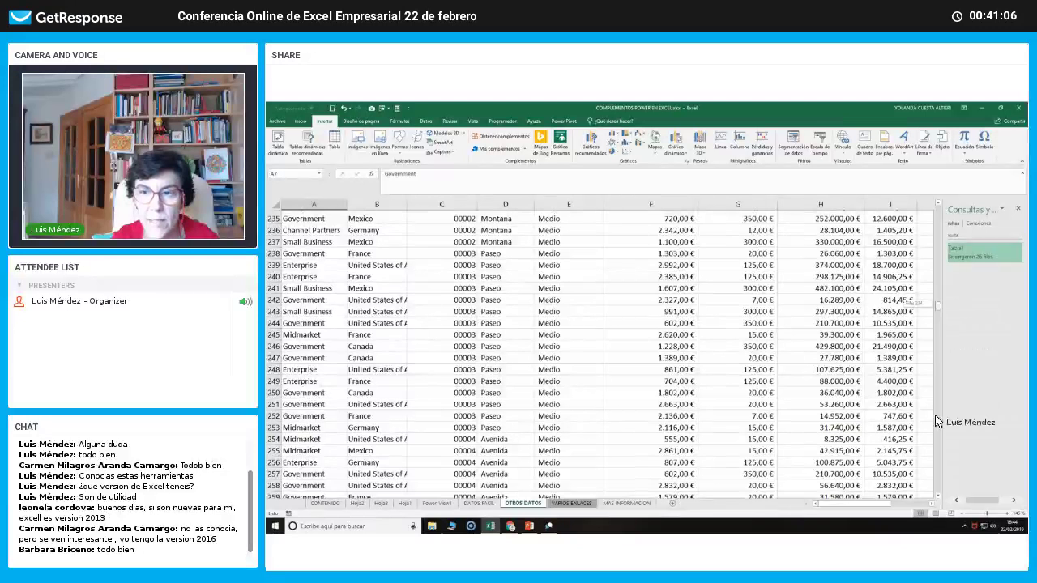
left_click_drag(936, 417, 930, 518)
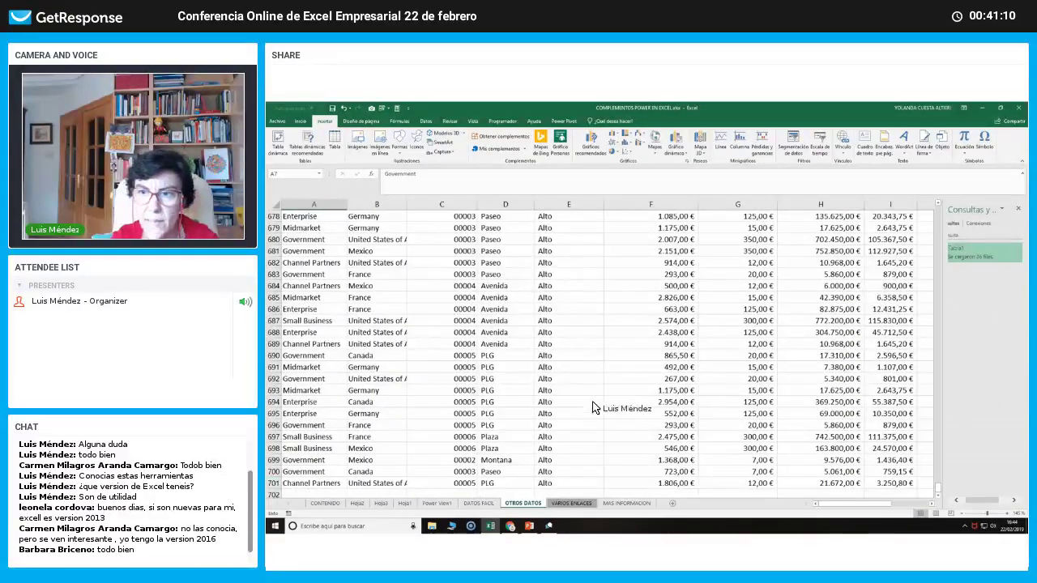
left_click(689, 414)
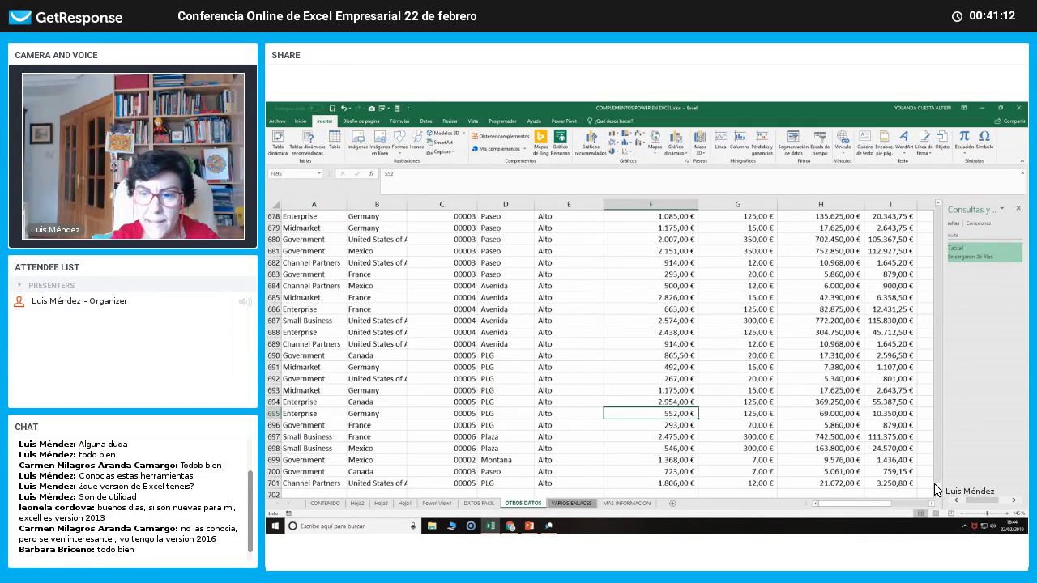
left_click_drag(935, 491, 938, 211)
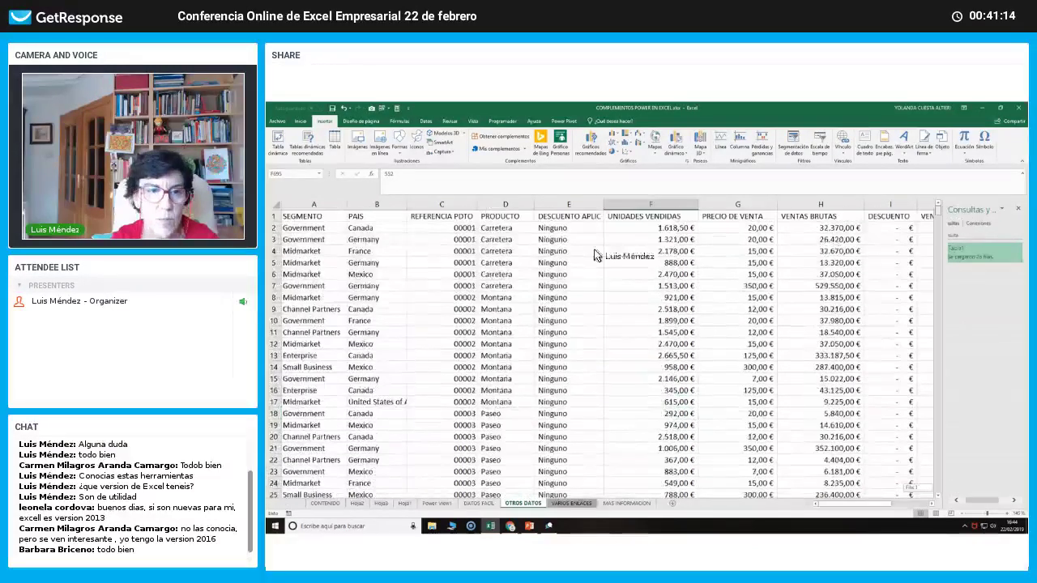
Select the sales range from A1 and load it as a table query via Desde tabla o rango.
left_click(310, 219)
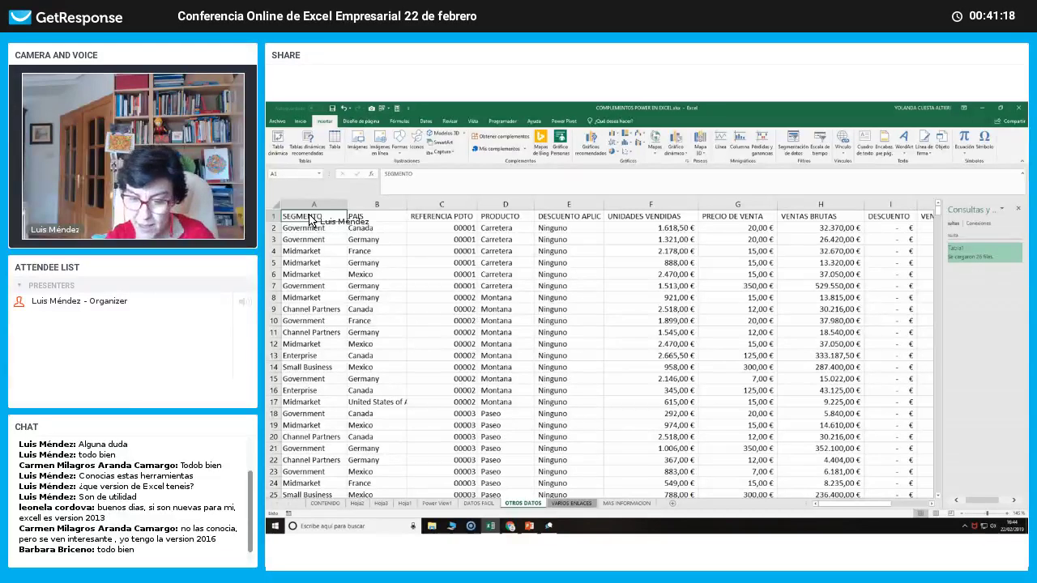
key("ctrl+a")
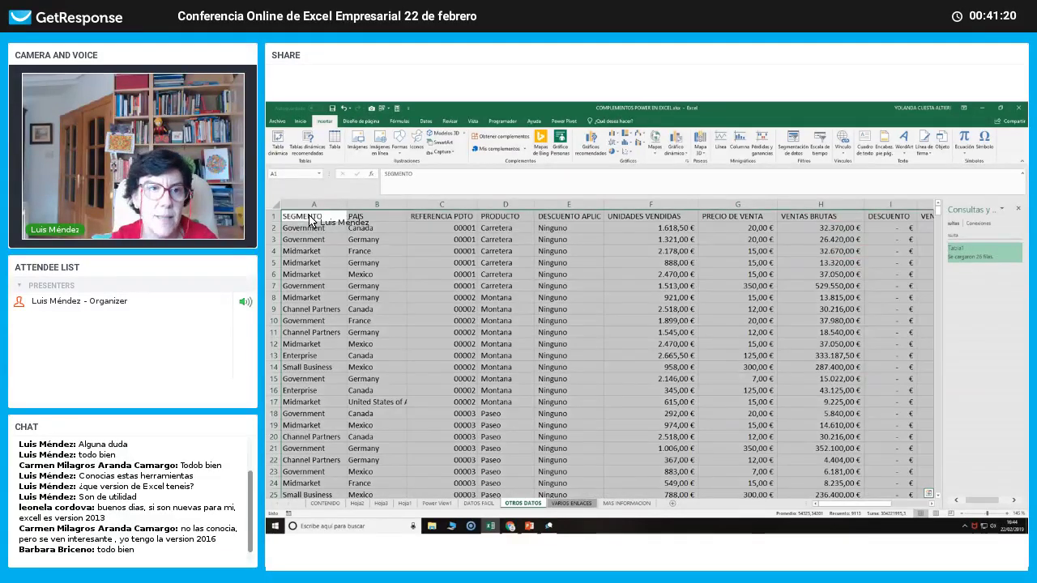
left_click(426, 120)
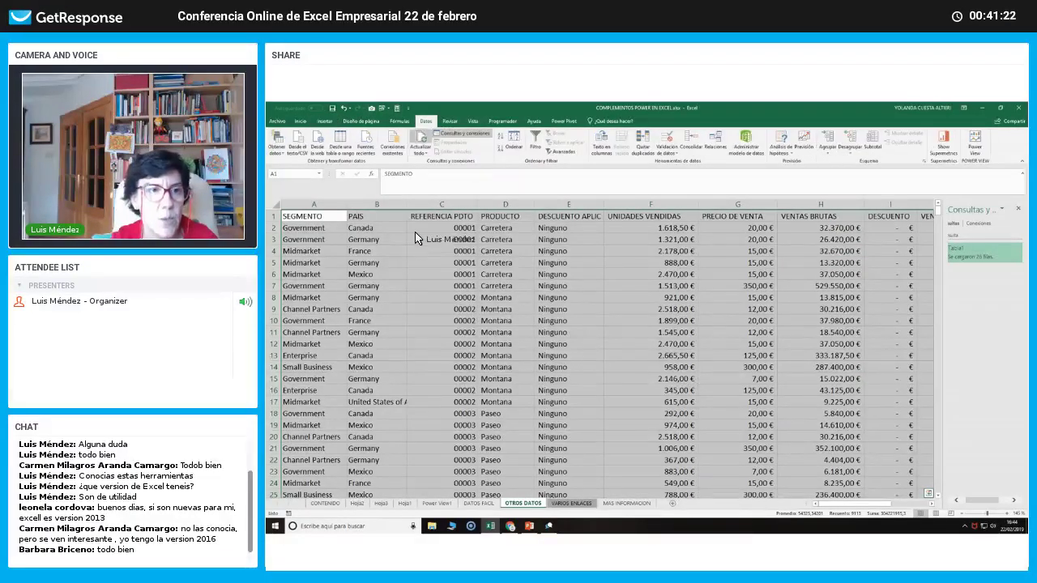
left_click(344, 141)
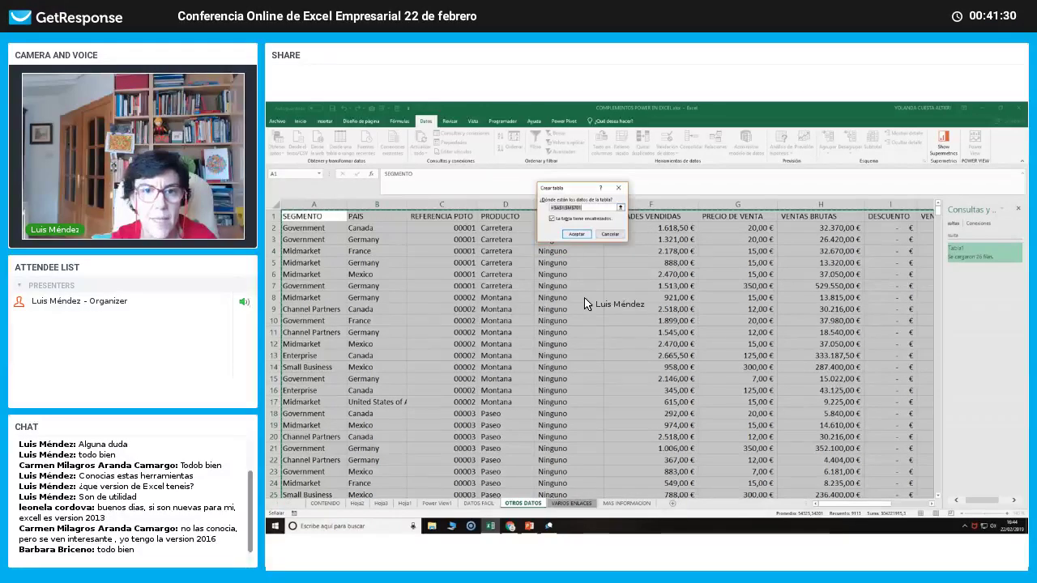
key("Return")
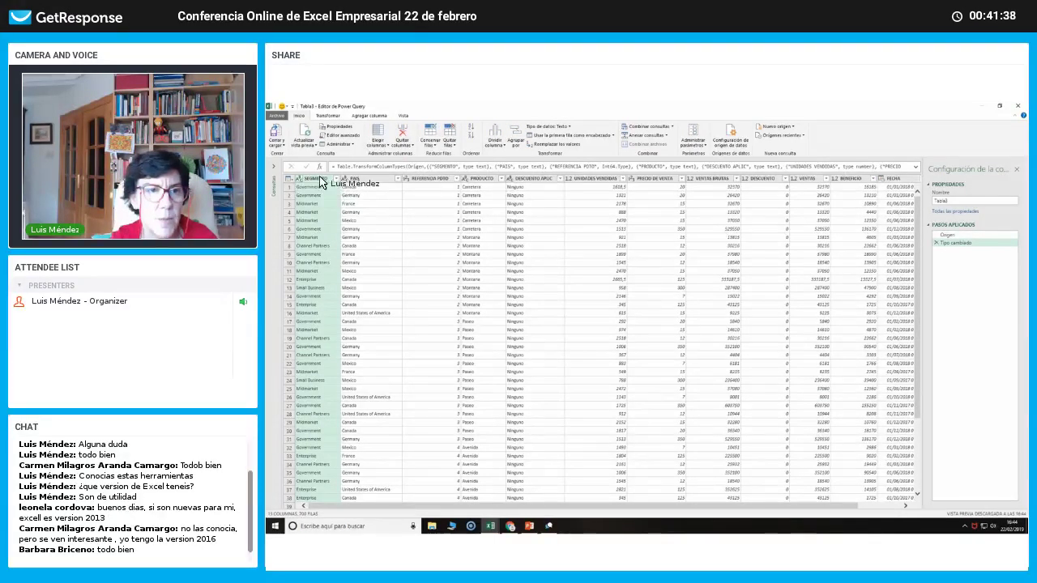
Review the data type choices for the SEGMENTO, PAIS and REFERENCIA PDTO columns.
left_click(299, 178)
left_click(348, 179)
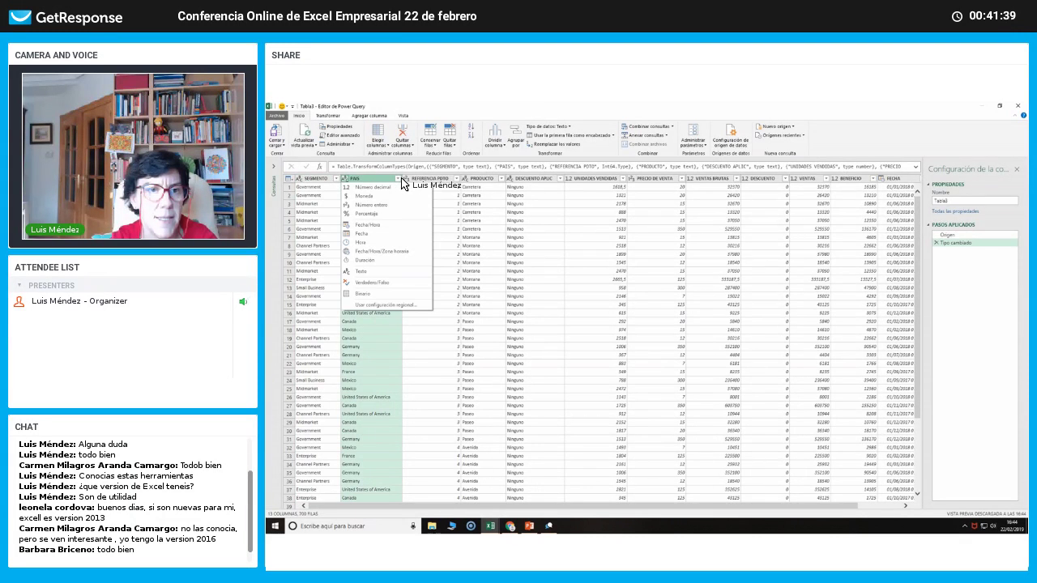
left_click(405, 179)
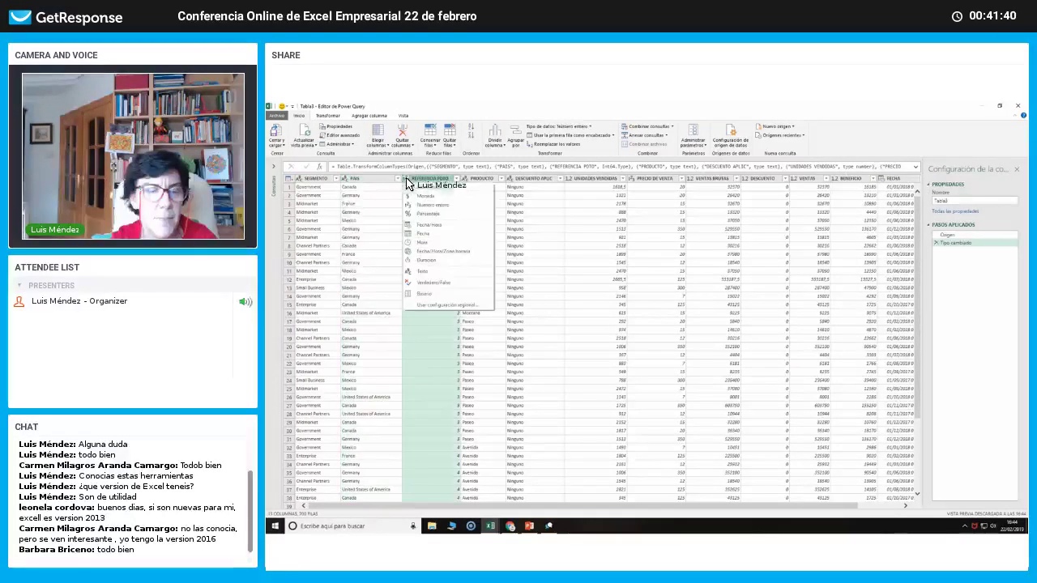
left_click(470, 184)
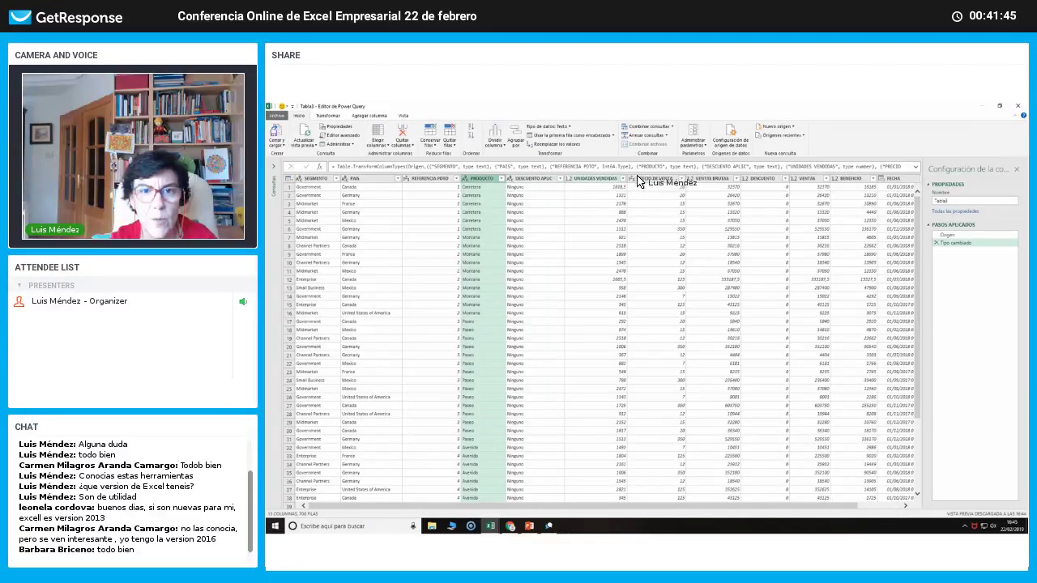
left_click_drag(675, 504, 765, 507)
Change FECHA to the Fecha type, replacing the current type change.
left_click(835, 178)
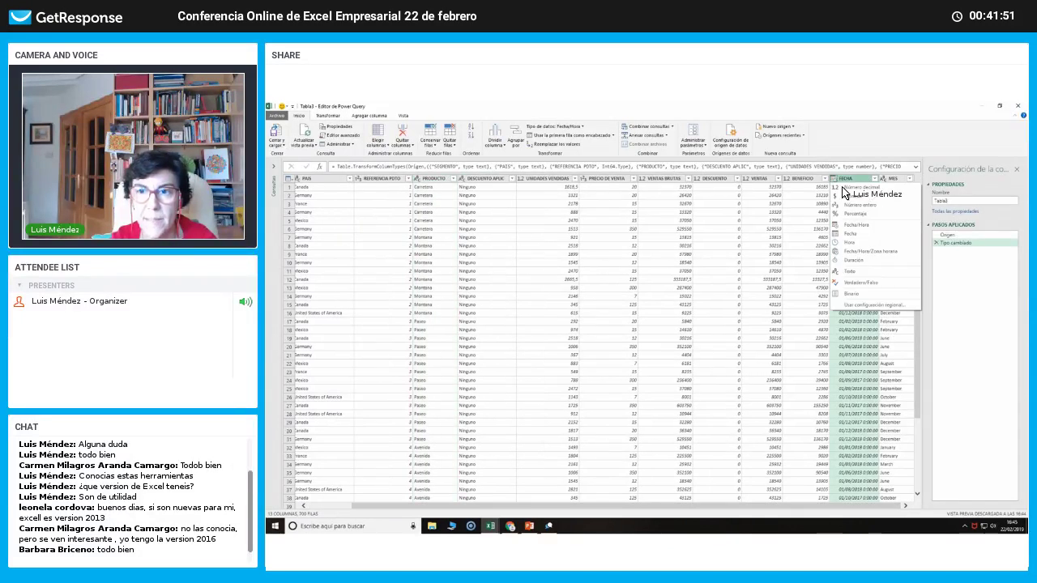
left_click(859, 238)
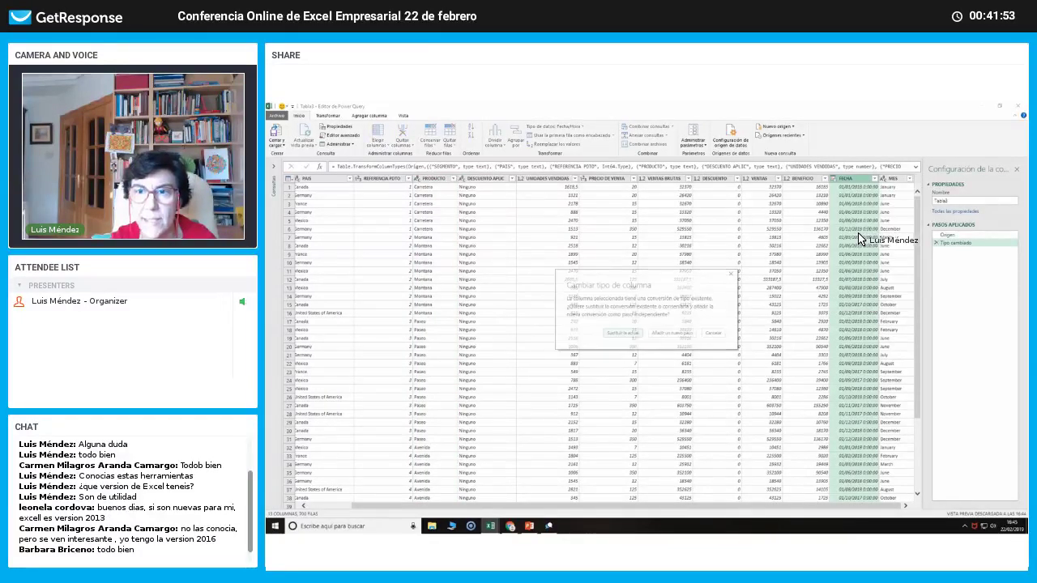
left_click(637, 332)
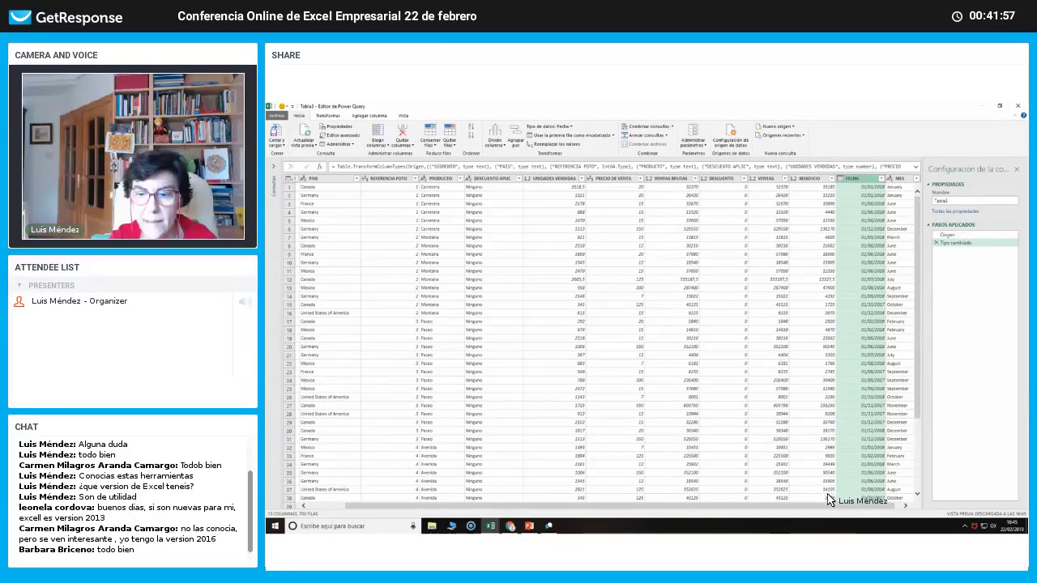
left_click(906, 507)
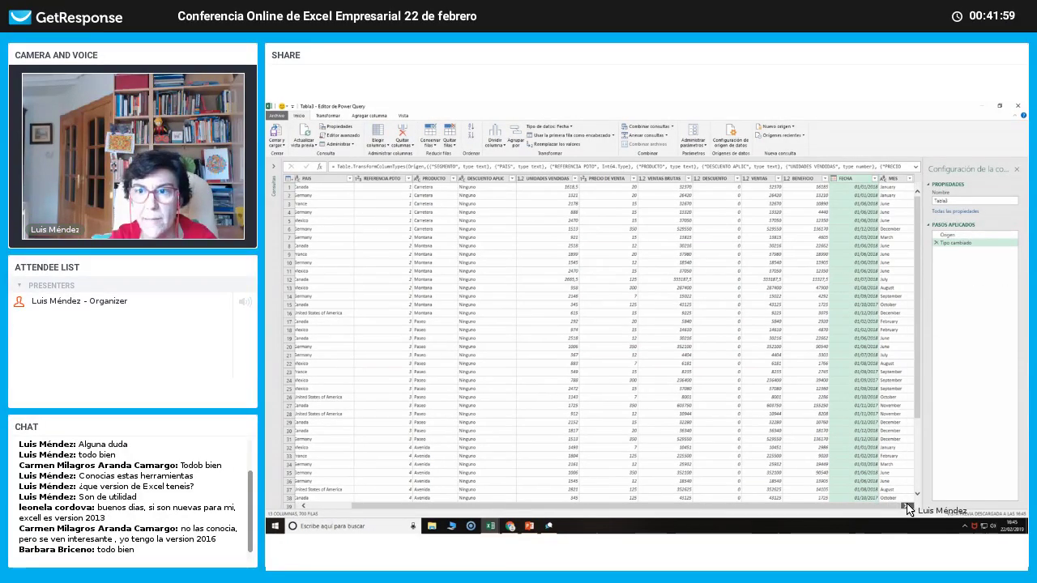
left_click_drag(680, 515, 752, 510)
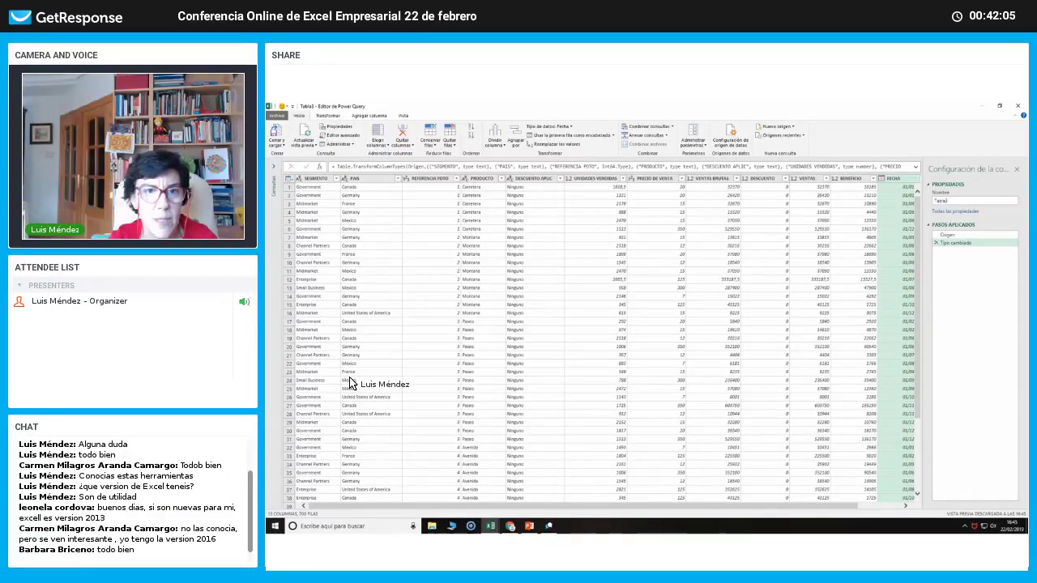
Remove the REFERENCIA PDTO and PRODUCTO columns from query Tabla3.
left_click(425, 180)
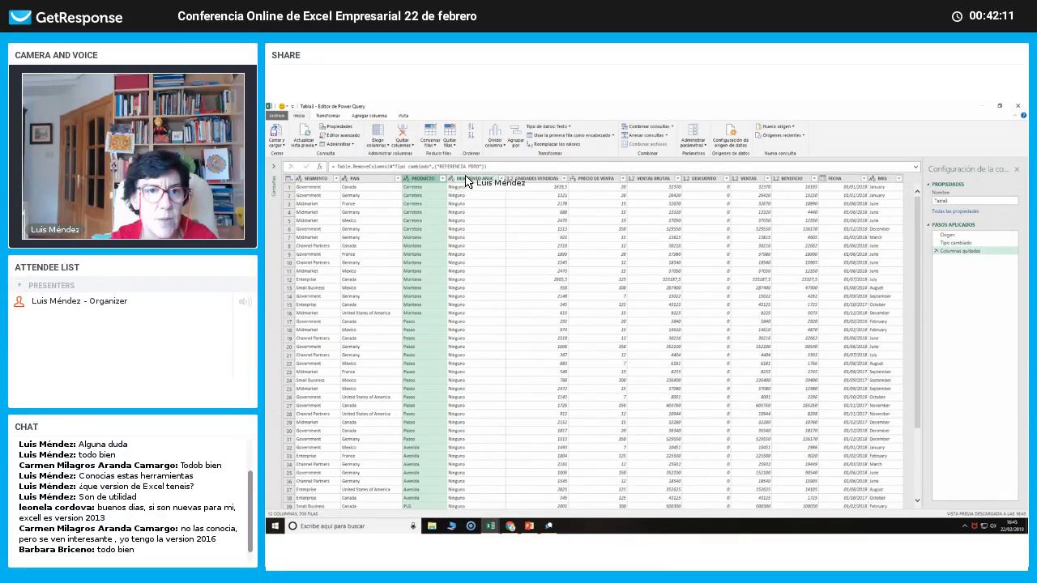
left_click(402, 134)
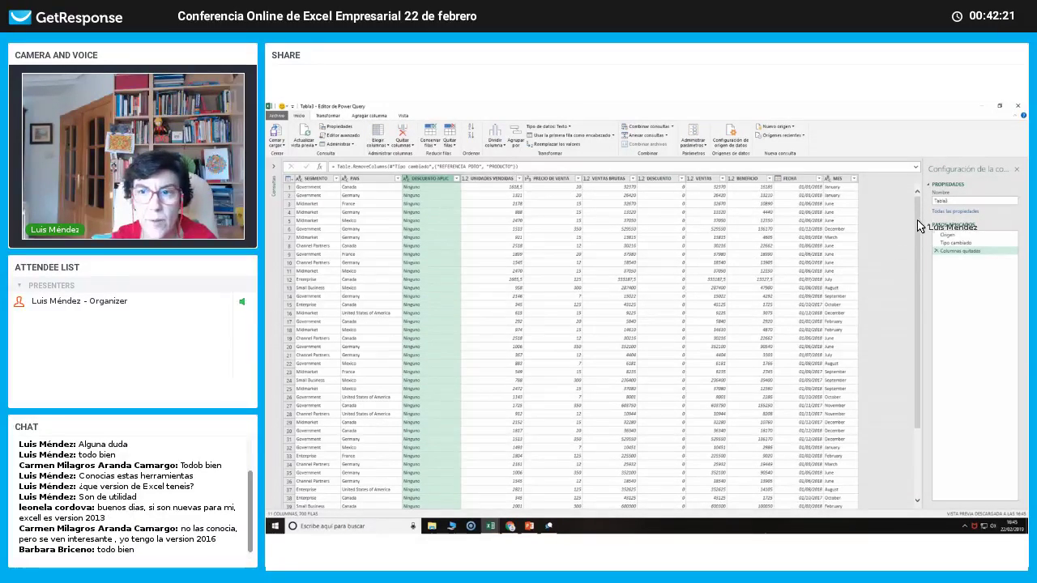
scroll(924, 361, "down", 17)
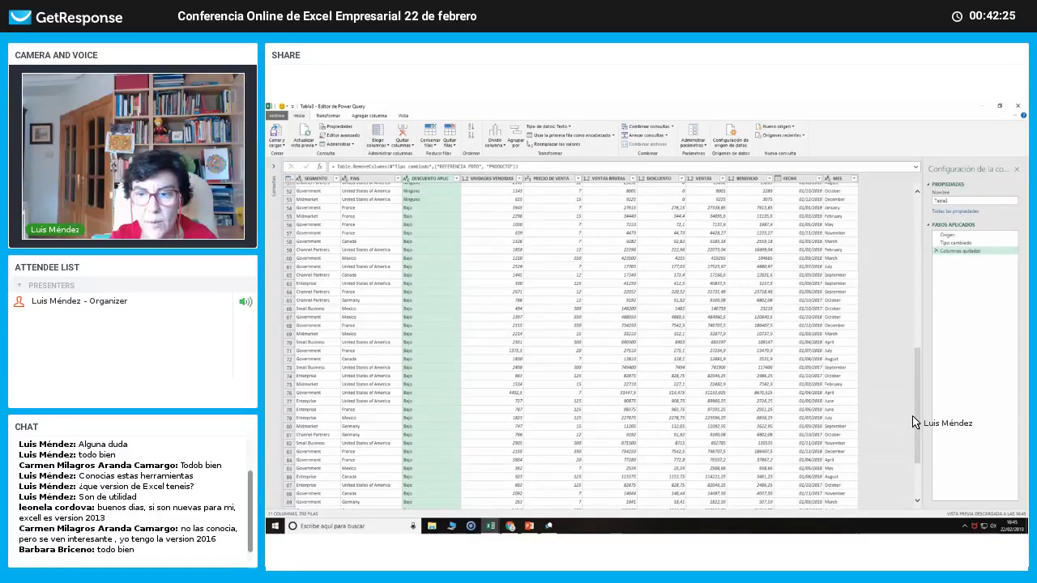
left_click_drag(918, 380, 904, 228)
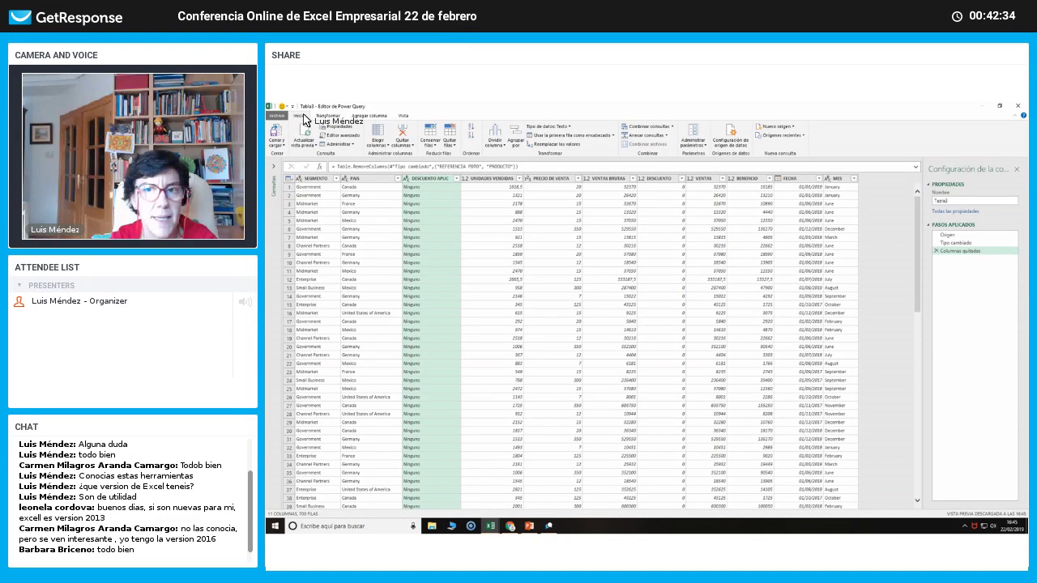
left_click(369, 116)
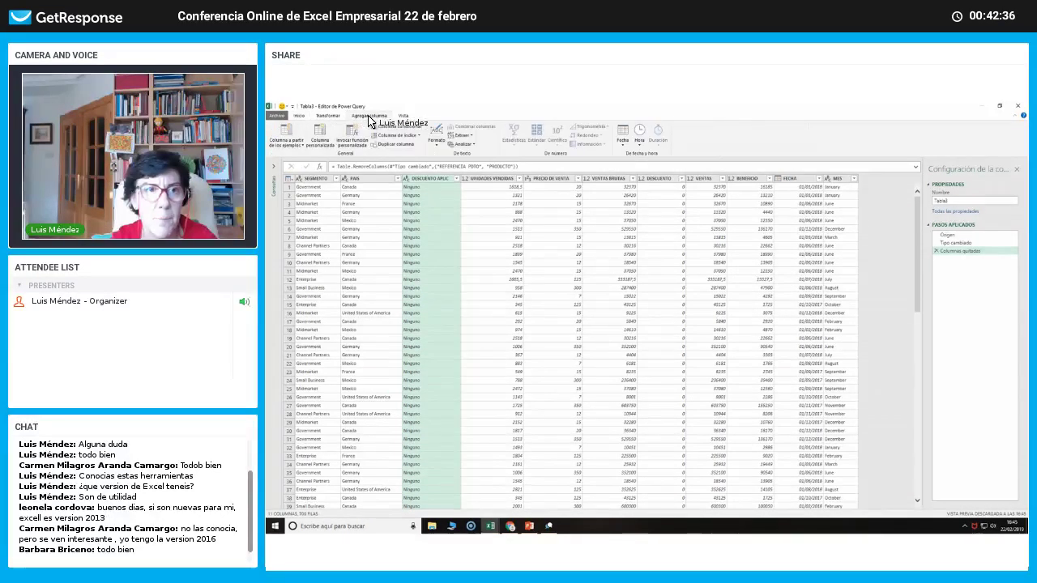
left_click(625, 146)
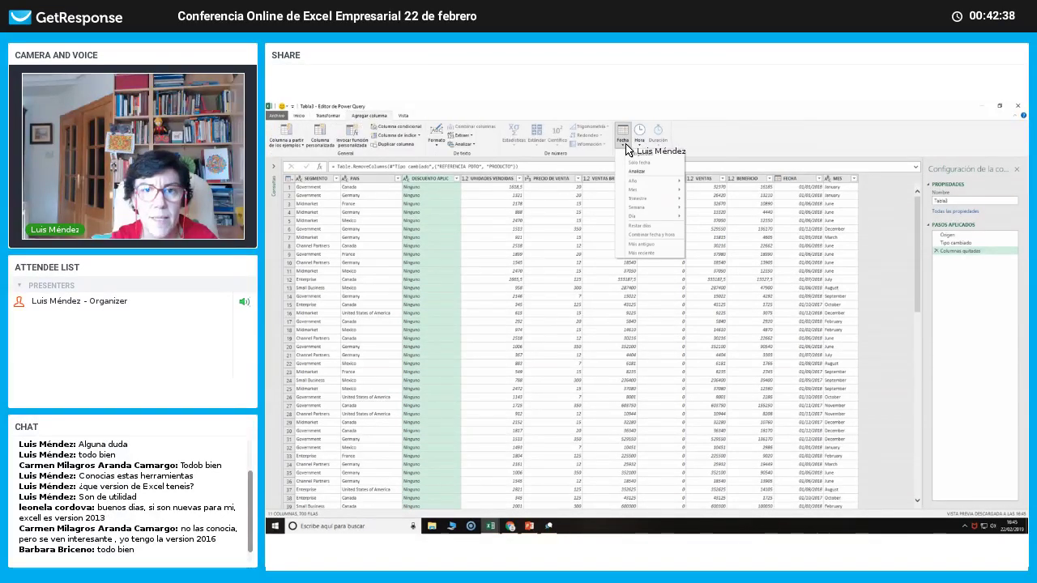
left_click(841, 181)
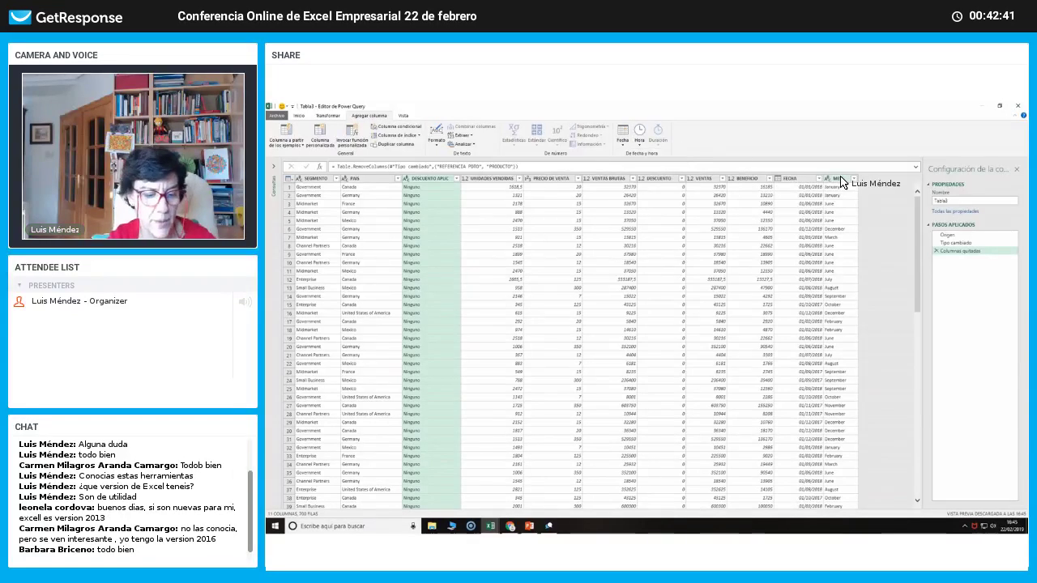
left_click(790, 178)
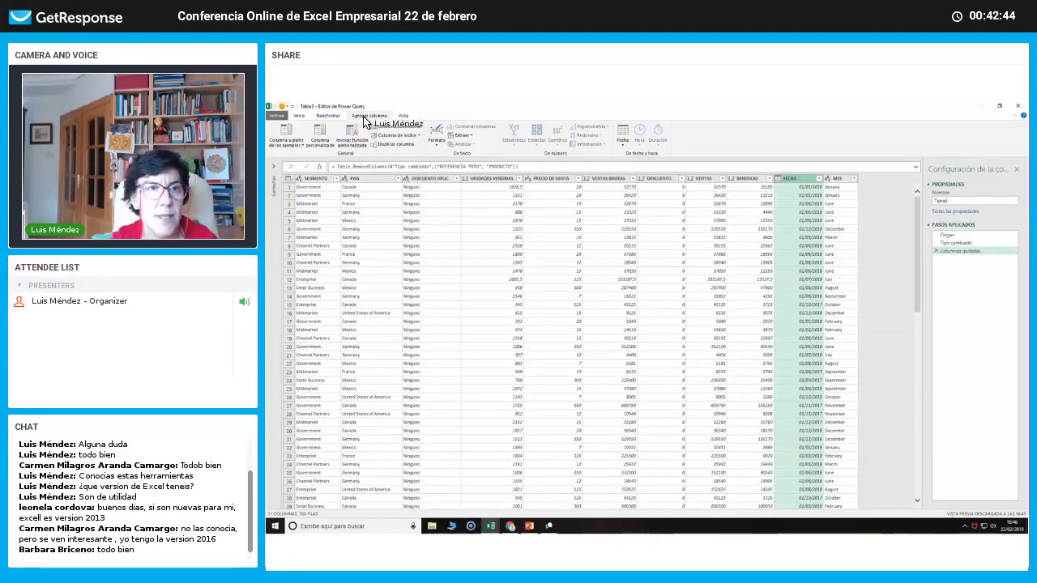
left_click(625, 143)
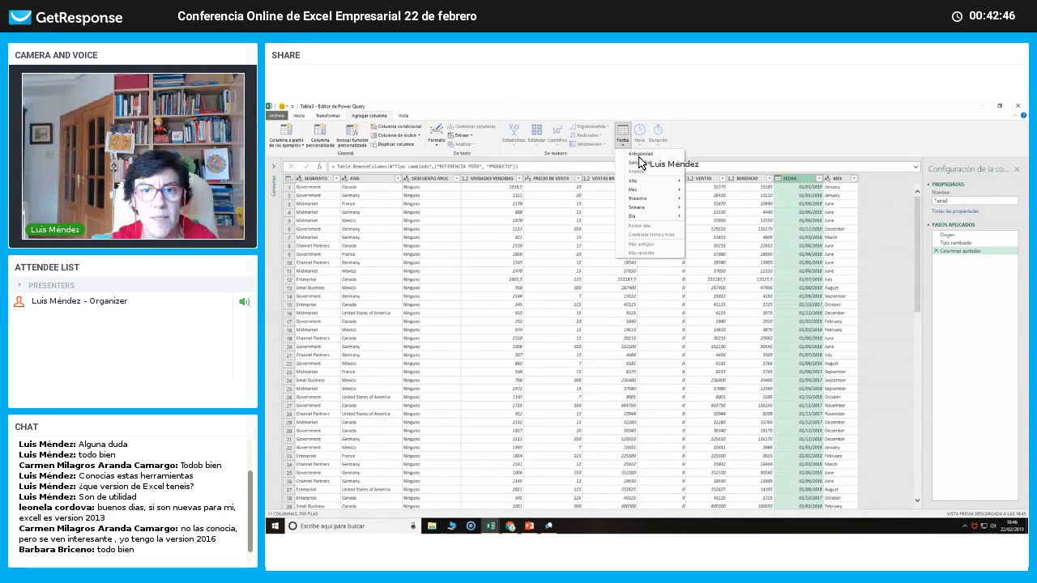
mouse_move(642, 196)
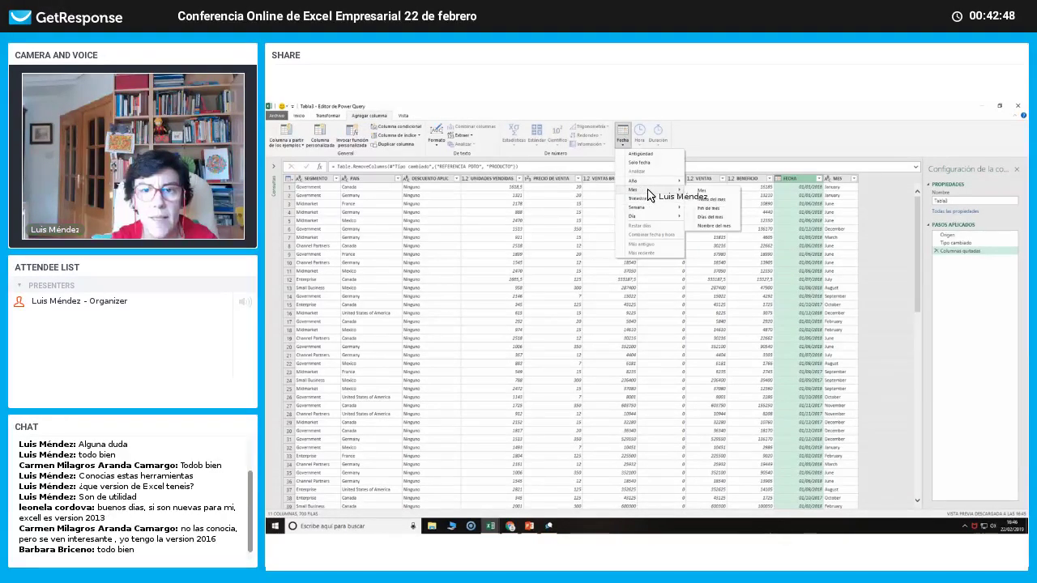
left_click(698, 192)
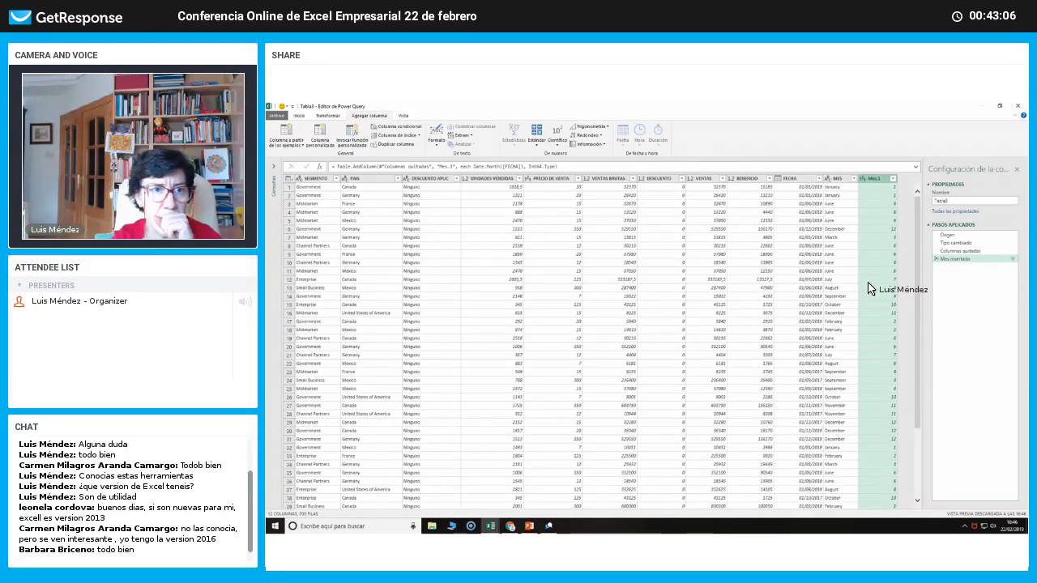
left_click(327, 116)
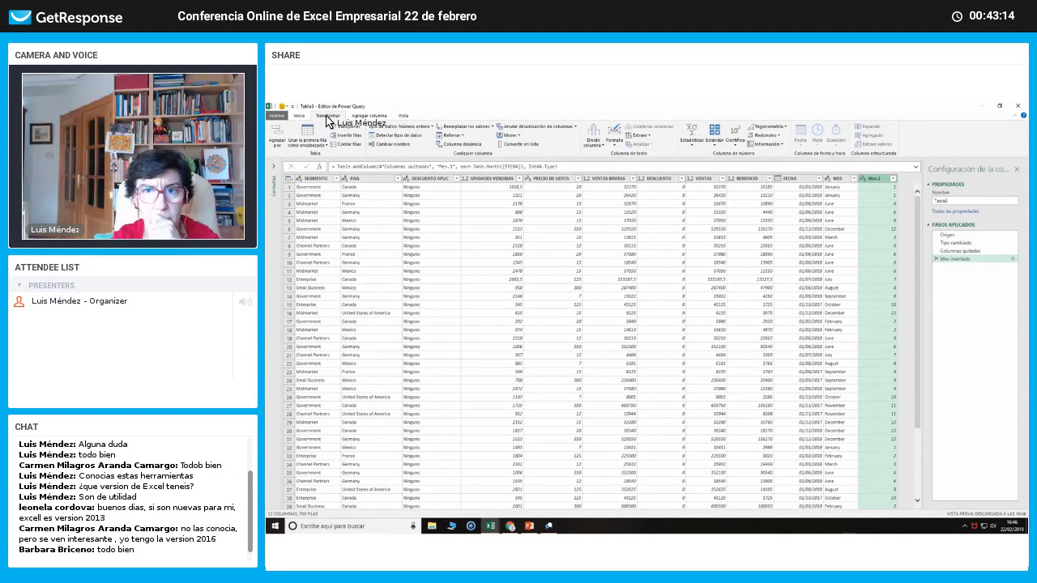
Calculate the Suma of Mes.1 from Estadísticas, then delete that Suma calculada step.
left_click(695, 149)
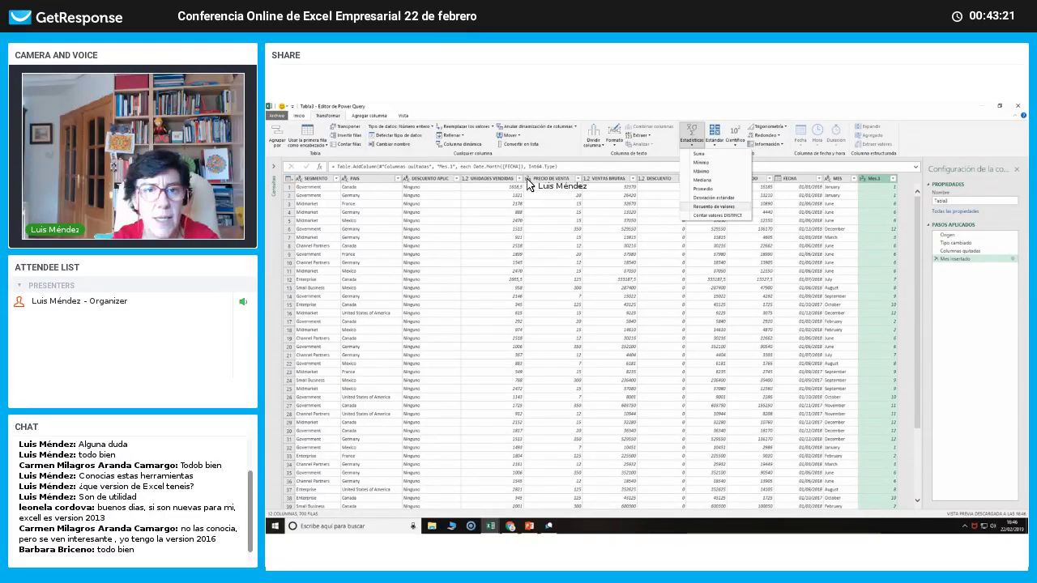
left_click(481, 184)
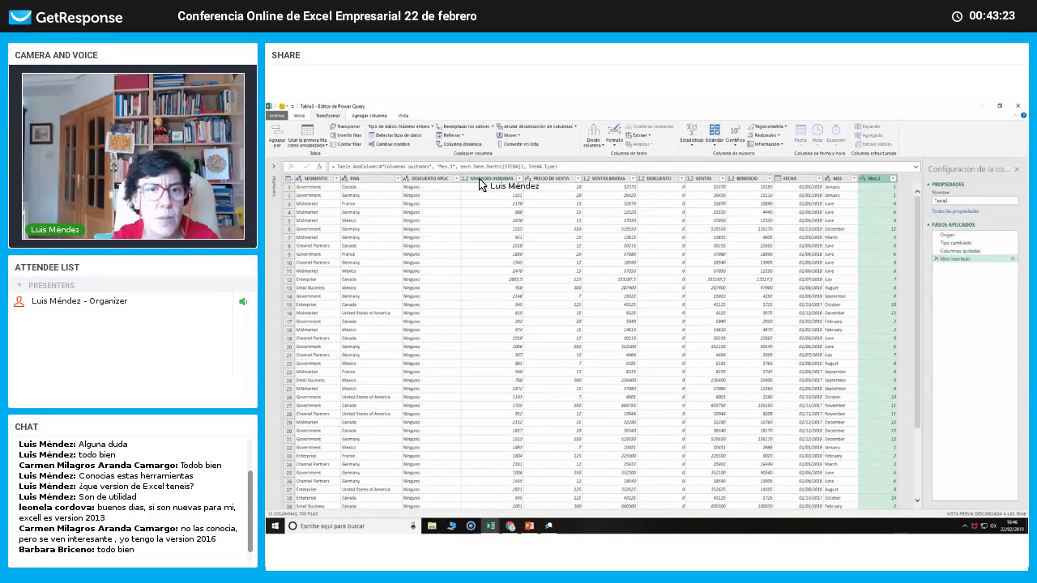
left_click(693, 149)
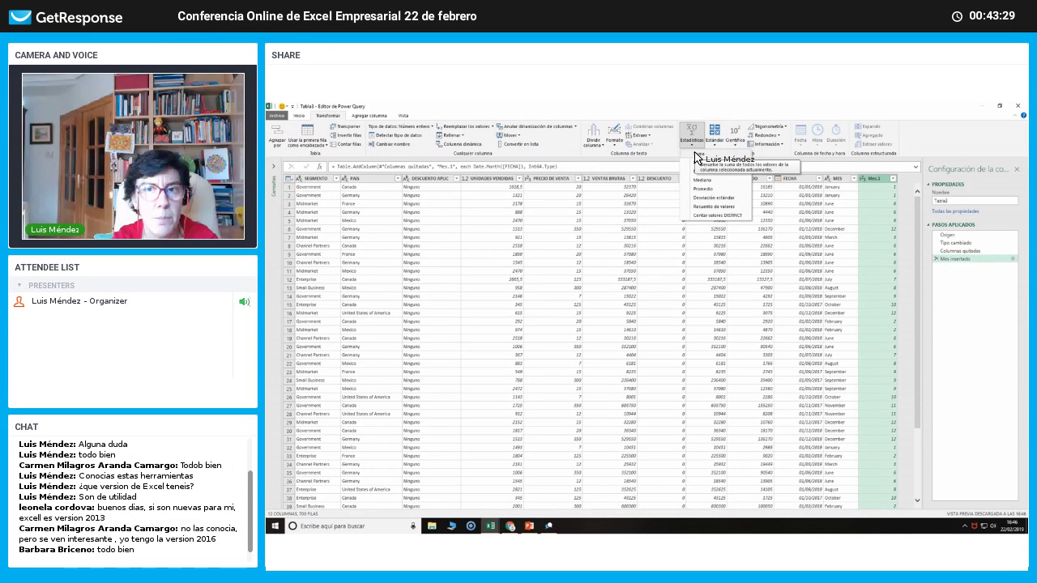
left_click(695, 154)
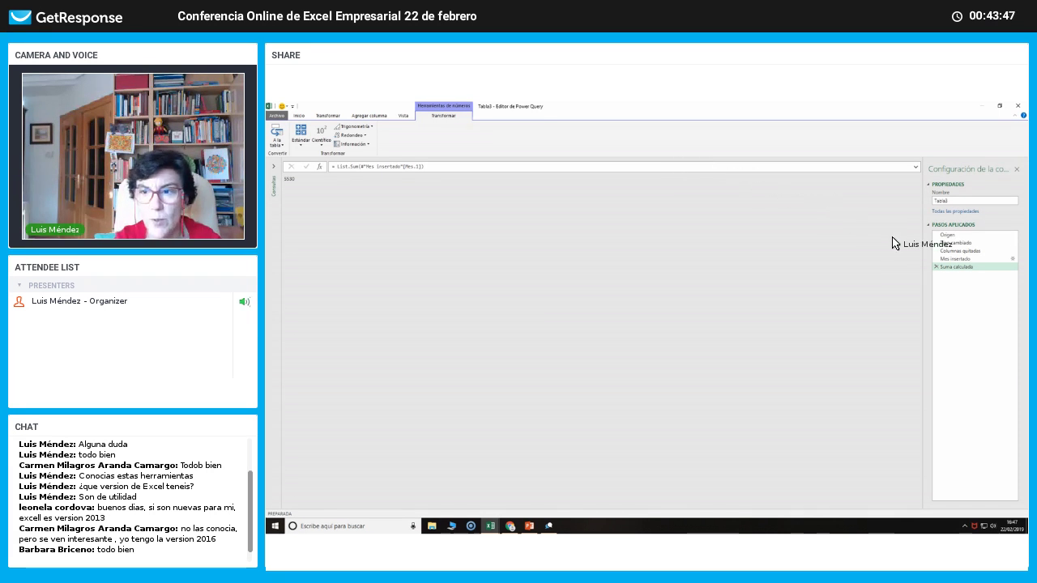
left_click(937, 267)
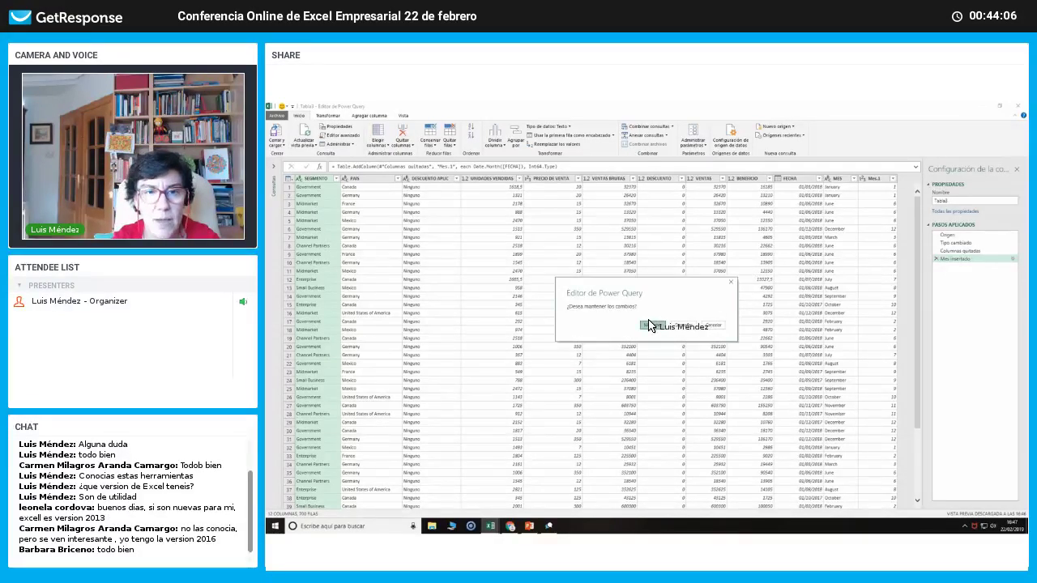
Keep the query changes to load Tabla3 into Hoja5, then add it to the data model.
left_click(649, 325)
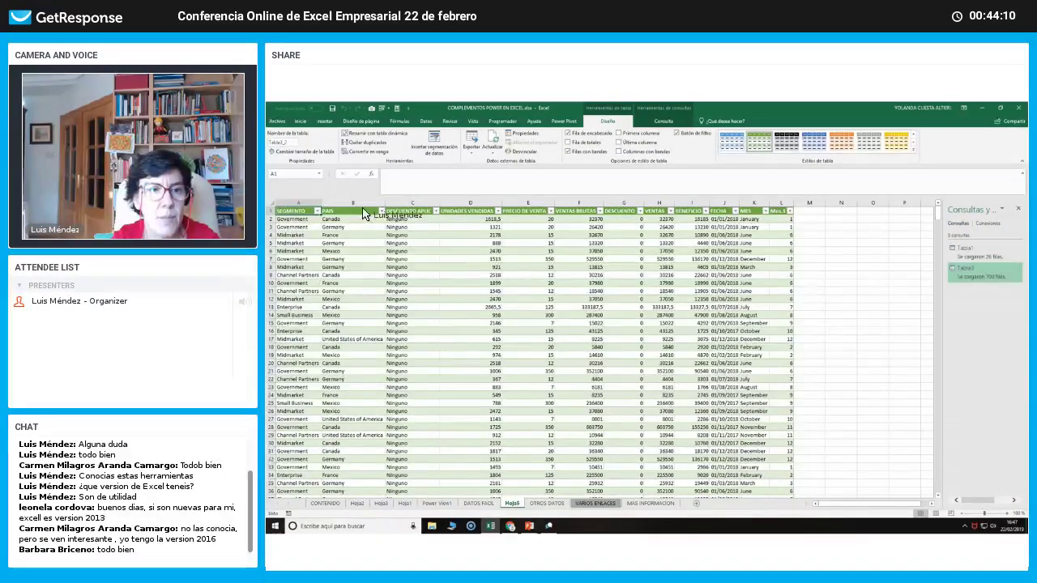
left_click(288, 203)
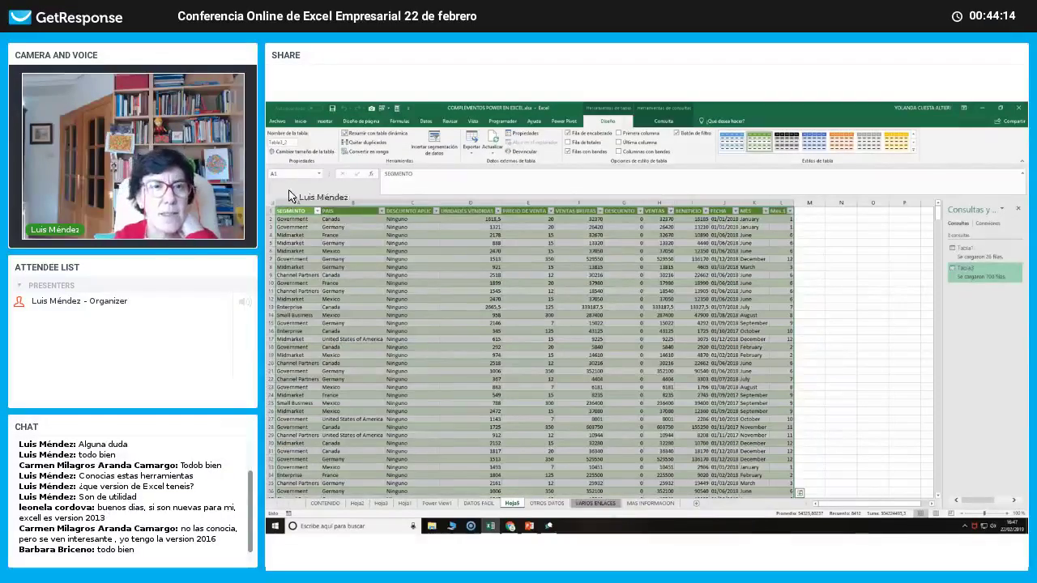
left_click(564, 121)
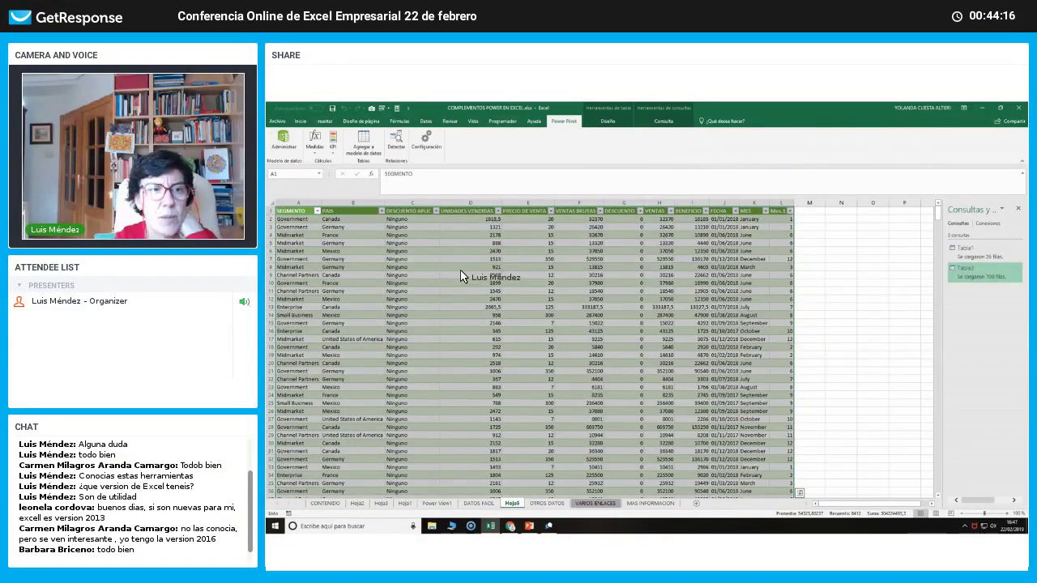
left_click(363, 143)
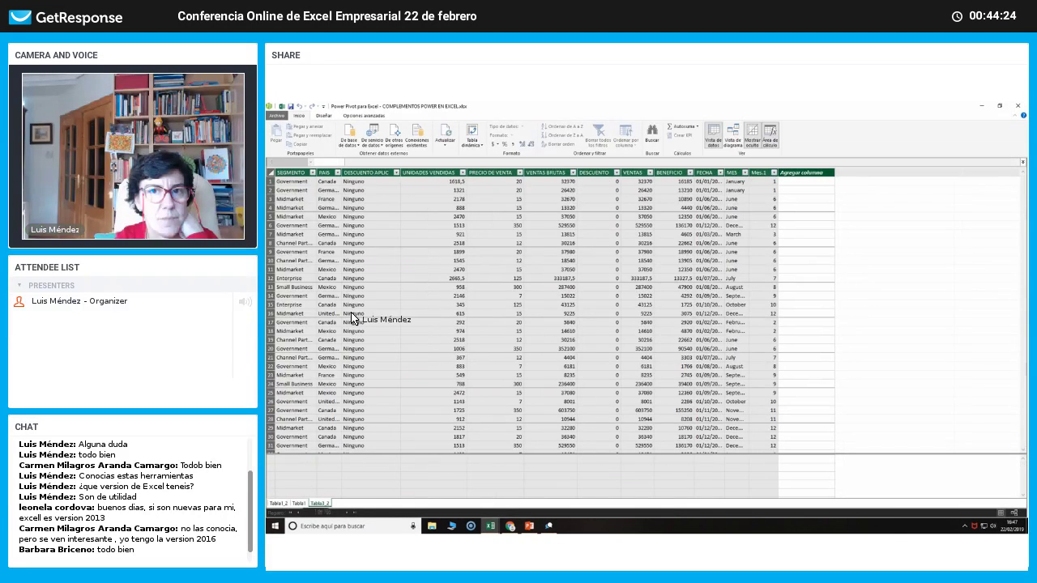
Add a Suma de VENTAS BRUTAS measure (127931598,5) in the calculation area.
left_click(542, 462)
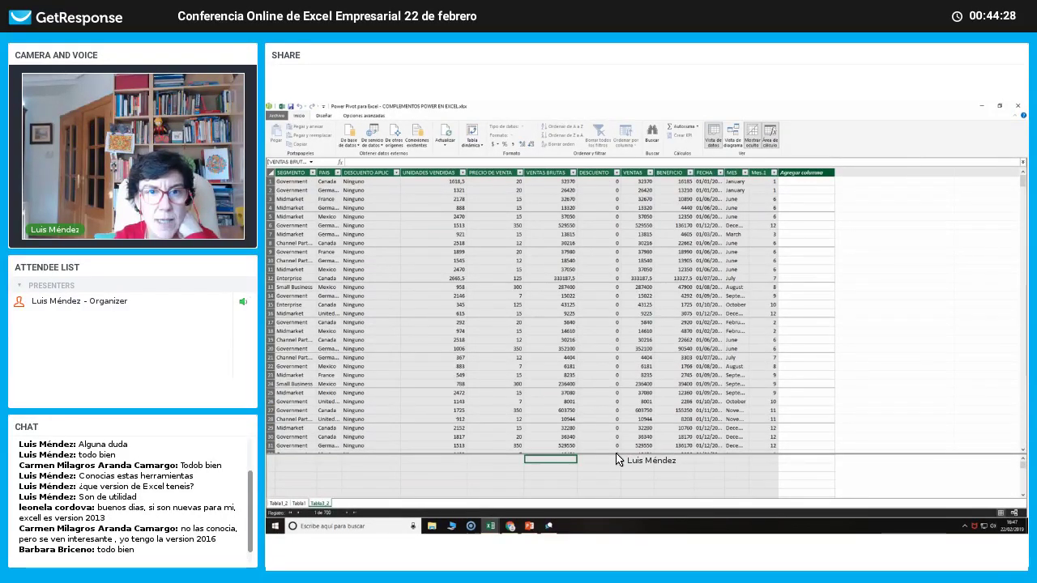
left_click(545, 182)
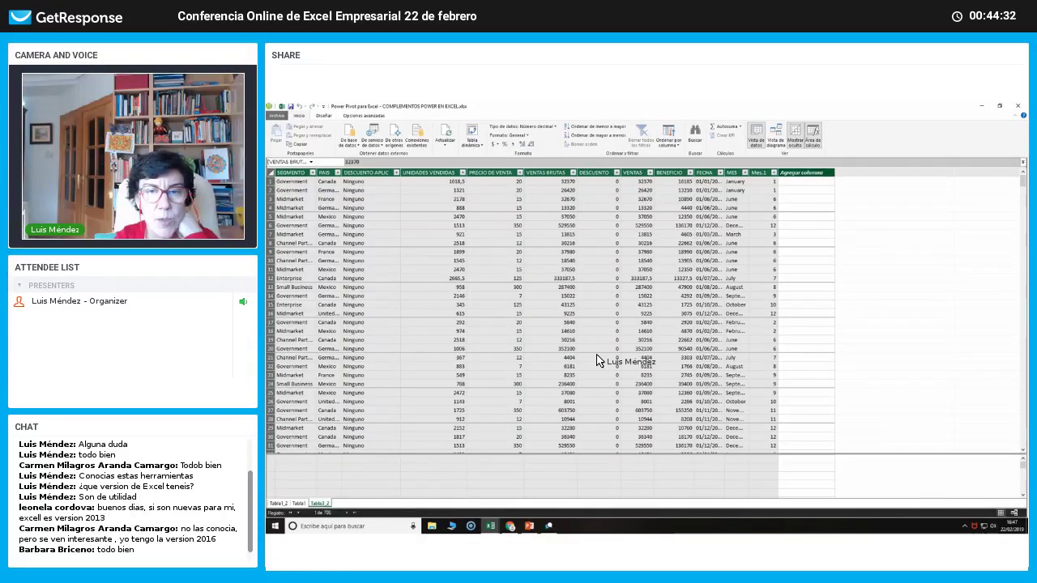
left_click(551, 459)
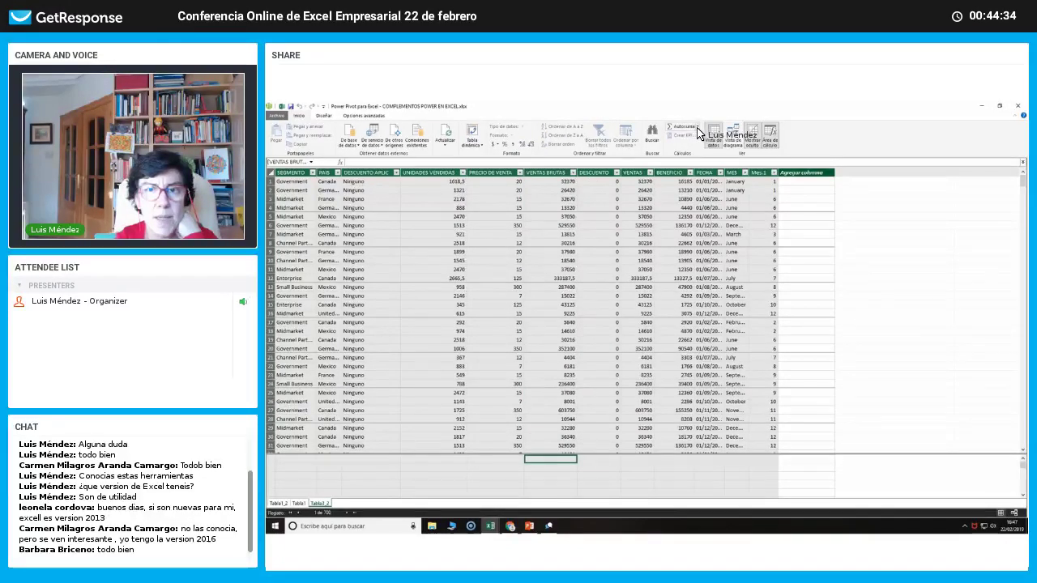
left_click(698, 127)
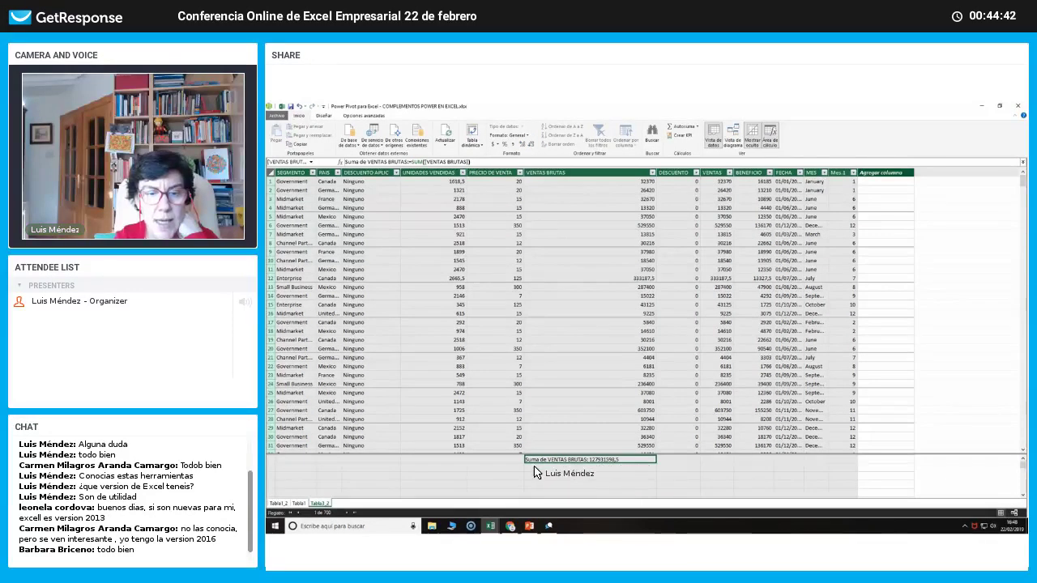
Add a Promedio de PRECIO DE VENTA measure (158,43) and widen the PRECIO DE VENTA column.
left_click(449, 459)
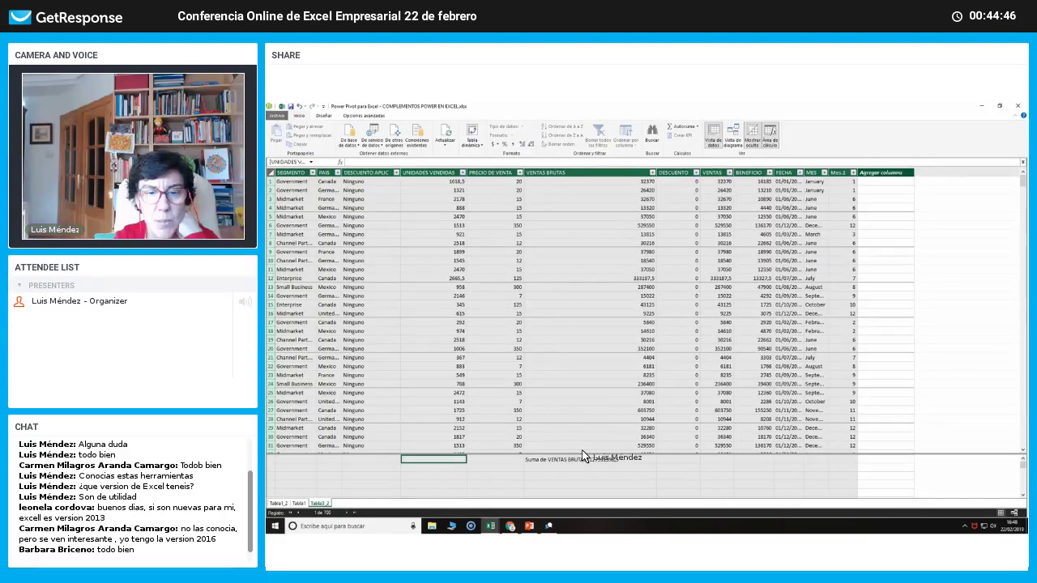
left_click(498, 460)
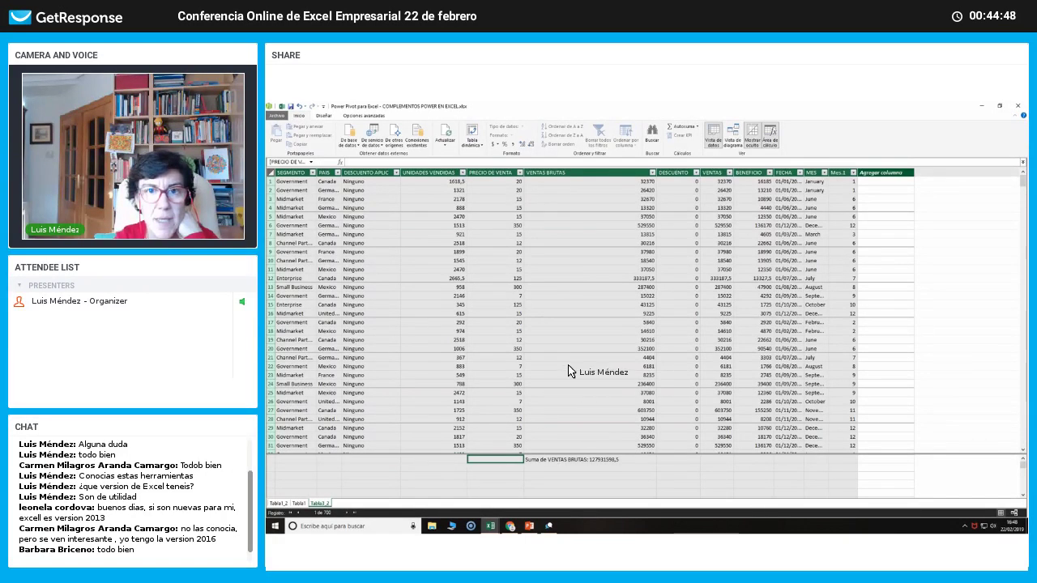
left_click(693, 128)
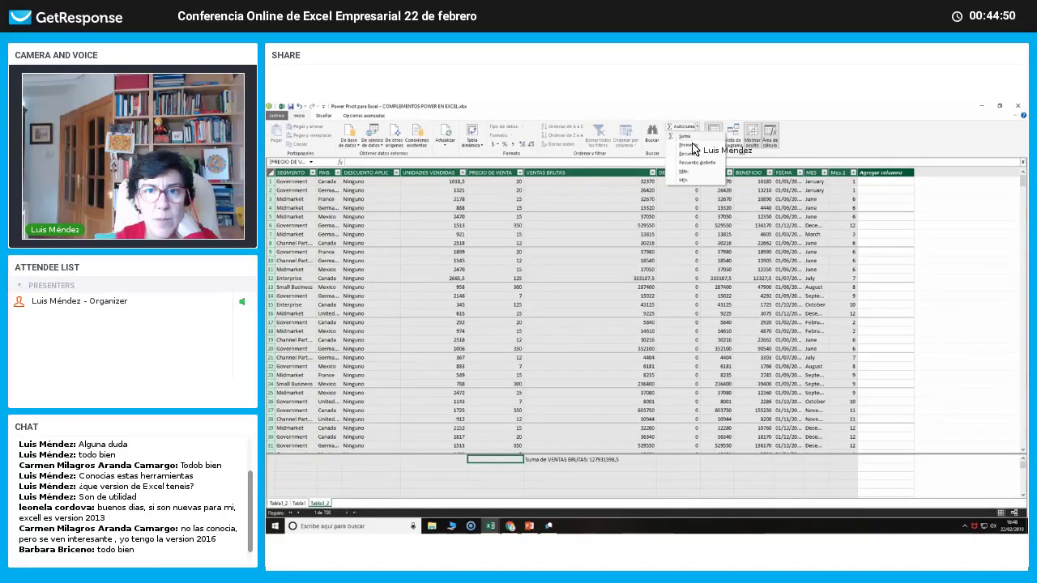
left_click(688, 145)
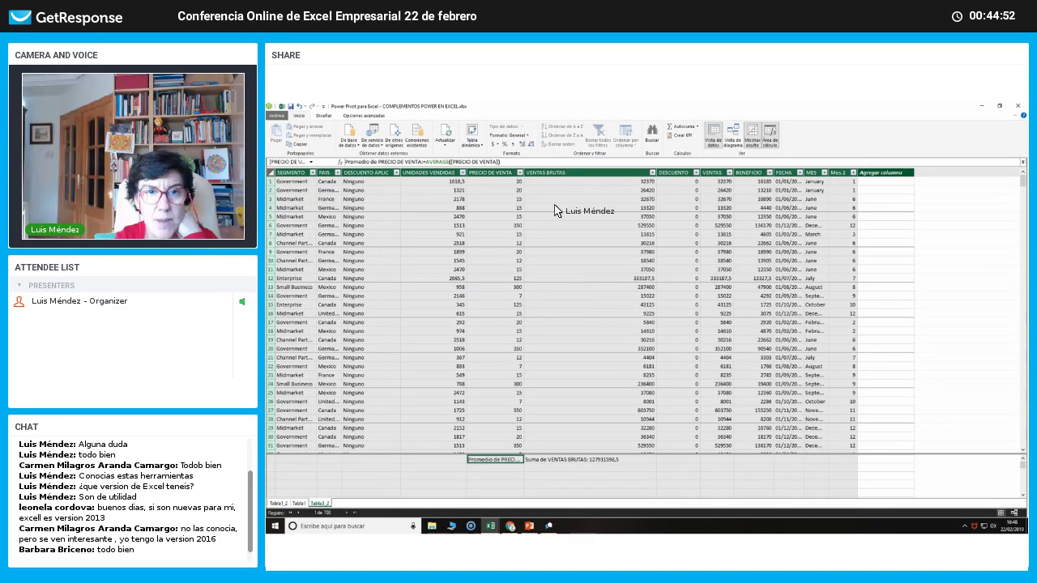
left_click_drag(524, 174, 580, 175)
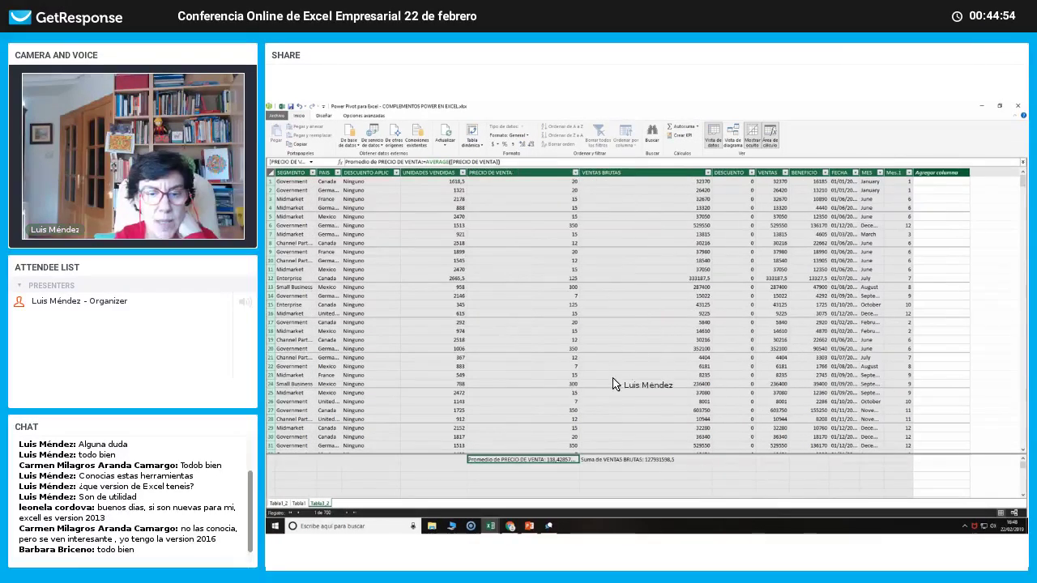
right_click(525, 461)
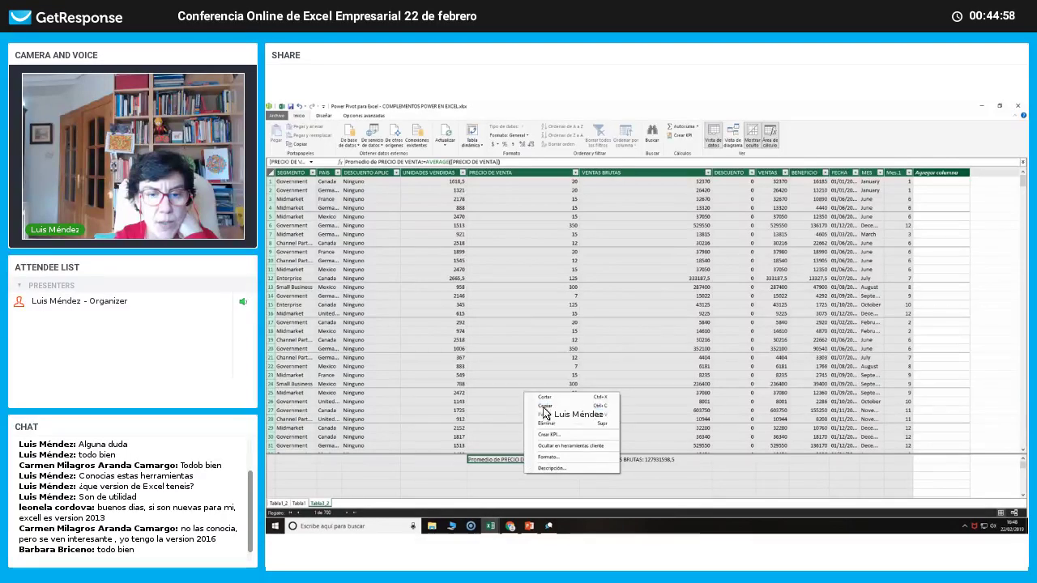
left_click(518, 485)
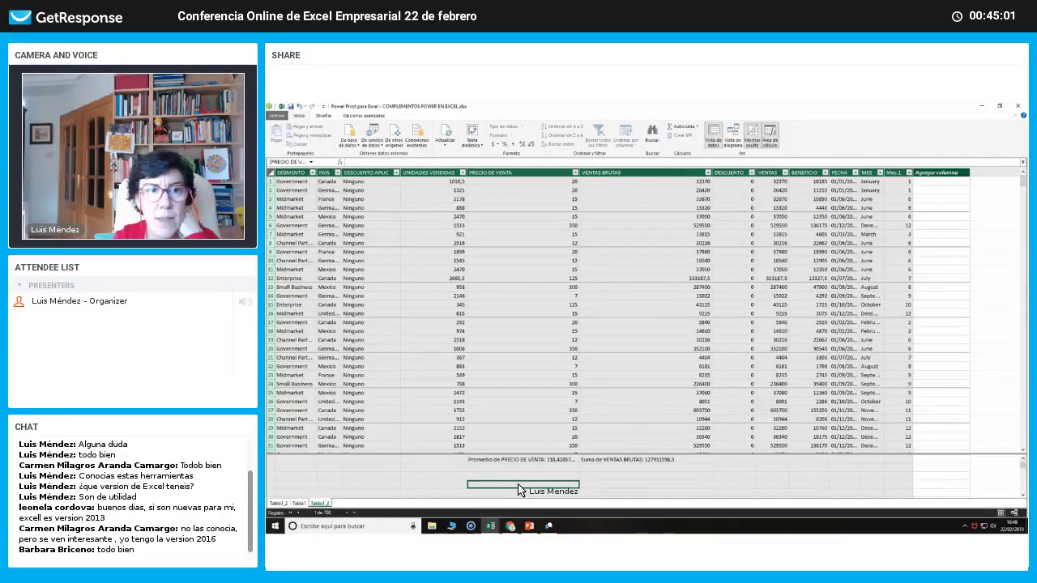
left_click(473, 148)
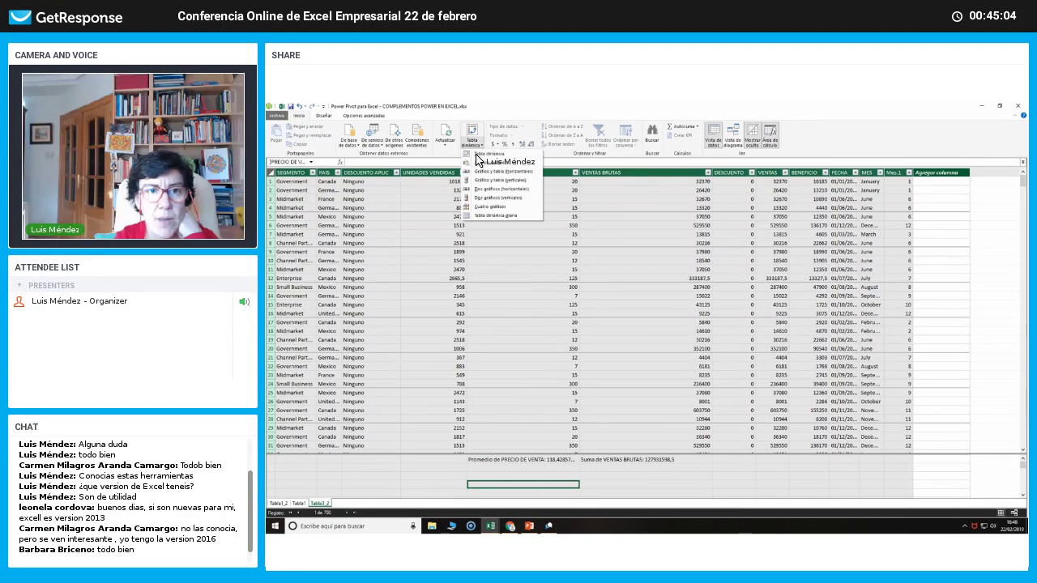
Insert four pivot charts on a new sheet, plotting Suma de UNIDADES VENDIDAS by Mes.1 in the first.
left_click(481, 206)
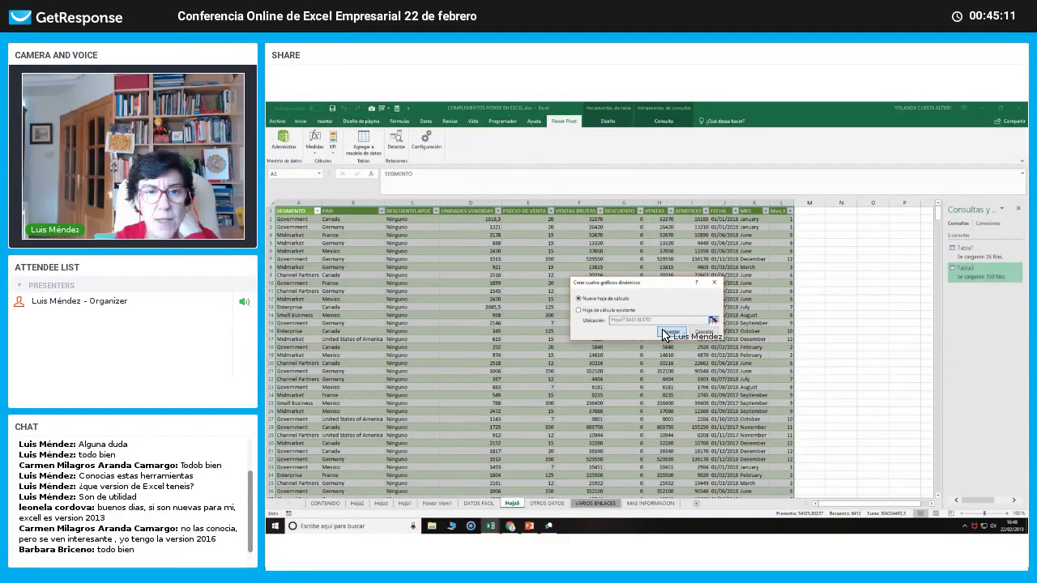
left_click(666, 333)
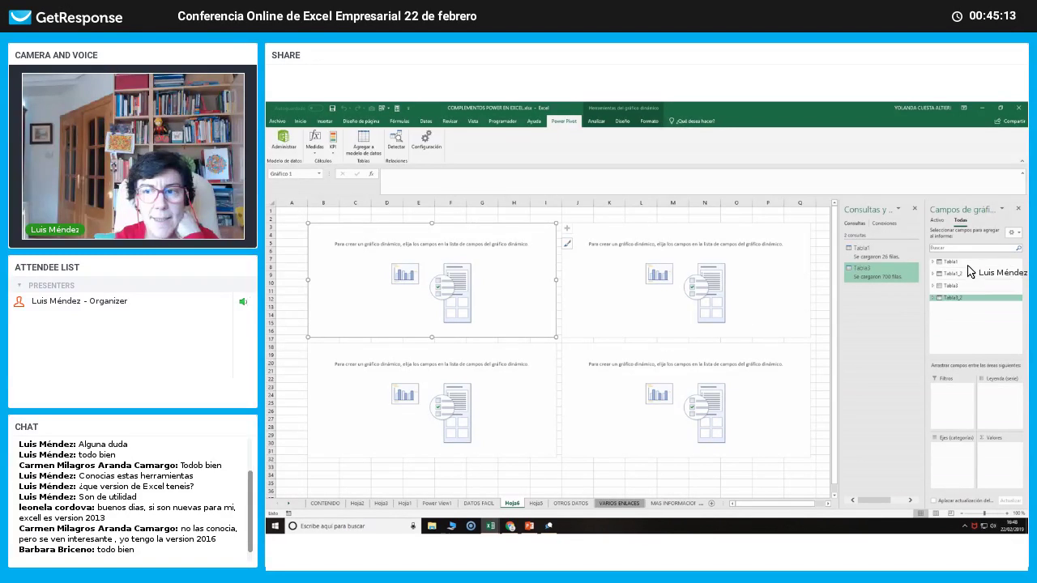
left_click(965, 298)
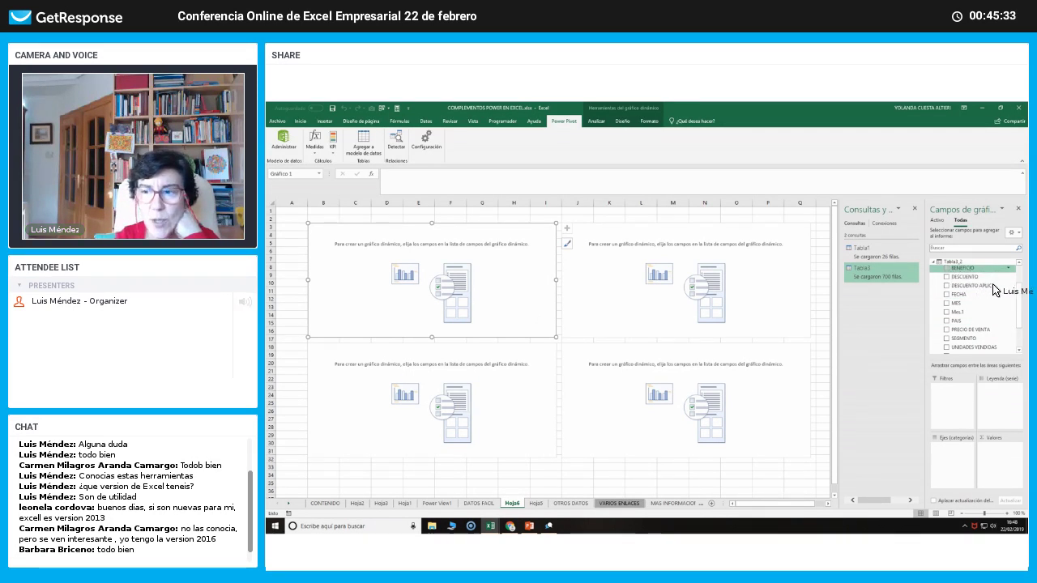
left_click_drag(1021, 315, 1023, 348)
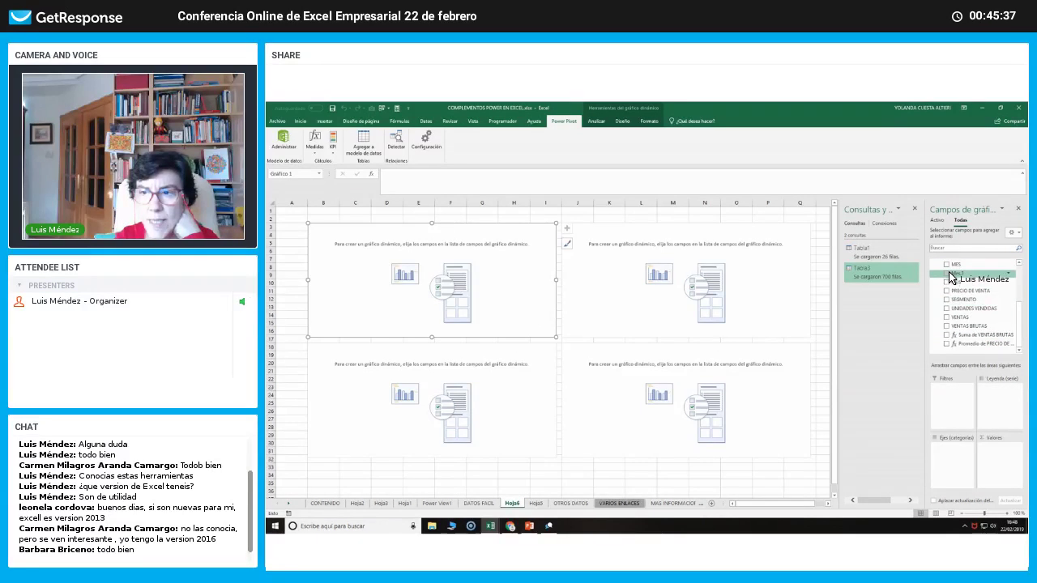
left_click_drag(951, 278, 954, 464)
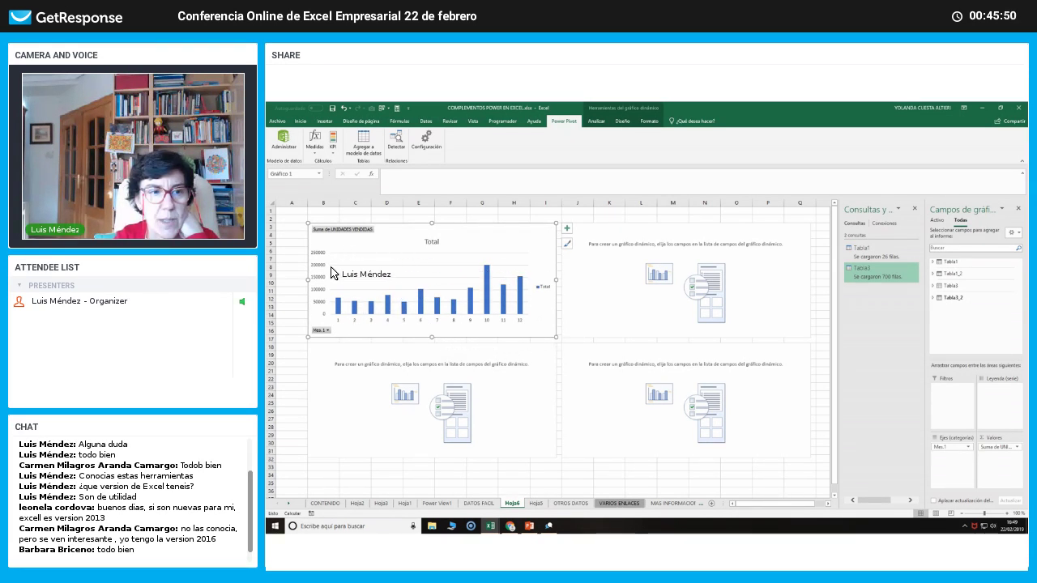
Build the upper-right pivot chart plotting the sum of VENTAS by SEGMENTO.
left_click(596, 316)
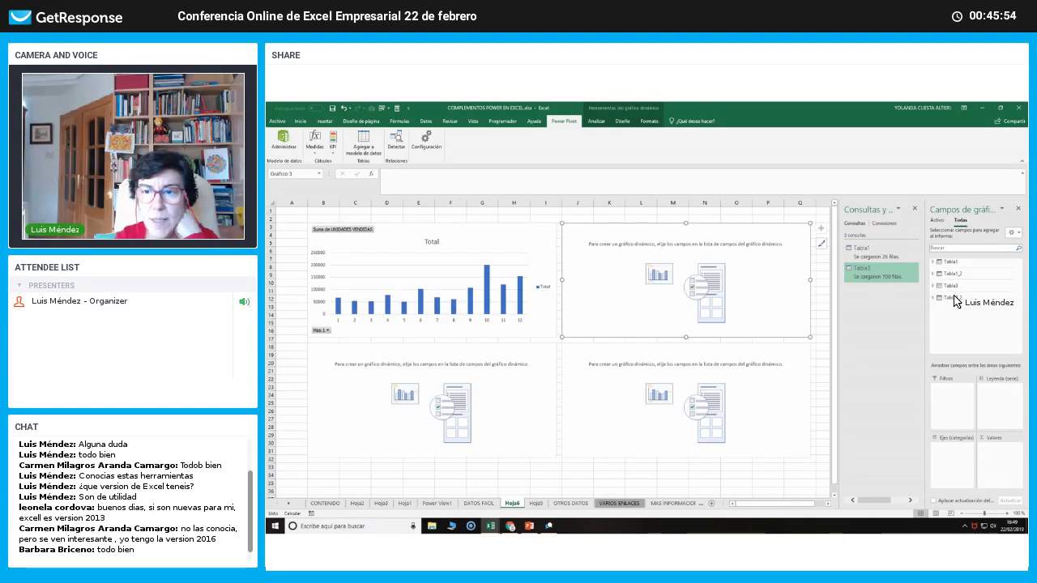
left_click(954, 299)
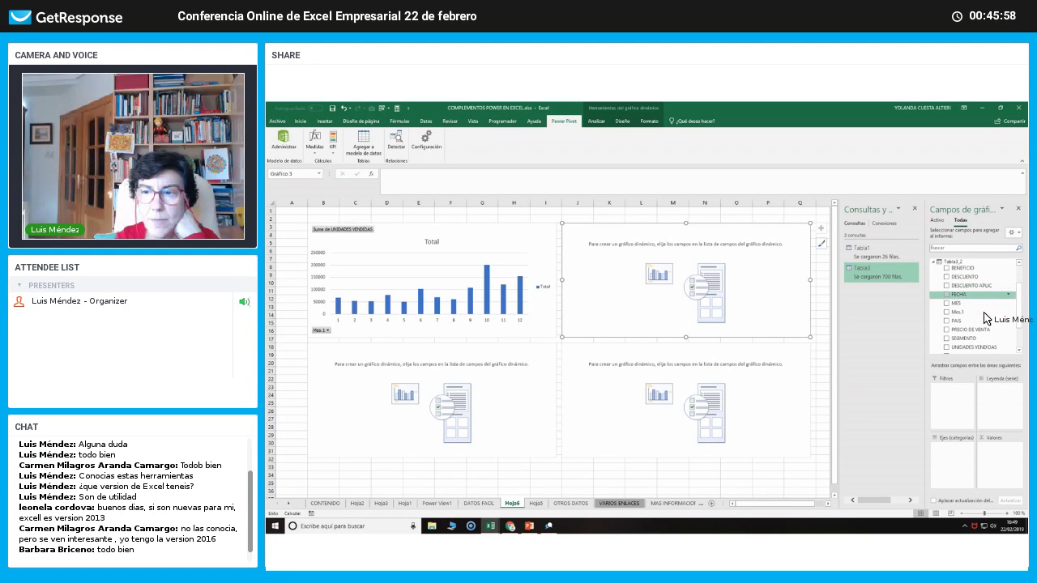
scroll(1012, 328, "down", 3)
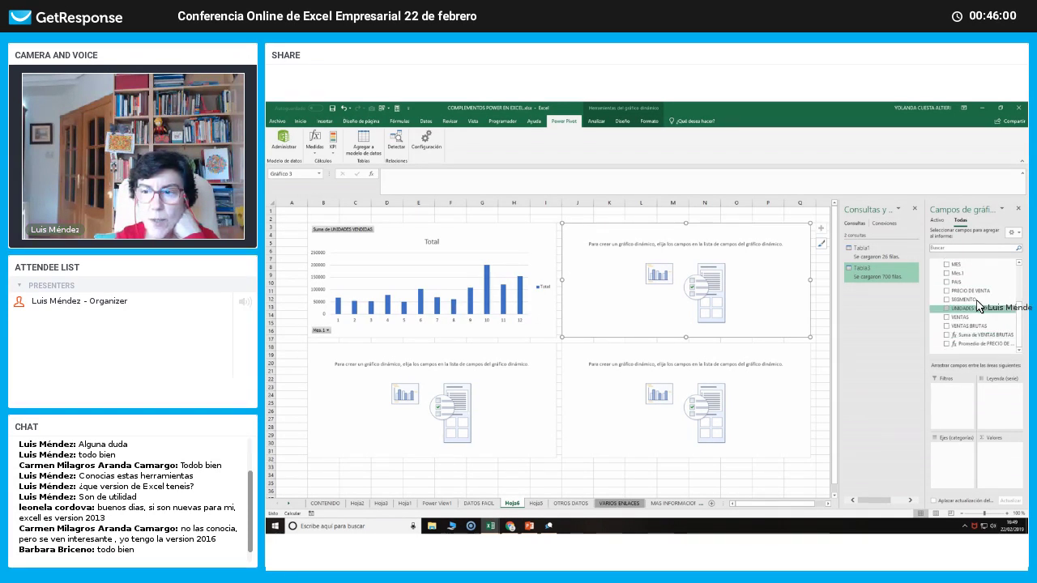
left_click_drag(969, 388, 964, 473)
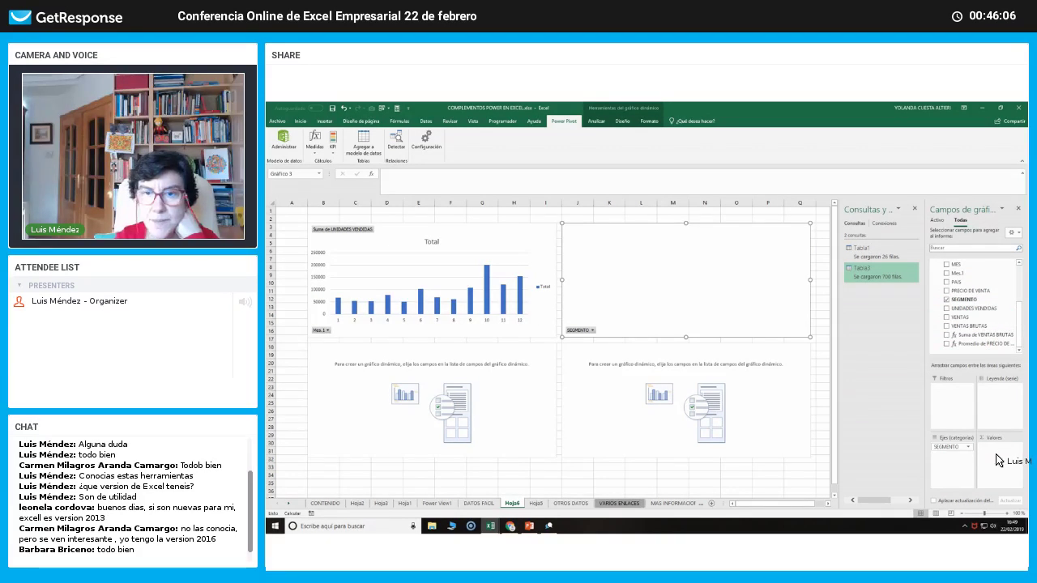
left_click_drag(998, 460, 998, 461)
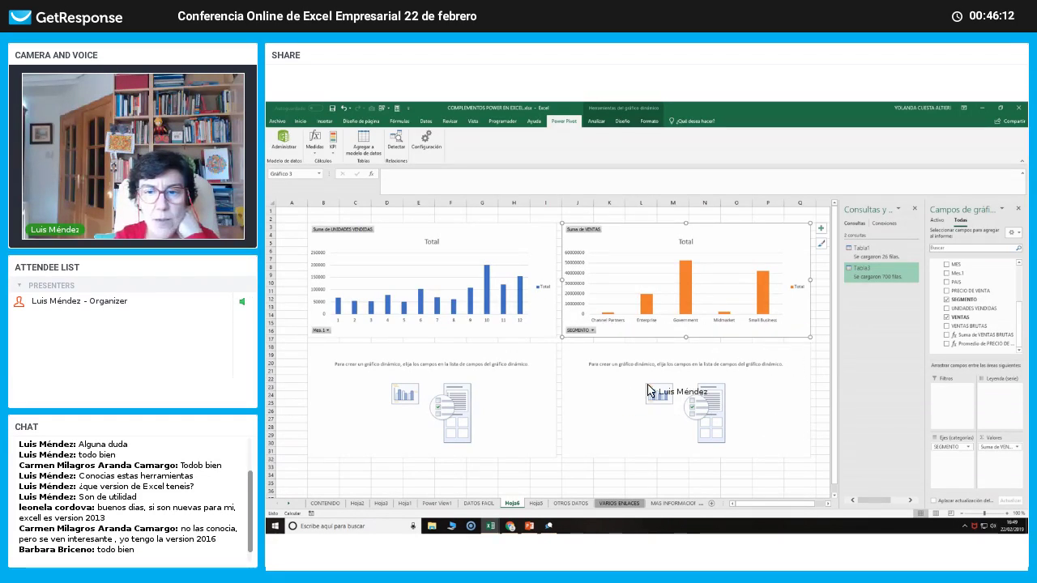
Put FECHA on the category axis of the lower-left chart from Tabla3_2.
left_click(530, 391)
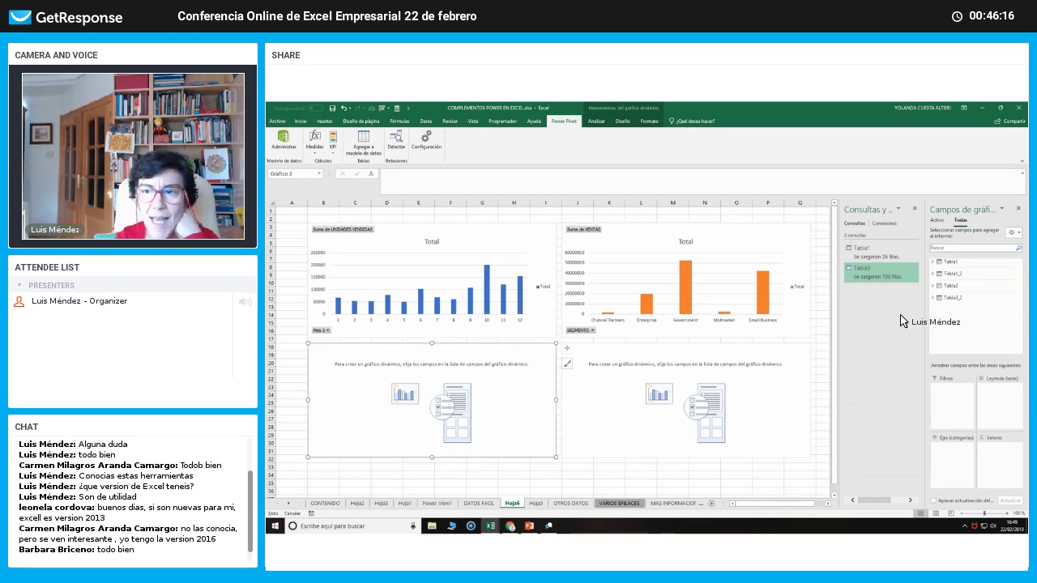
left_click(951, 299)
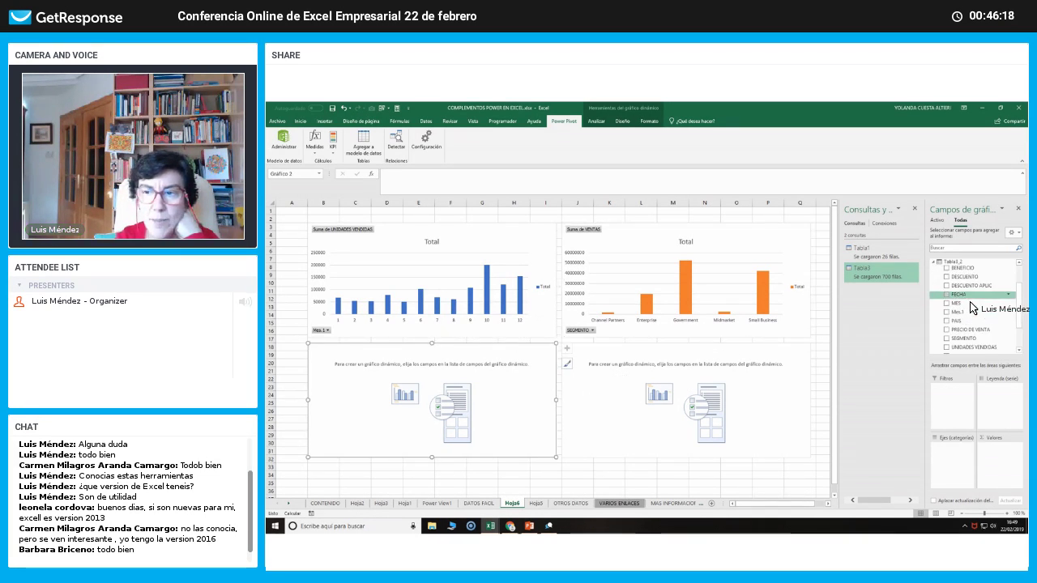
left_click_drag(1019, 315, 1018, 285)
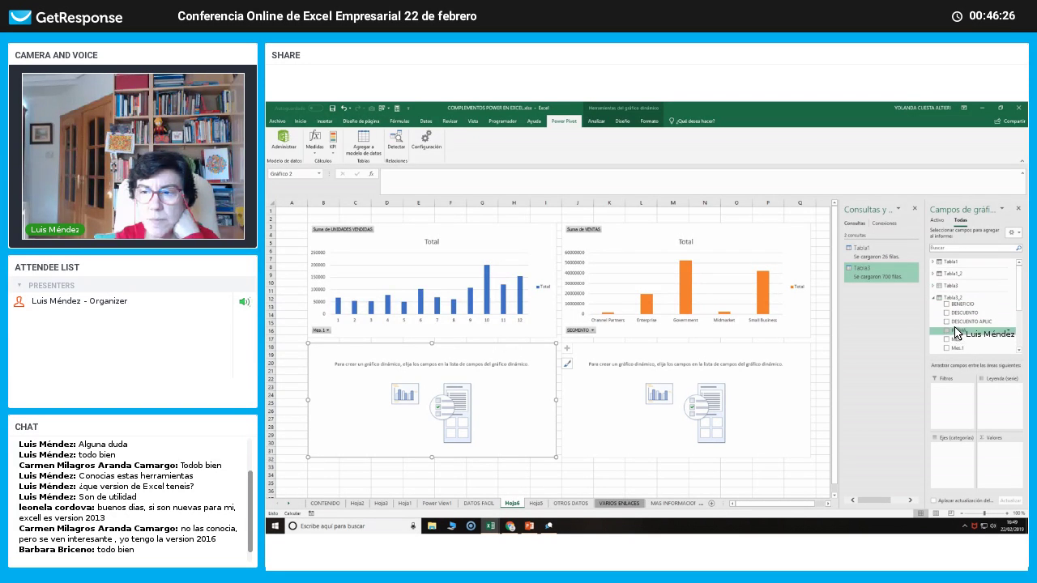
left_click_drag(955, 330, 945, 444)
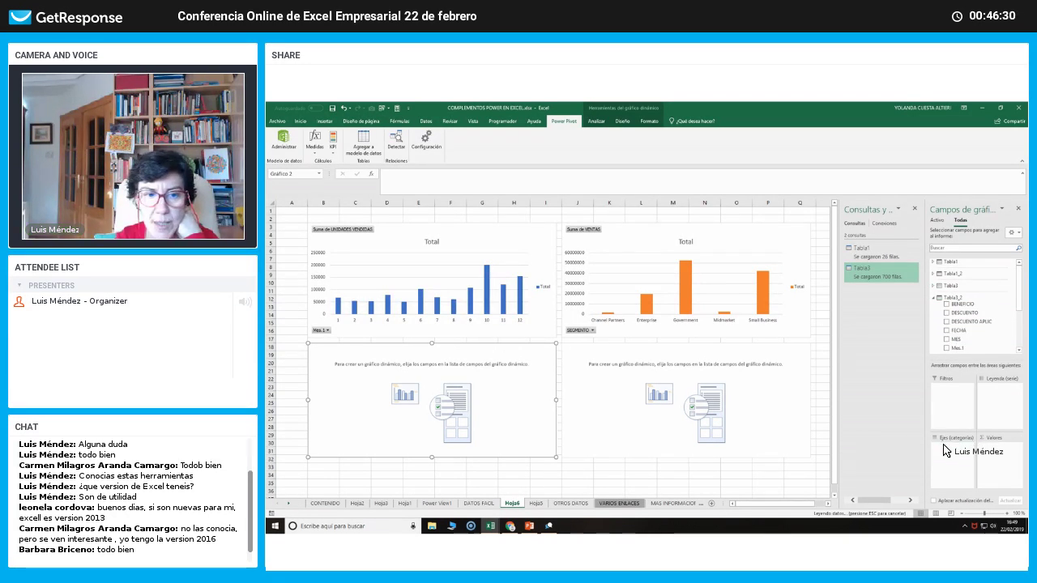
left_click_drag(945, 450, 946, 450)
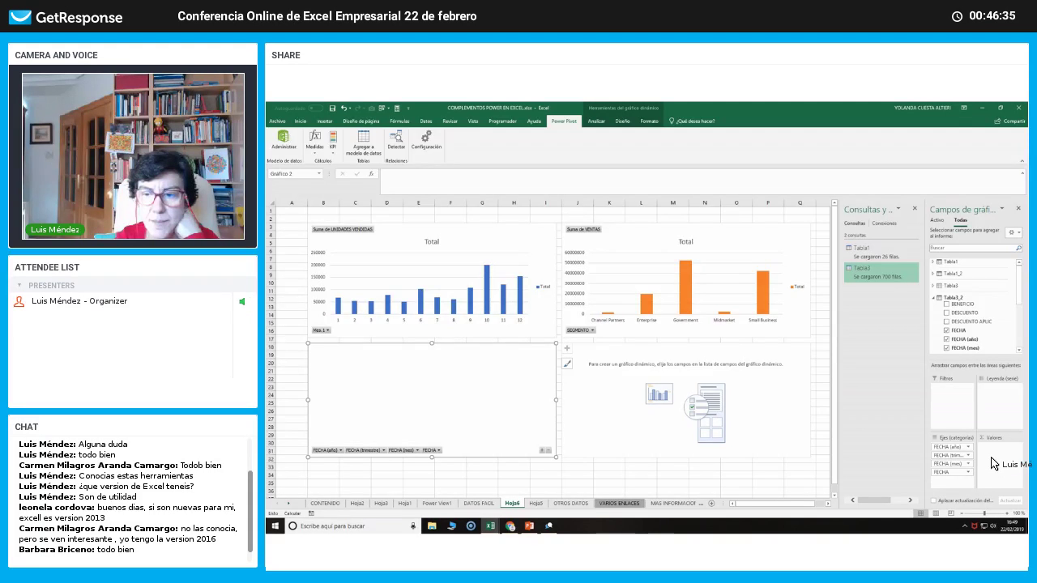
Reduce the lower-left chart's axis to FECHA (año) and plot Suma de BENEFICIO for 2017 and 2018.
left_click_drag(953, 456, 969, 342)
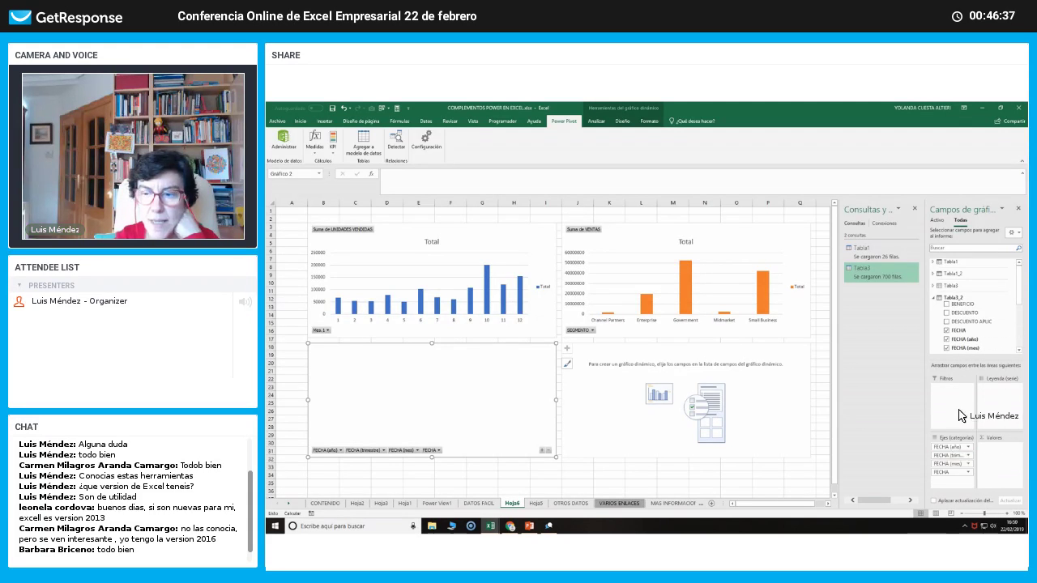
left_click_drag(952, 456, 956, 332)
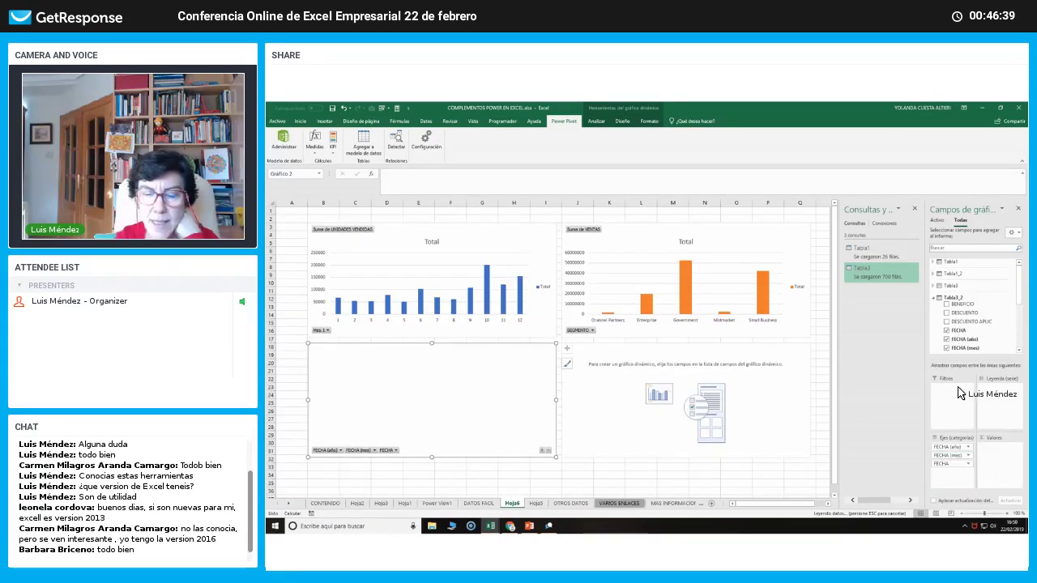
left_click_drag(953, 455, 956, 326)
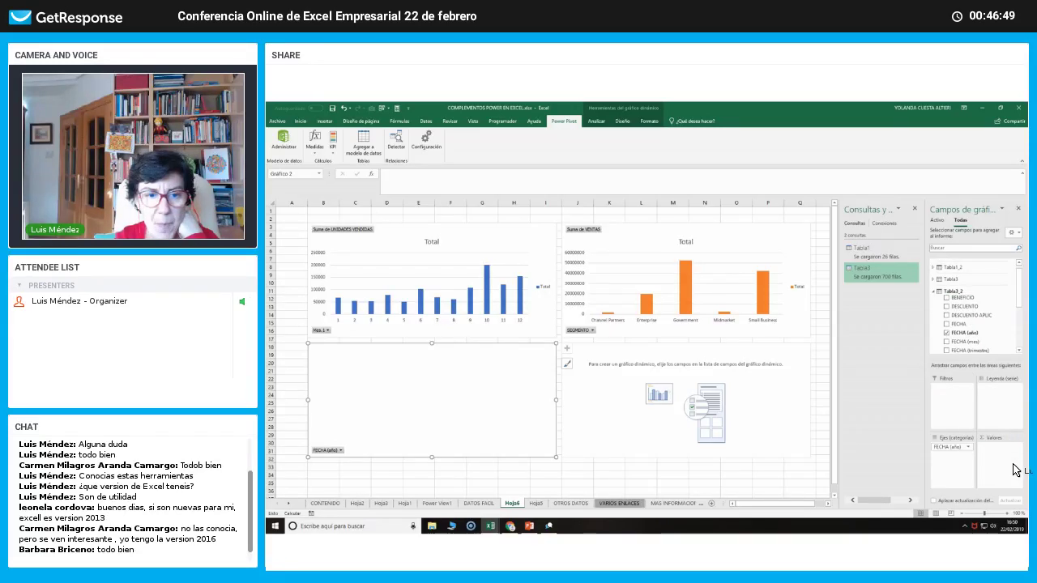
left_click_drag(962, 298, 1013, 466)
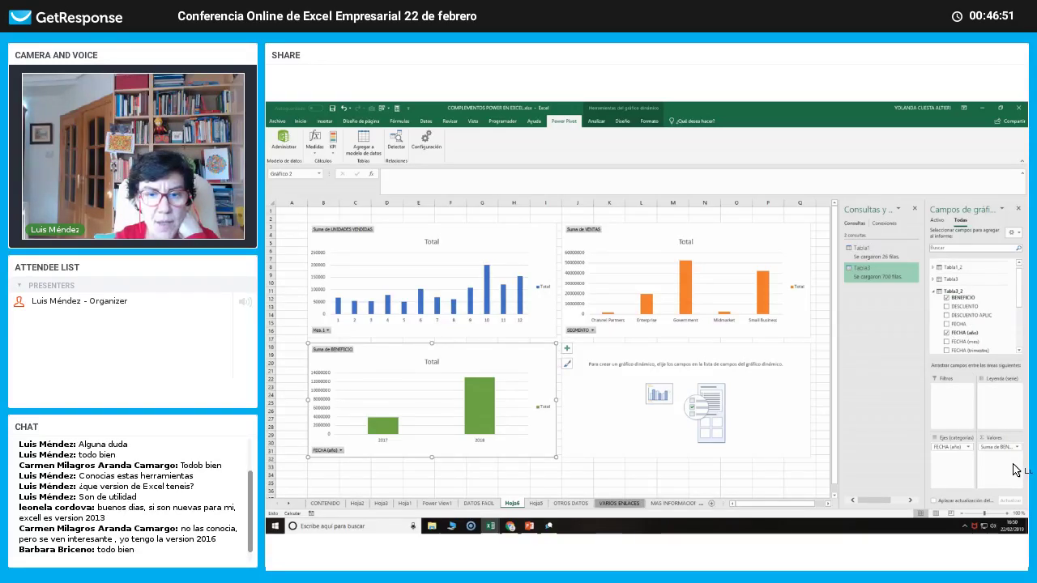
left_click(604, 411)
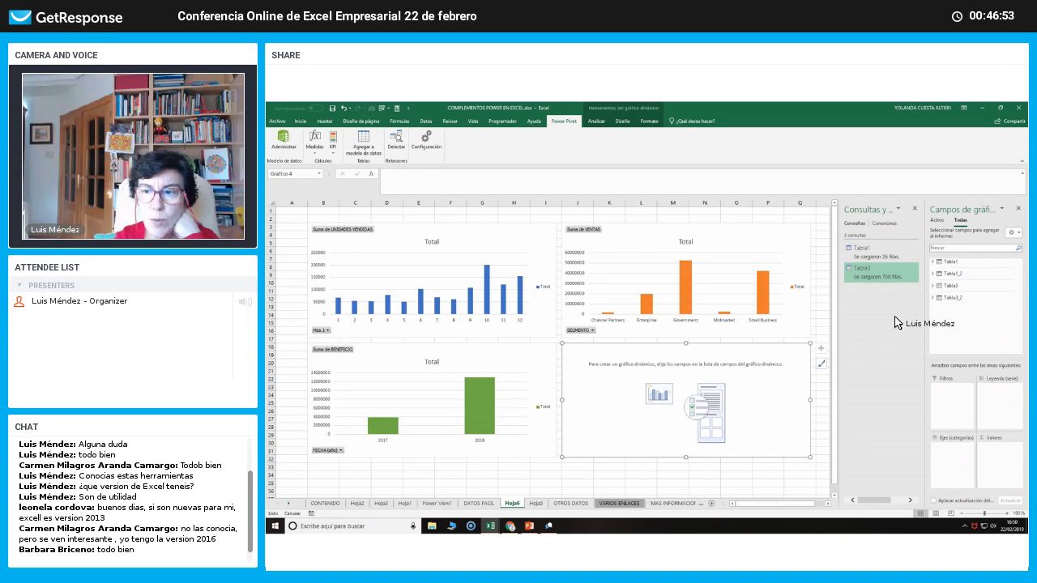
Plot the count of DESCUENTO APLIC by Mes.1 in the lower-right chart.
left_click(946, 300)
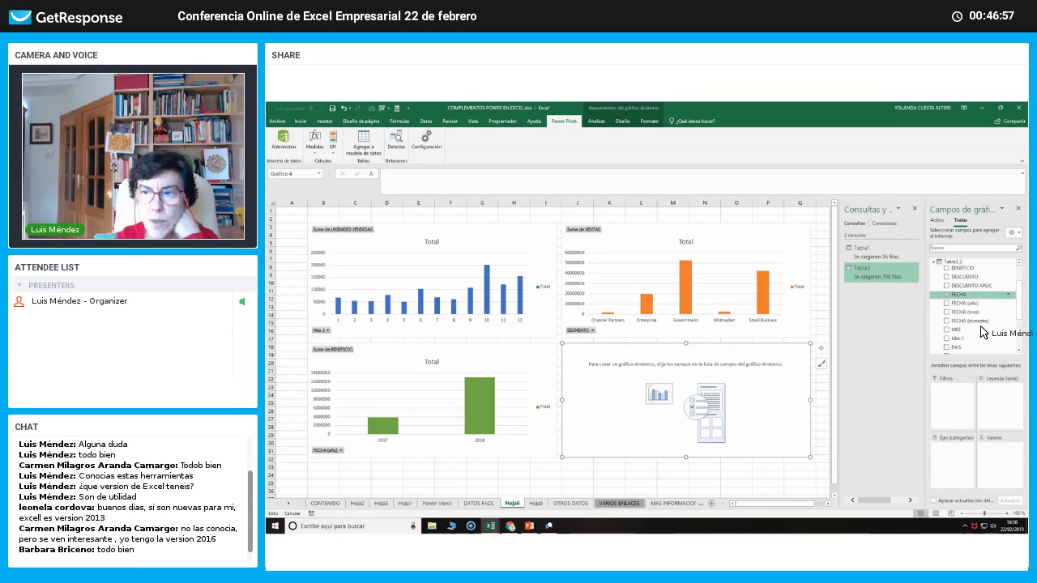
left_click_drag(954, 462, 956, 461)
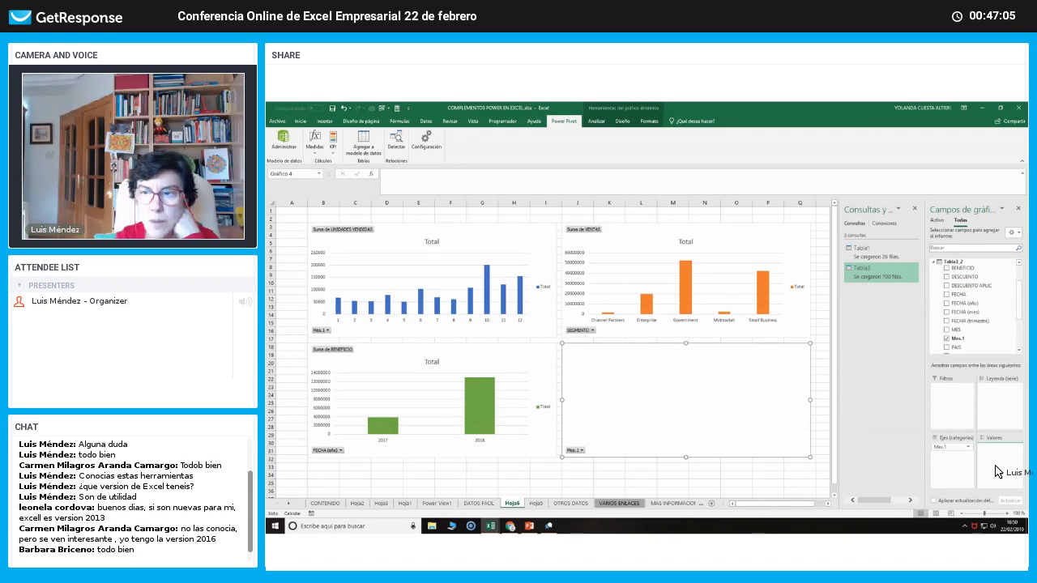
left_click_drag(971, 286, 997, 473)
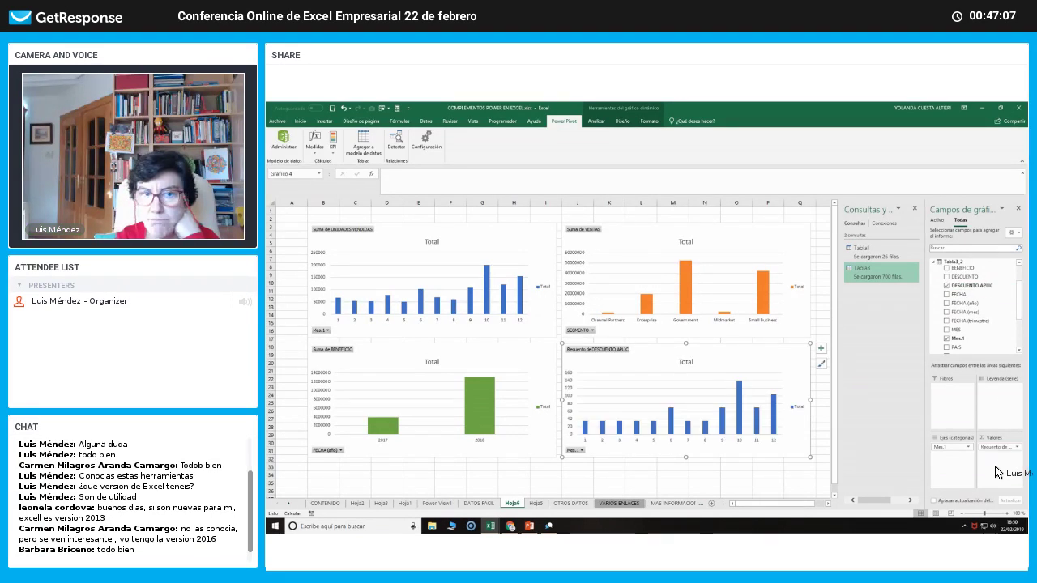
Review the four charts and their Analizar, Diseño and Formato options, then deselect them.
left_click(466, 259)
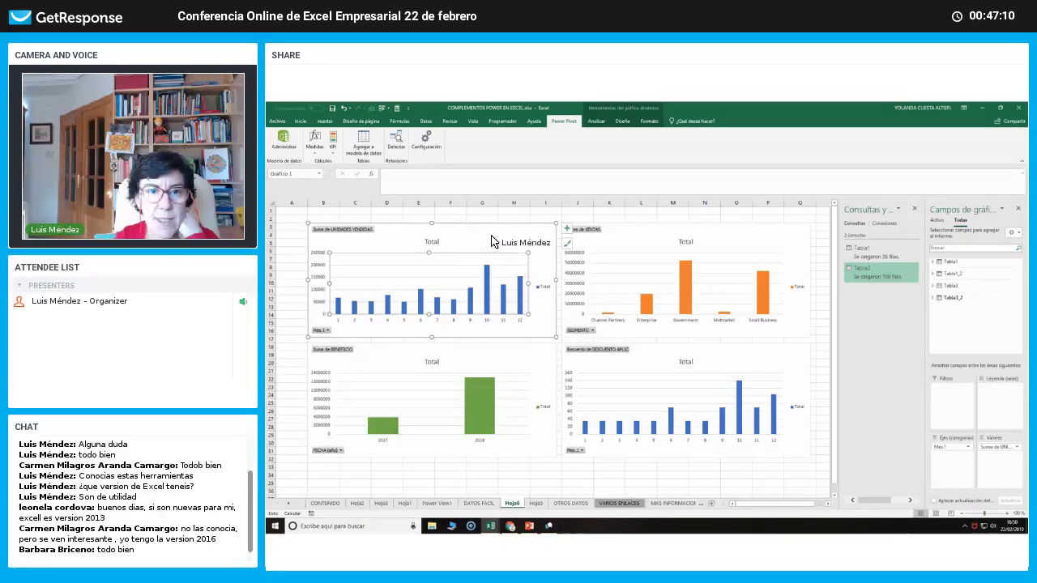
left_click(601, 121)
left_click(626, 122)
left_click(645, 121)
left_click(597, 121)
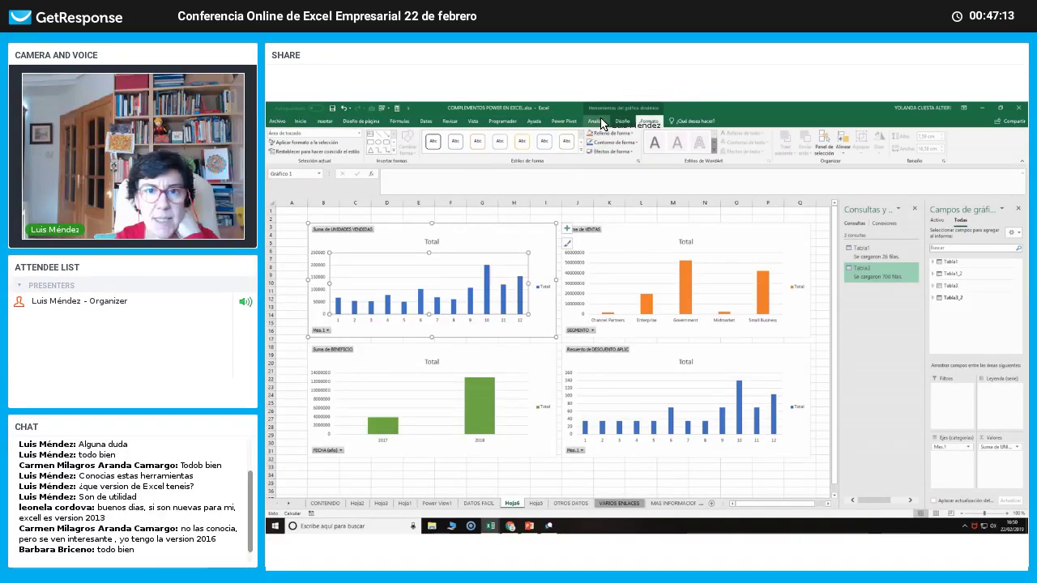
left_click(628, 272)
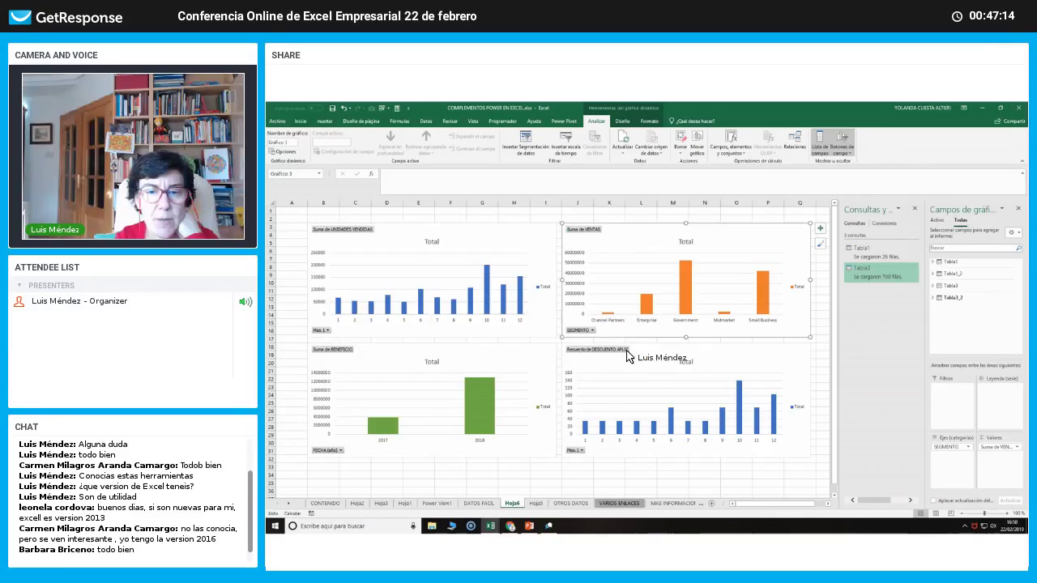
left_click(565, 366)
left_click(506, 405)
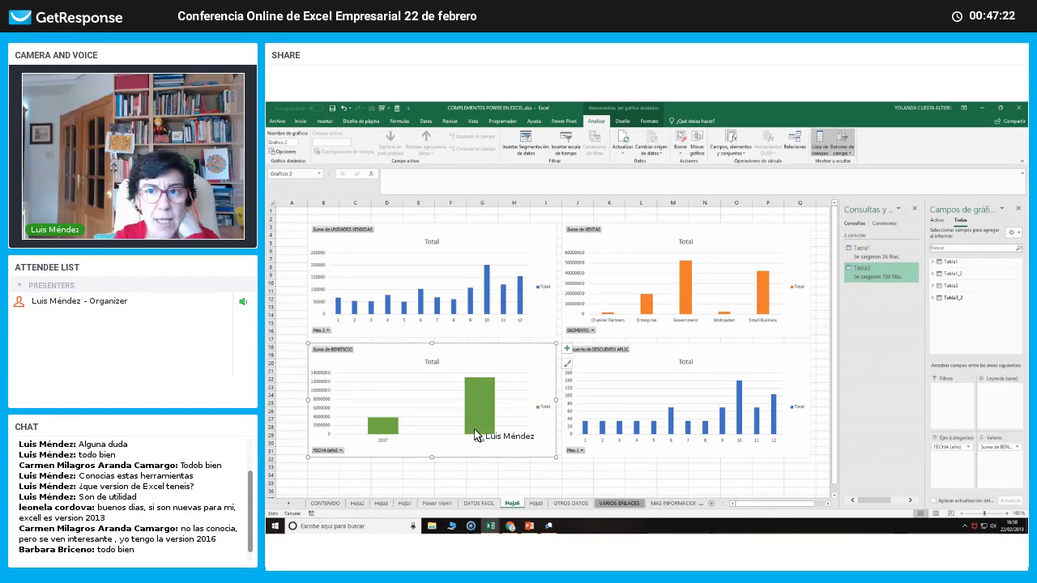
left_click(463, 483)
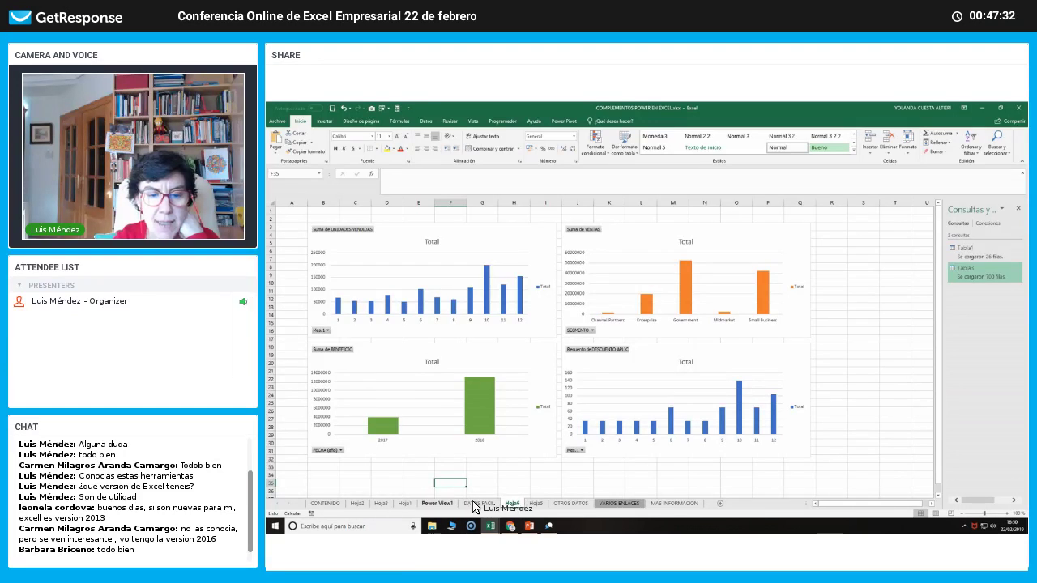
left_click(479, 504)
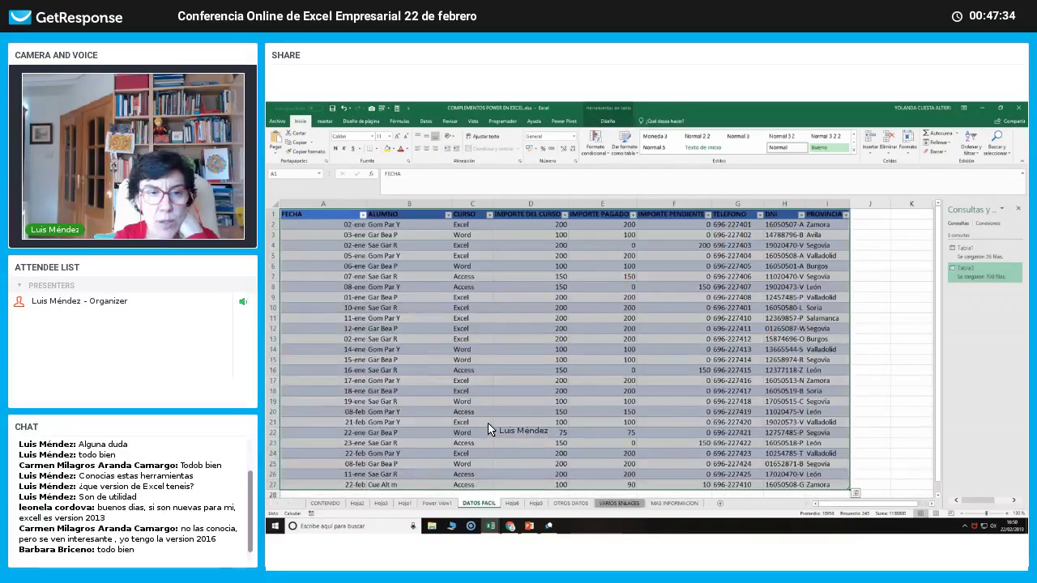
left_click(489, 425)
scroll(489, 430, "down", 6)
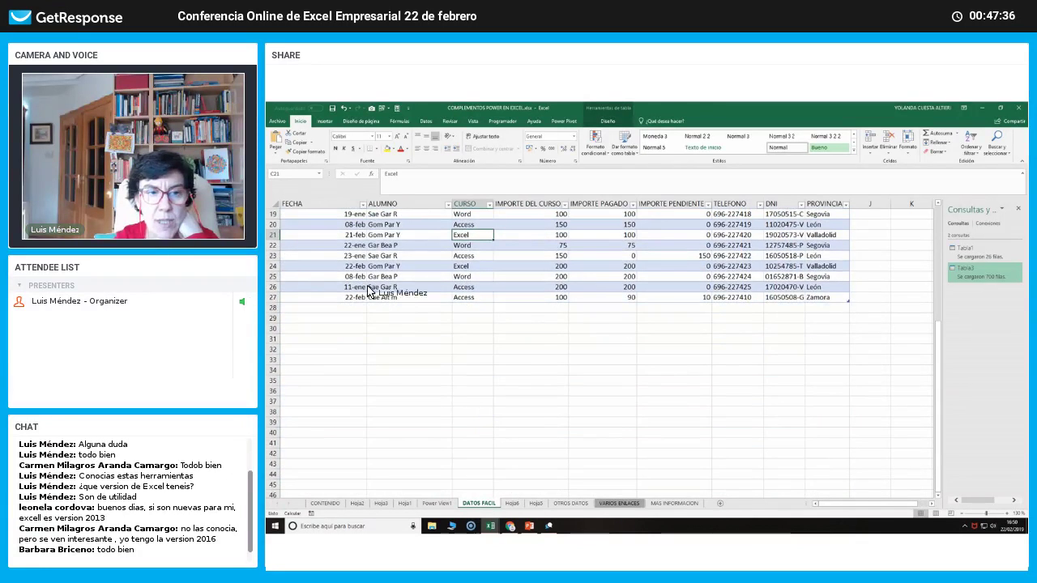
scroll(448, 332, "up", 6)
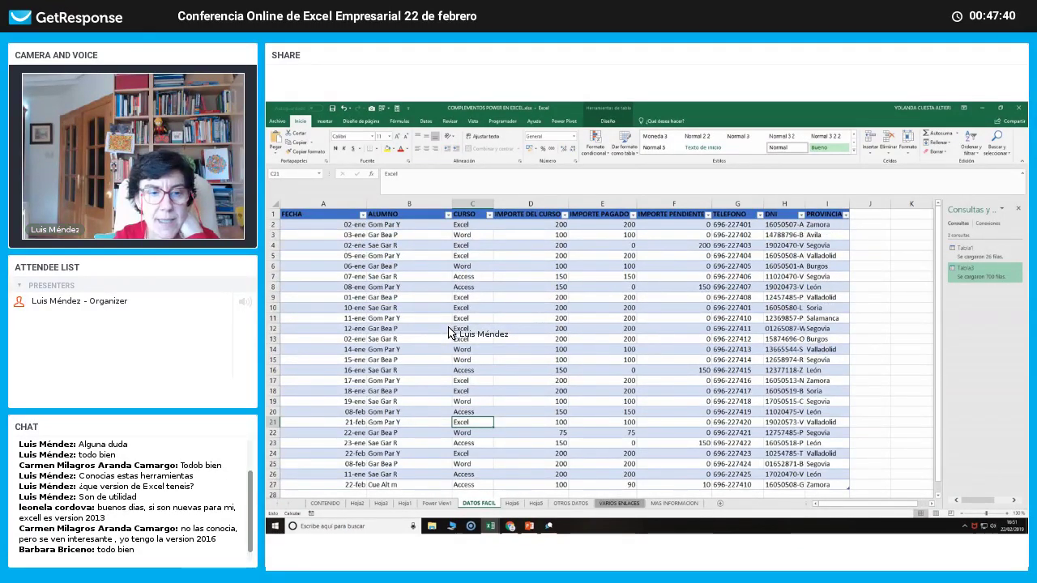
scroll(450, 334, "down", 4)
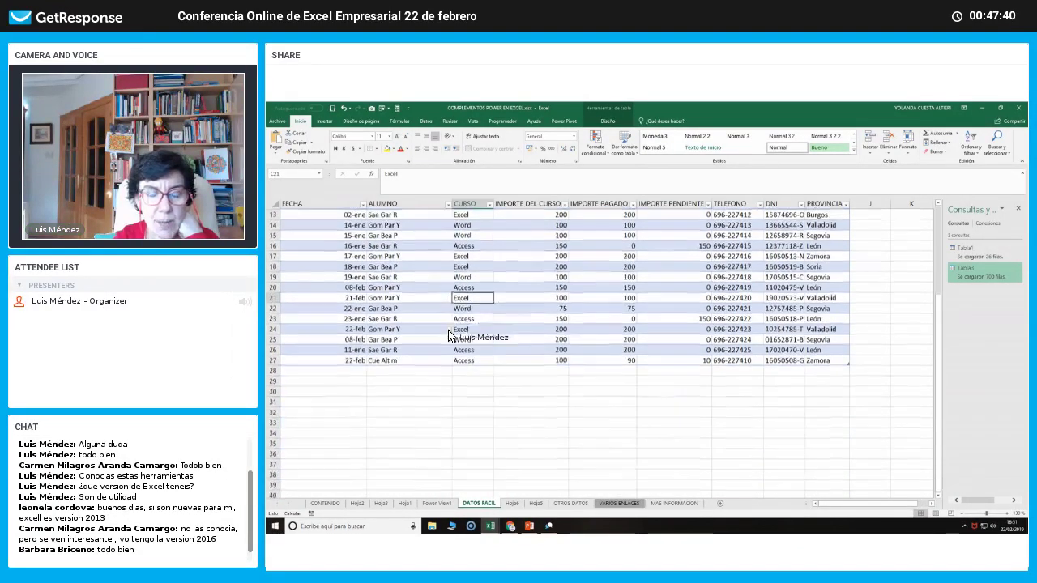
left_click(567, 503)
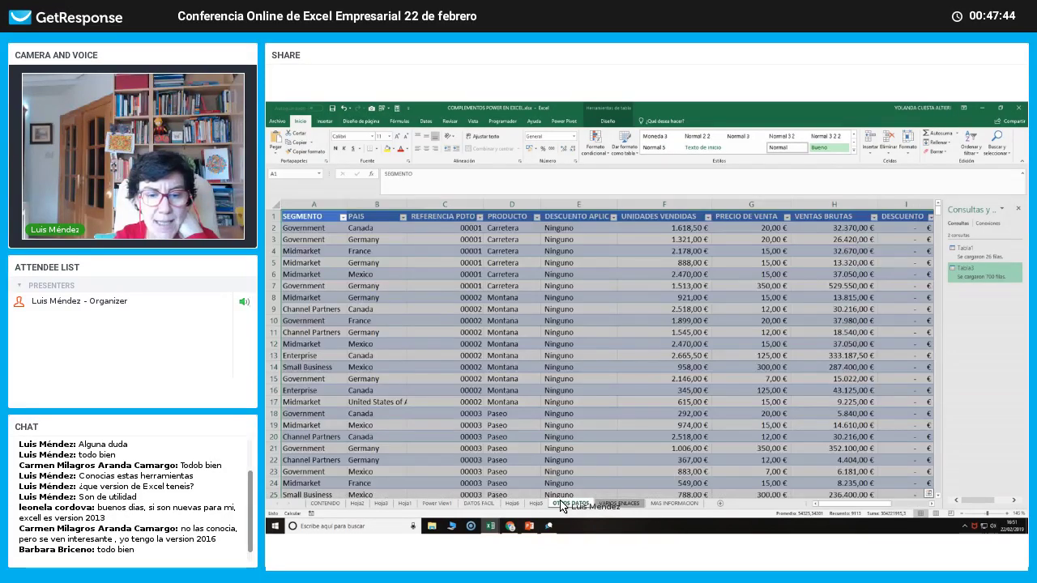
key("ctrl+Page_Down")
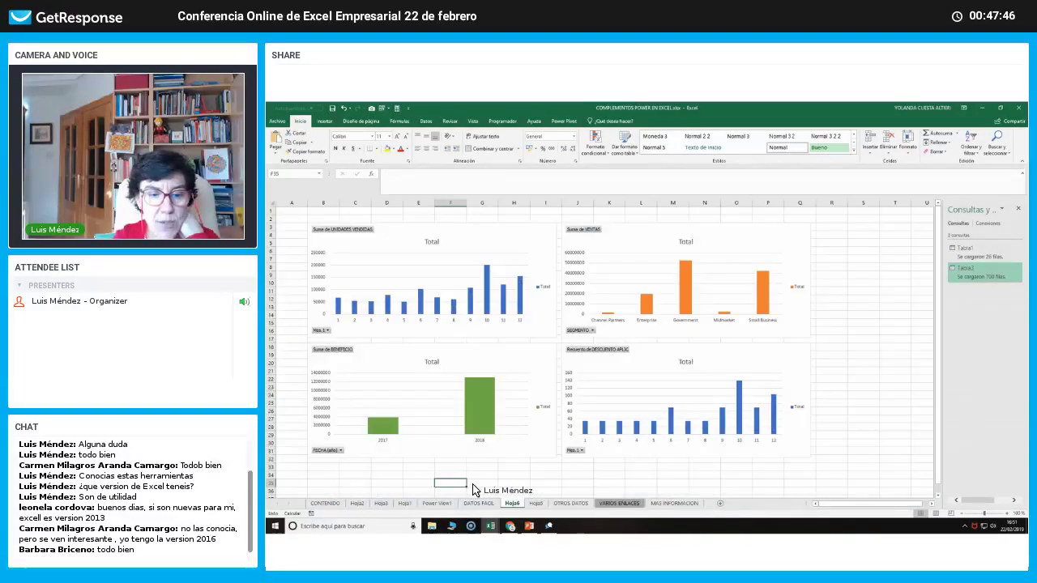
left_click(473, 502)
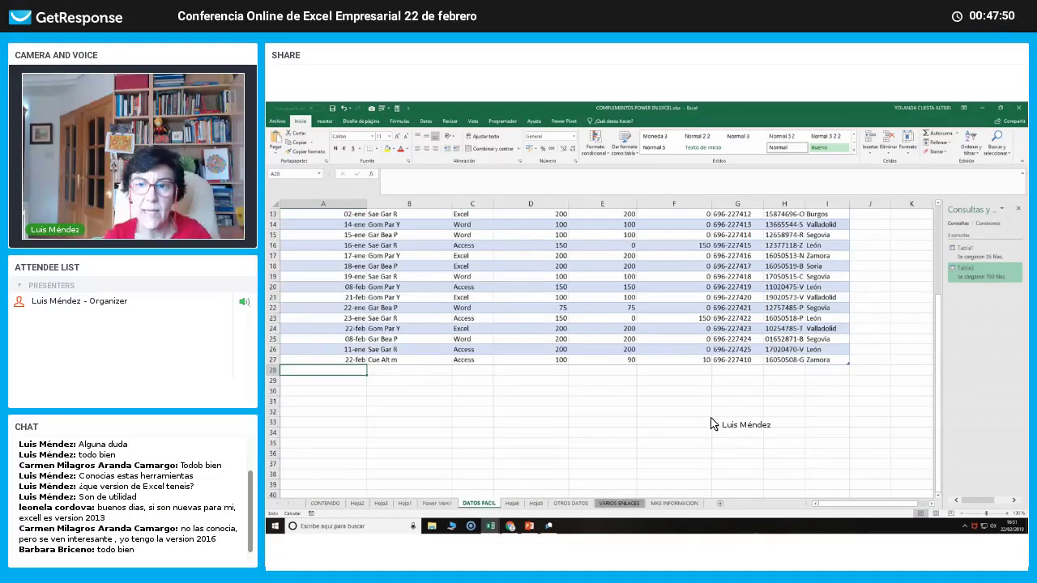
scroll(729, 409, "up", 4)
left_click(865, 215)
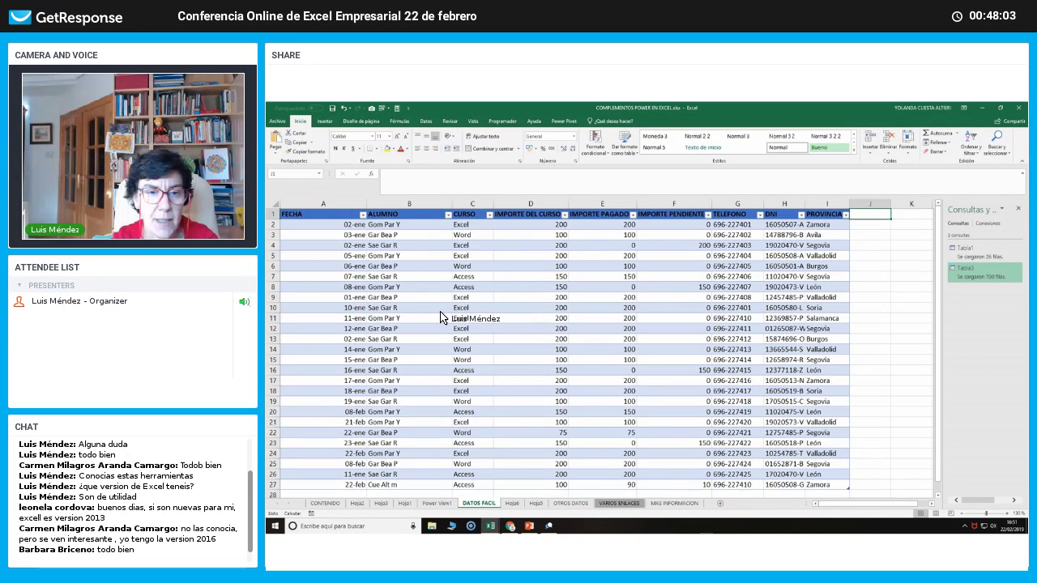
scroll(440, 317, "down", 2)
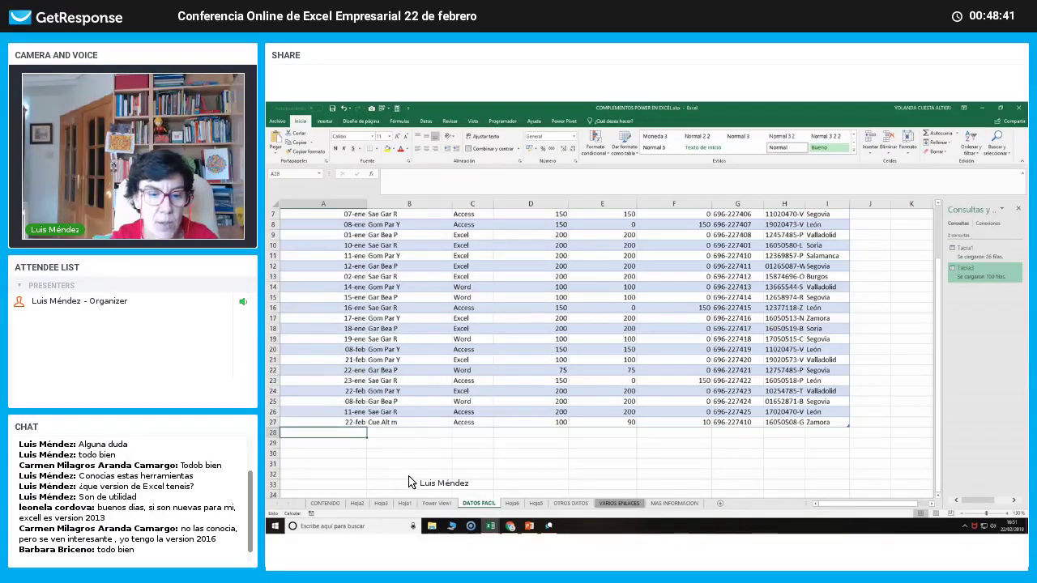
left_click(438, 504)
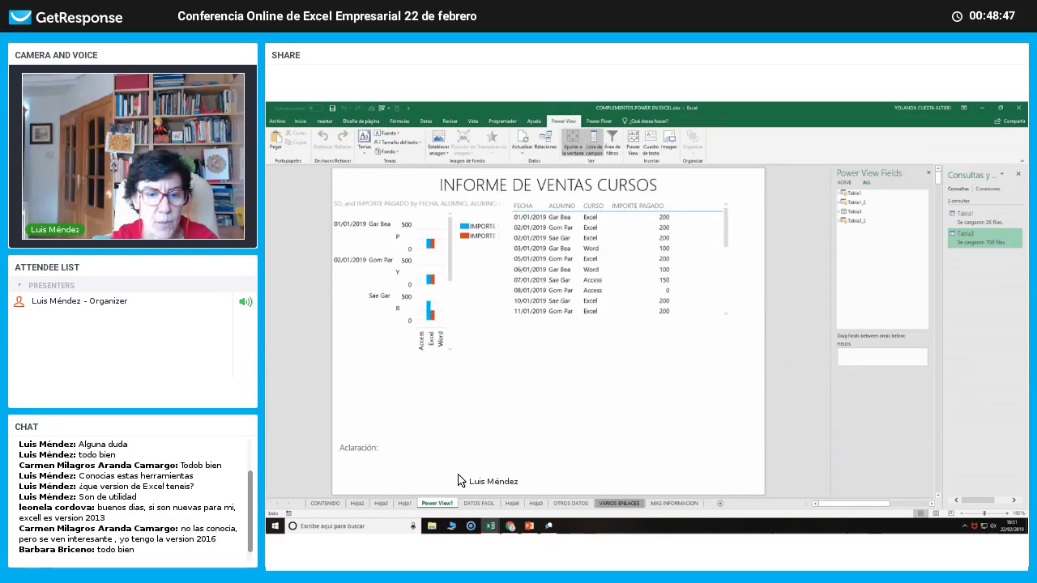
left_click(477, 504)
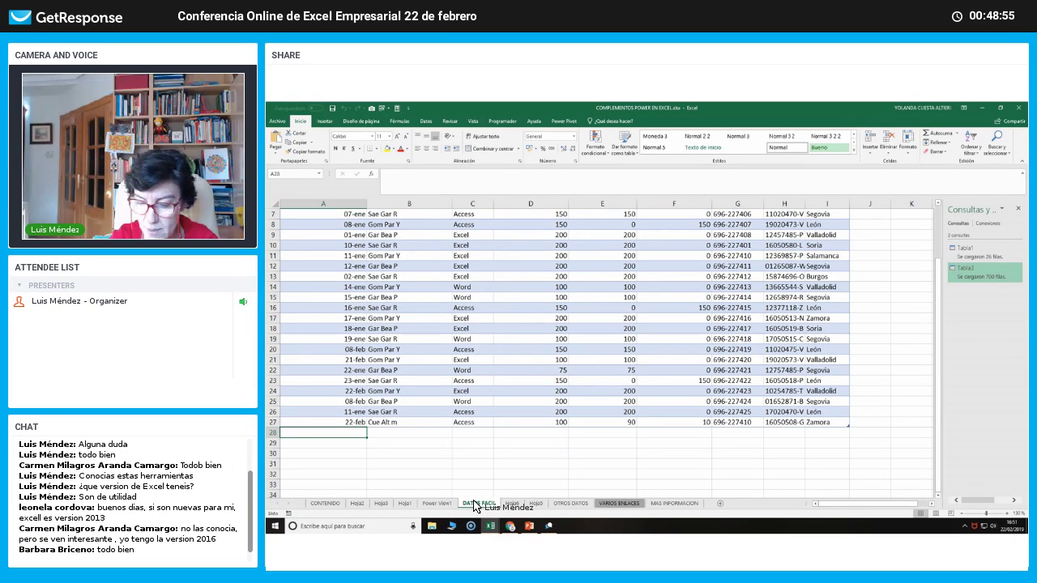
Start row 28 with date 22/02, the student's name, course Excel and draft amounts.
type("22")
type("/02")
key("Return")
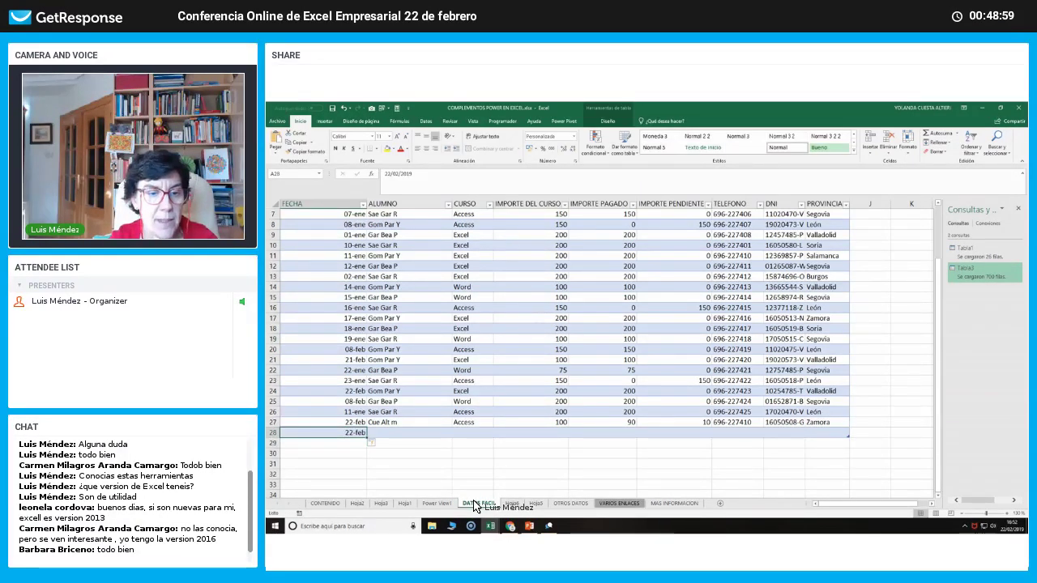
key("Tab")
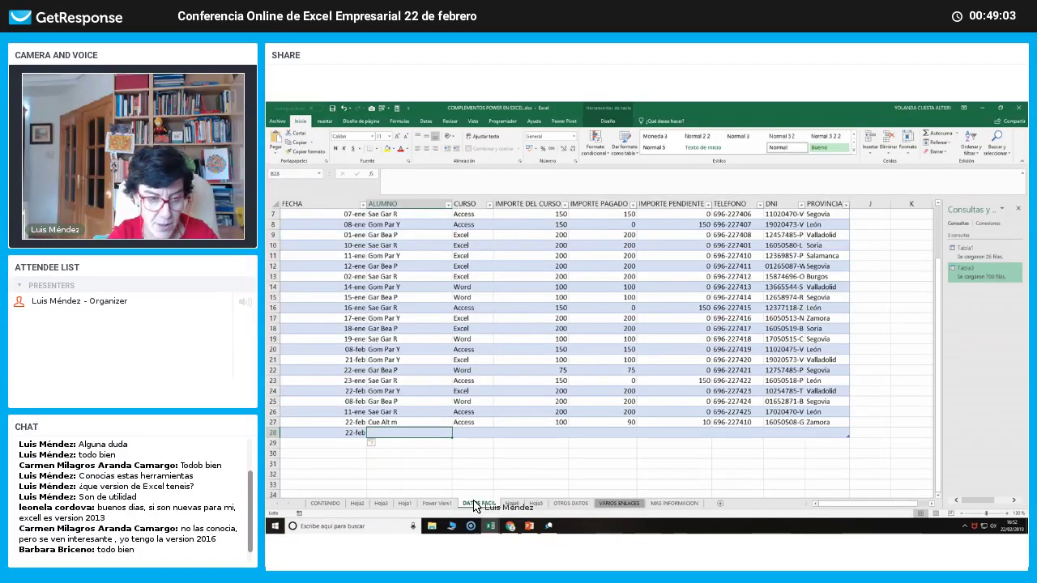
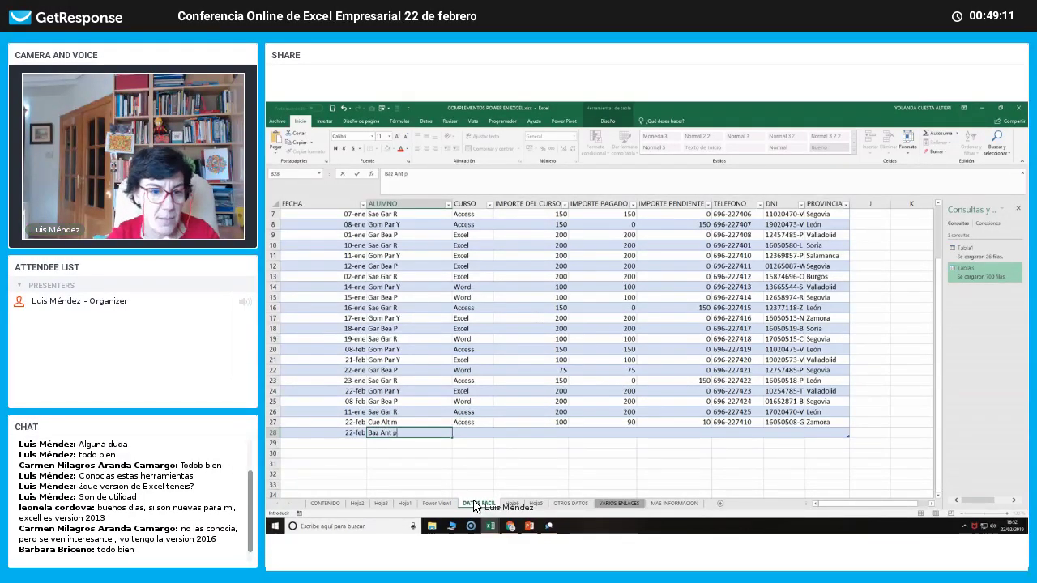
key("Tab")
type("E")
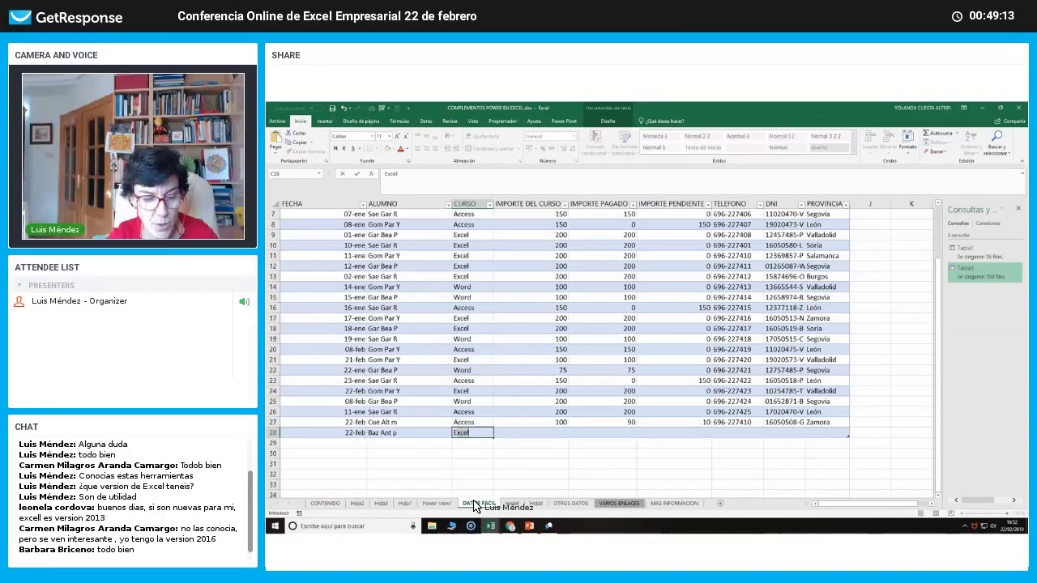
key("Tab")
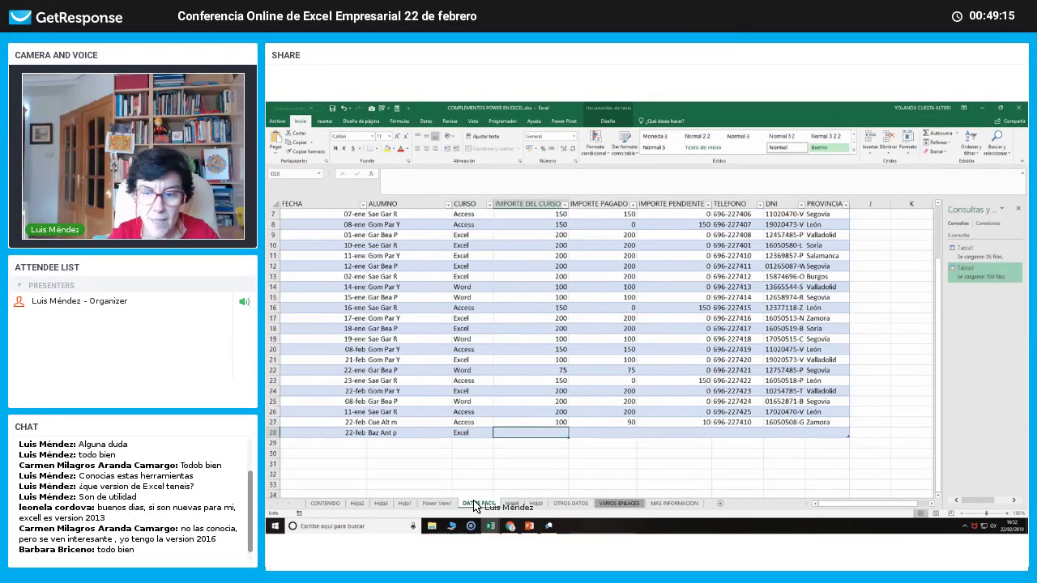
type("100")
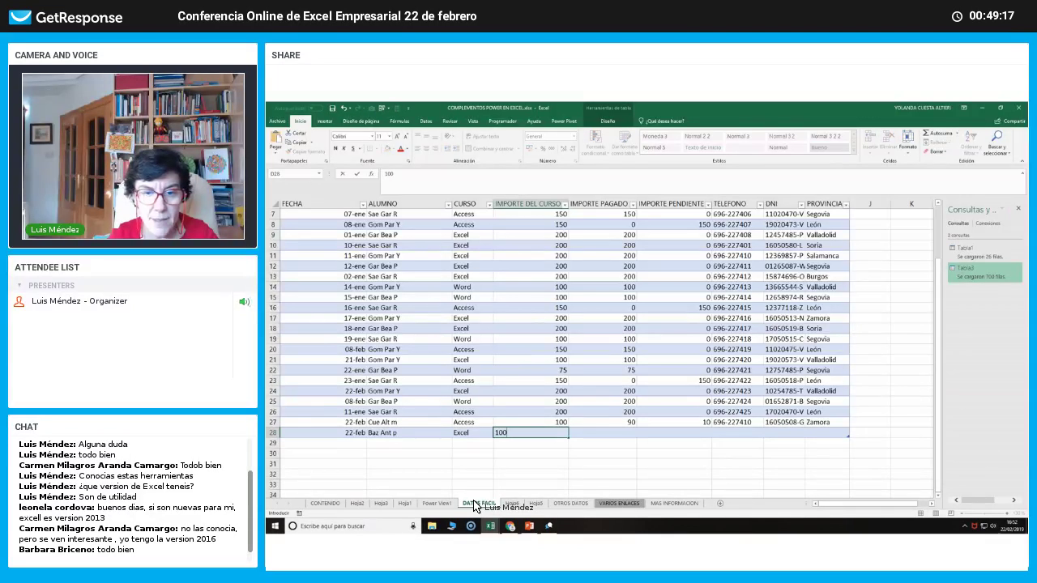
key("Tab")
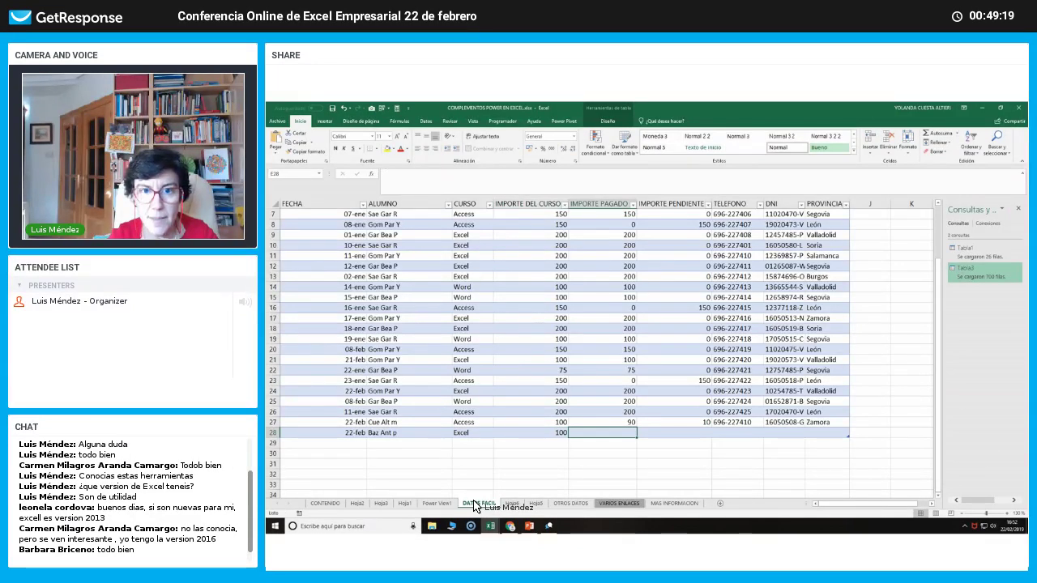
type("0")
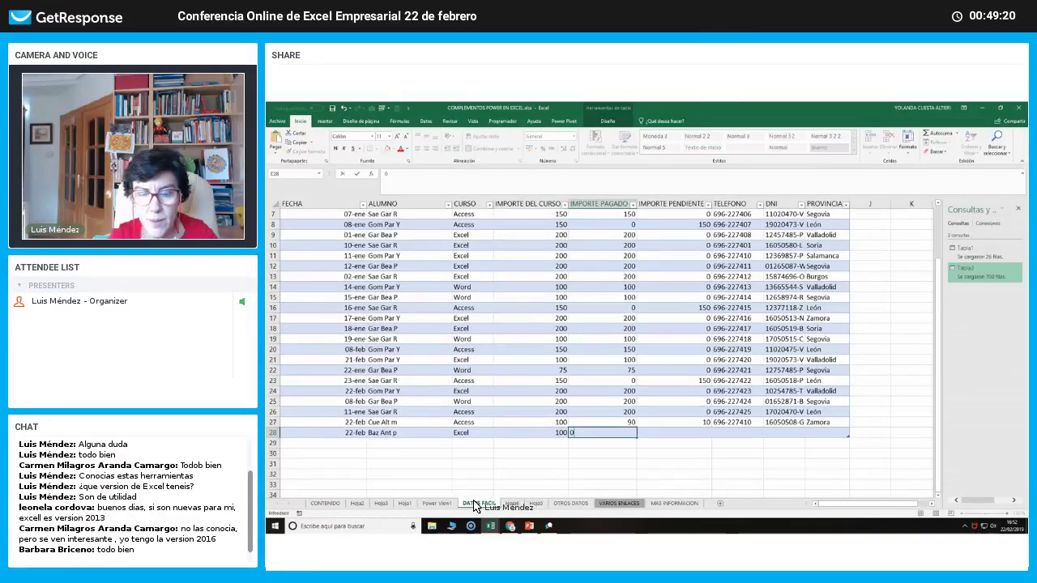
key("Tab")
type("10")
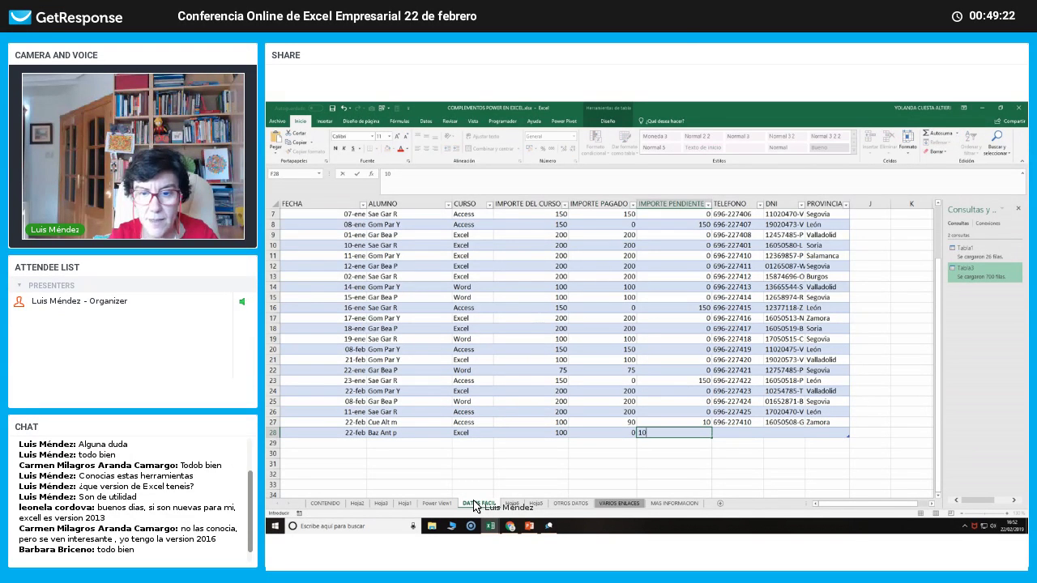
key("Tab")
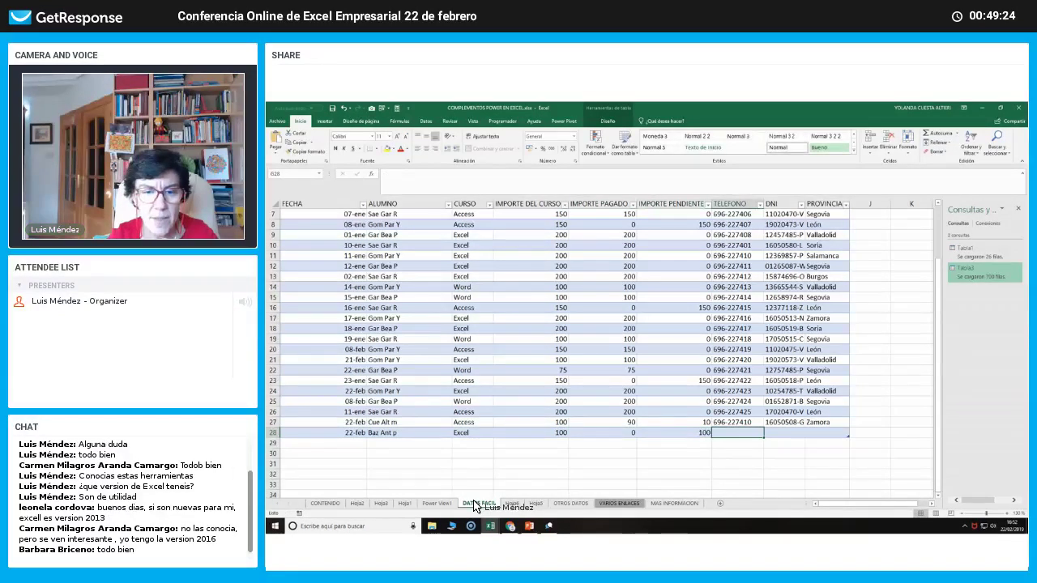
Correct the row's course amount and amount paid to 1000000 each.
key("Left")
key("Left")
key("Left")
type("10")
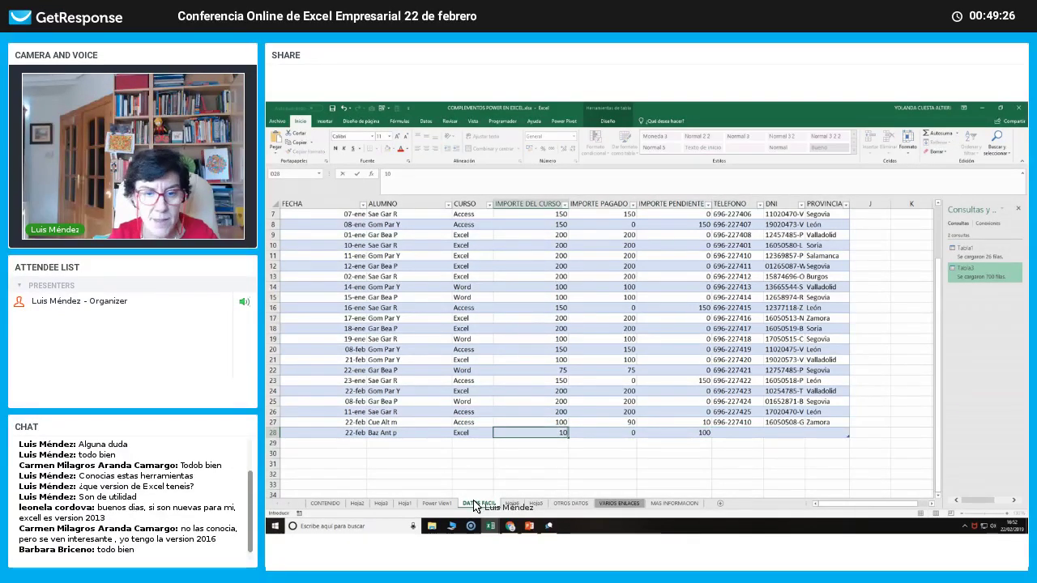
type("0000000")
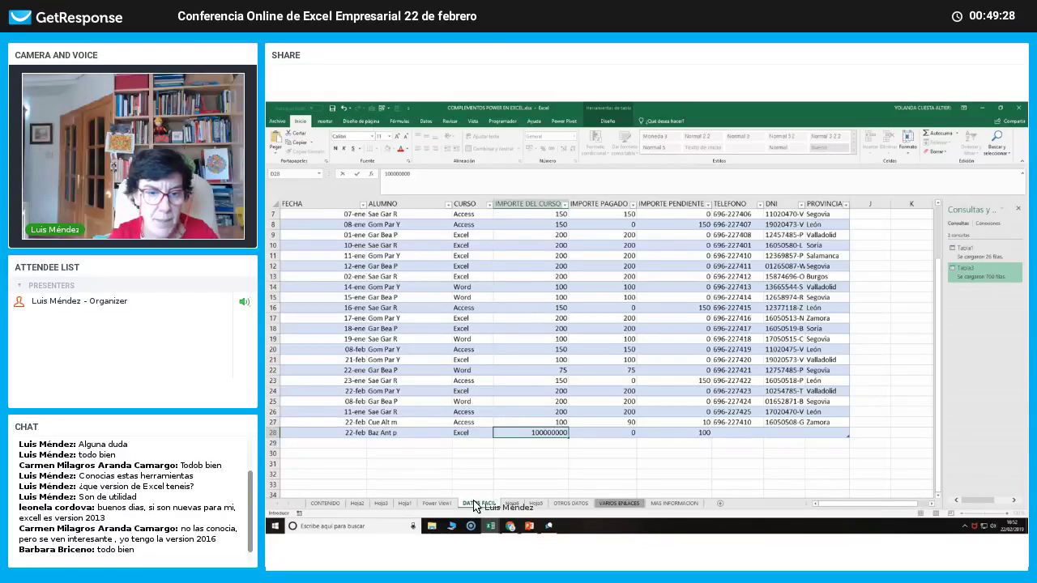
key("Right")
key("Right")
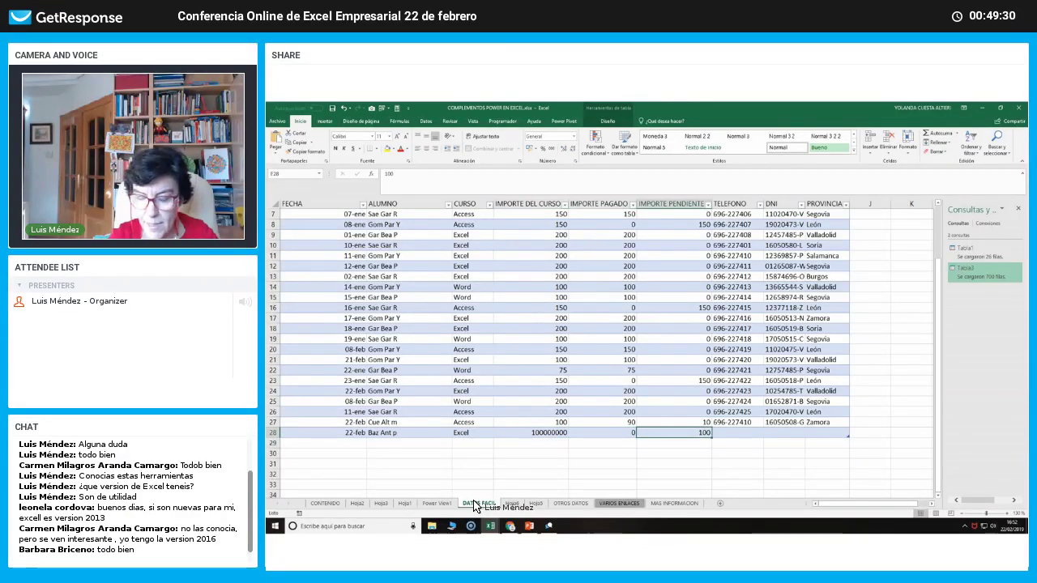
type("1")
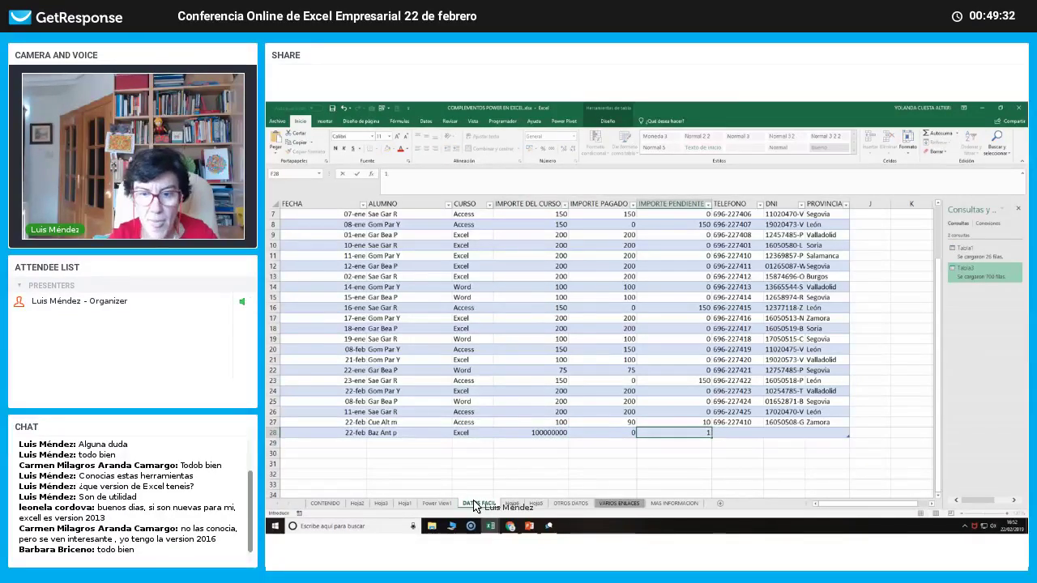
key("Return")
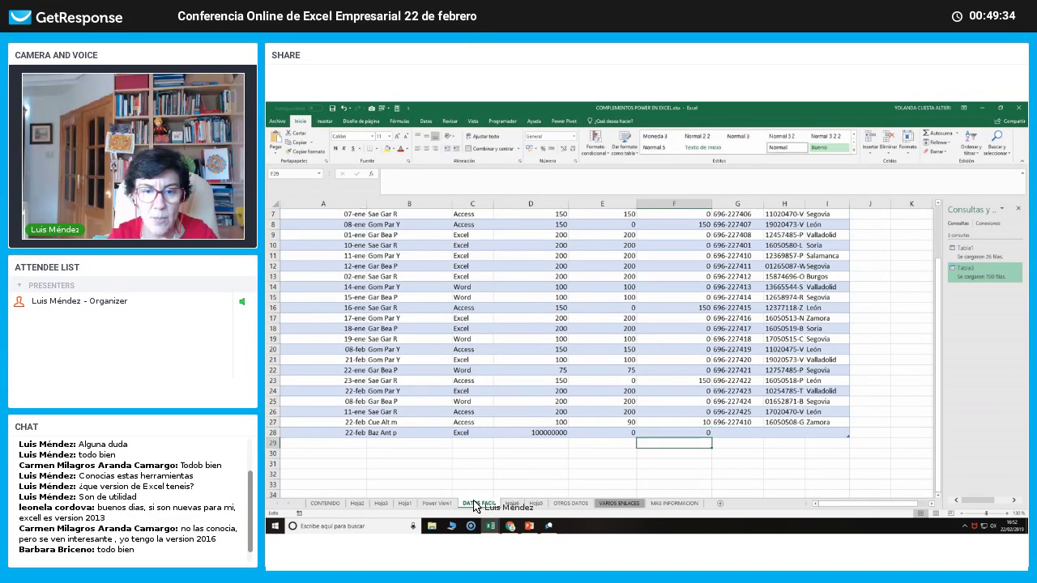
key("Up")
key("Left")
key("Left")
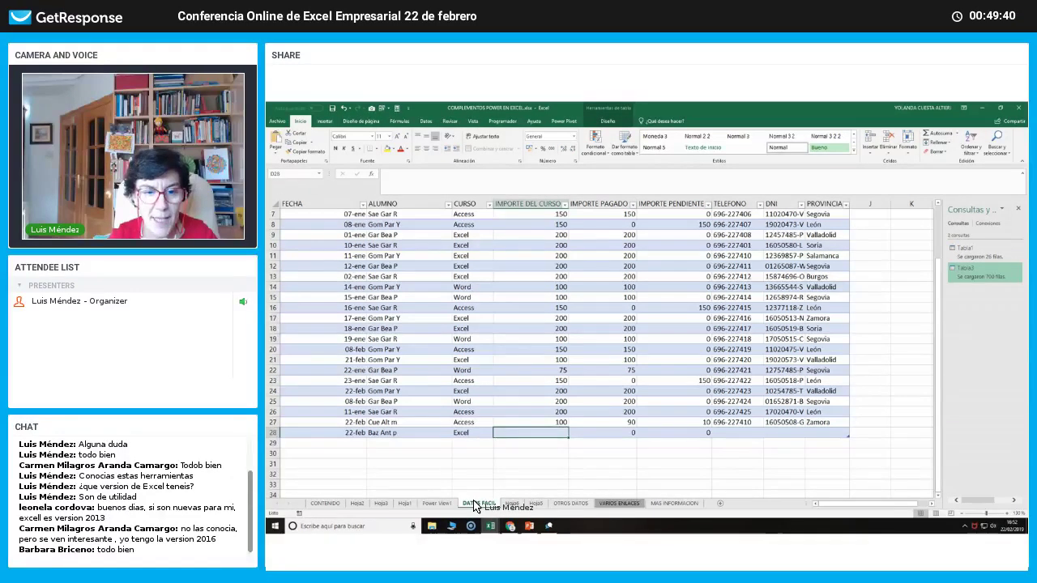
type("10000")
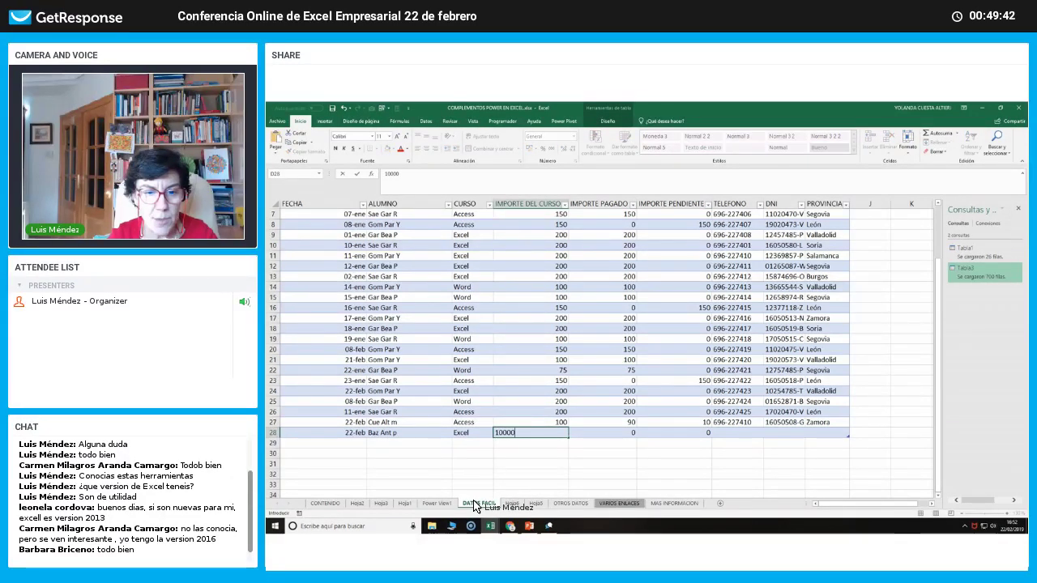
type("00")
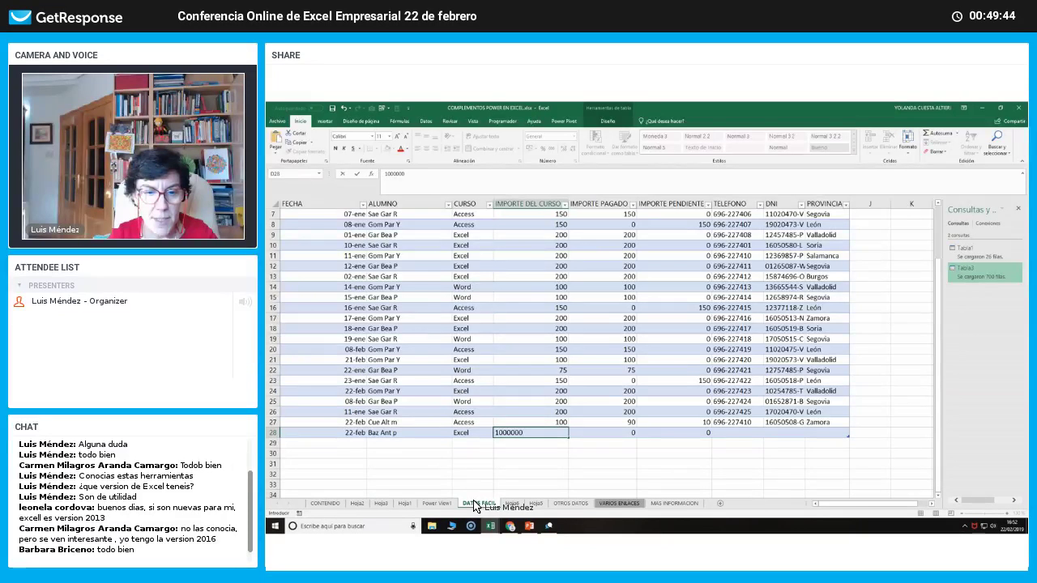
key("ctrl+Return")
key("Tab")
type("1")
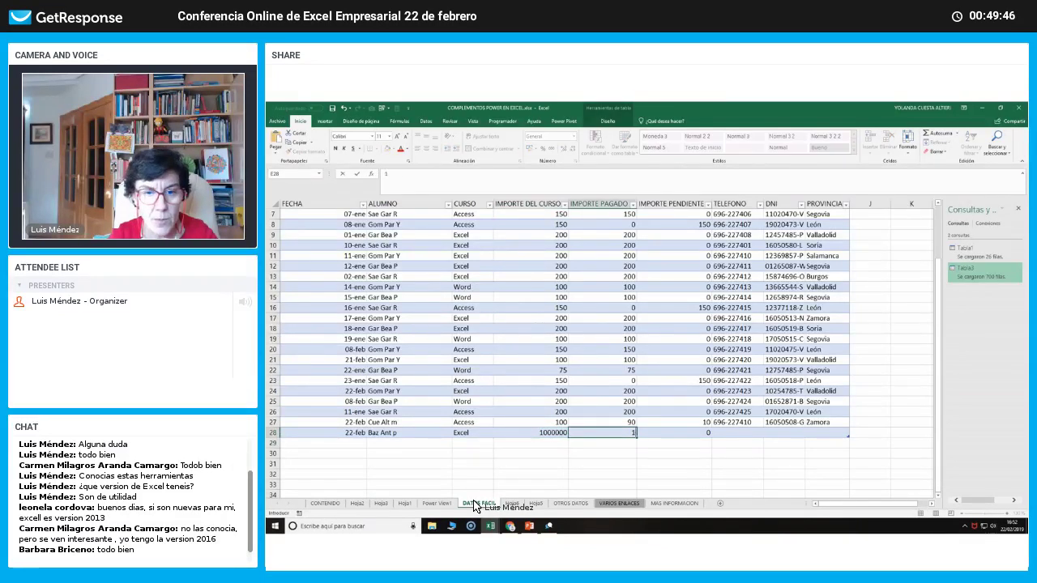
type("00000")
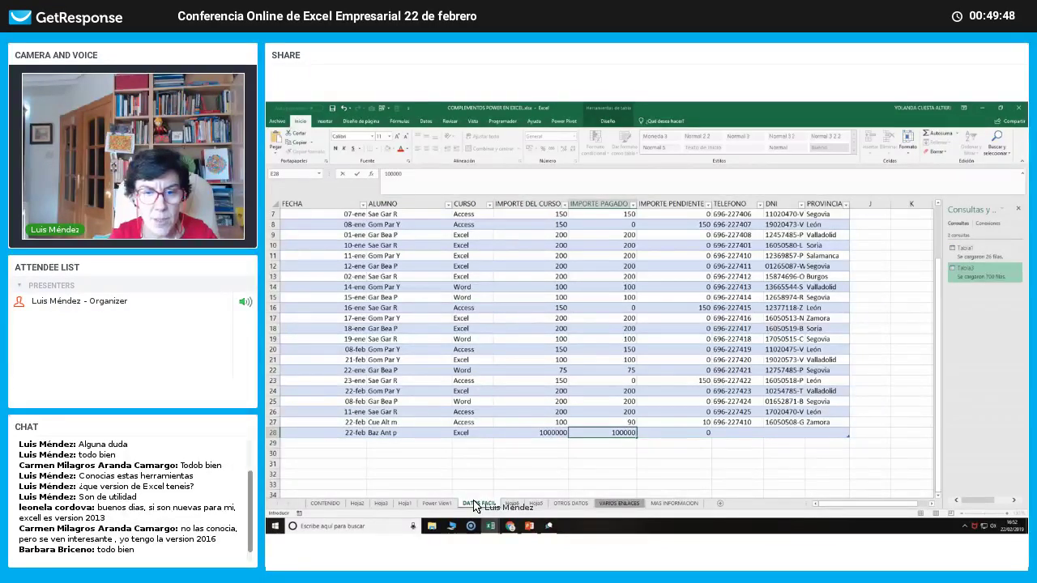
type("0")
key("Tab")
key("Tab")
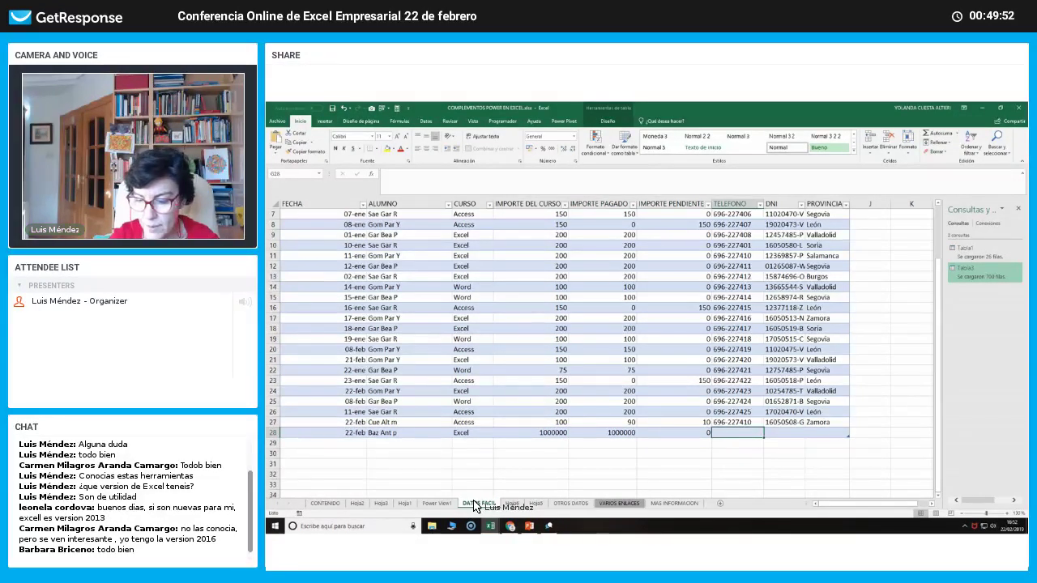
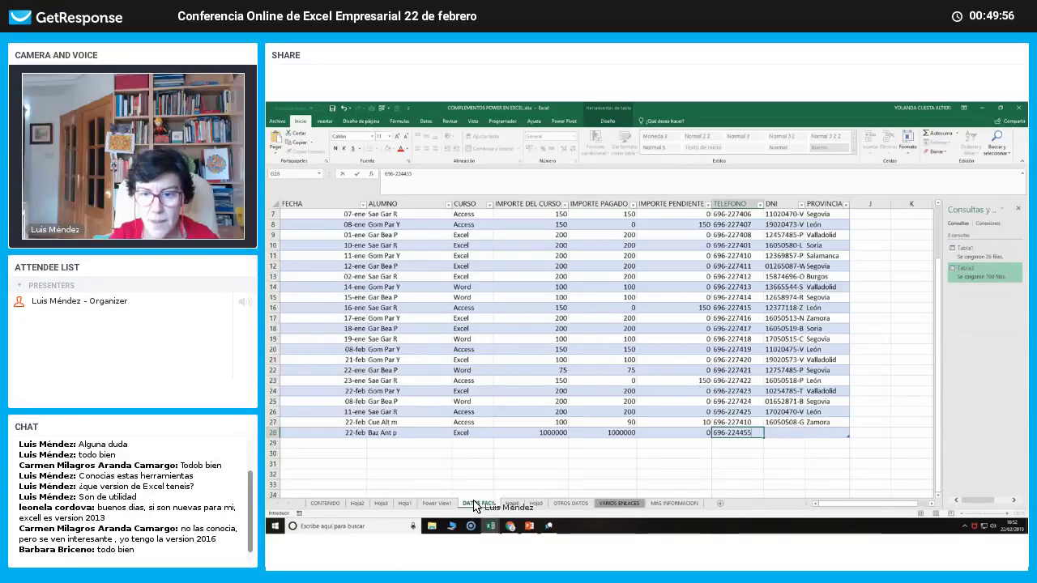
Enter the student's phone number, ID number and province Lima.
key("Tab")
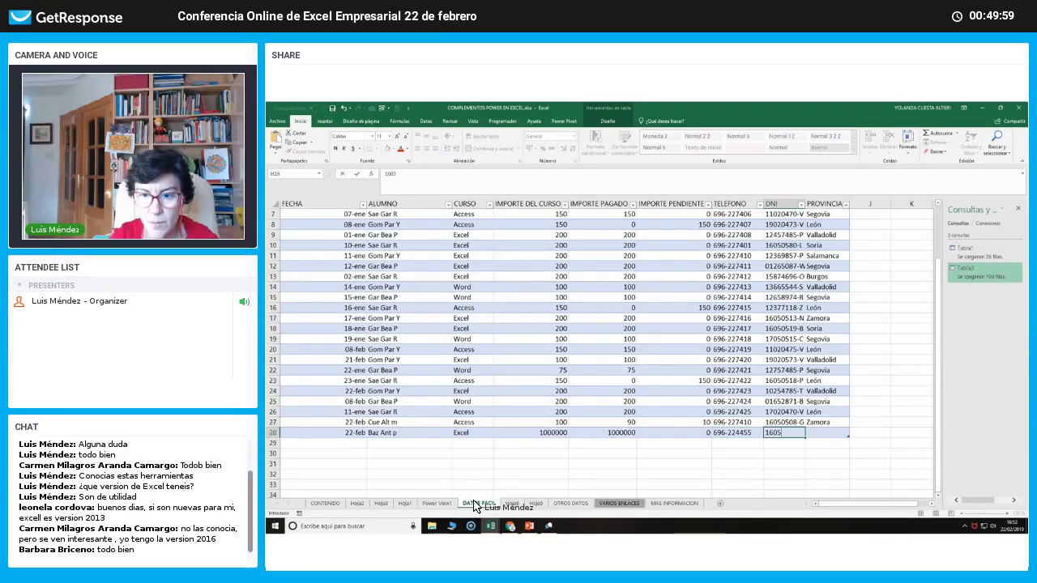
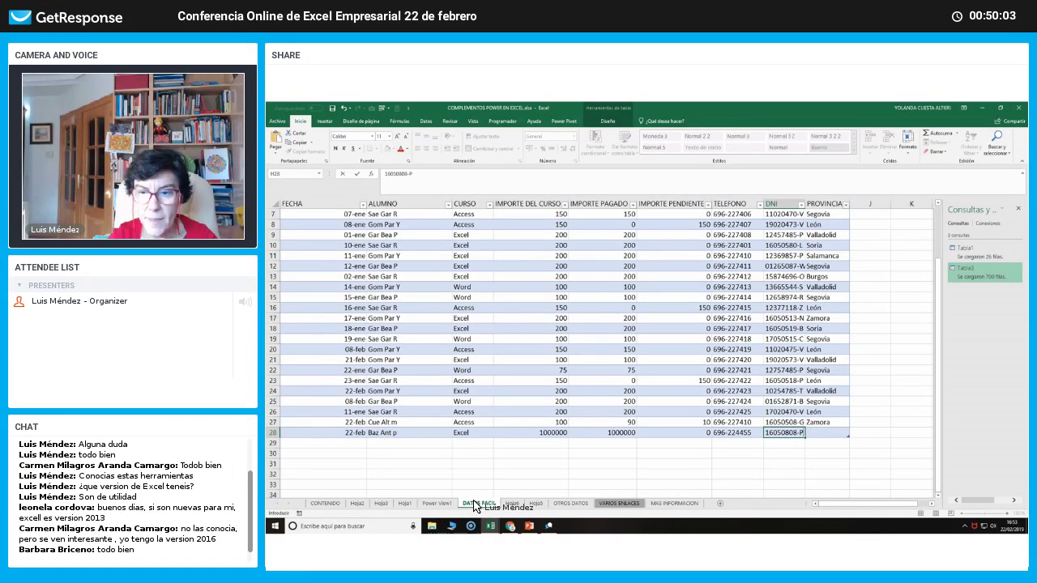
key("Tab")
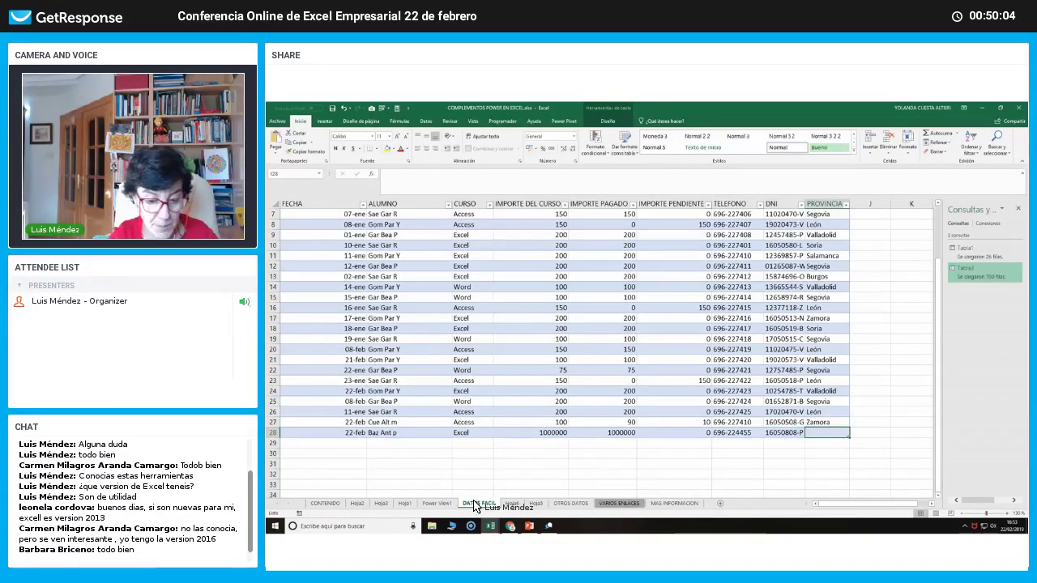
type("León")
key("Return")
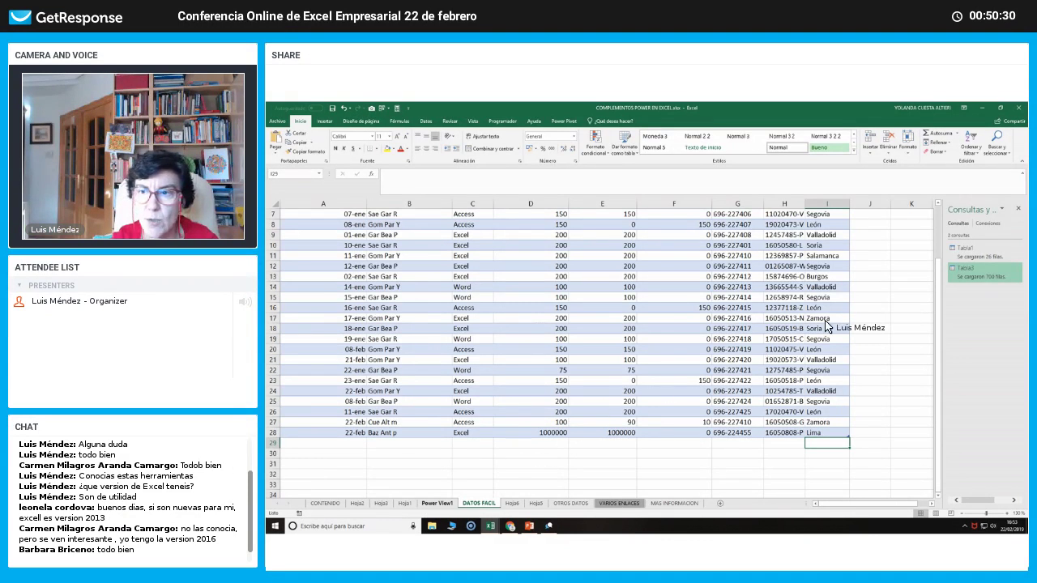
Open and close the Tabla1 query, then try adding it to the data model, dismissing the error.
double_click(973, 253)
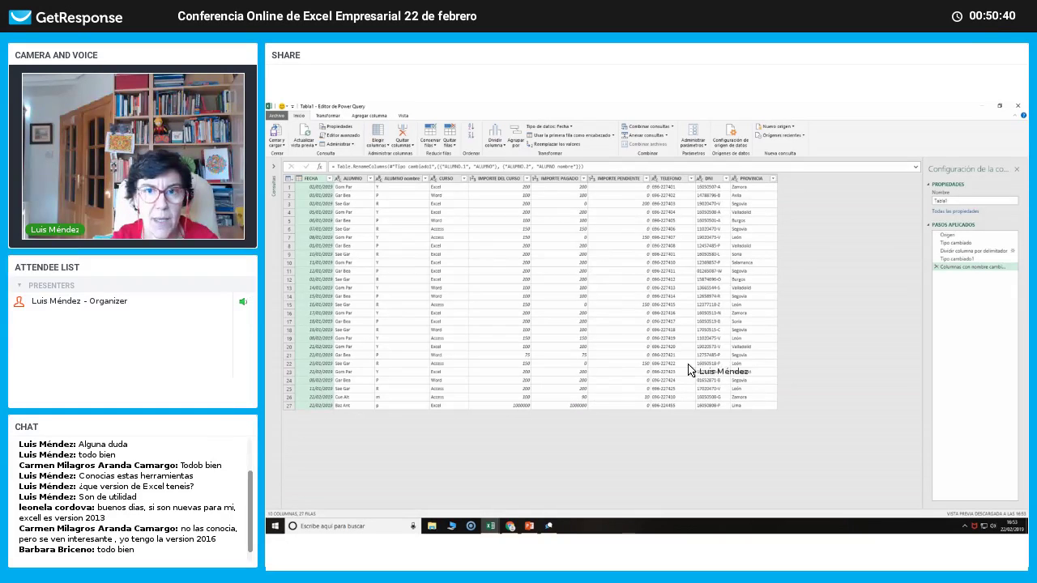
left_click(1018, 107)
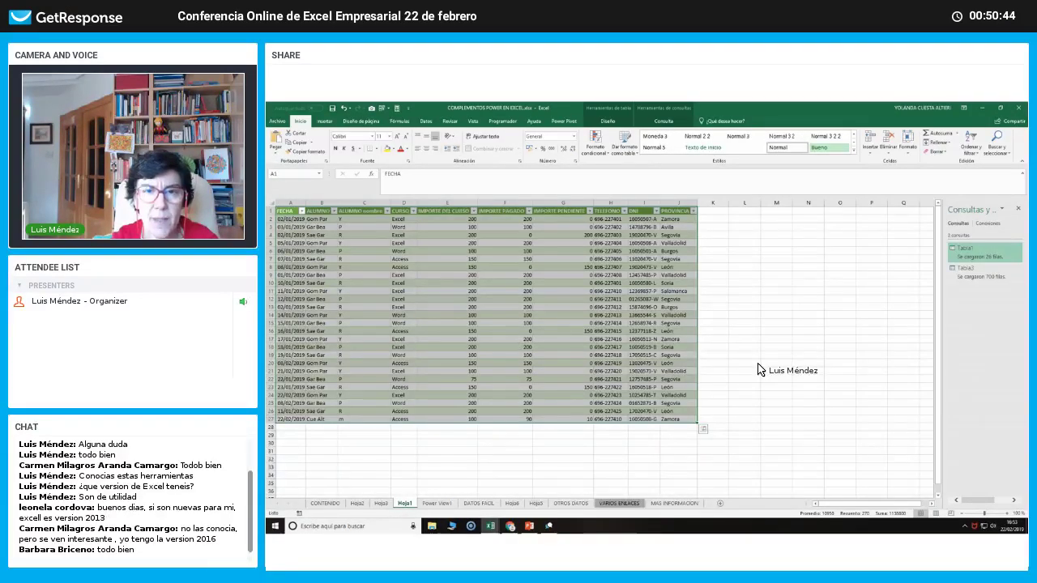
left_click(566, 122)
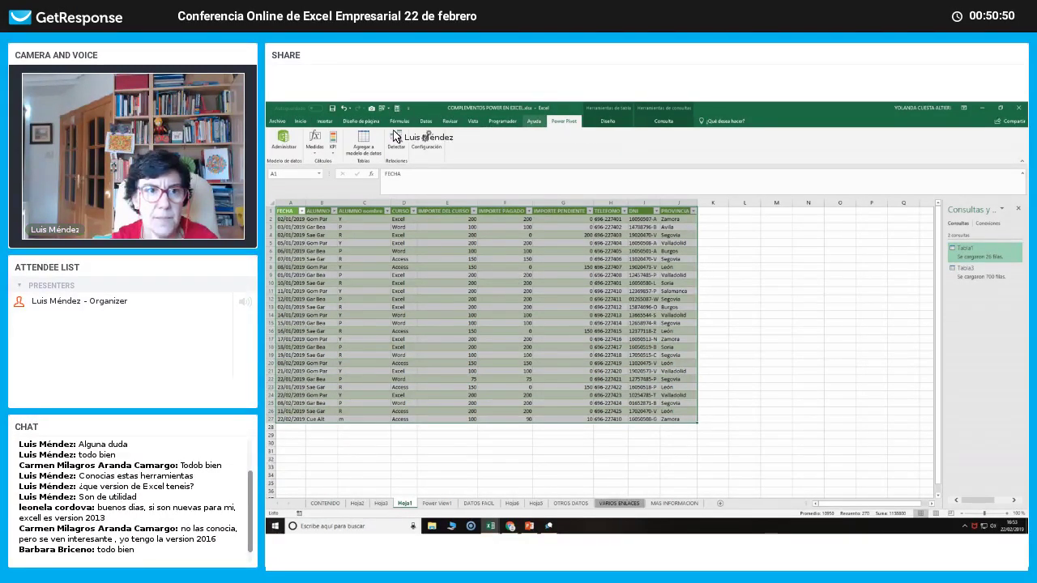
left_click(362, 143)
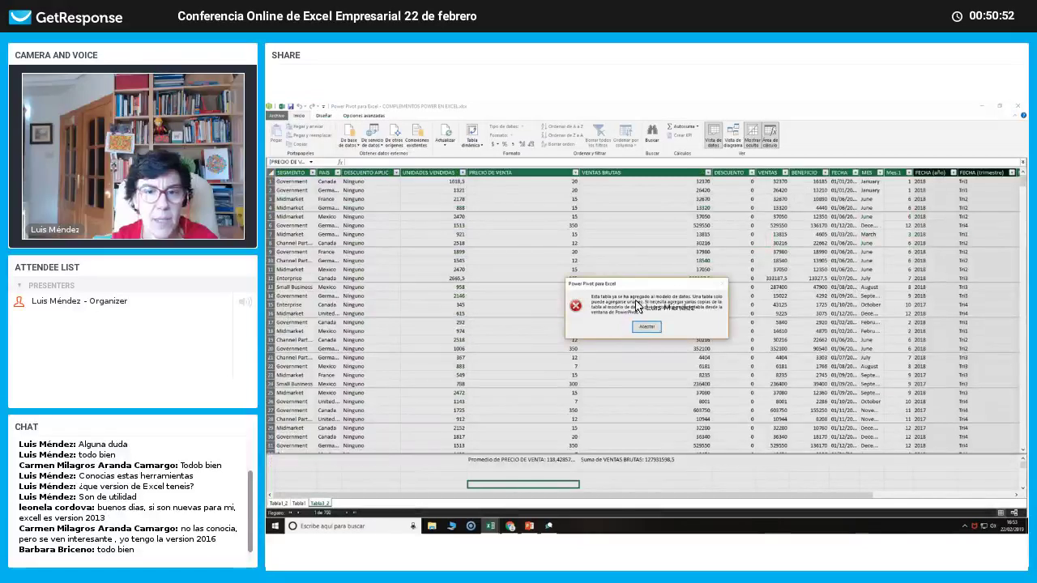
left_click(647, 326)
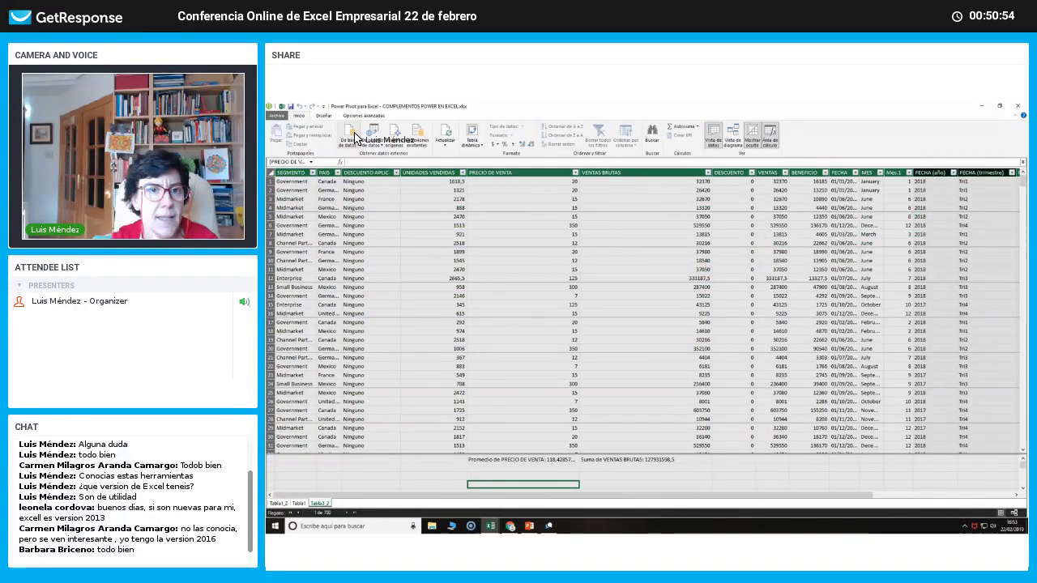
Refresh the Power Pivot data model table and check the reloaded rows.
left_click(445, 135)
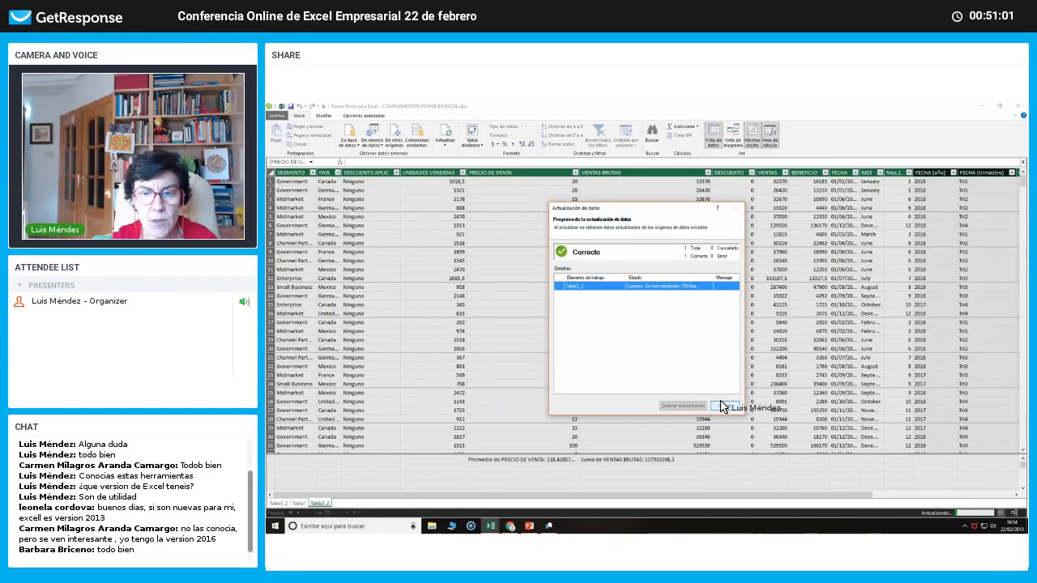
left_click(723, 407)
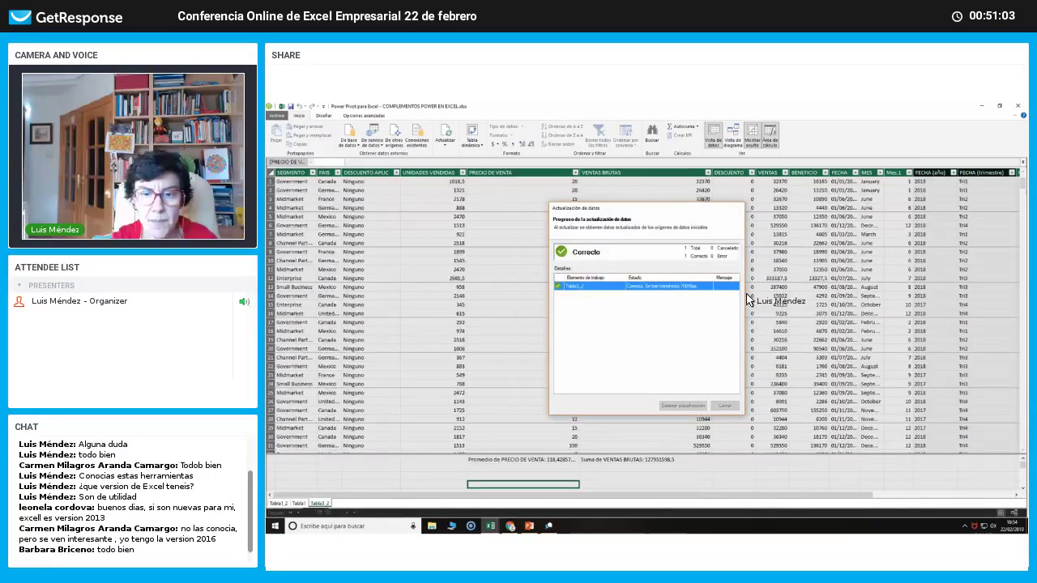
scroll(1005, 300, "down", 1)
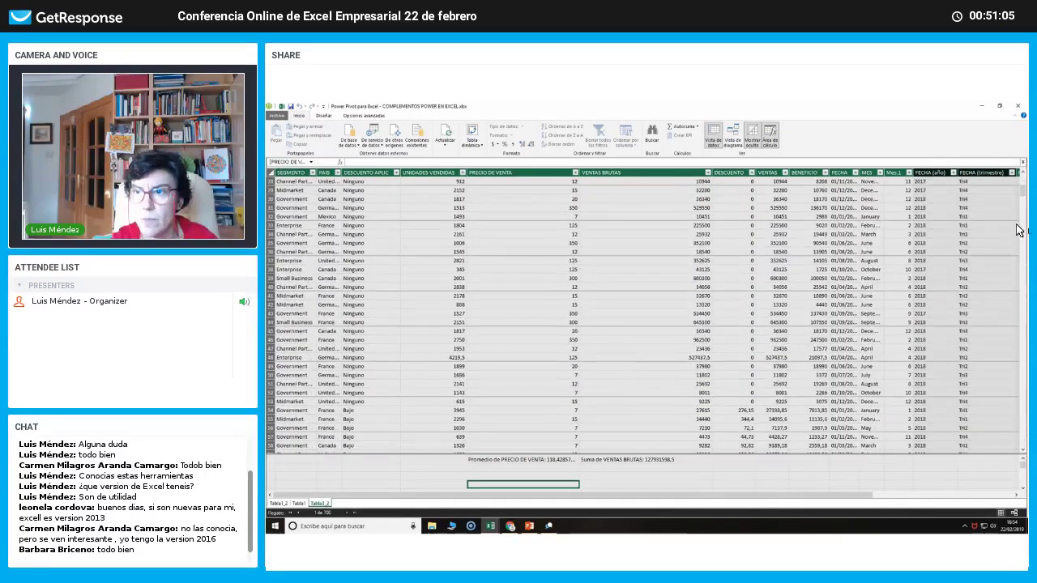
left_click_drag(1024, 191, 1028, 475)
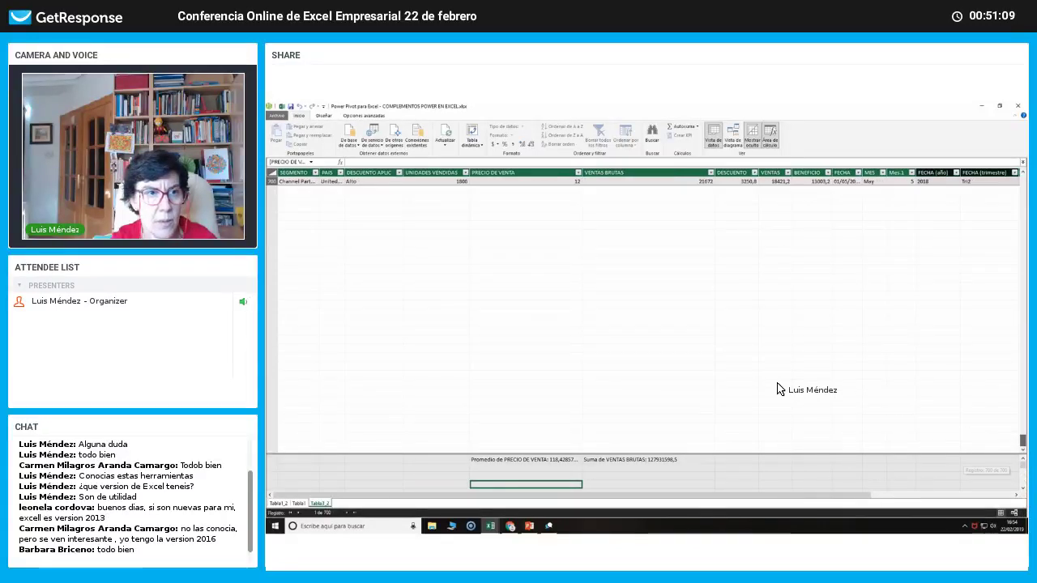
scroll(772, 387, "up", 5)
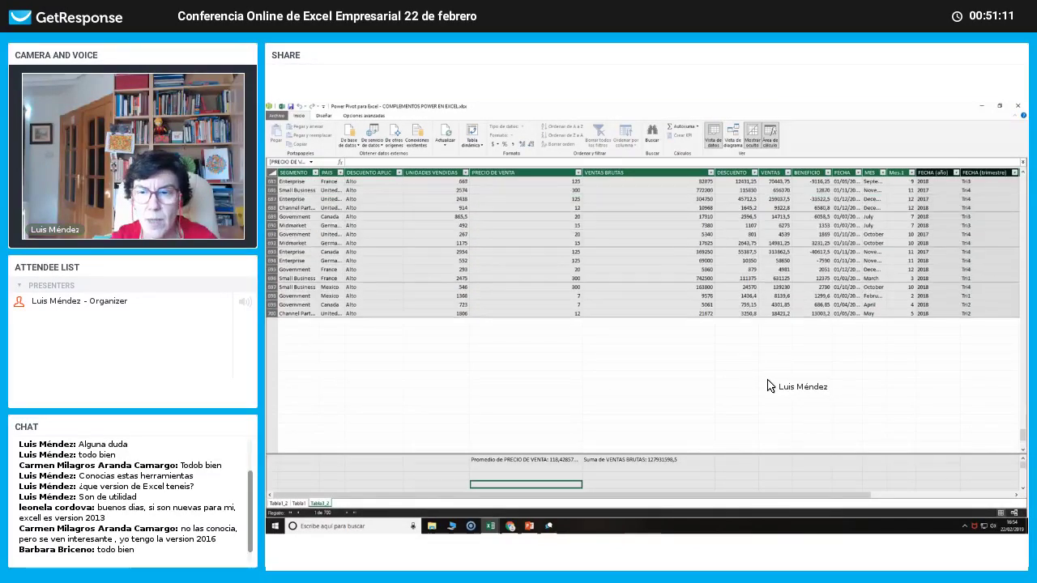
scroll(771, 384, "up", 3)
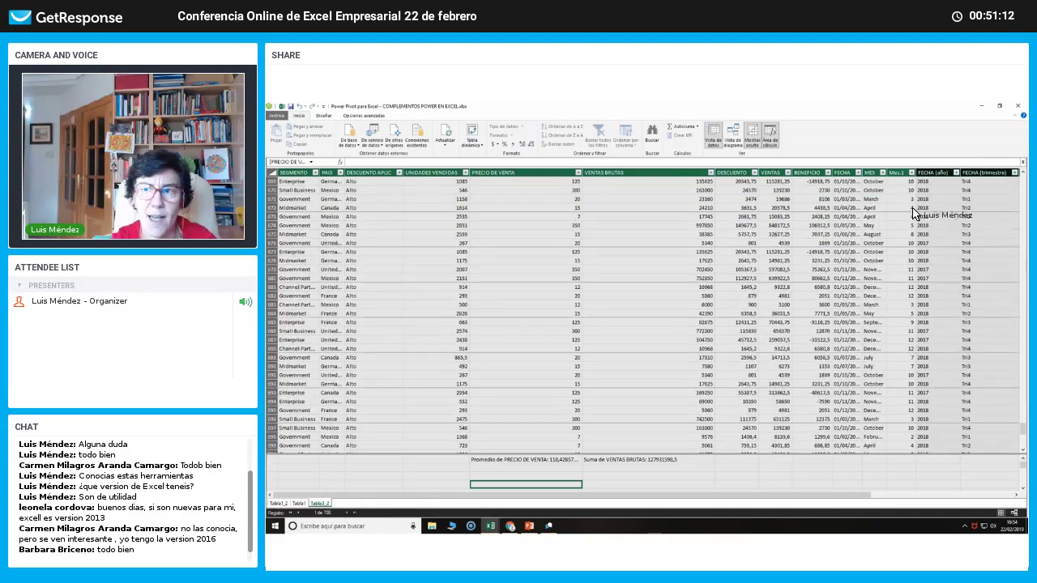
left_click(1018, 107)
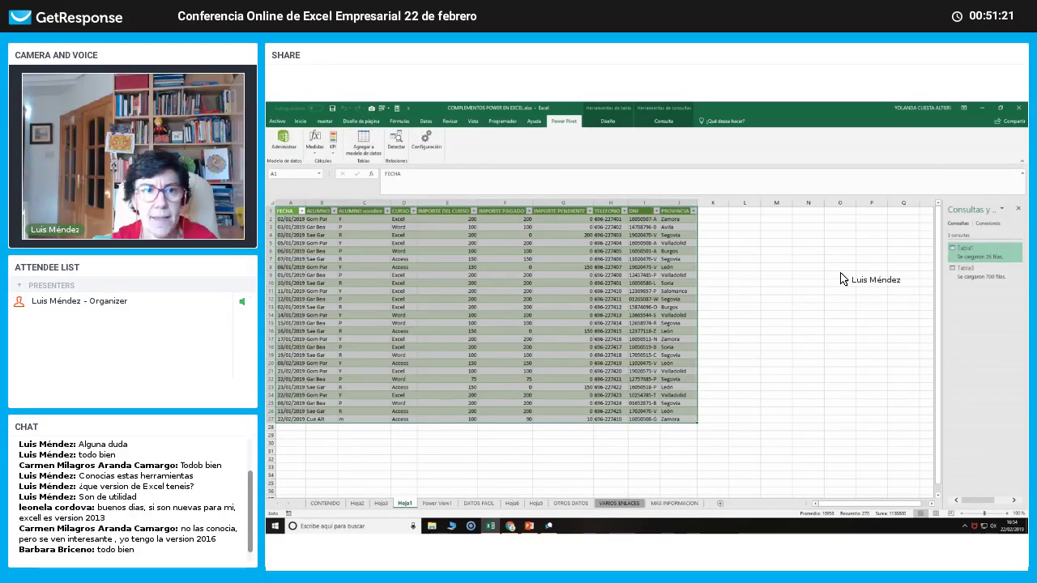
Inspect the Power Pivot data model window, then close it.
mouse_move(960, 253)
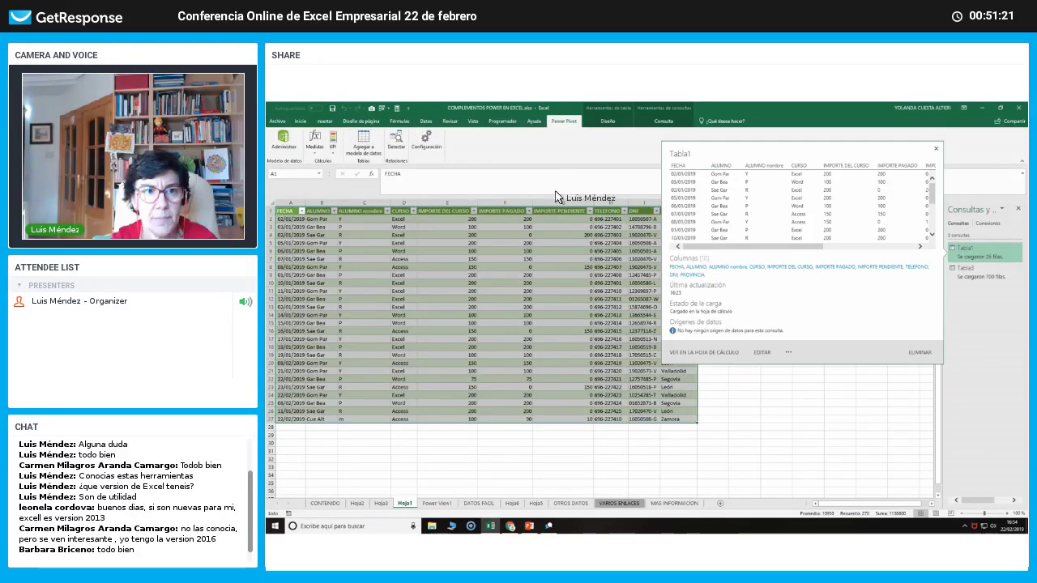
left_click(281, 140)
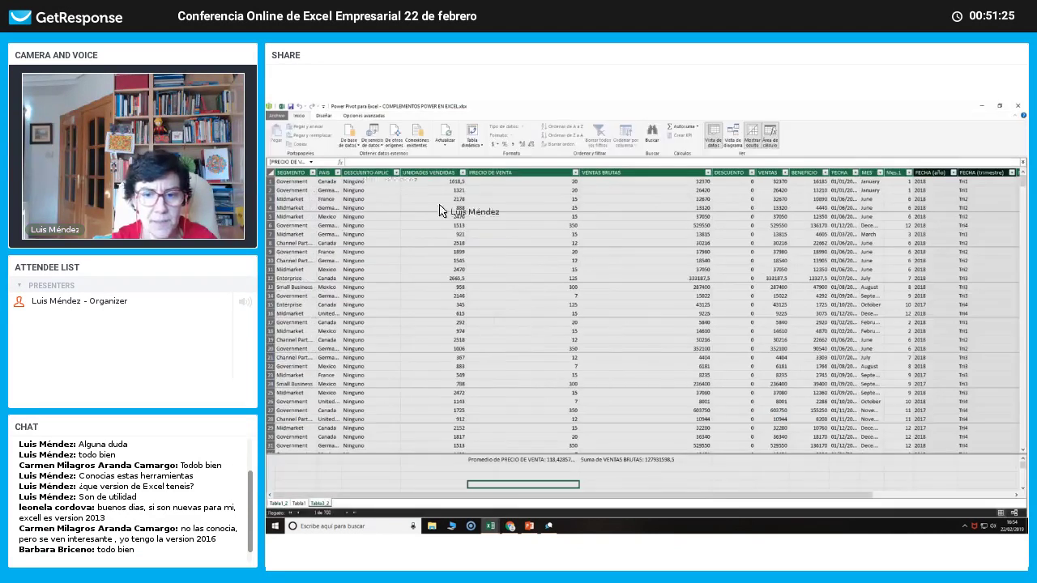
scroll(635, 280, "down", 3)
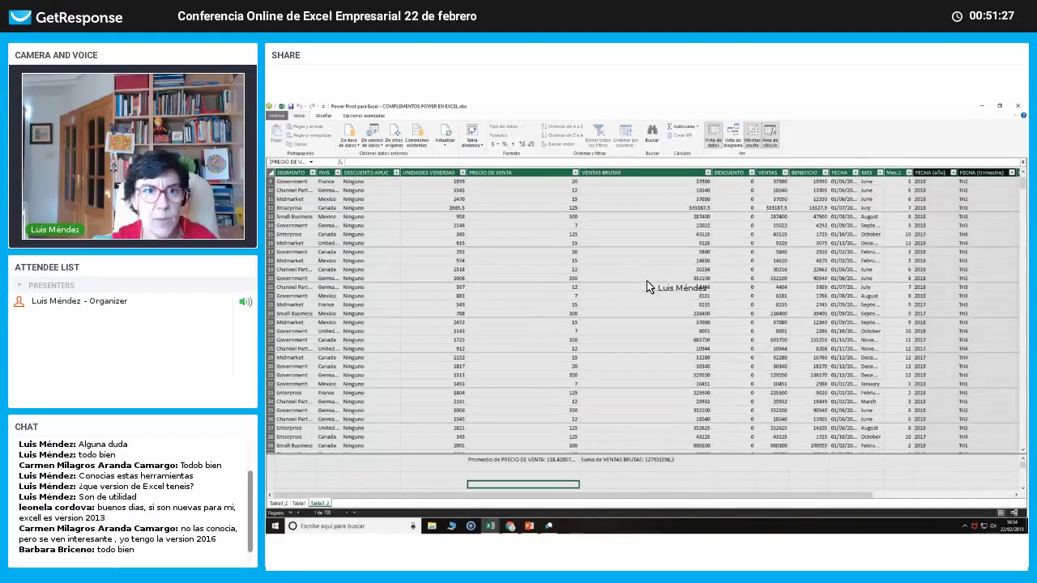
scroll(761, 249, "down", 2)
left_click(1018, 109)
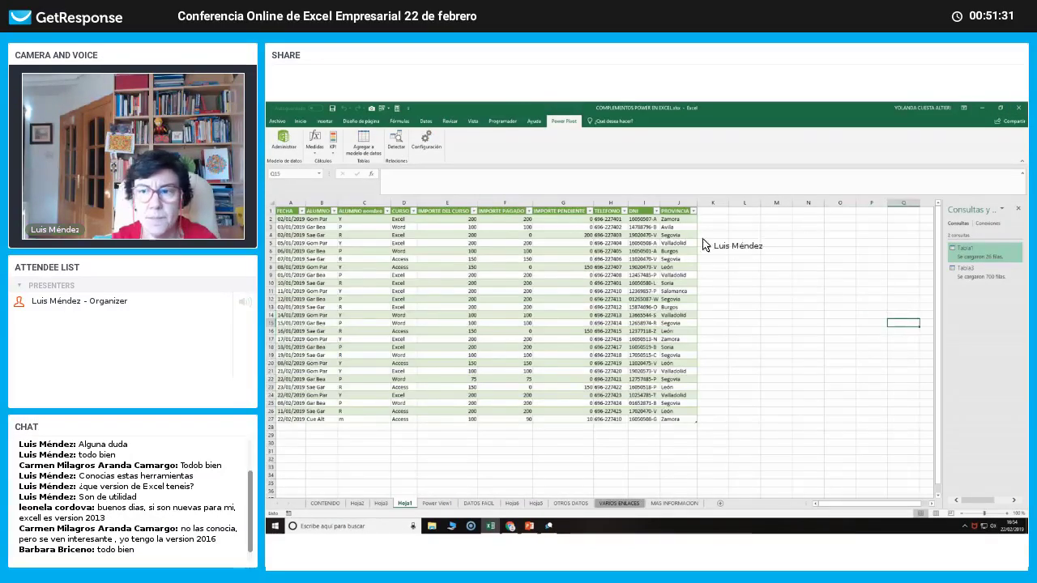
Refresh the Tabla1 query to load the new Lima row, then show the Power View1 sheet.
left_click(958, 253)
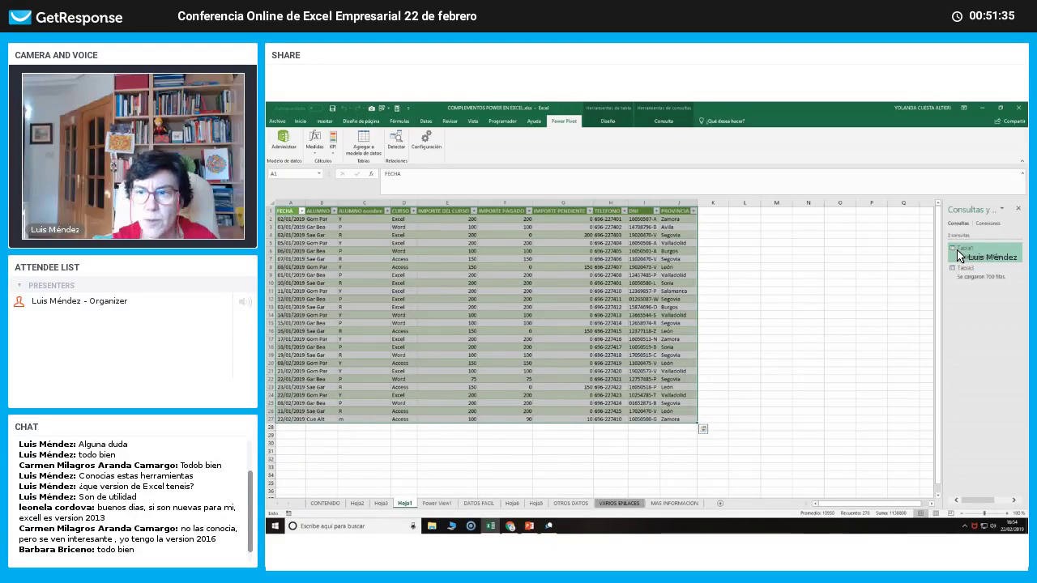
right_click(960, 255)
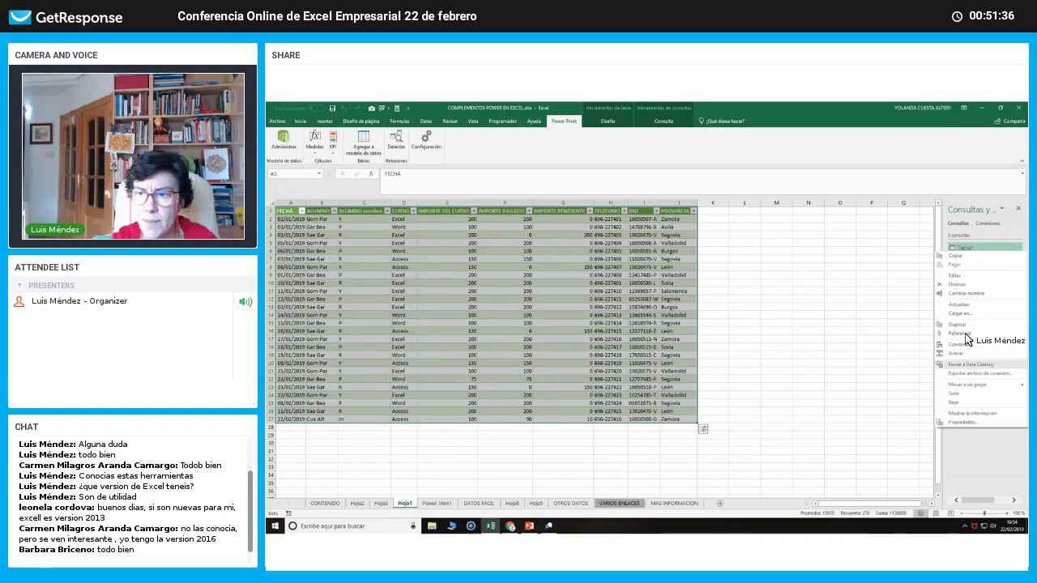
left_click(963, 306)
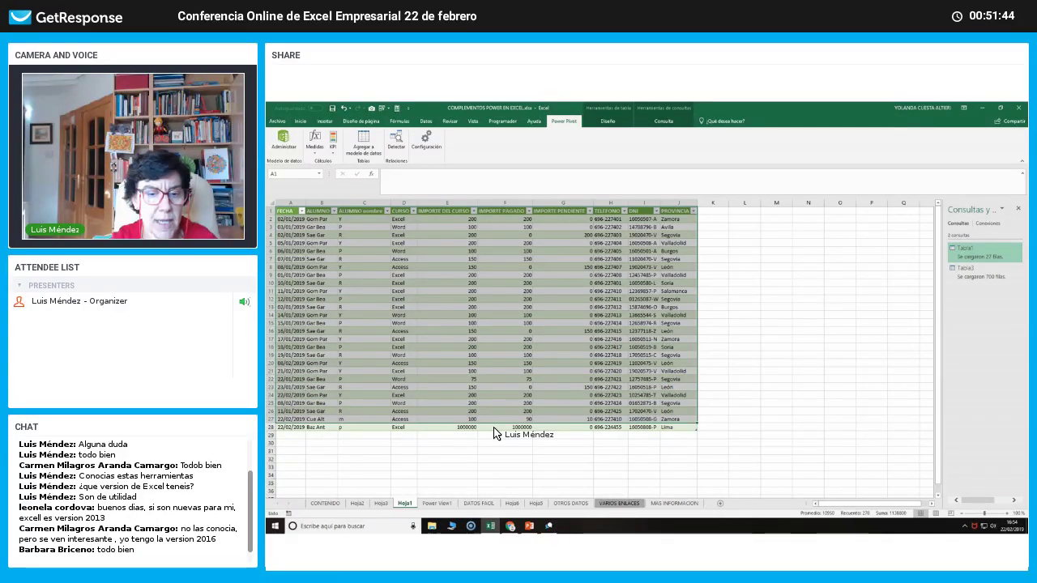
left_click(442, 503)
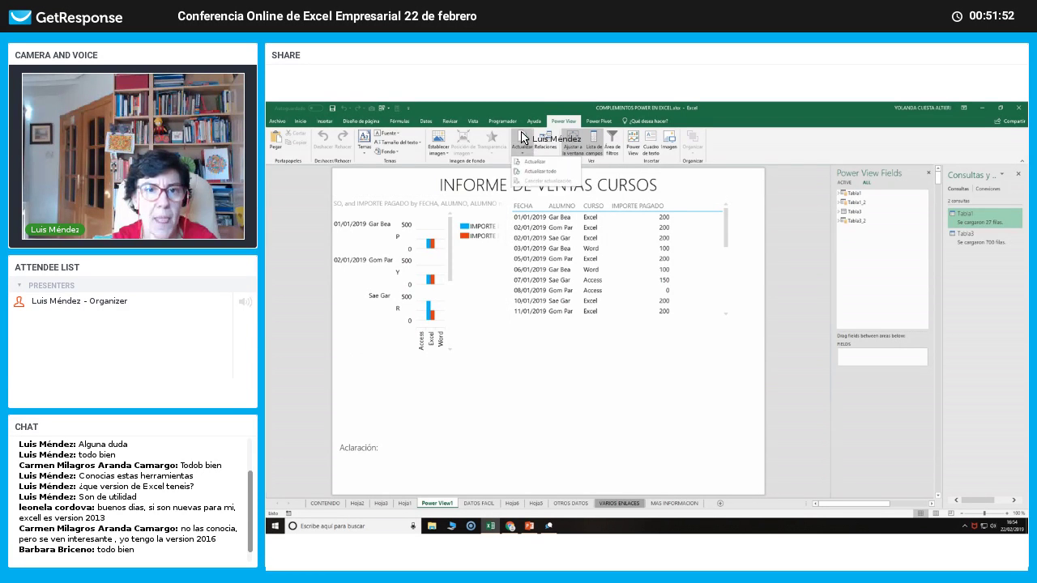
Refresh the Power View report and stretch its table to show the Total 1003465.
left_click(520, 136)
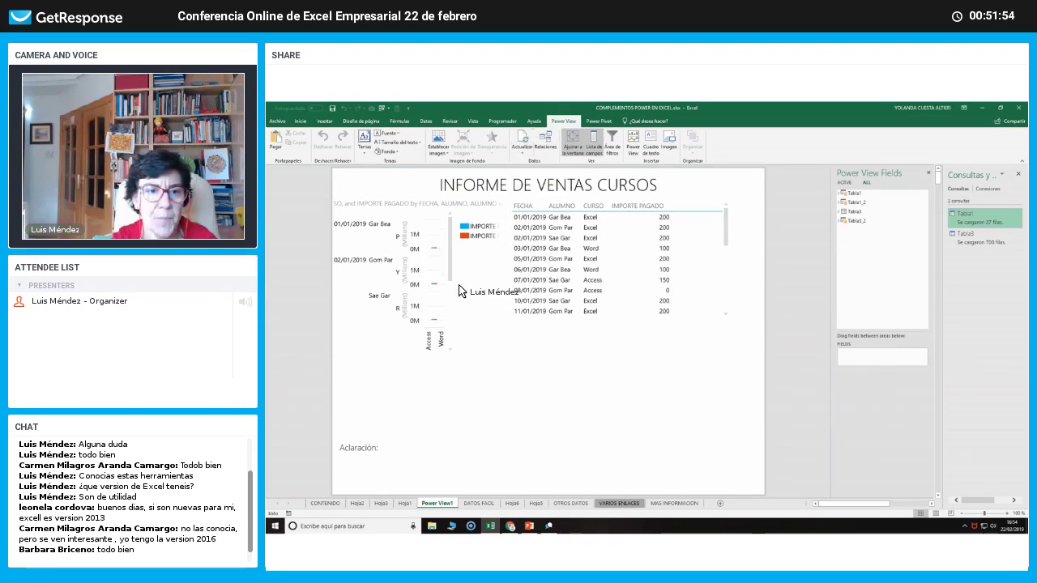
left_click(557, 281)
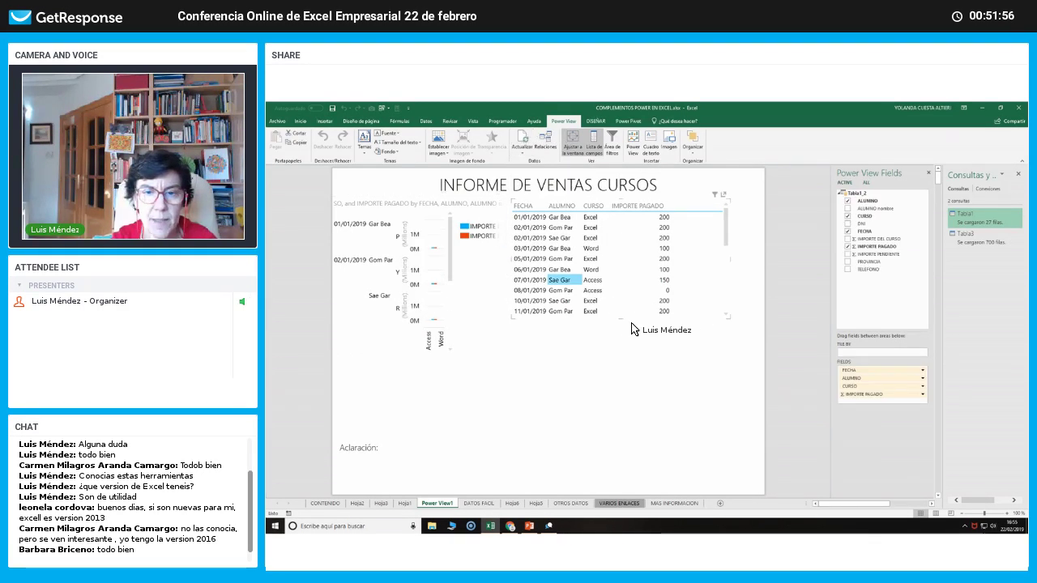
left_click_drag(621, 318, 637, 448)
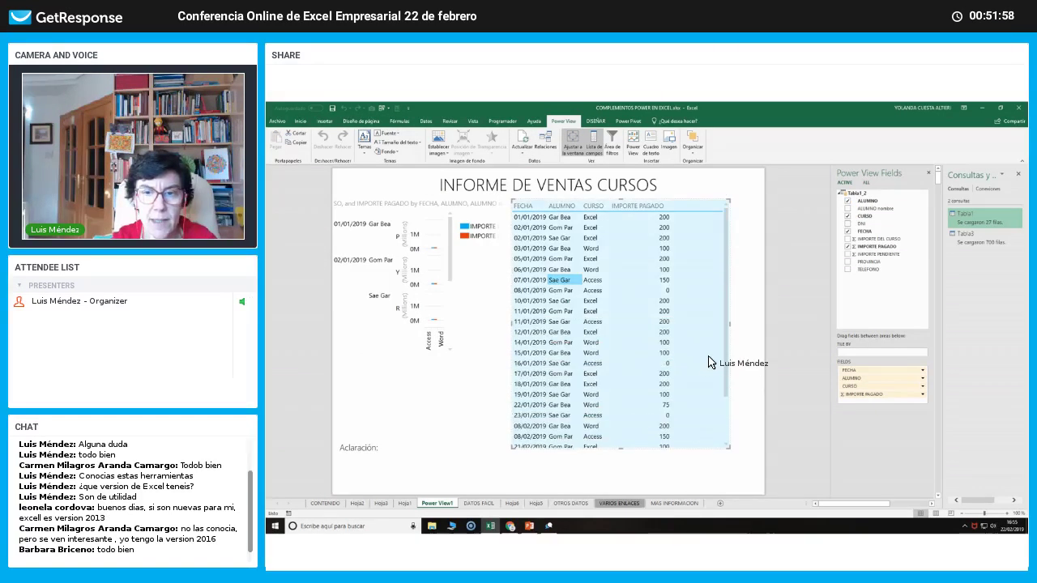
left_click(727, 424)
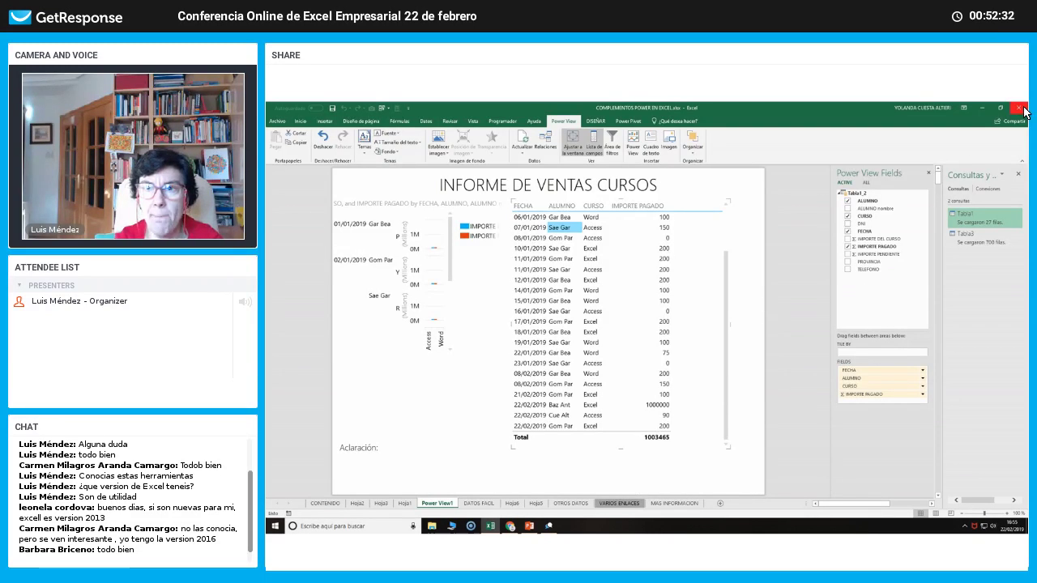
Browse the DATOS FACIL, CONTENIDO and MAS INFORMACION sheets.
left_click(479, 504)
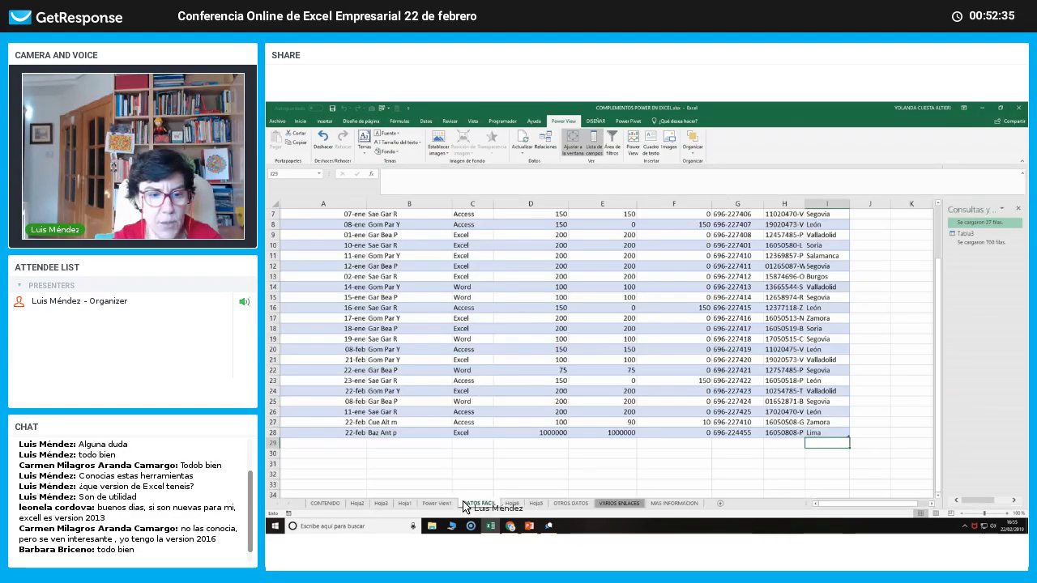
left_click(326, 504)
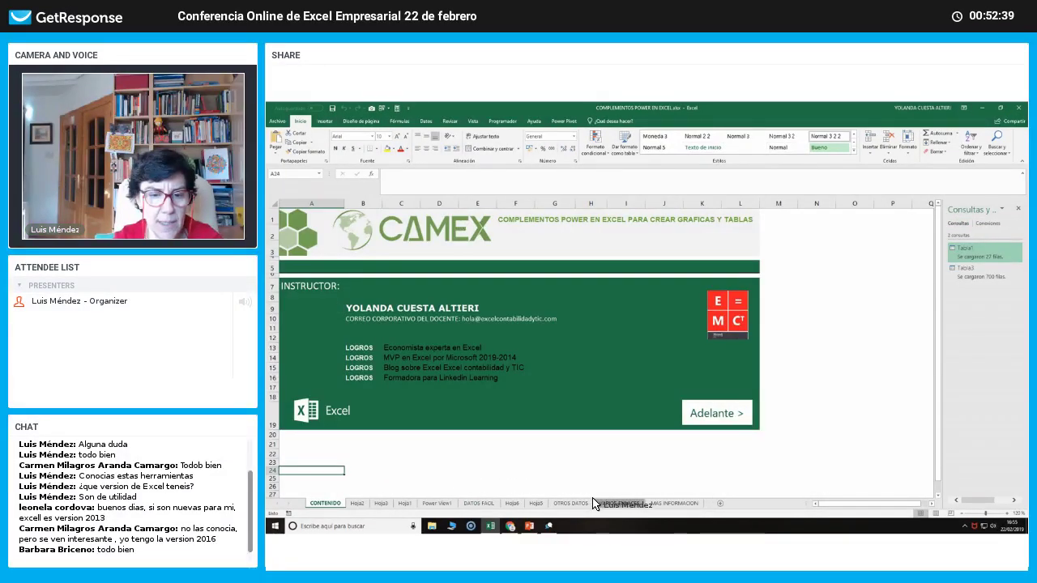
left_click(661, 503)
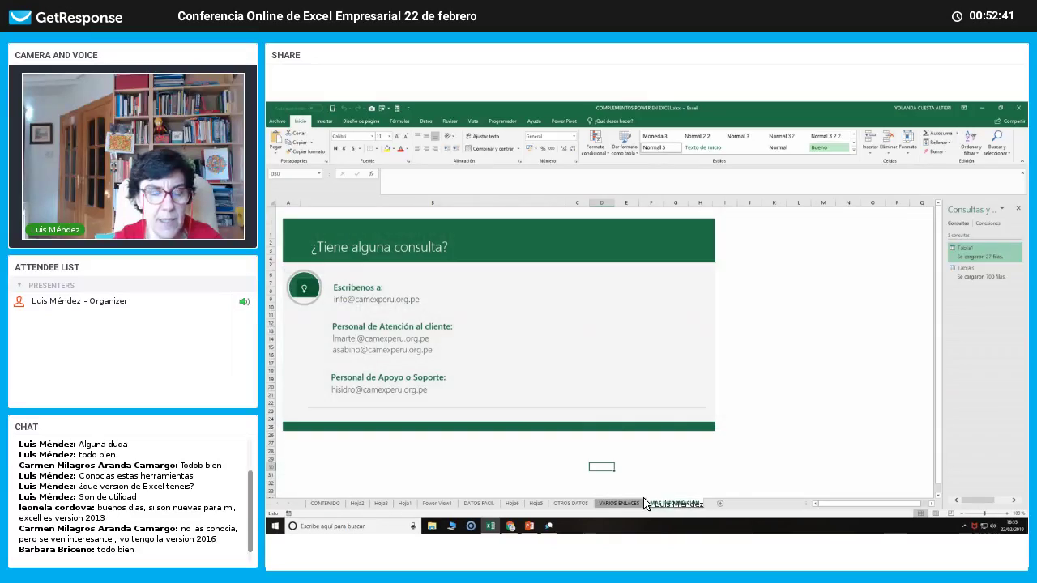
left_click(326, 503)
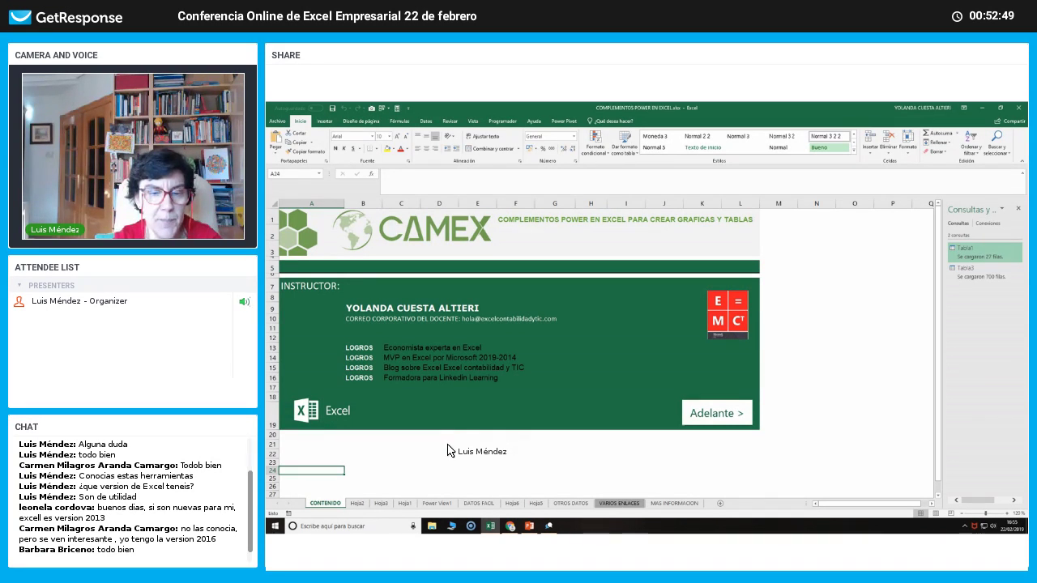
left_click(675, 504)
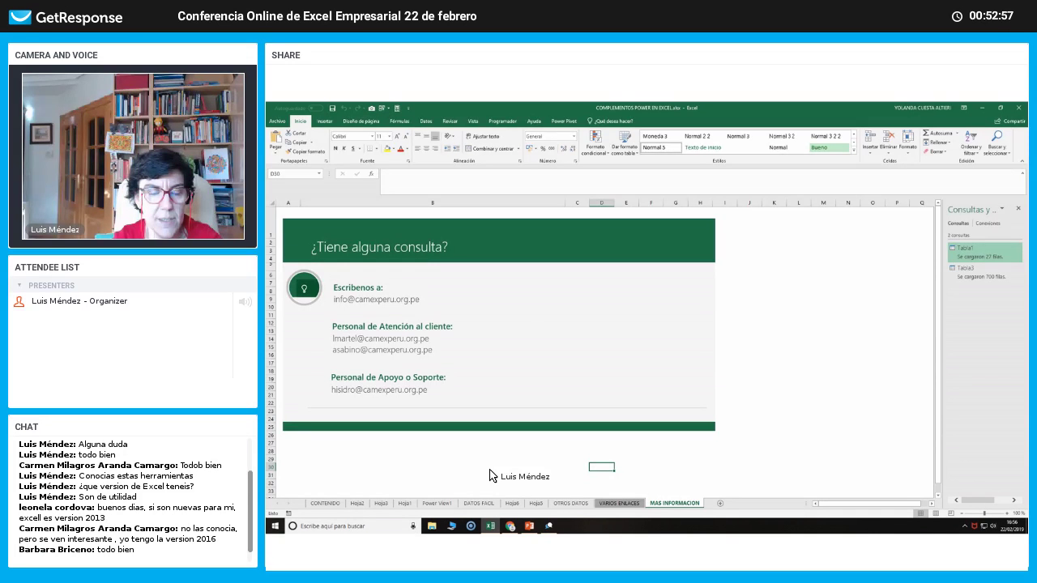
View the VARIOS ENLACES sheet with the Consultas y conexiones pane closed, then return to CONTENIDO.
left_click(629, 504)
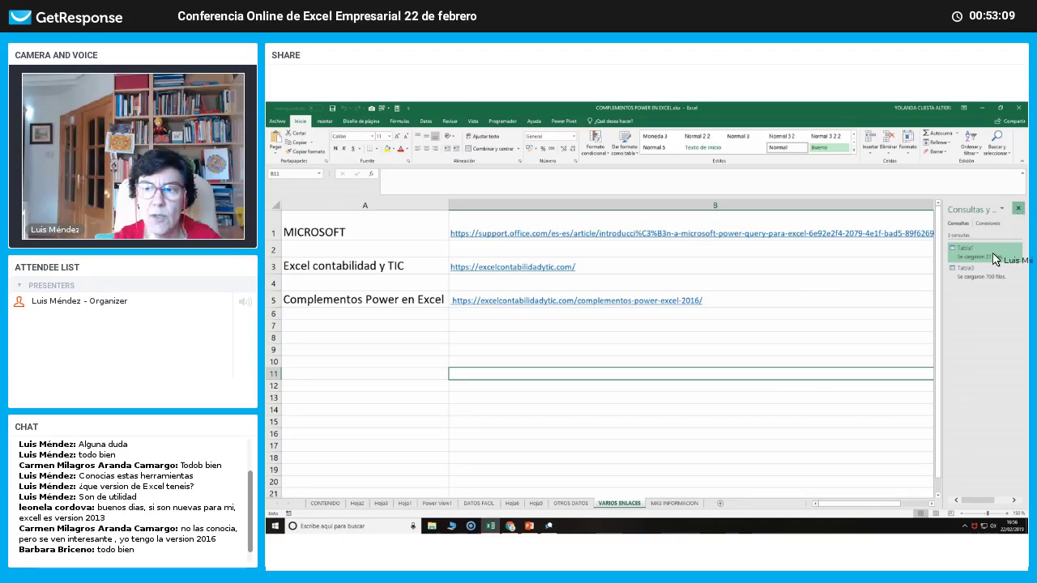
left_click(1018, 210)
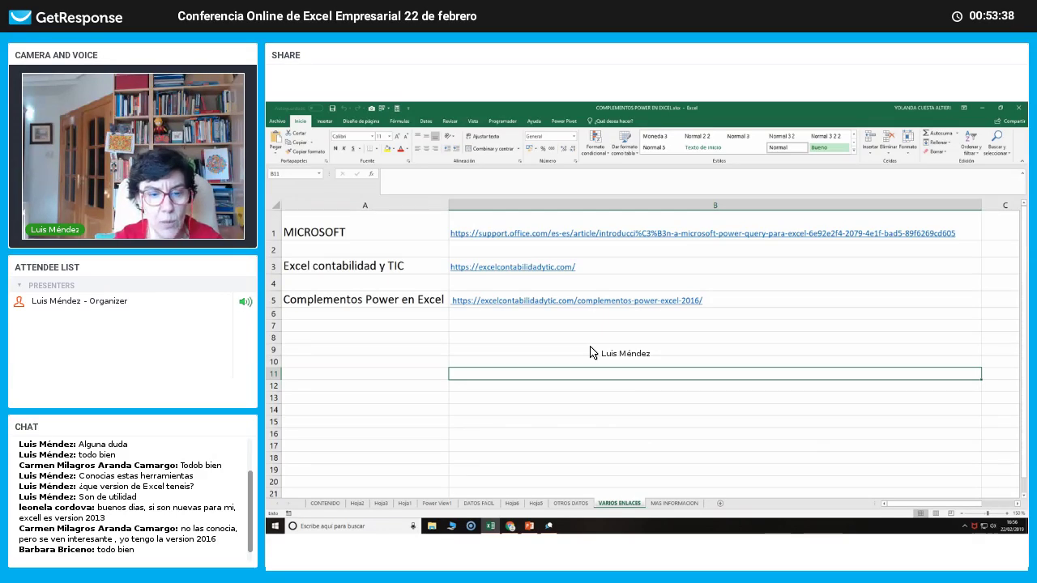
left_click(324, 504)
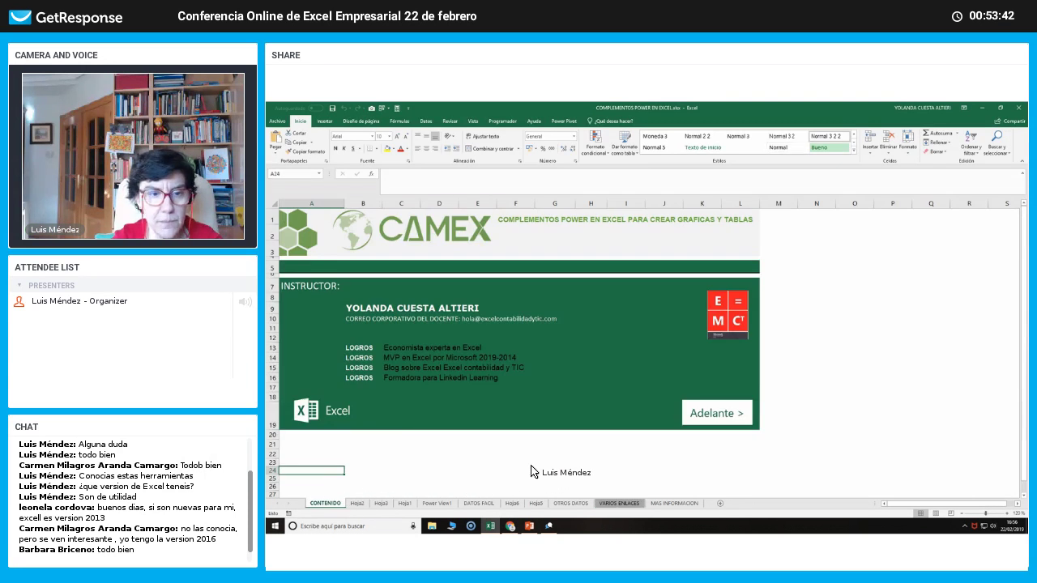
Post chat messages asking attendees if they will apply these tools in the coming days.
left_click(511, 527)
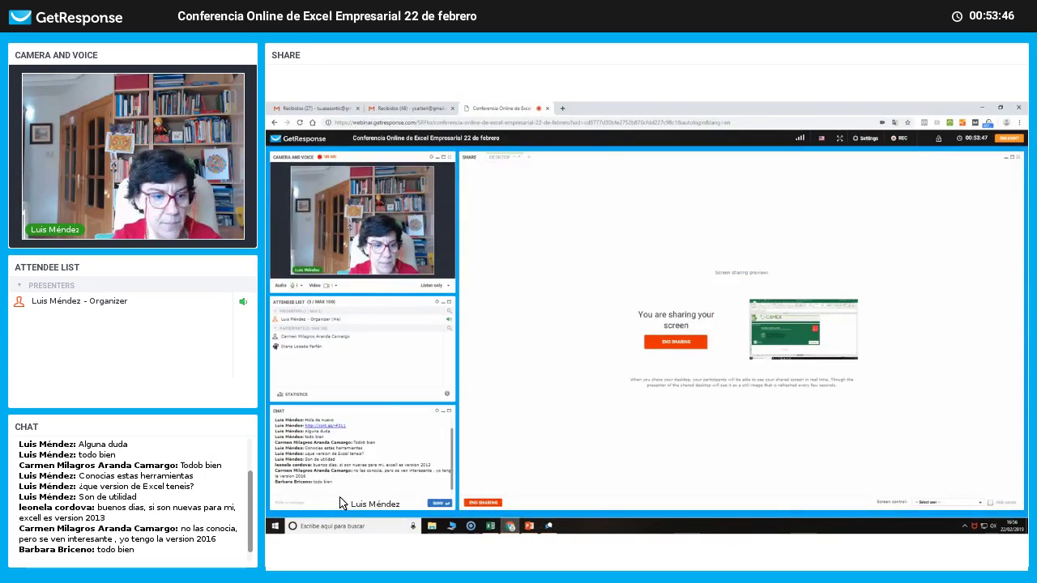
left_click(340, 503)
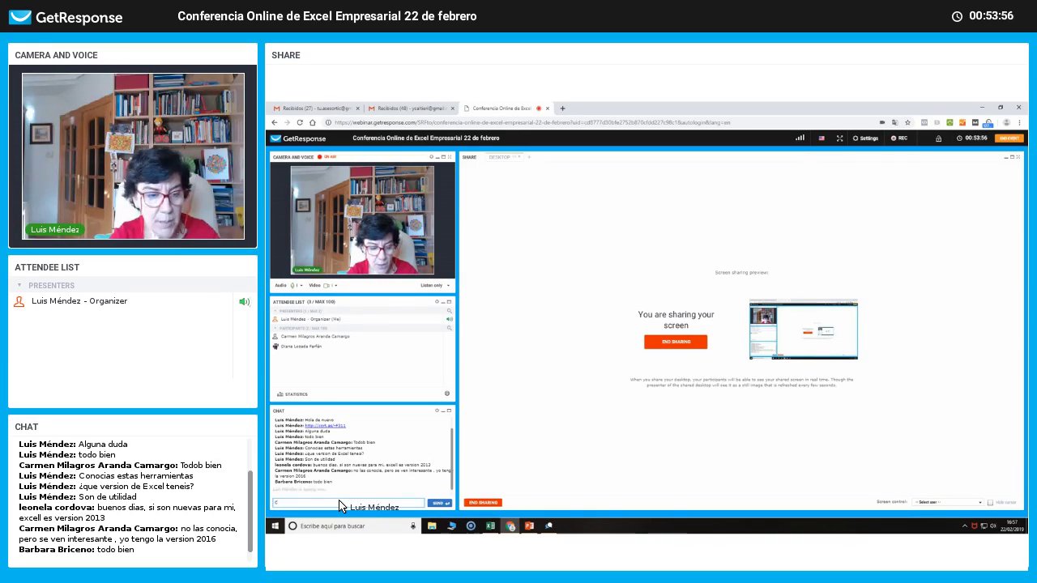
type("De")
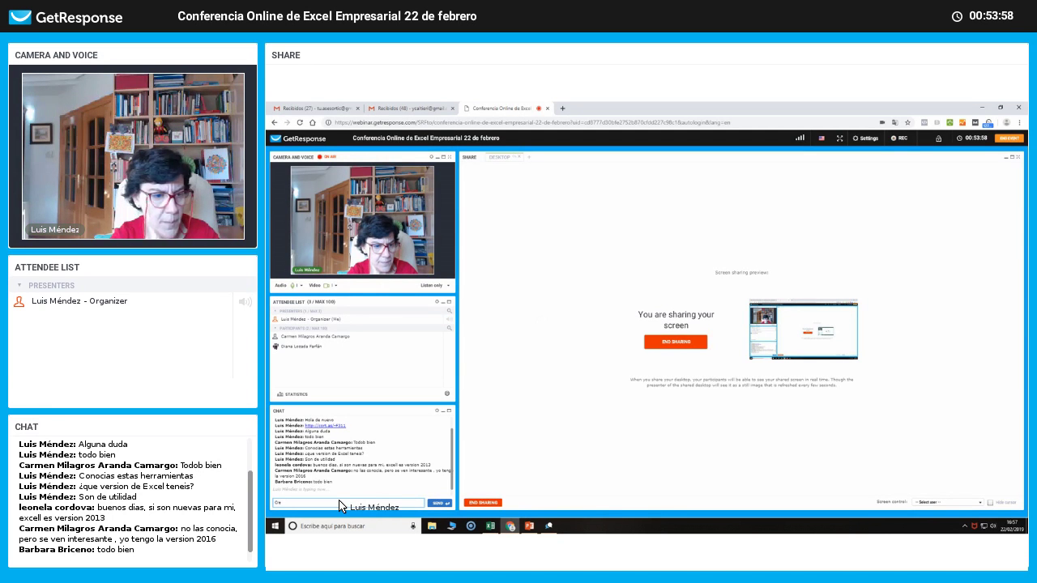
type("Apl")
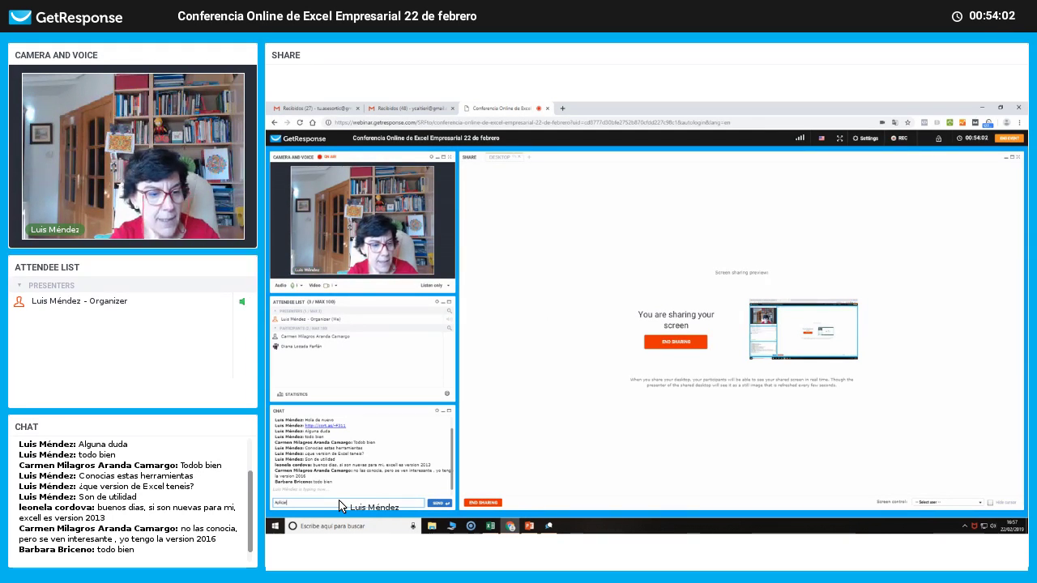
type("icareis esta")
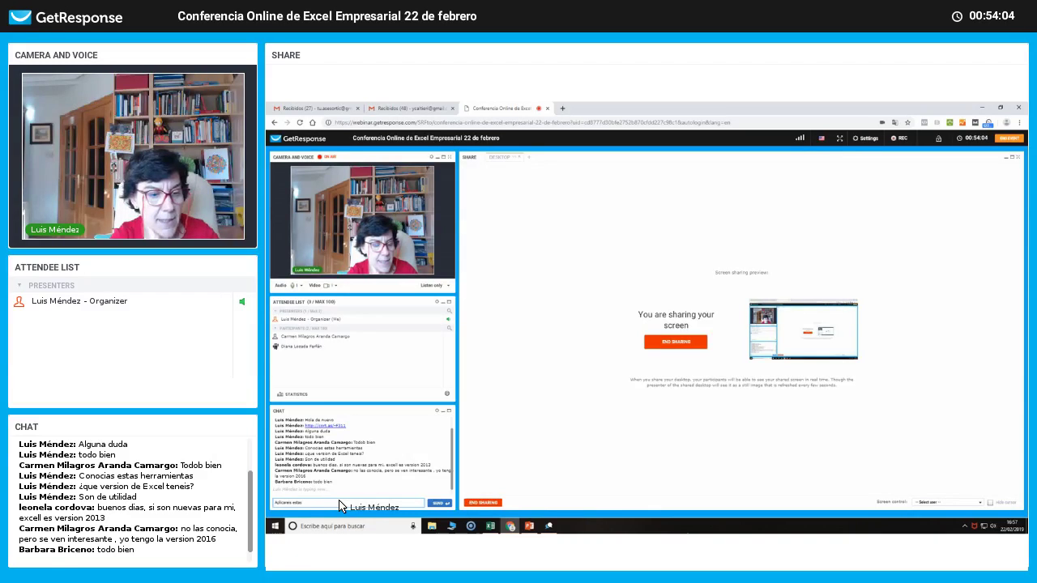
type("s herramientas")
key("Return")
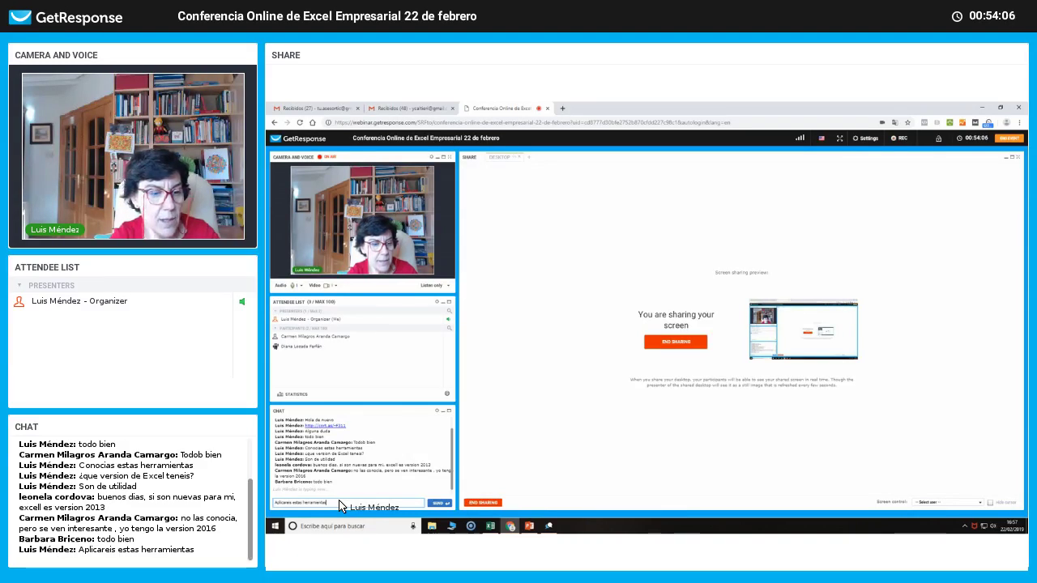
type("es")
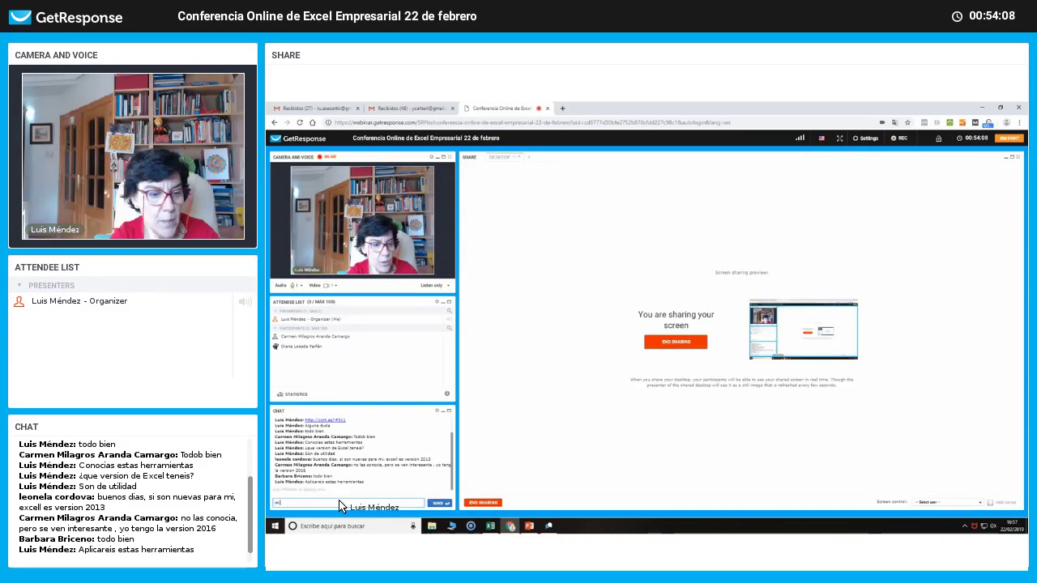
type(" para")
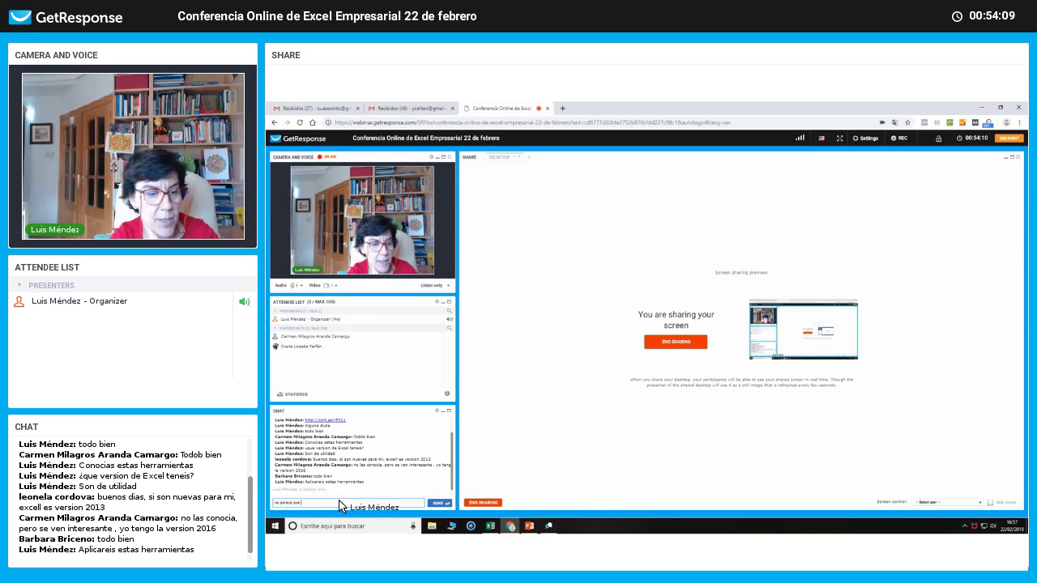
type("ce que podais hacer un info")
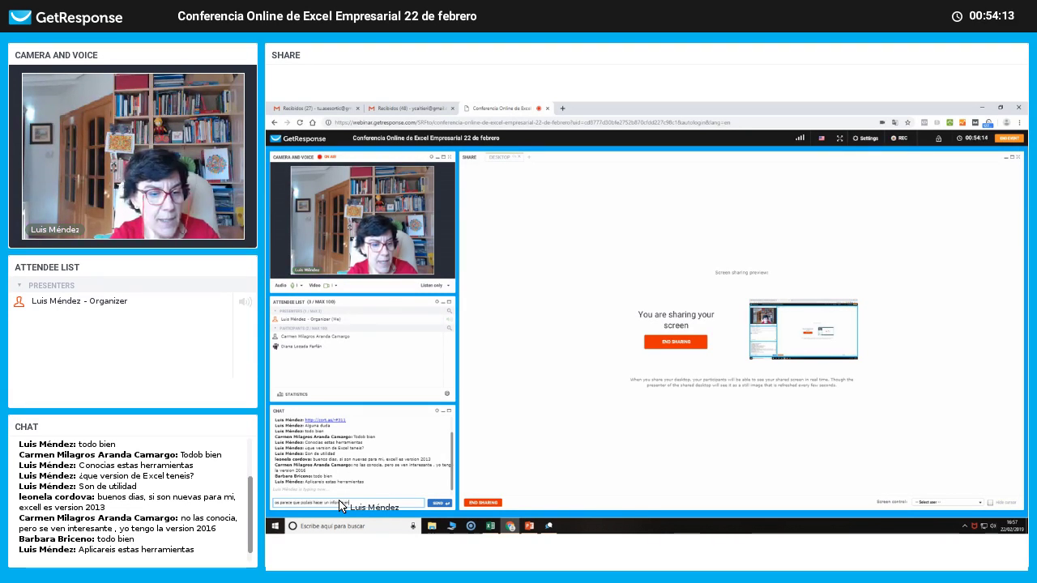
type(" los proximos")
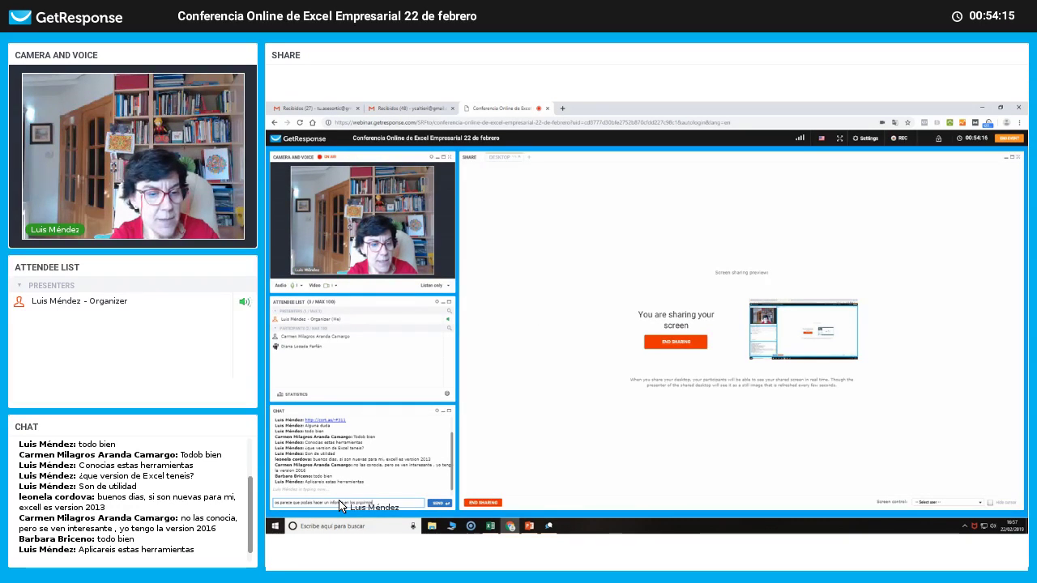
type(" dias")
key("Return")
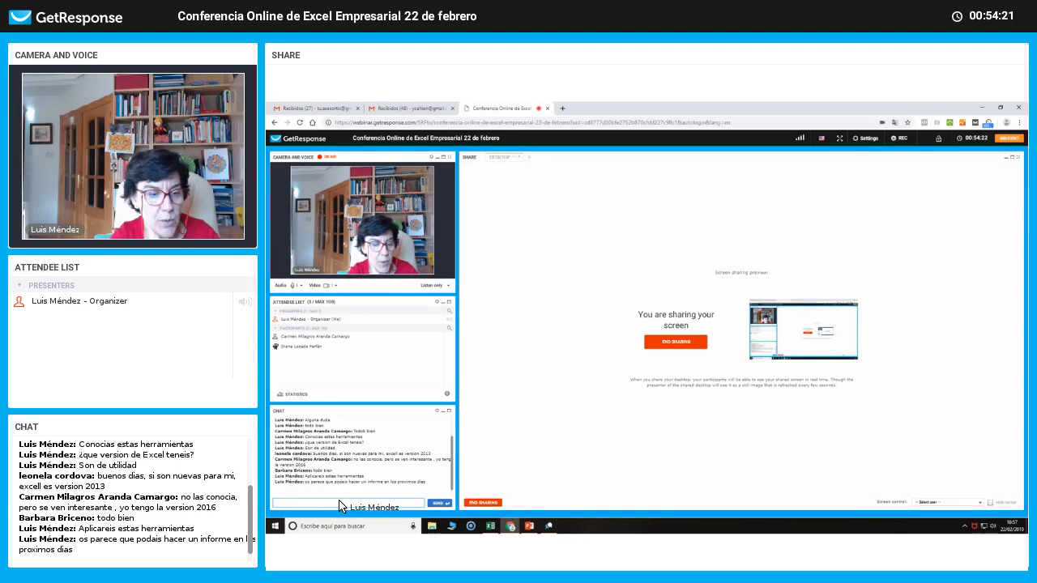
type("po")
key("BackSpace")
key("BackSpace")
type("¿")
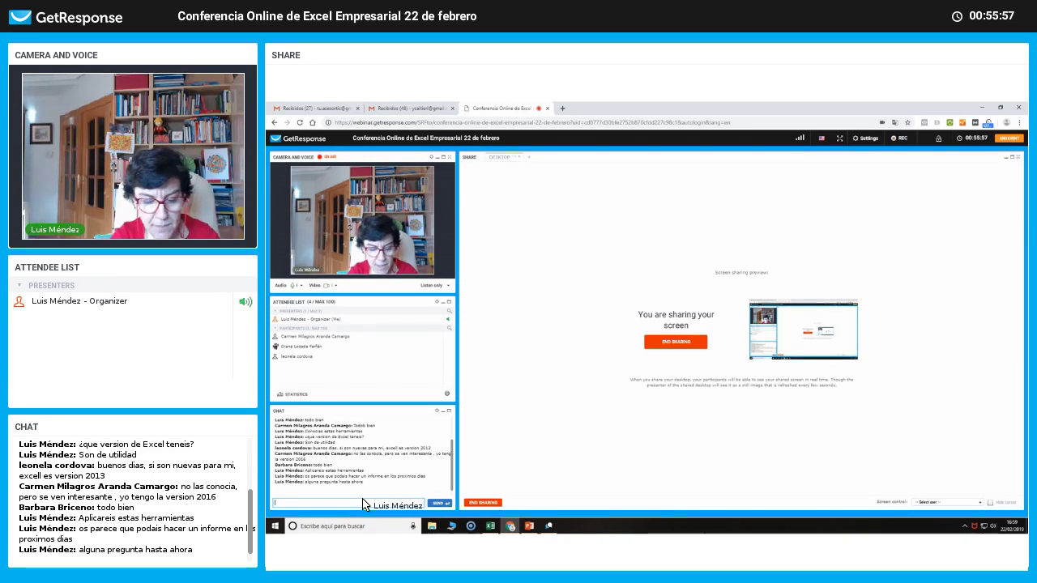
Send 'no hay preguntas?' in the chat and put Excel back on the shared screen.
type("o ha")
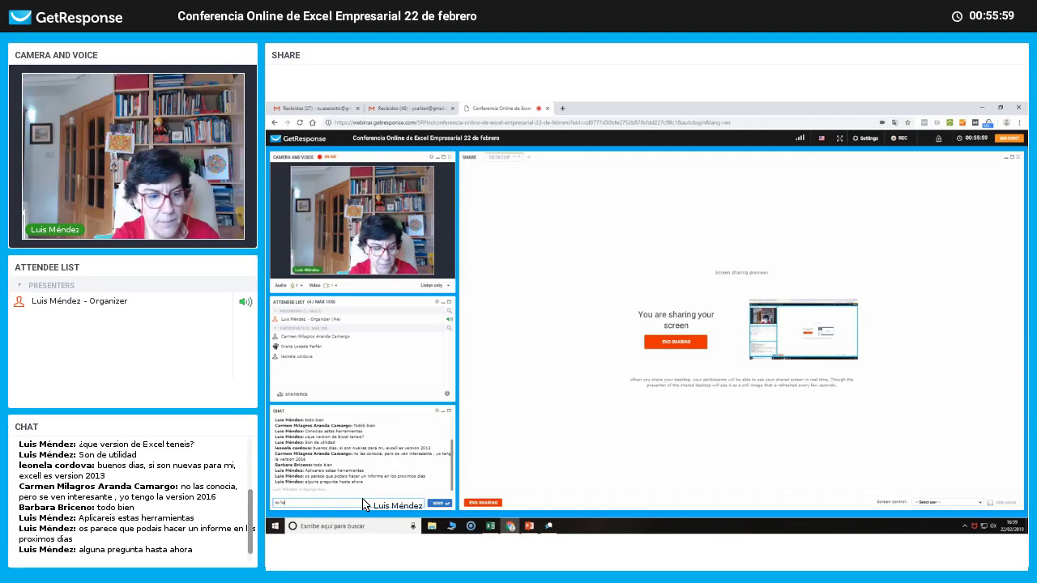
type("y preguntas")
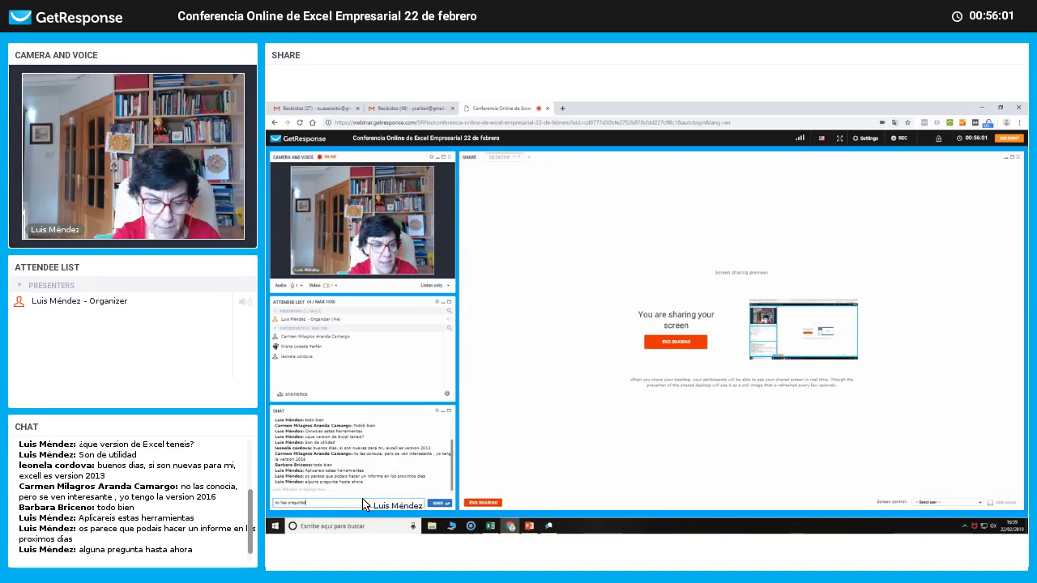
type("?")
key("Return")
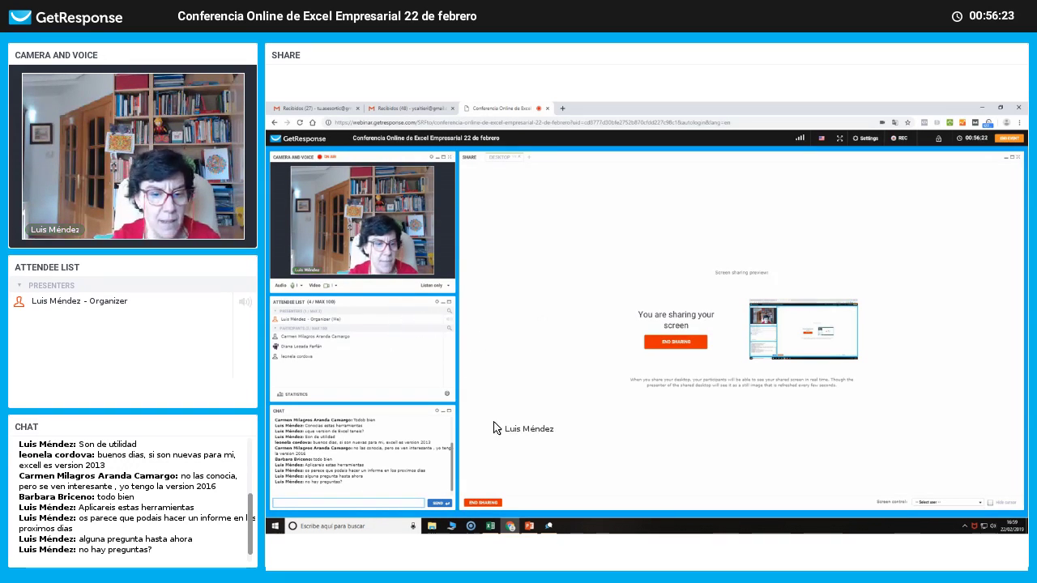
left_click(489, 525)
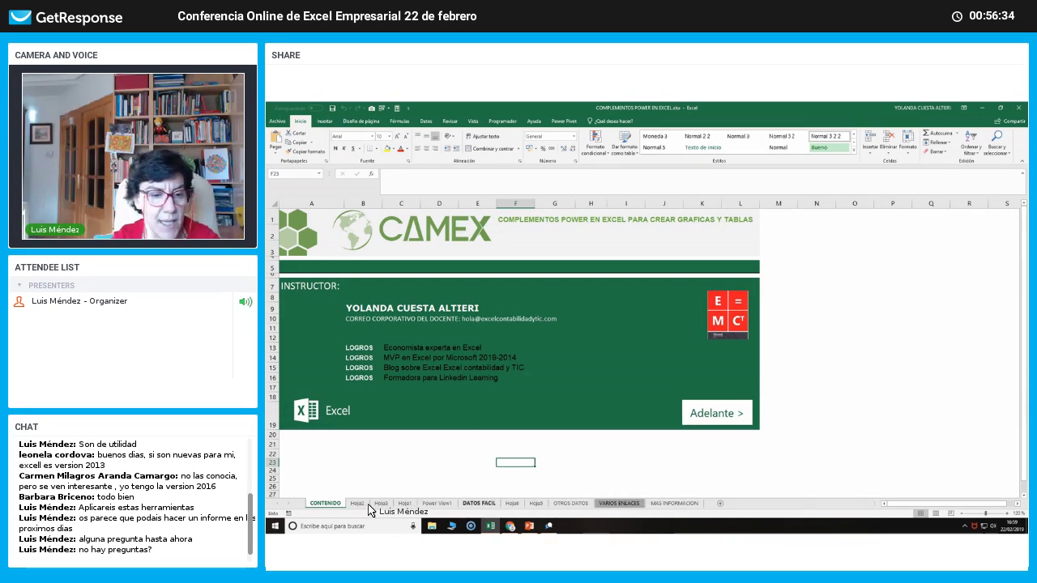
Flip to OTROS DATOS and back, then scroll DATOS FACIL up to show the new Lima record.
left_click(472, 503)
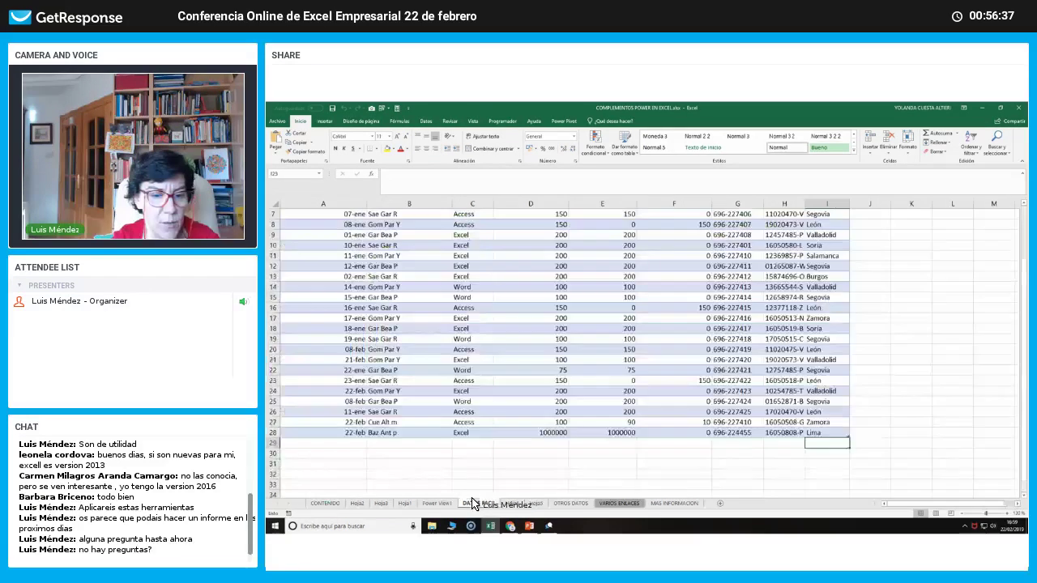
left_click(569, 503)
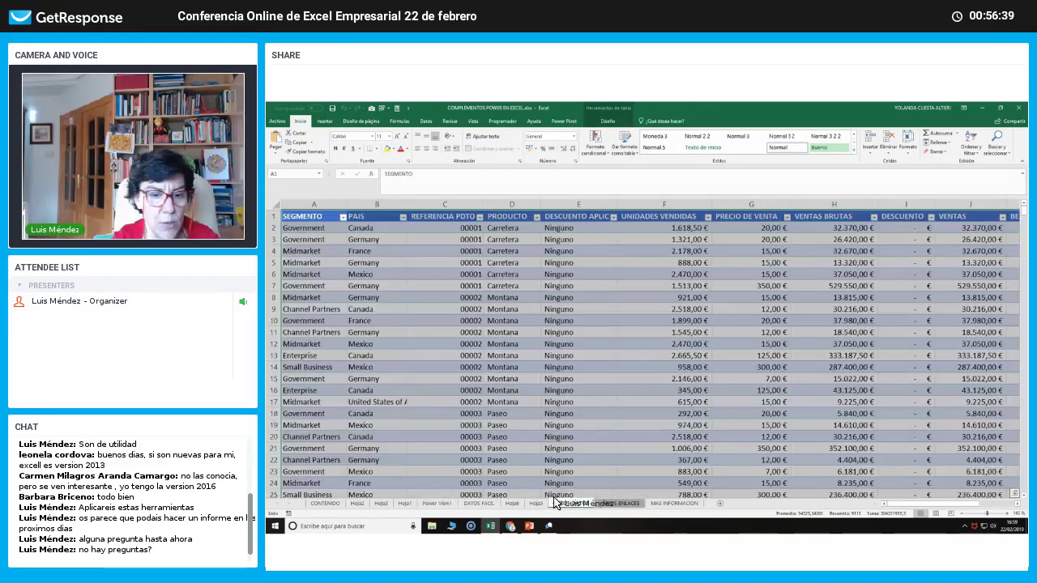
left_click(478, 503)
left_click(484, 444)
scroll(486, 450, "up", 2)
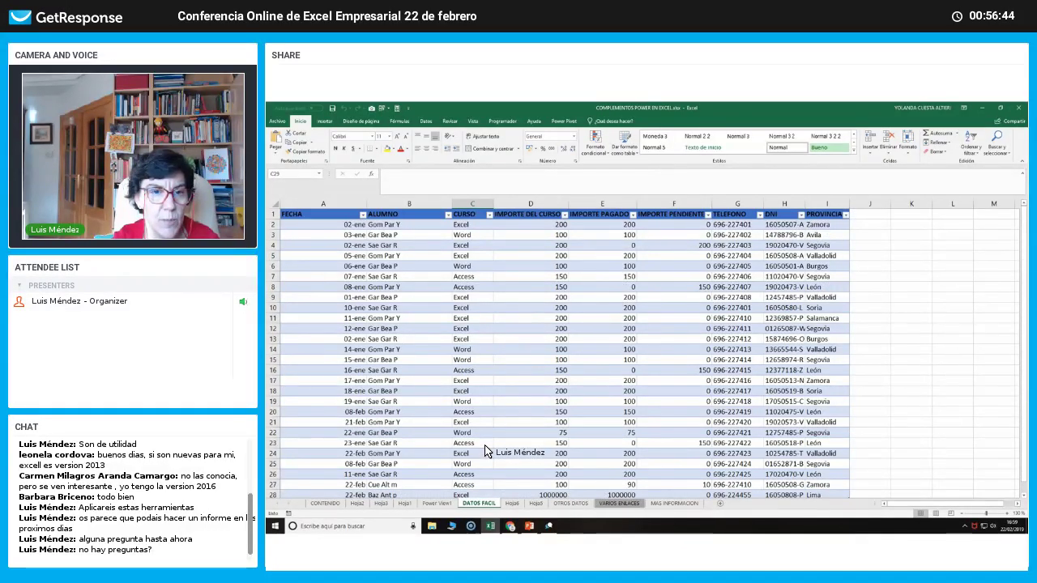
Compare the OTROS DATOS and DATOS FACIL tables, then bring up the 'VISTA DE POWER MAP MAP 3D' slide.
left_click(571, 503)
left_click(482, 503)
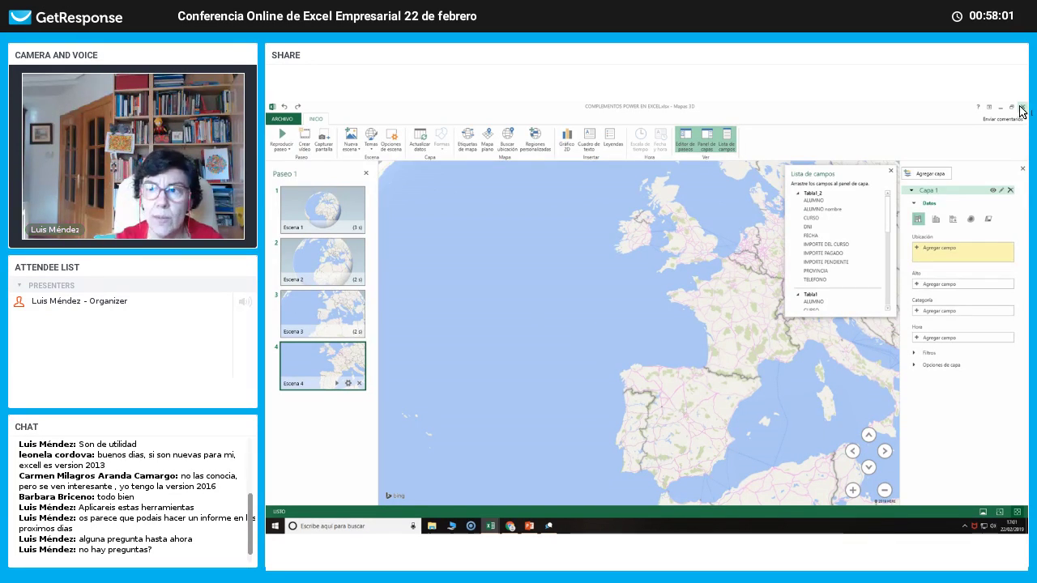
left_click(528, 527)
Present the Power Map 3D slide, then the Power BI Desktop editor slide.
left_click(286, 275)
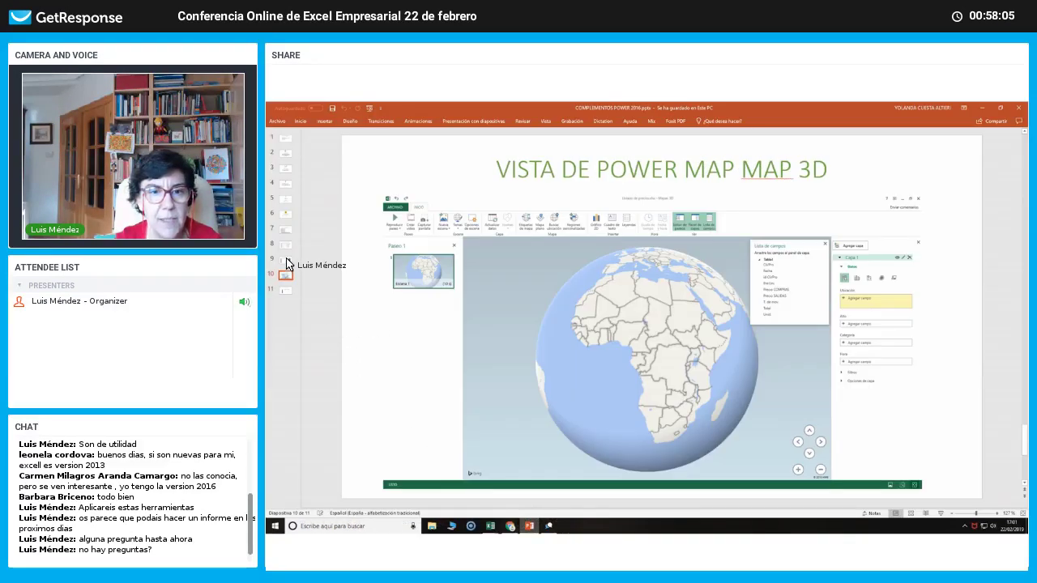
left_click(286, 261)
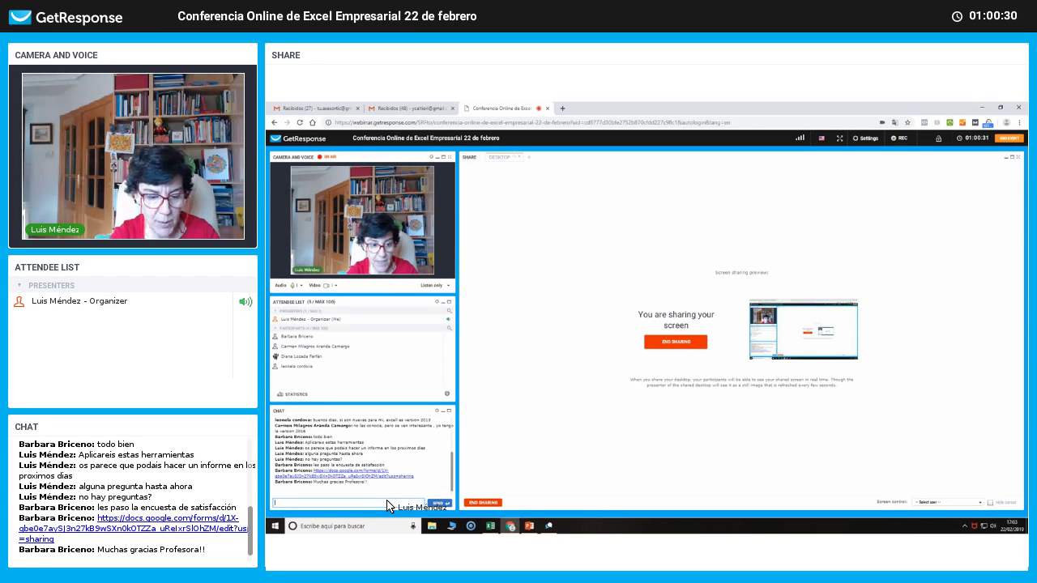
Post chat messages urging attendees to try these Excel add-ins, noting they're in demand at work.
type("Hasta pr")
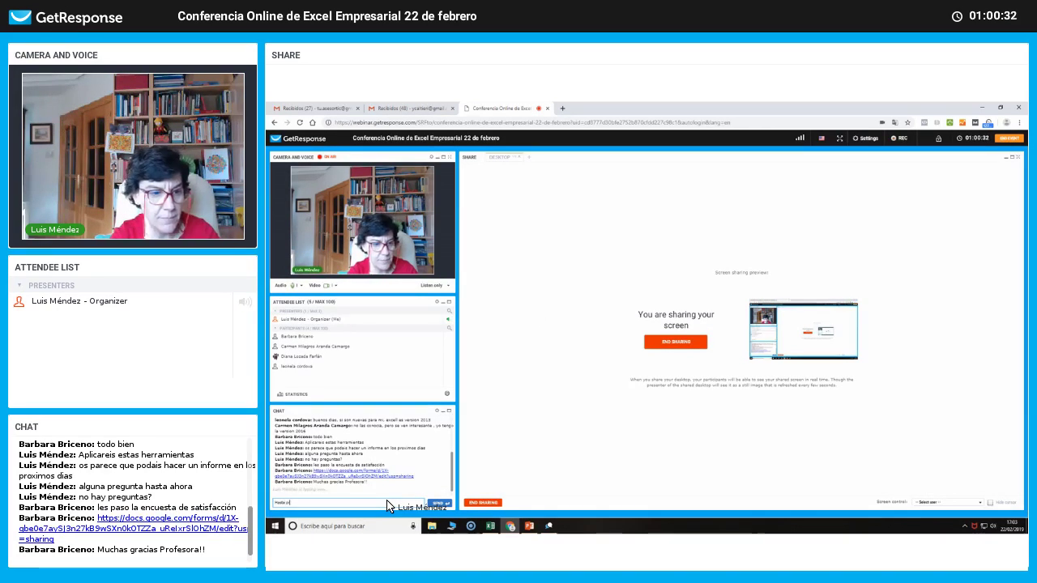
type("onto")
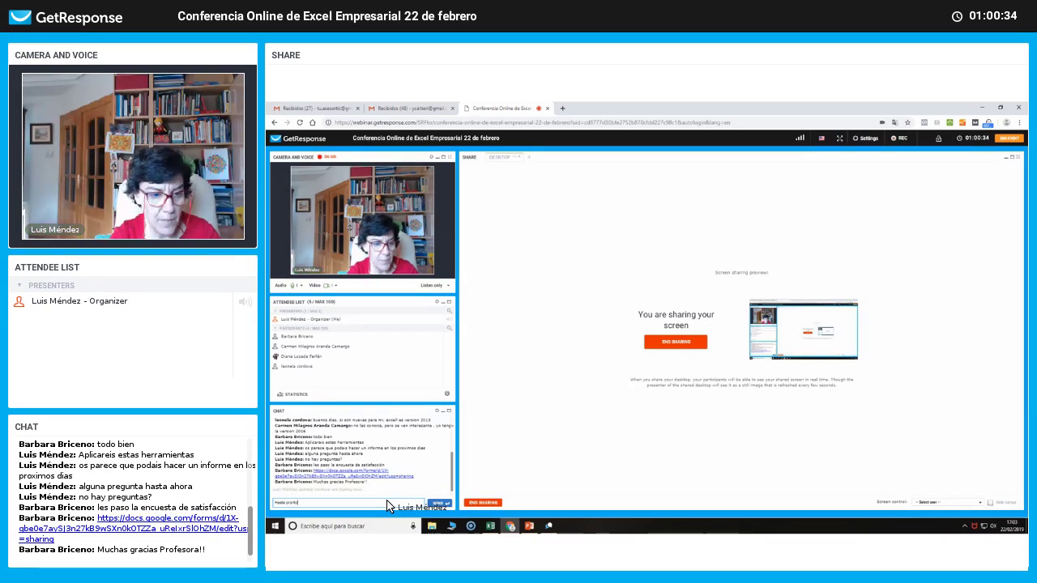
type(" y se an")
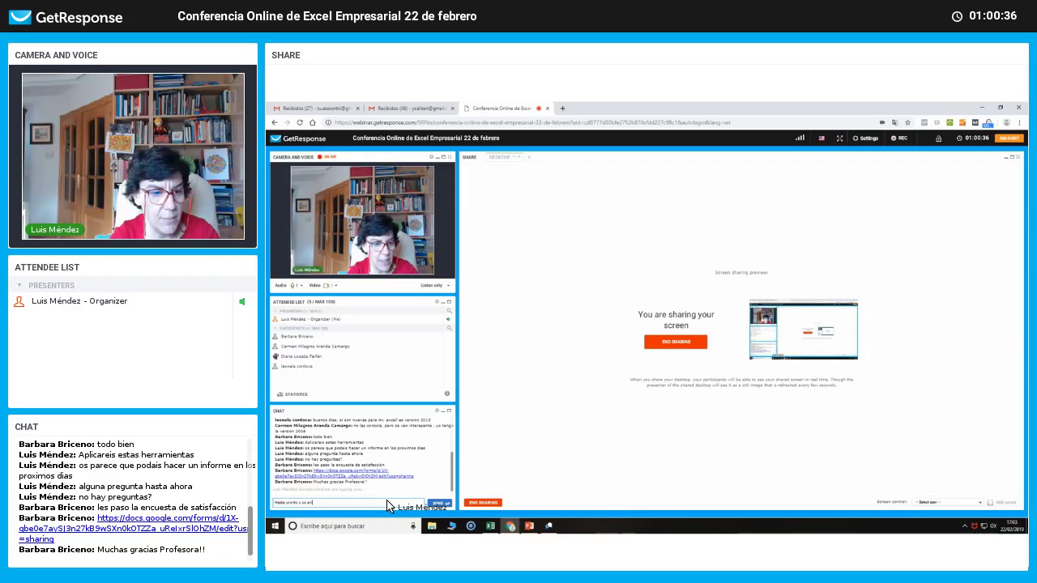
type("imo a")
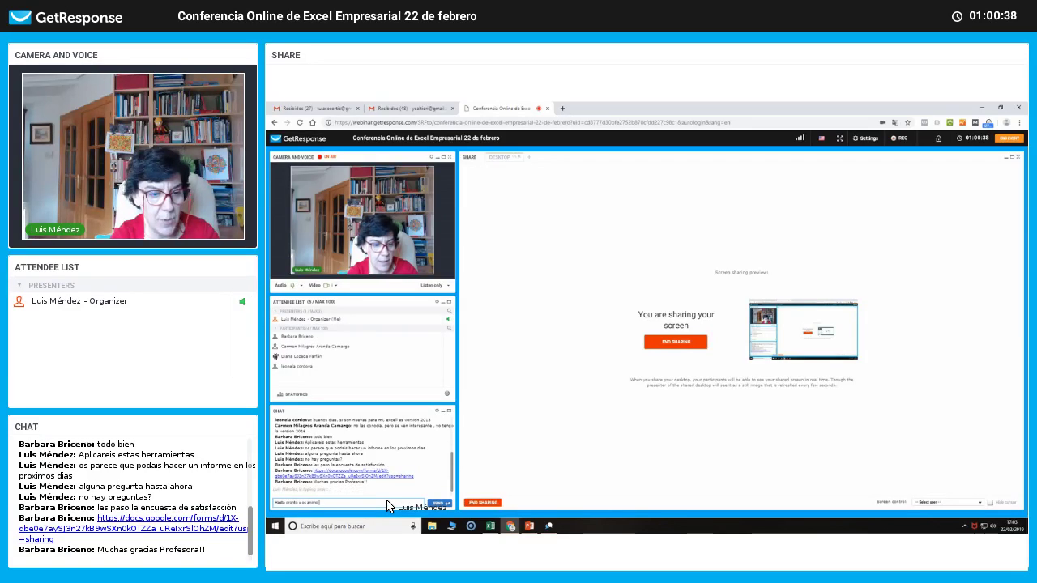
type(" probar en")
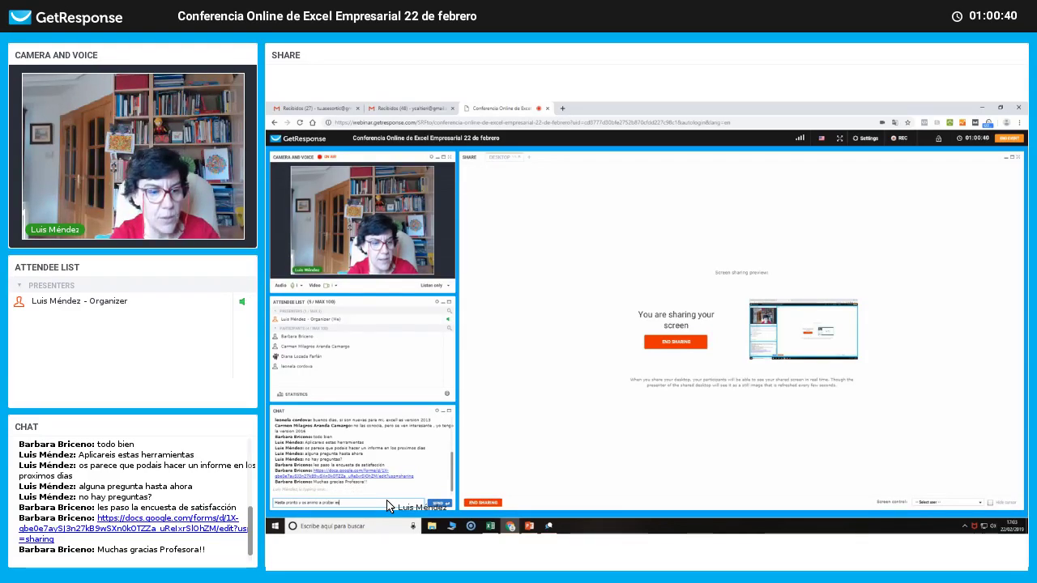
type("tos con")
type("p")
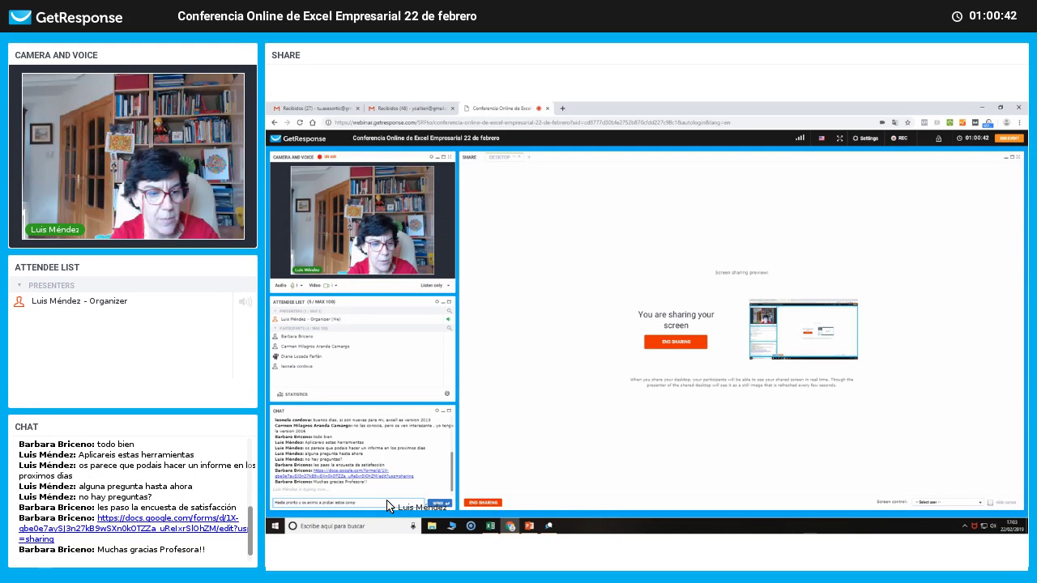
type("lem")
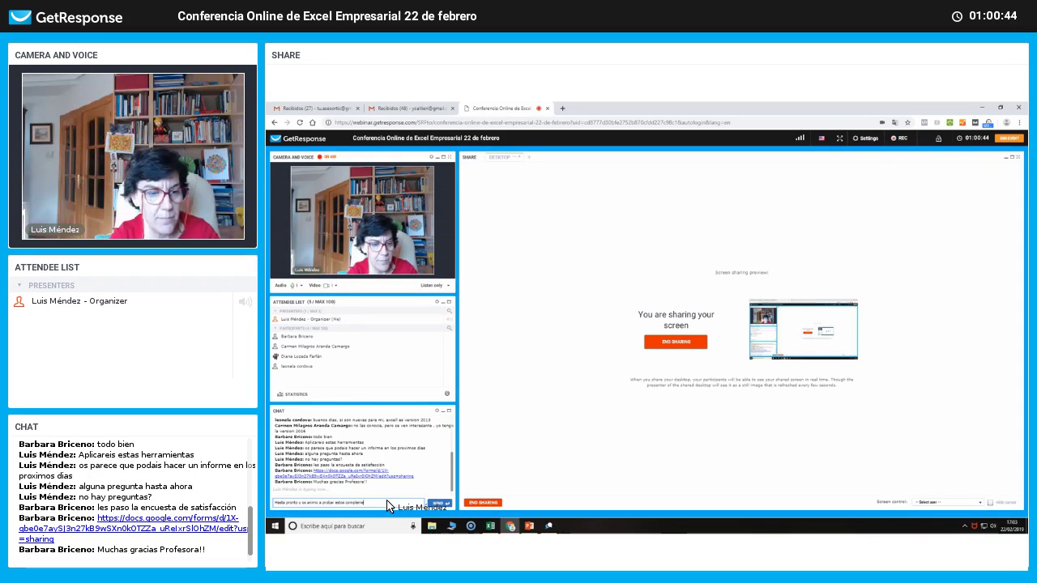
type("entos Exc")
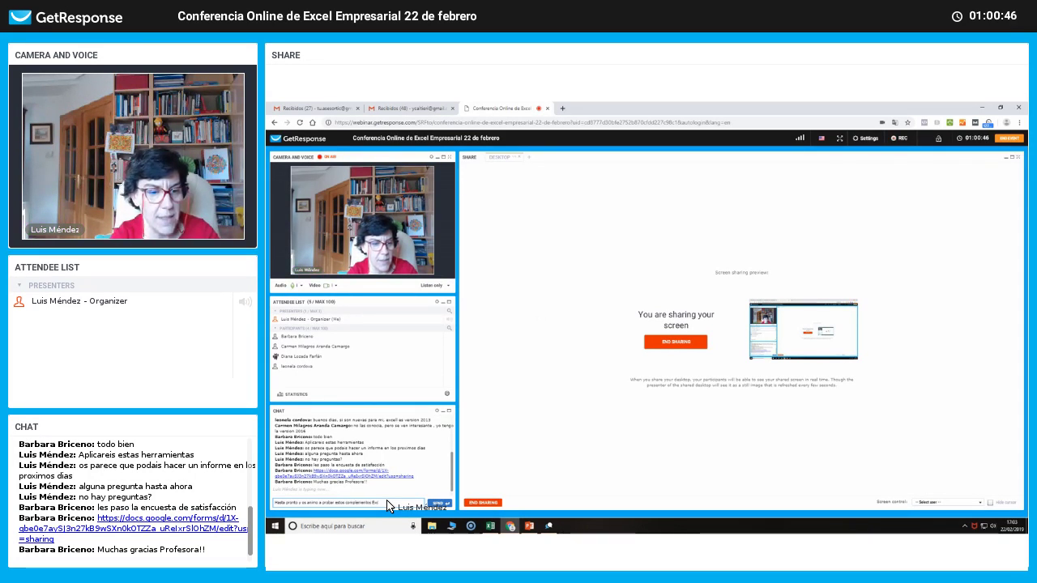
type("el")
key("Return")
type("Q")
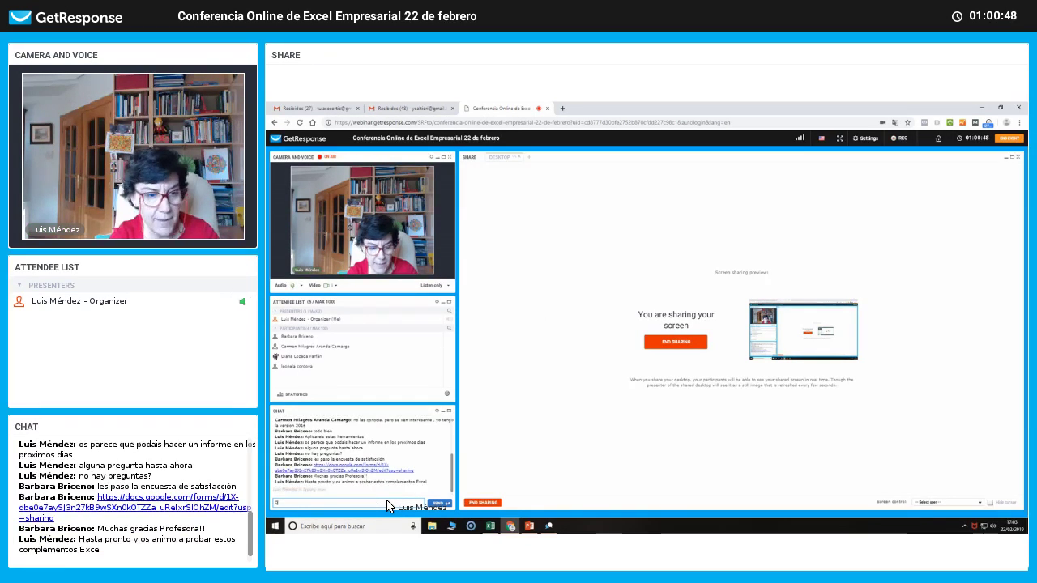
type("ue estan en")
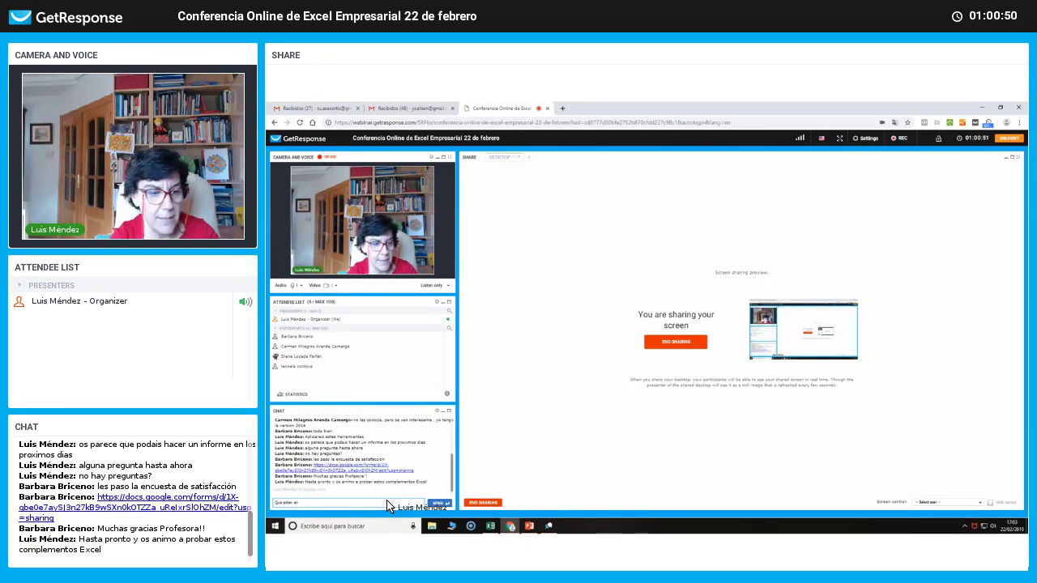
key("BackSpace")
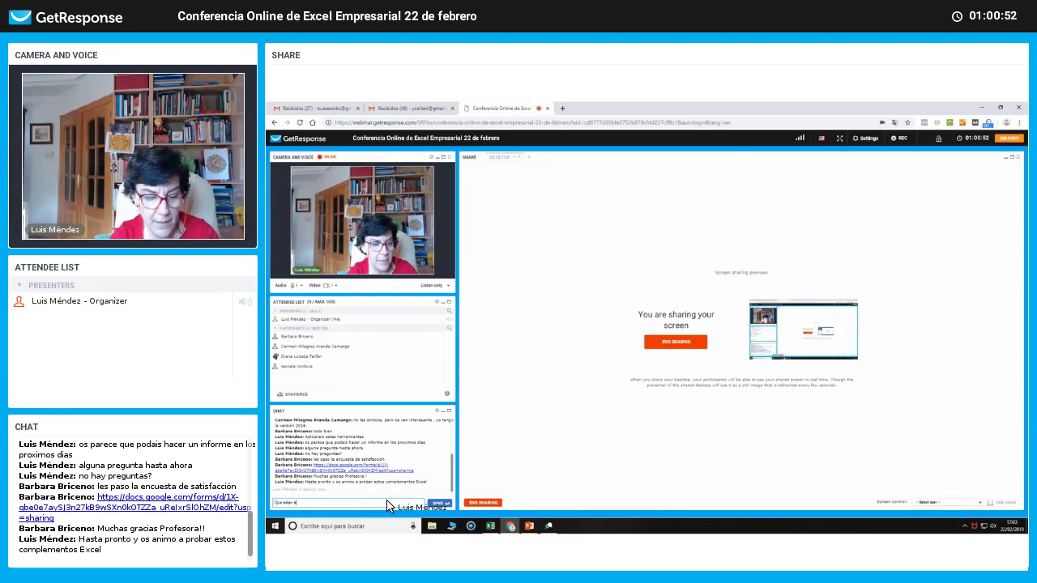
type("n uso y")
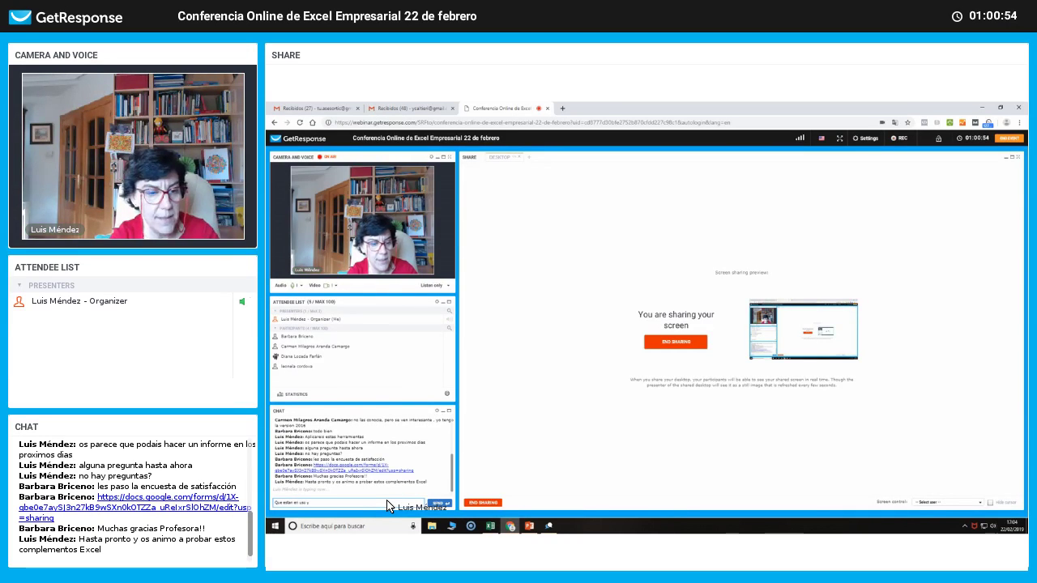
type(" lon muy de")
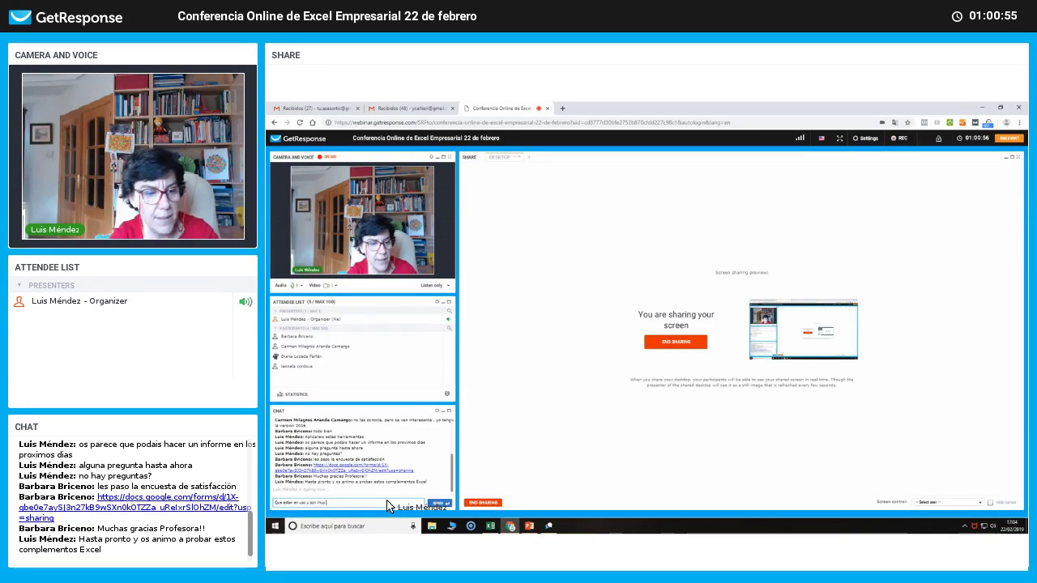
type("mandados")
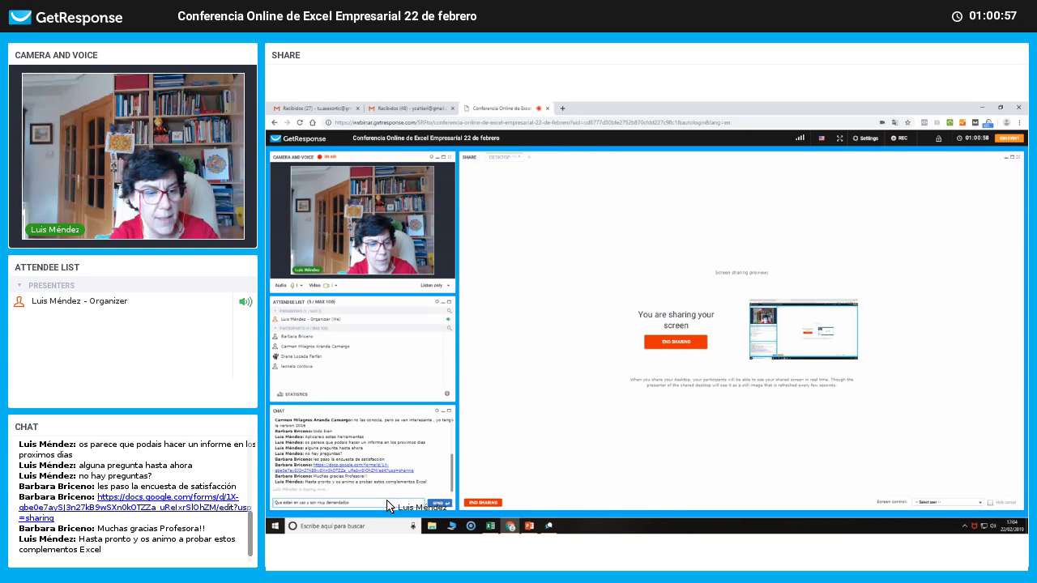
type(" en los pues")
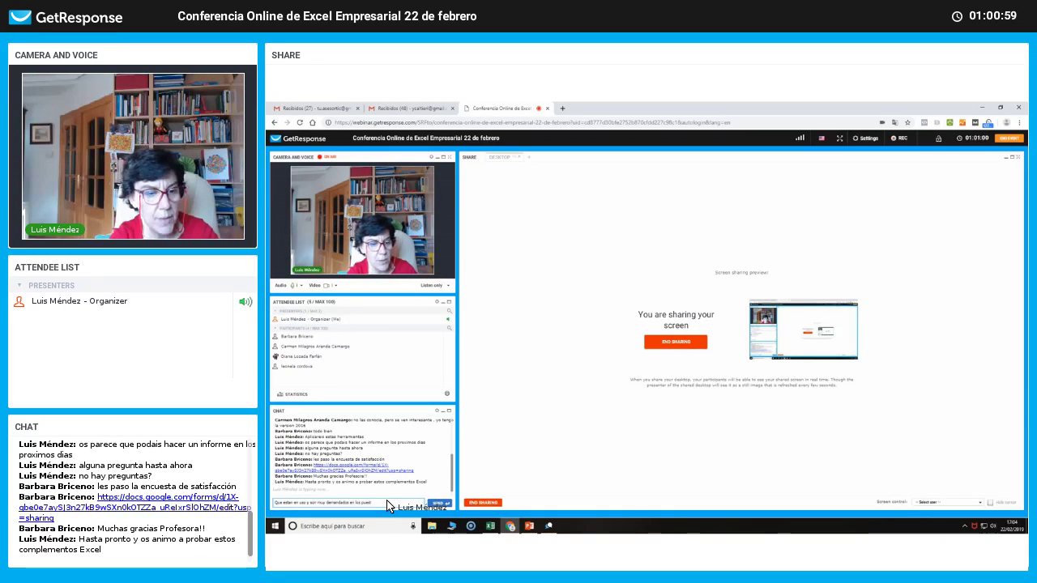
type("tos de tra")
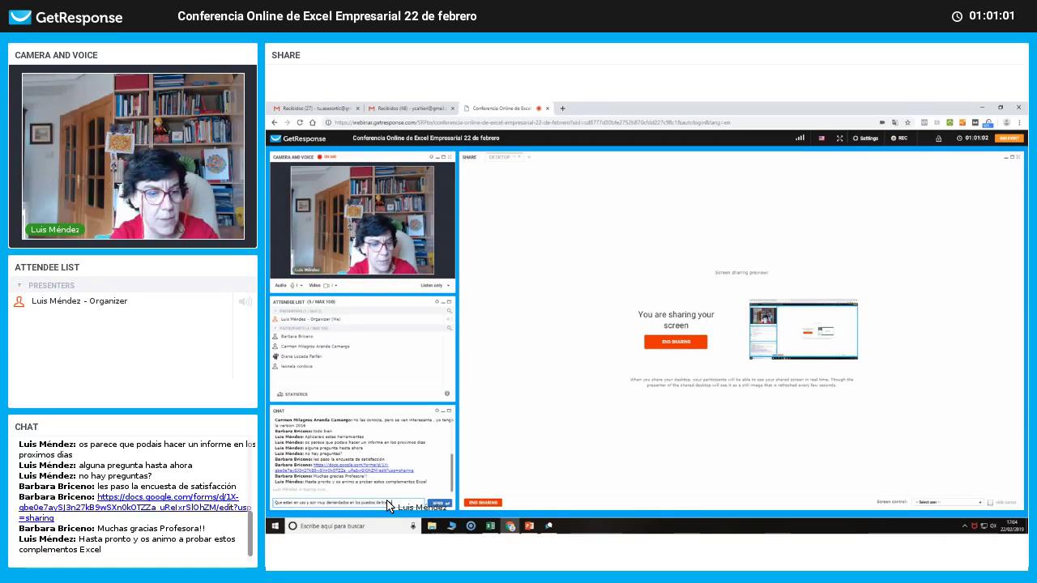
type("bajo")
key("Return")
Send messages about data-analyst work and Business Intelligence, ending with 'Muchas gracias'.
type("Es todo")
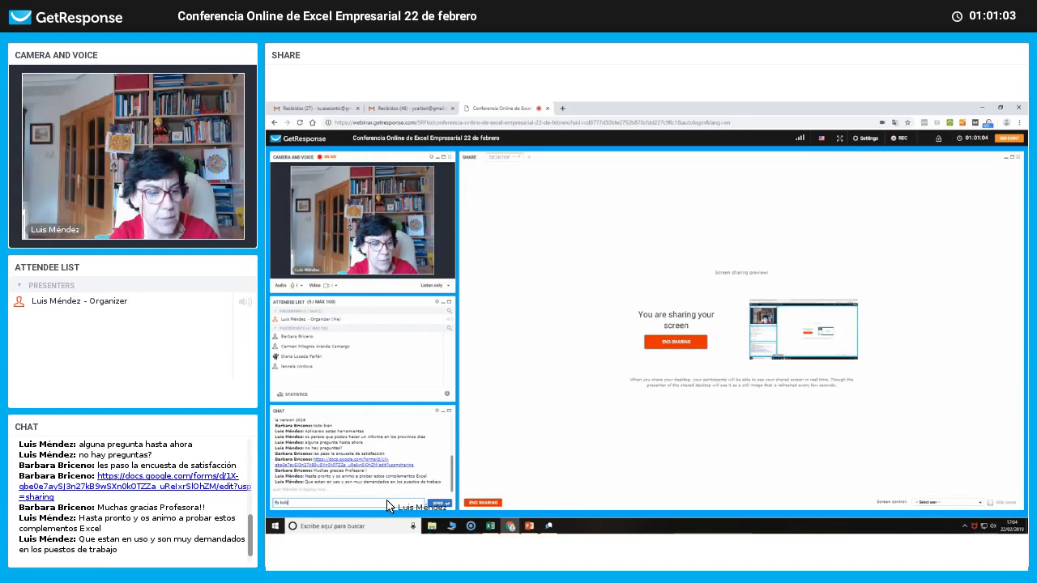
type(" lo q")
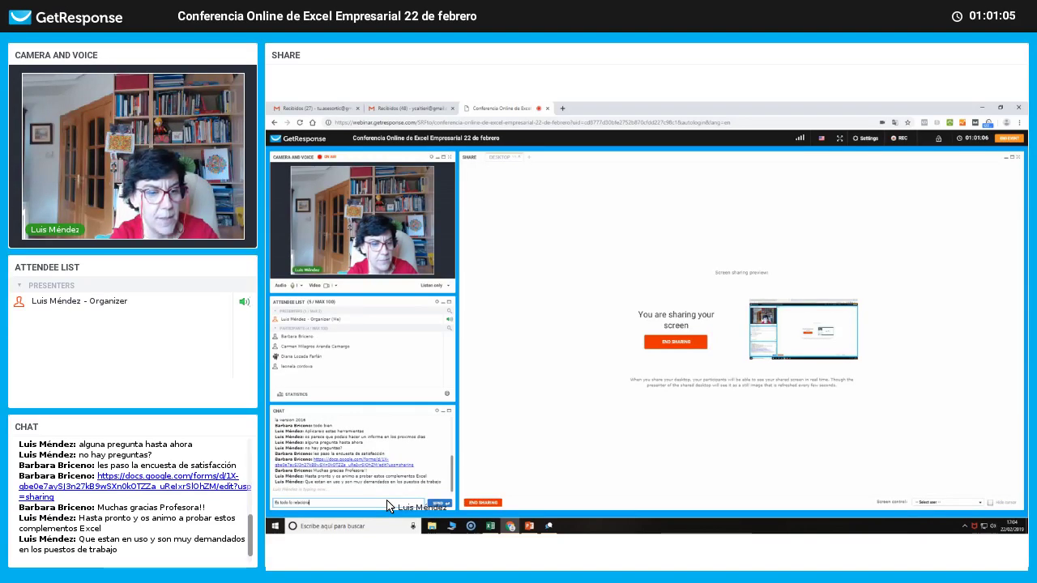
type("elacionado con e")
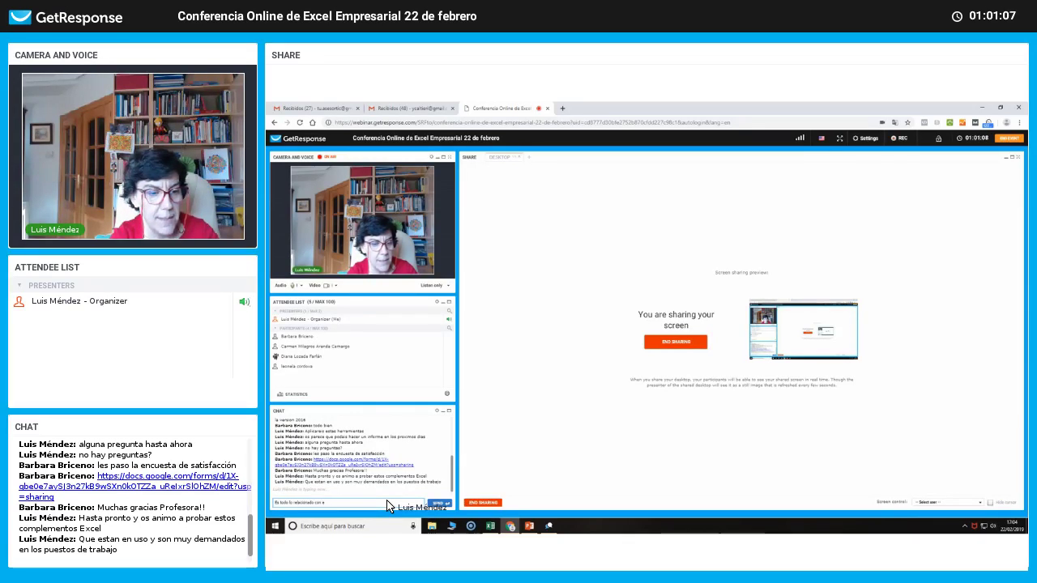
type("l analis")
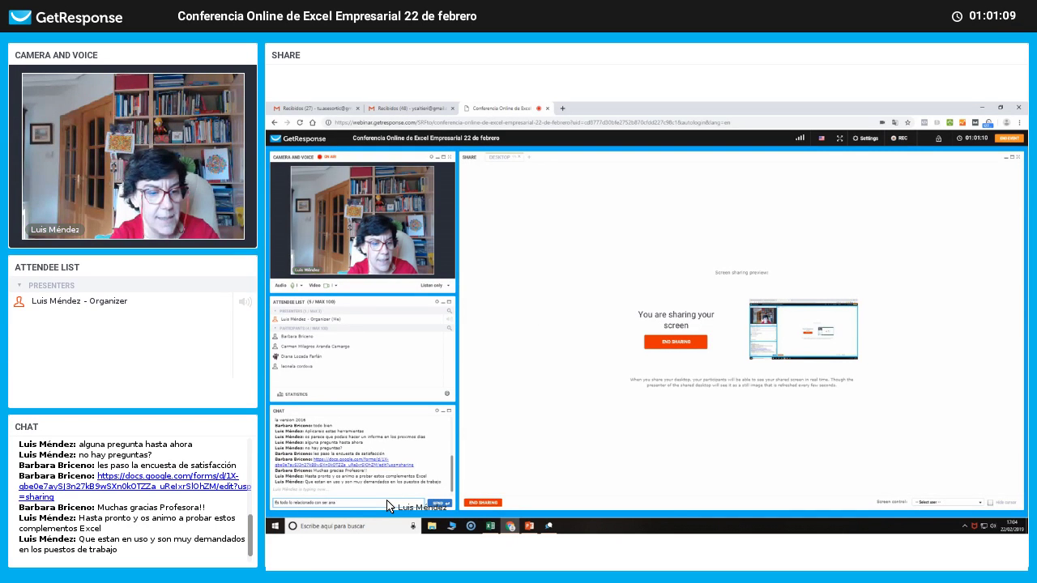
type("ta de dato")
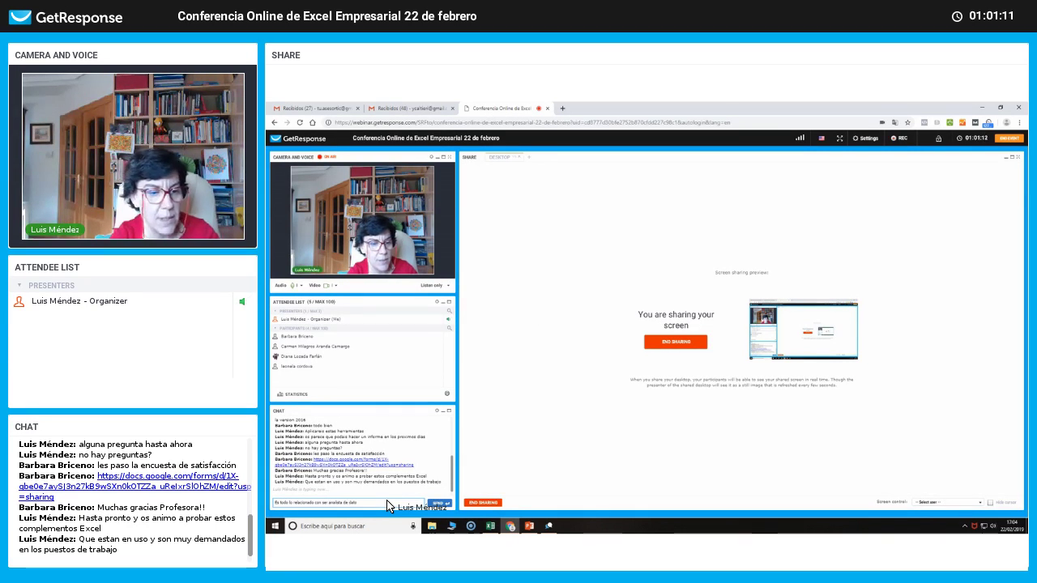
type("s")
key("Return")
type("Big")
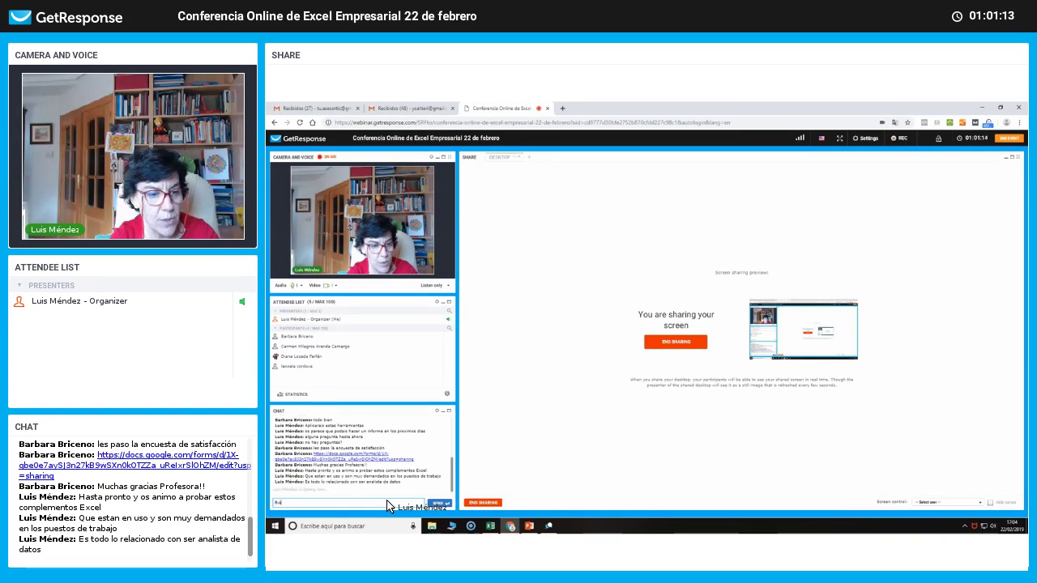
type("nas Intell")
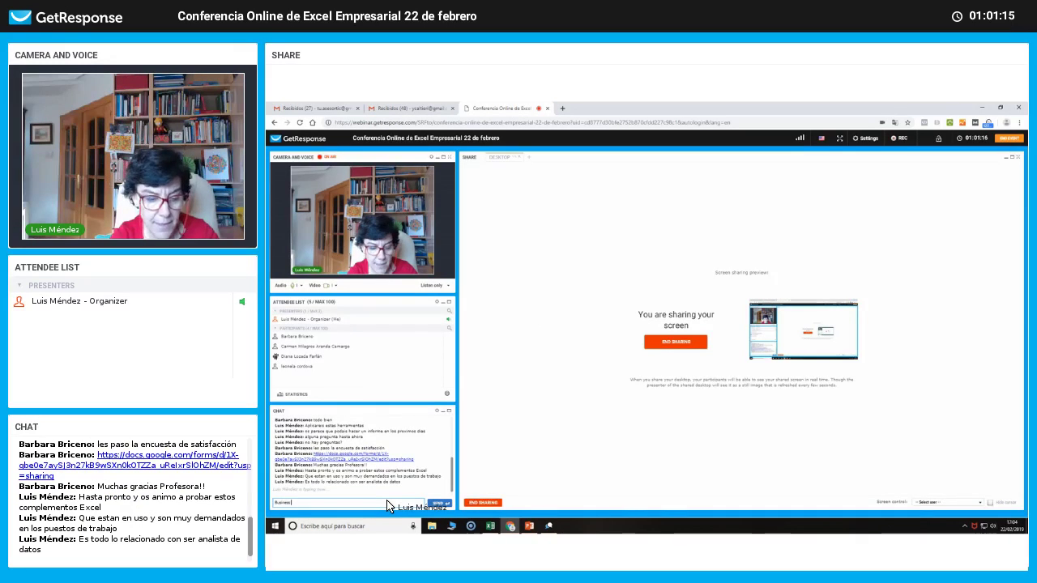
type("ig")
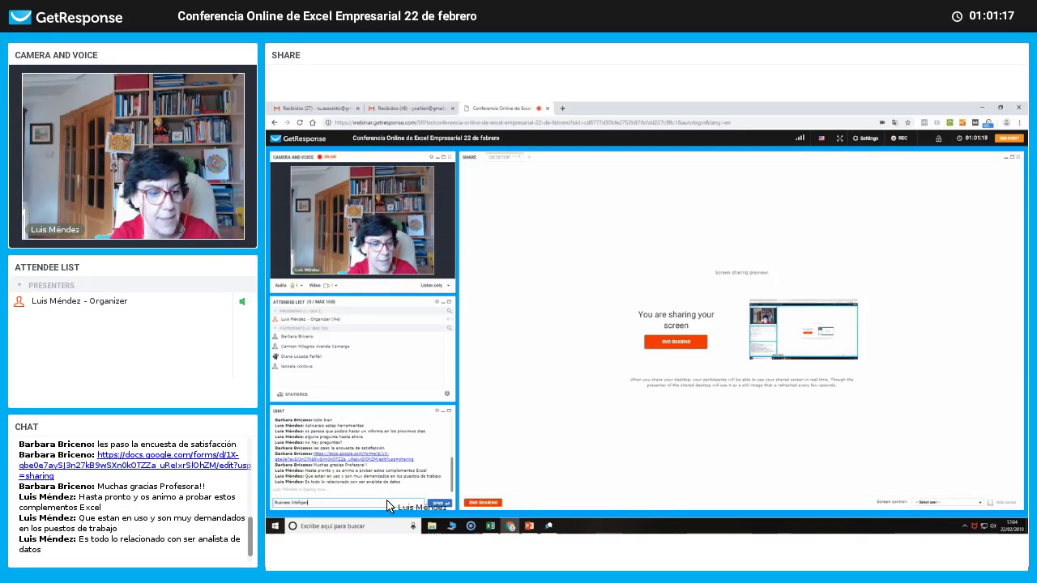
type("ence")
key("Return")
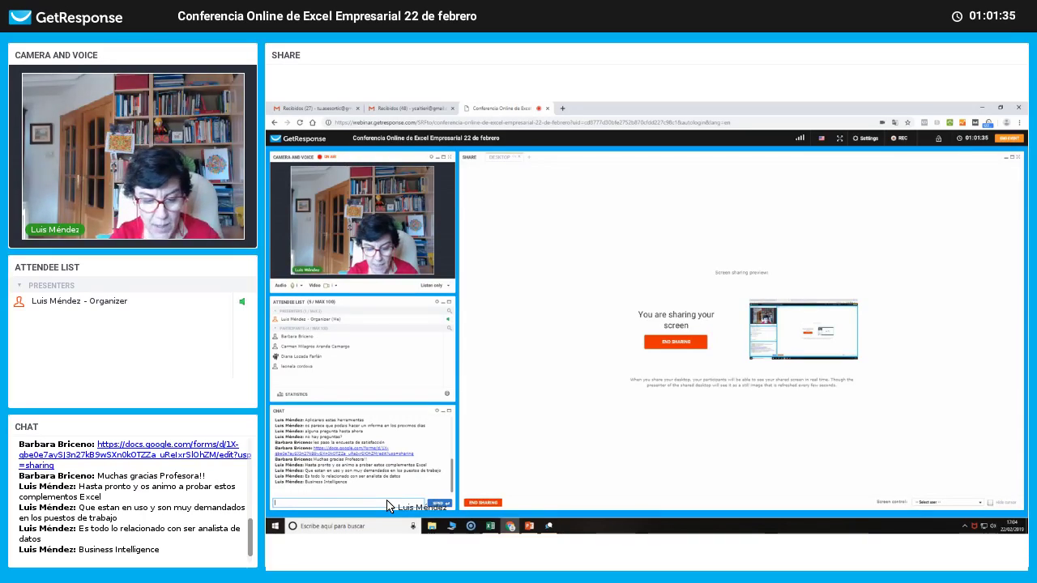
type("Mucha")
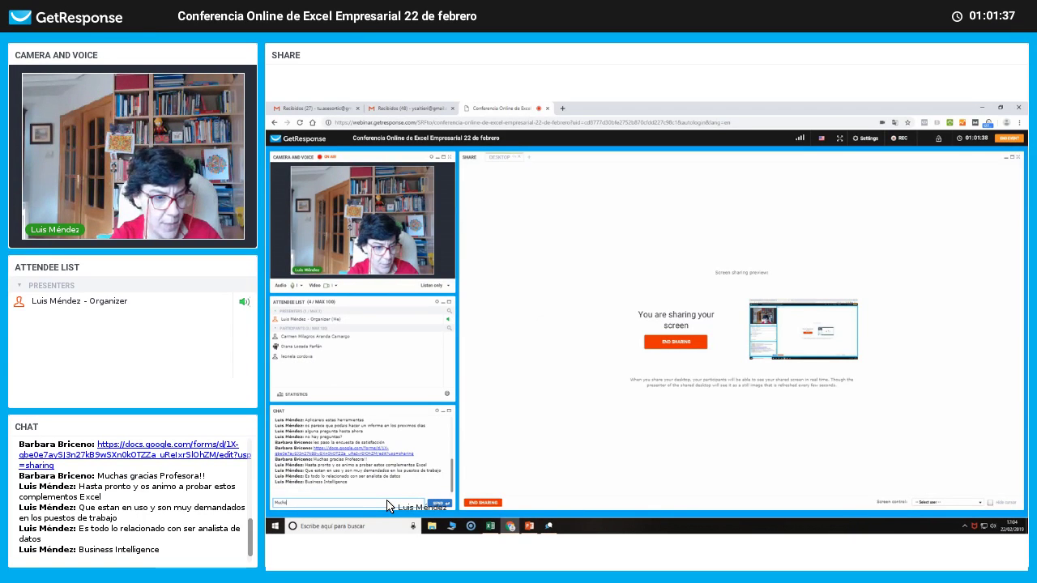
type("hoas")
key("BackSpace")
key("BackSpace")
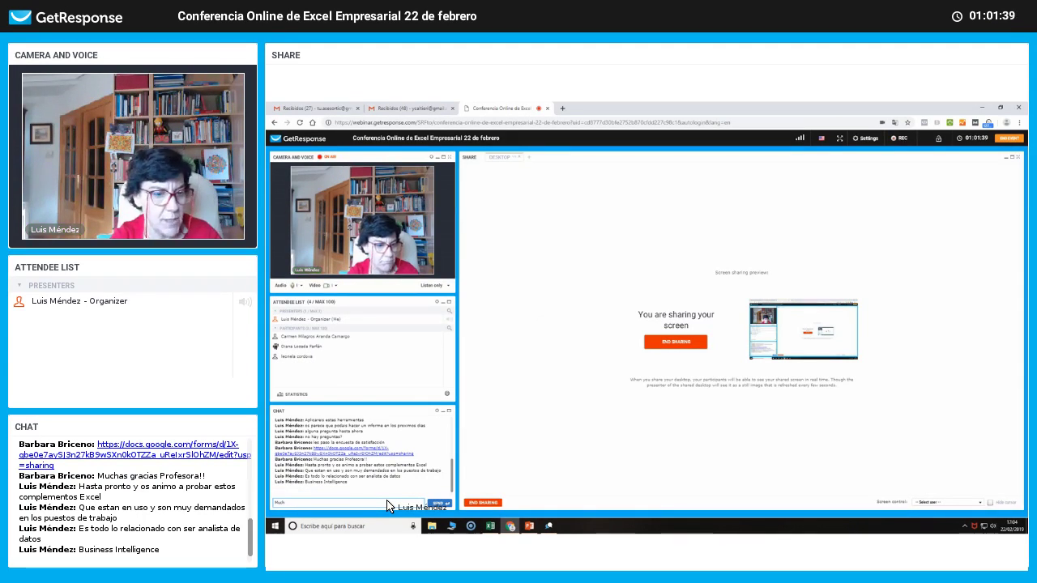
type("as gracias")
key("Return")
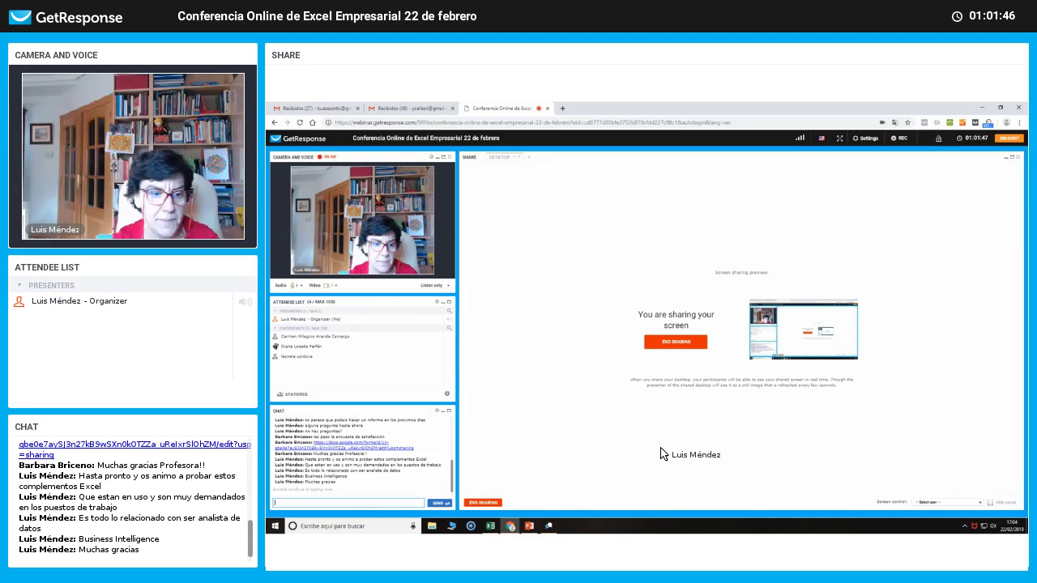
Switch off the presenter's webcam and microphone, then request stopping the webinar recording.
left_click(327, 288)
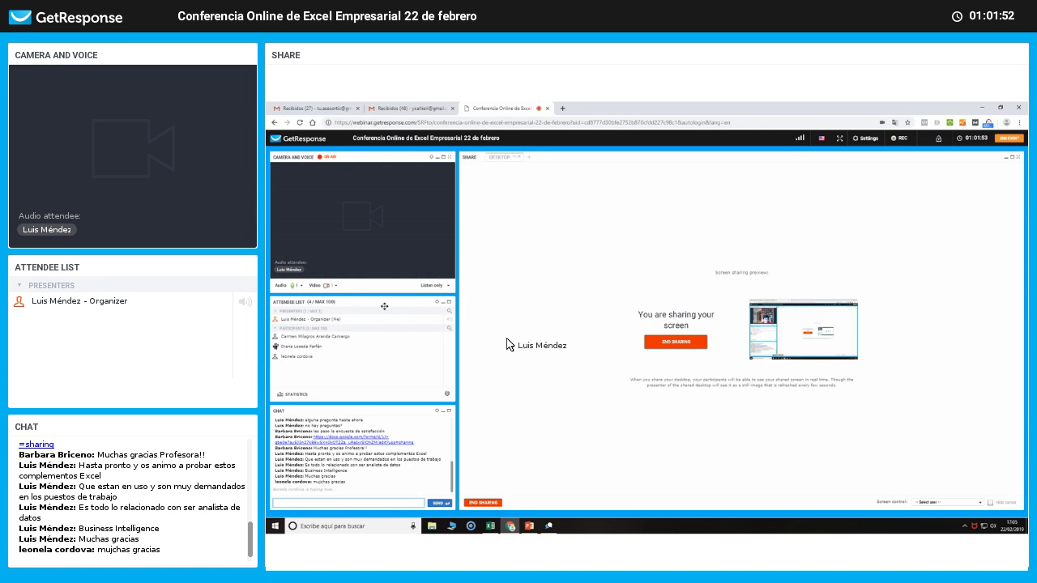
left_click(294, 285)
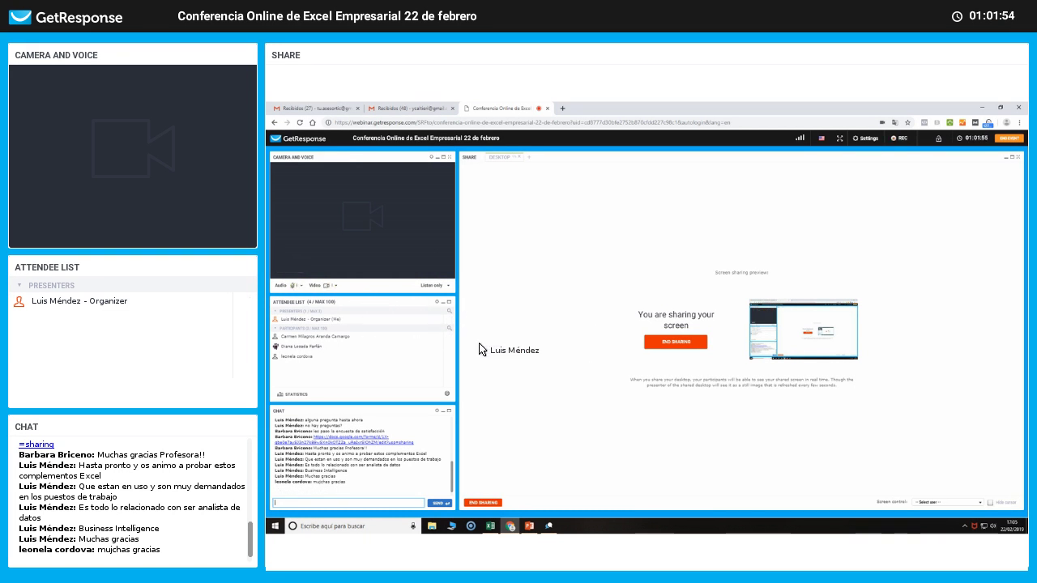
left_click(527, 362)
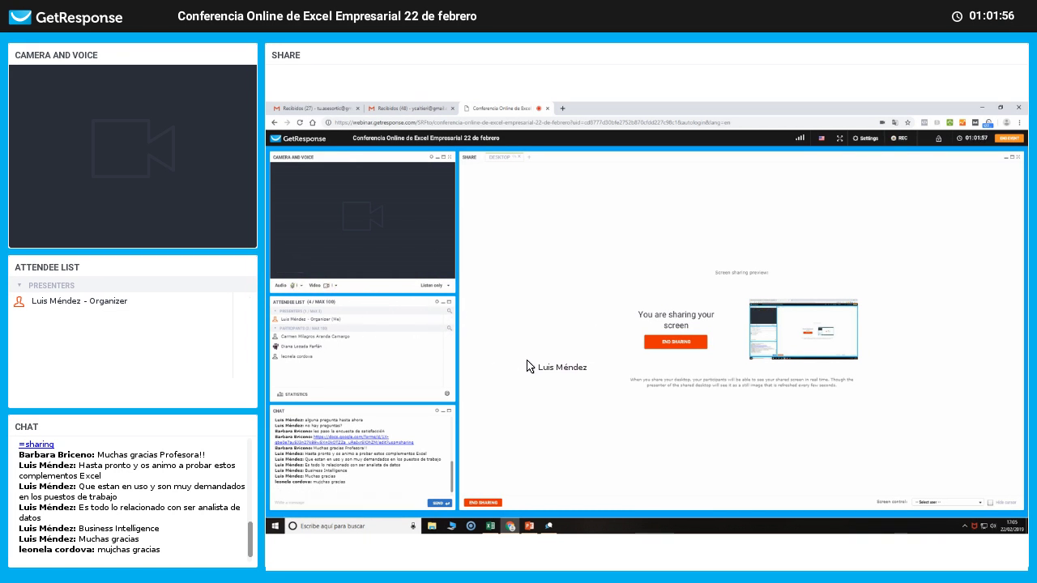
left_click(901, 138)
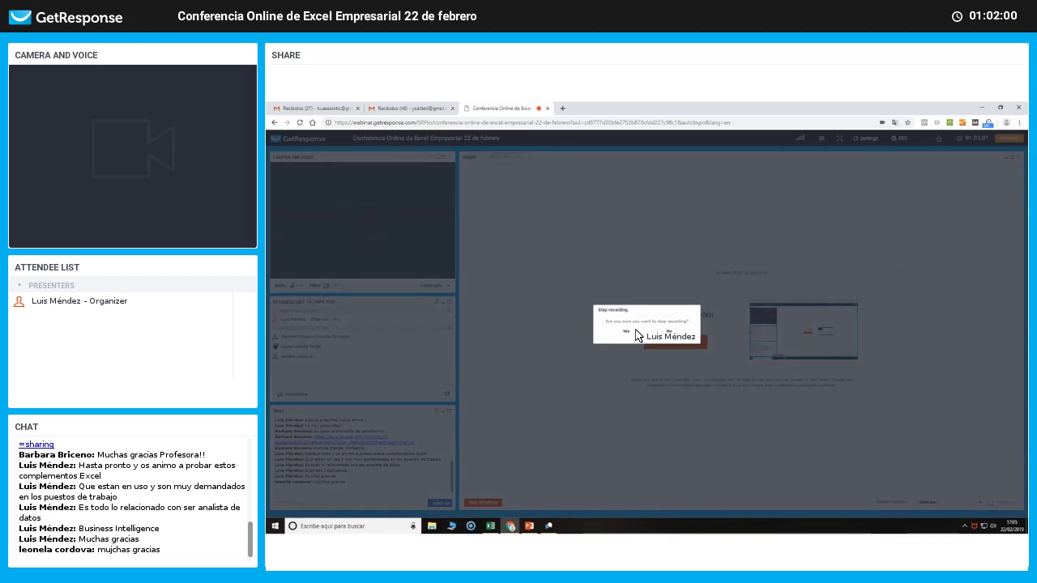